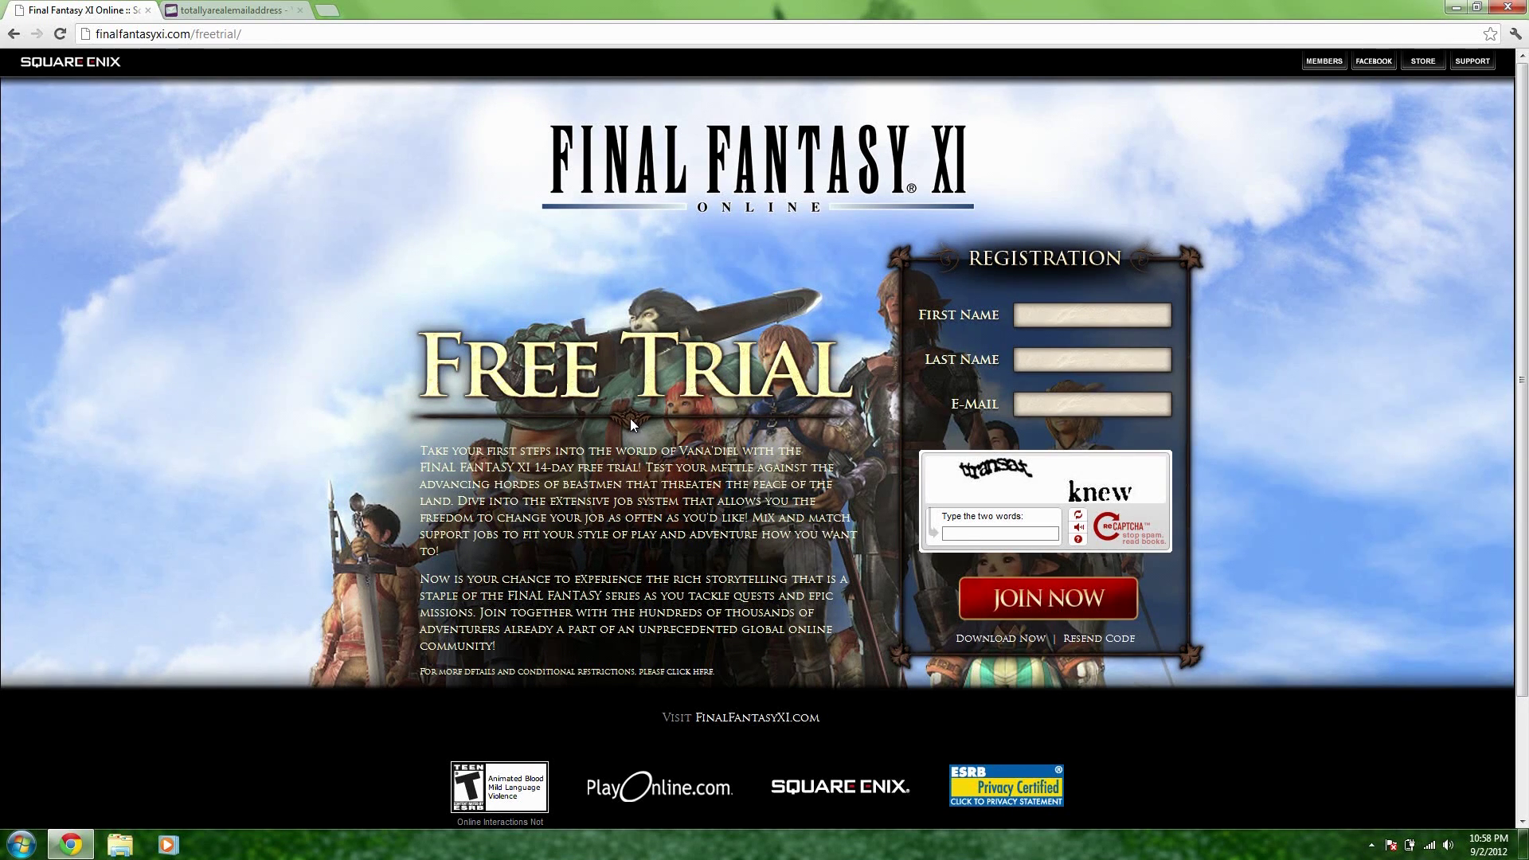
# - Start downloading the Final Fantasy XI client from the mirror page, then return to the free trial registration page
pyautogui.rightClick(1001, 645)
pyautogui.click(1032, 652)
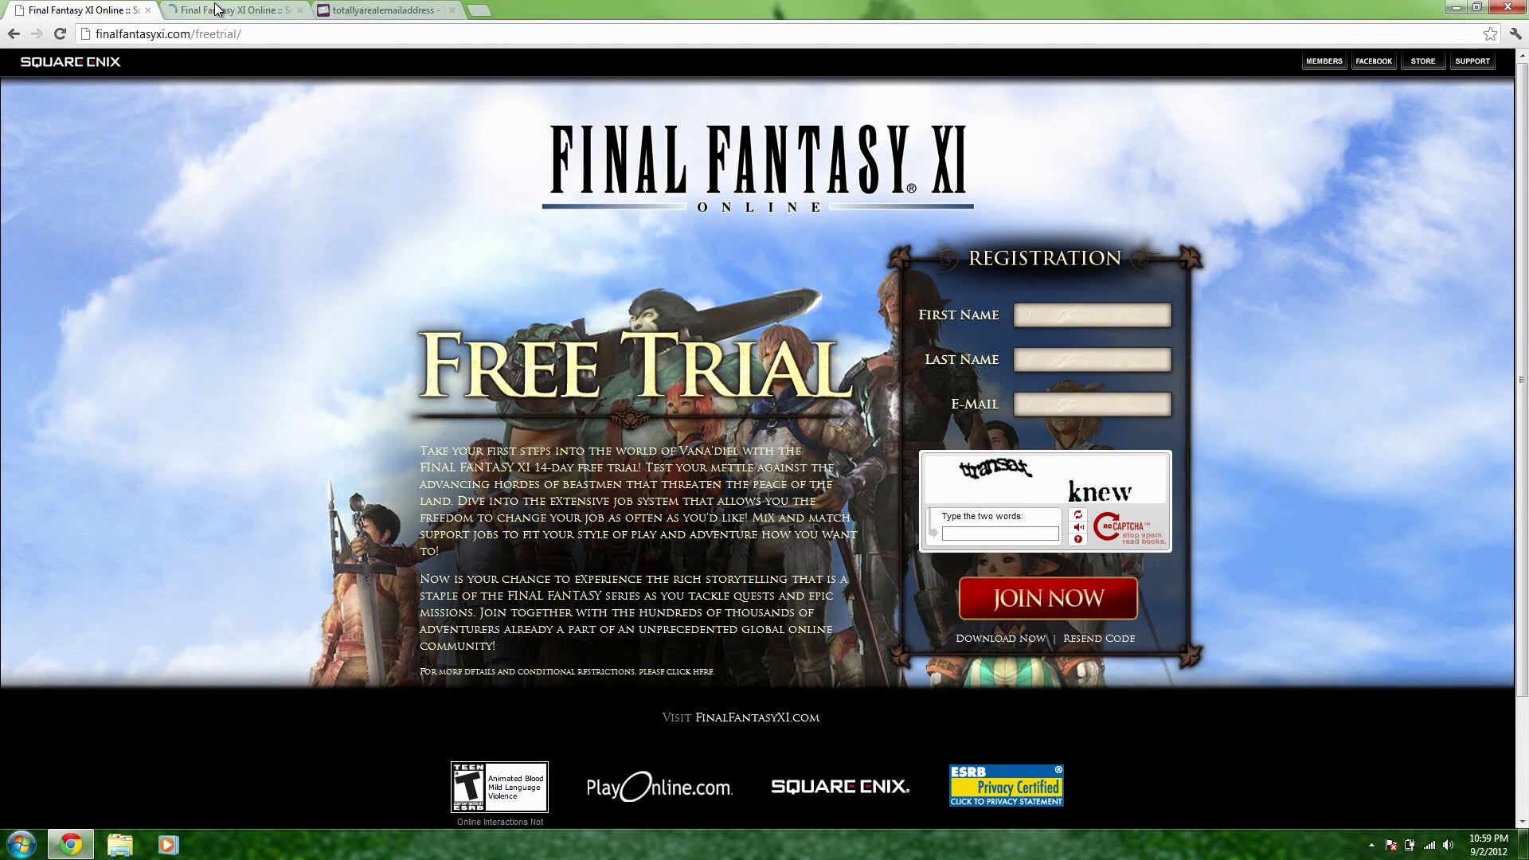
pyautogui.click(215, 8)
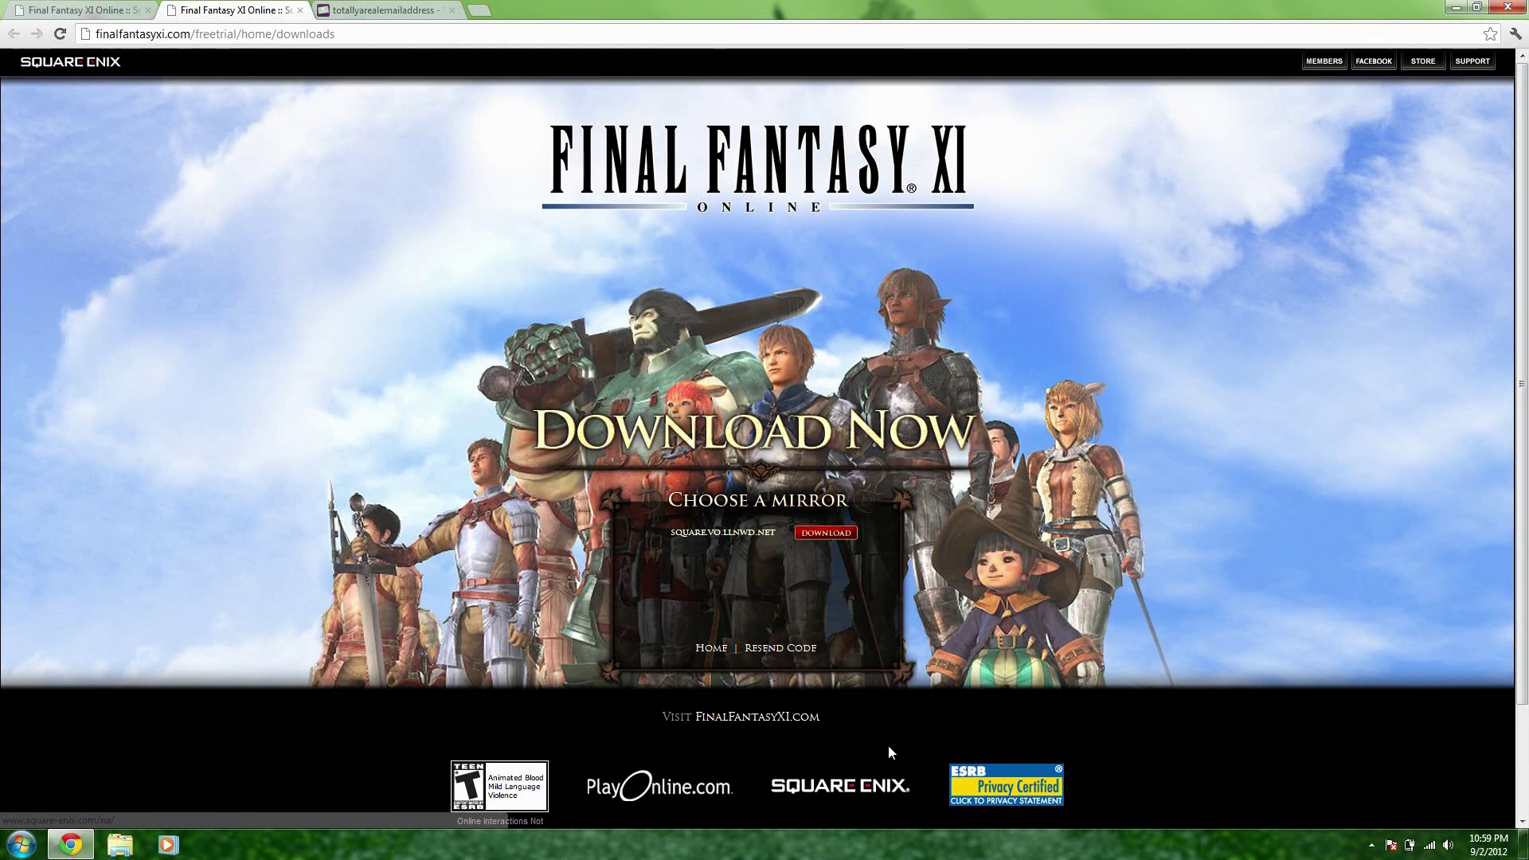
pyautogui.click(824, 534)
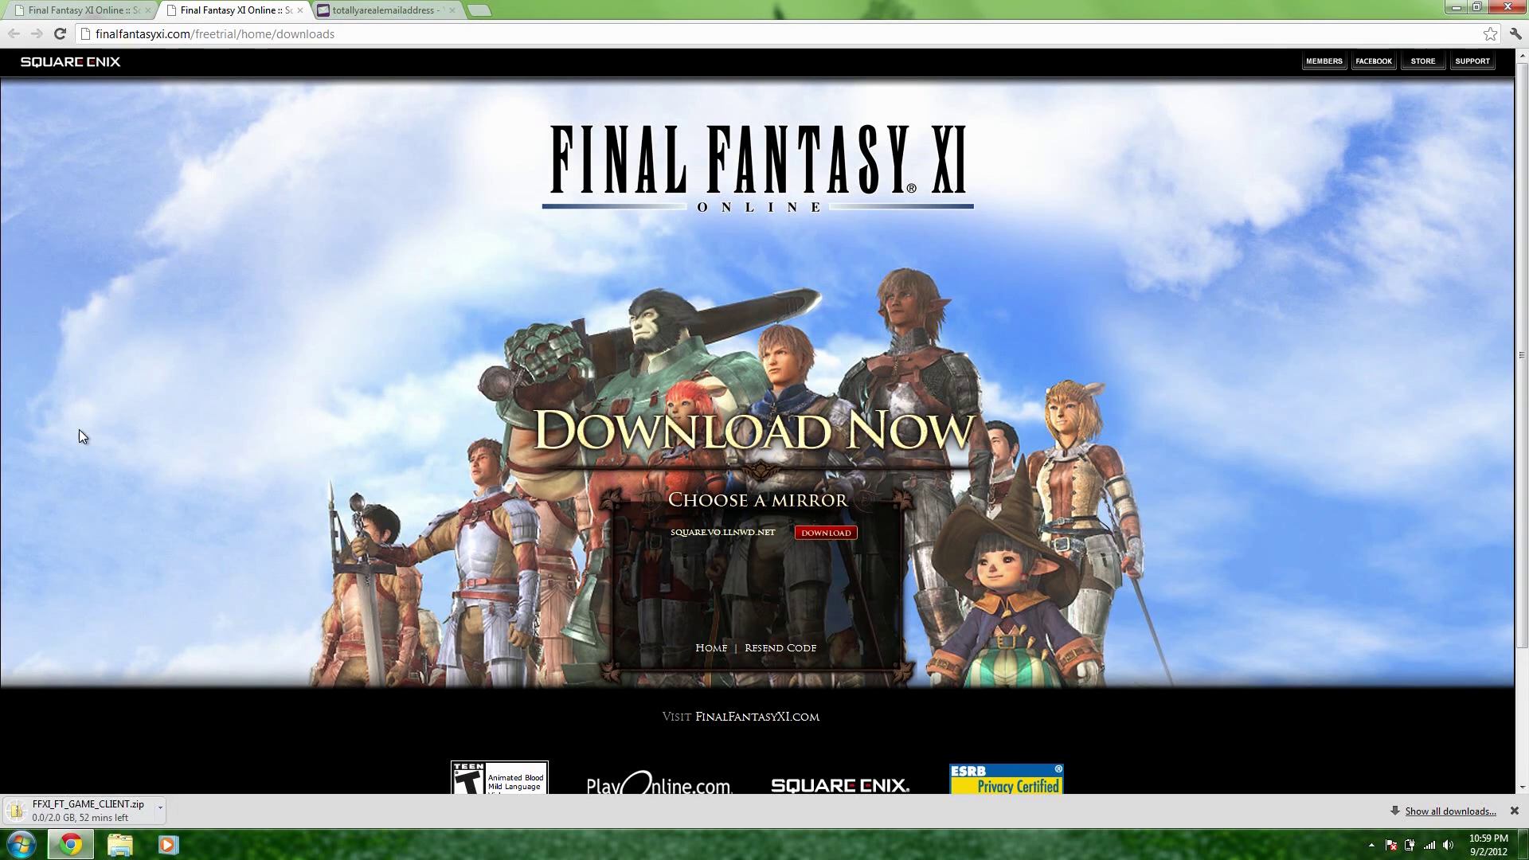
pyautogui.click(300, 11)
pyautogui.click(88, 11)
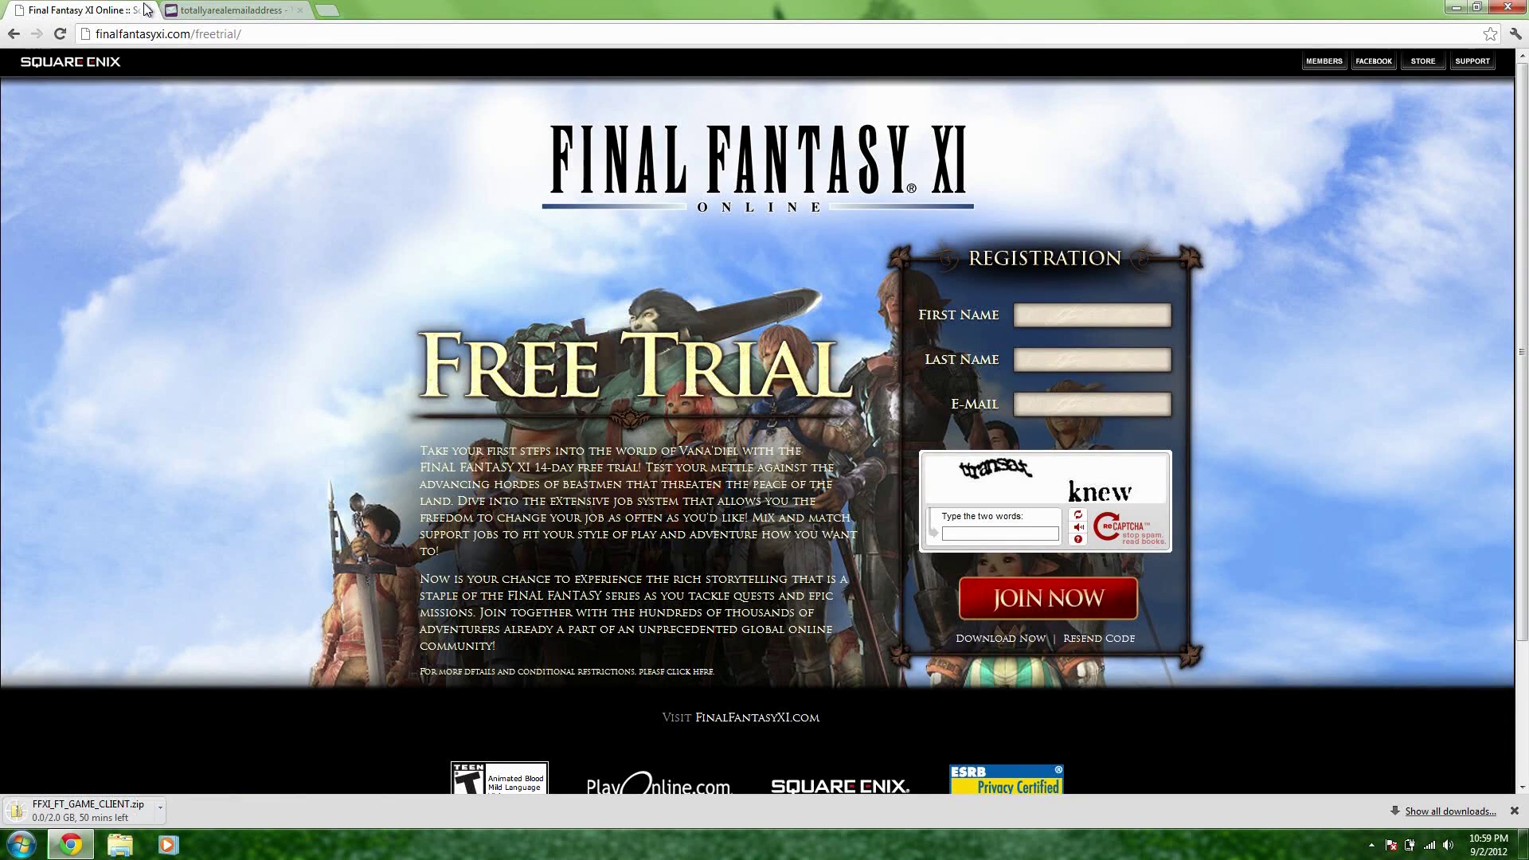
# - Enter first name, last name, e-mail address and the captcha words, then submit with JOIN NOW
pyautogui.click(1078, 323)
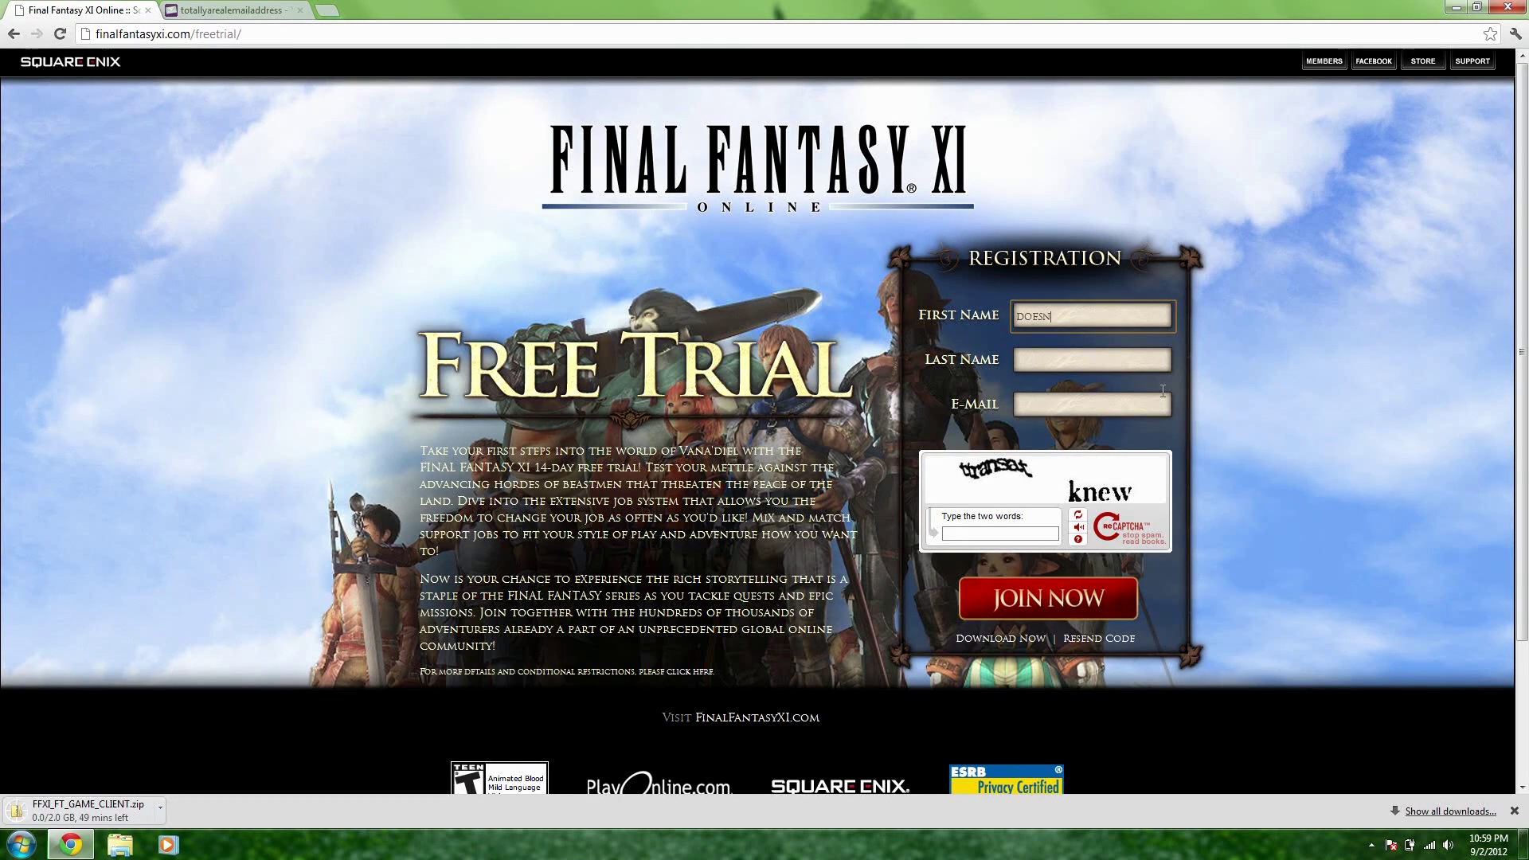
pyautogui.press('Tab')
pyautogui.write('MATTER')
pyautogui.press('Tab')
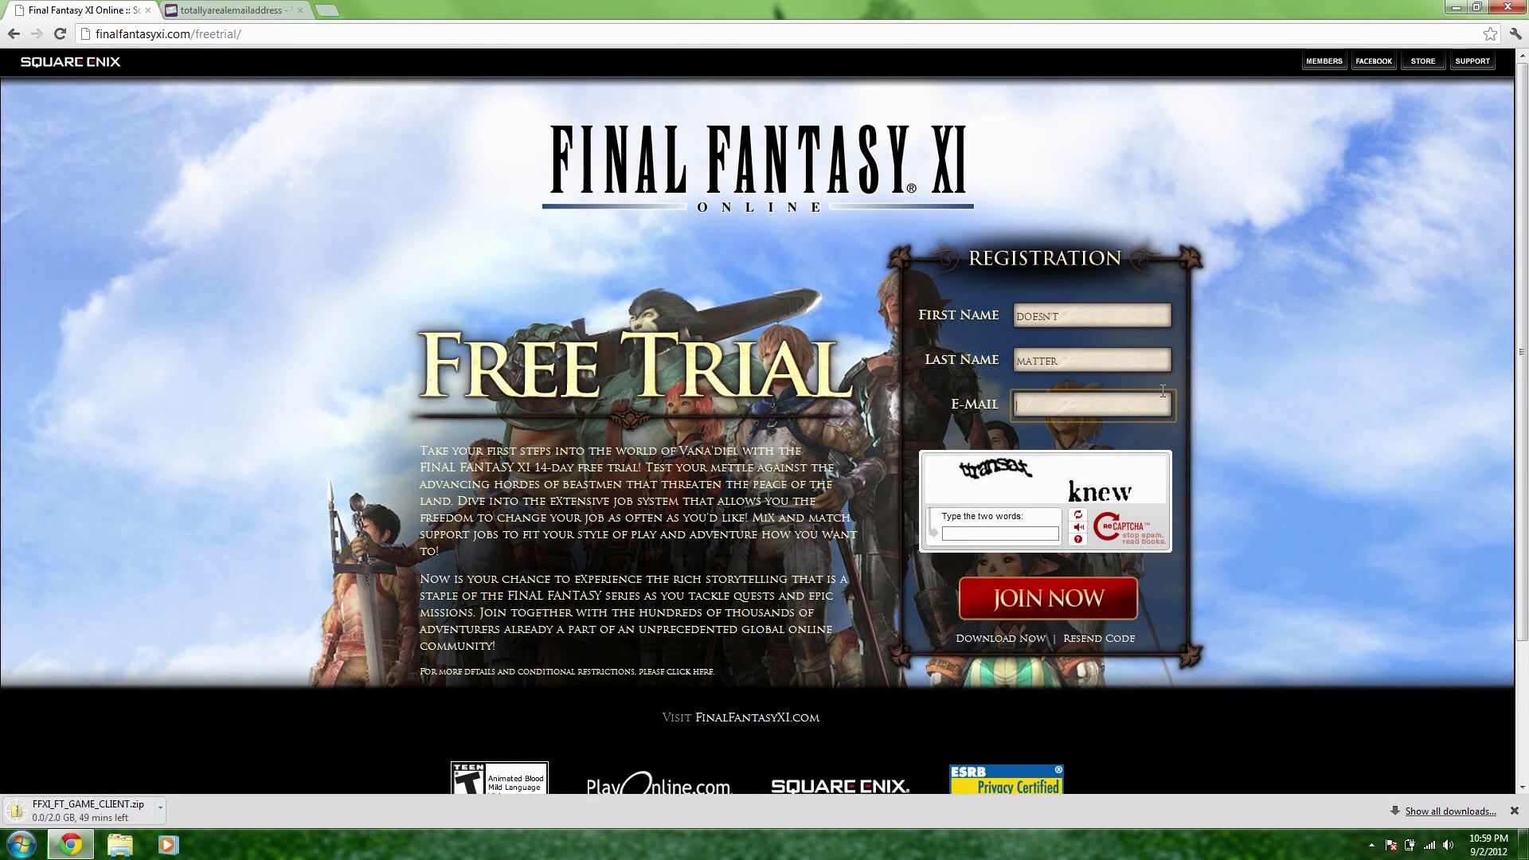
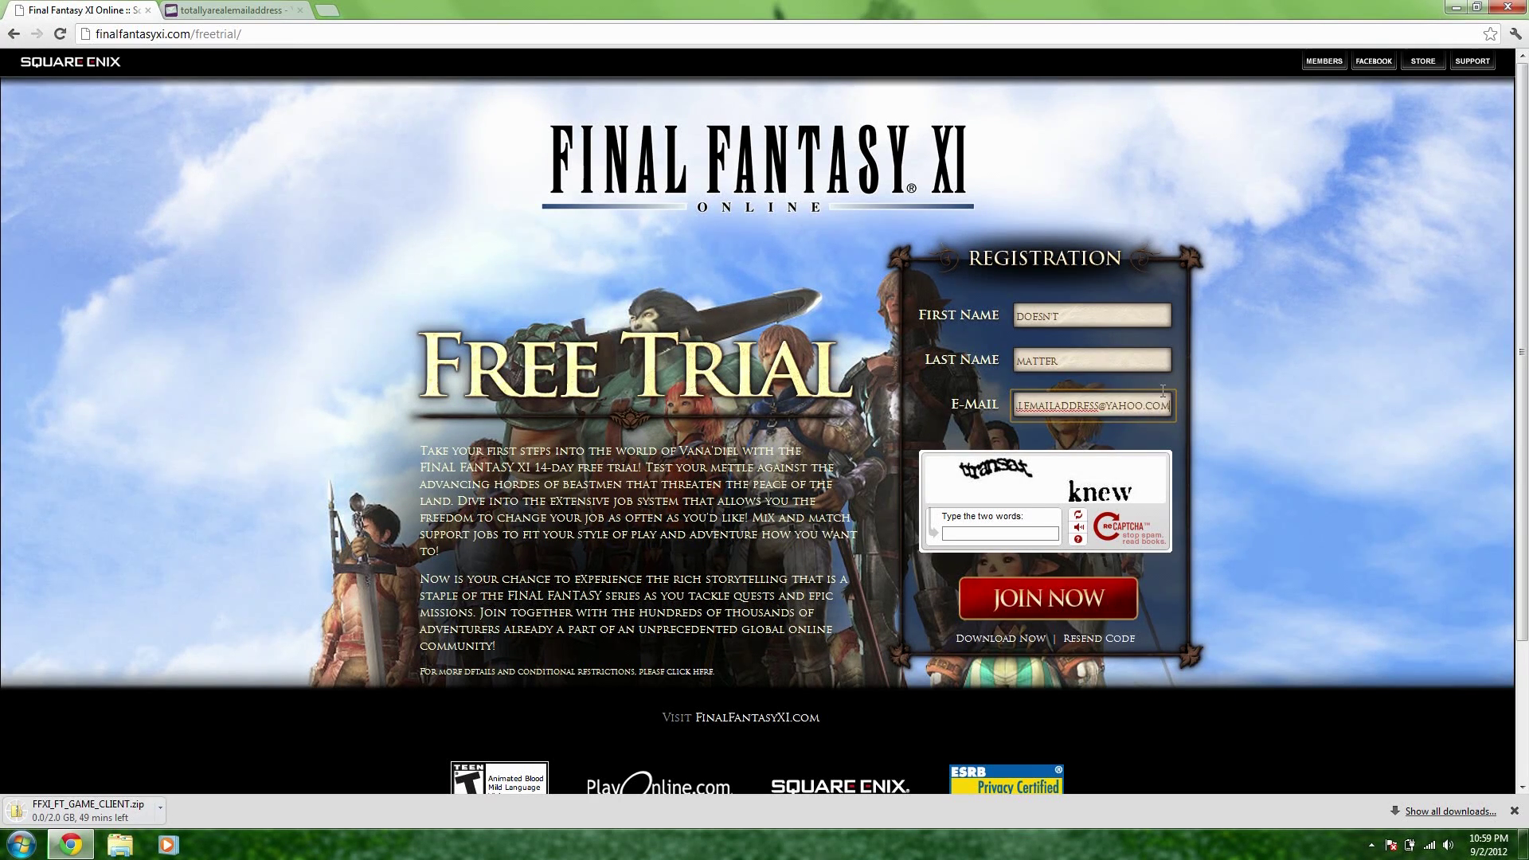
pyautogui.click(1007, 535)
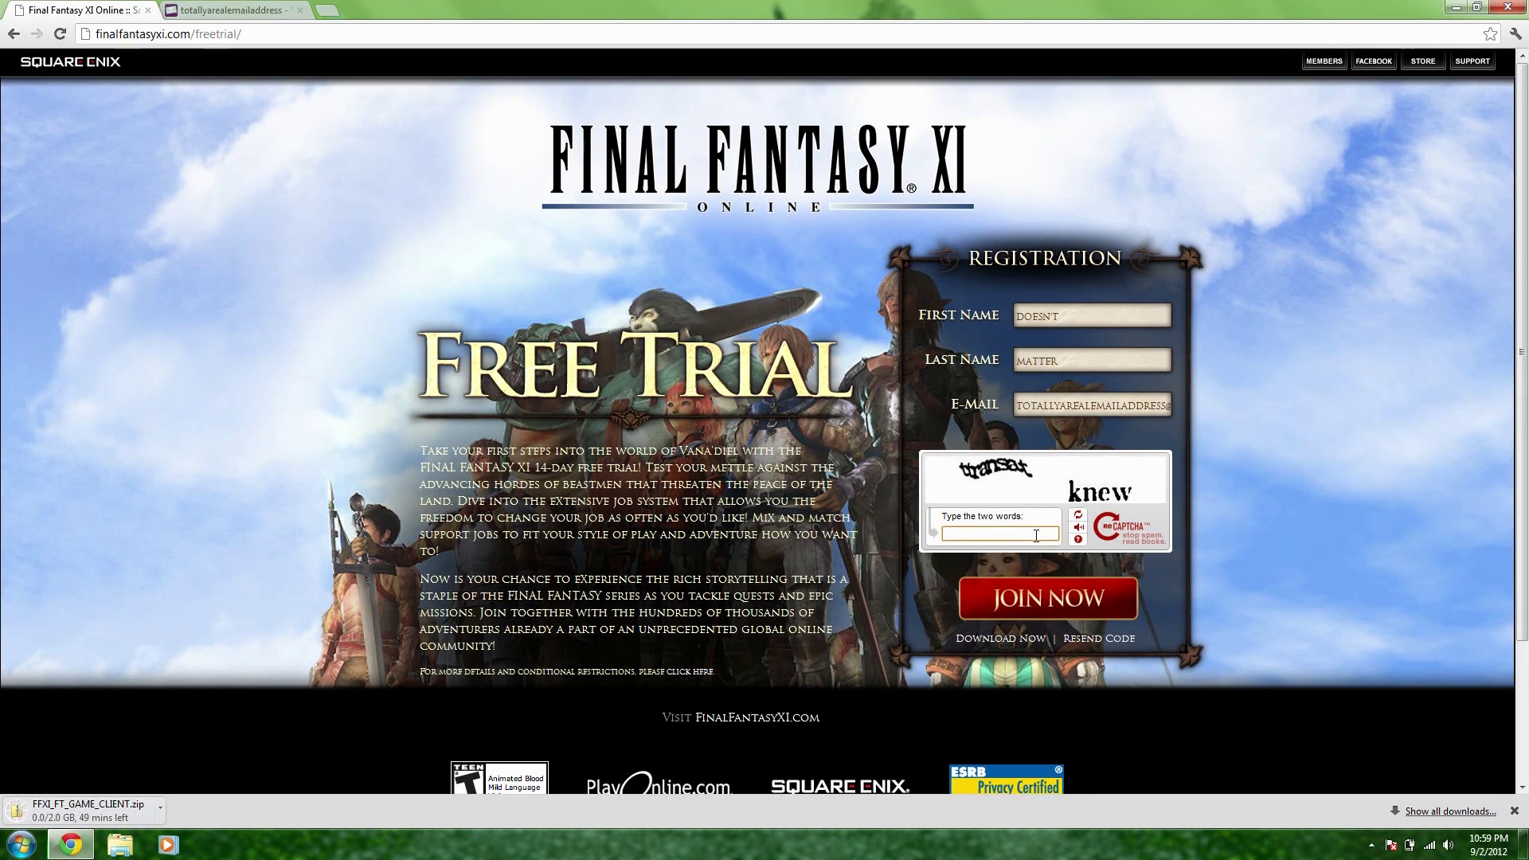
pyautogui.write('ttransat k')
pyautogui.click(1032, 597)
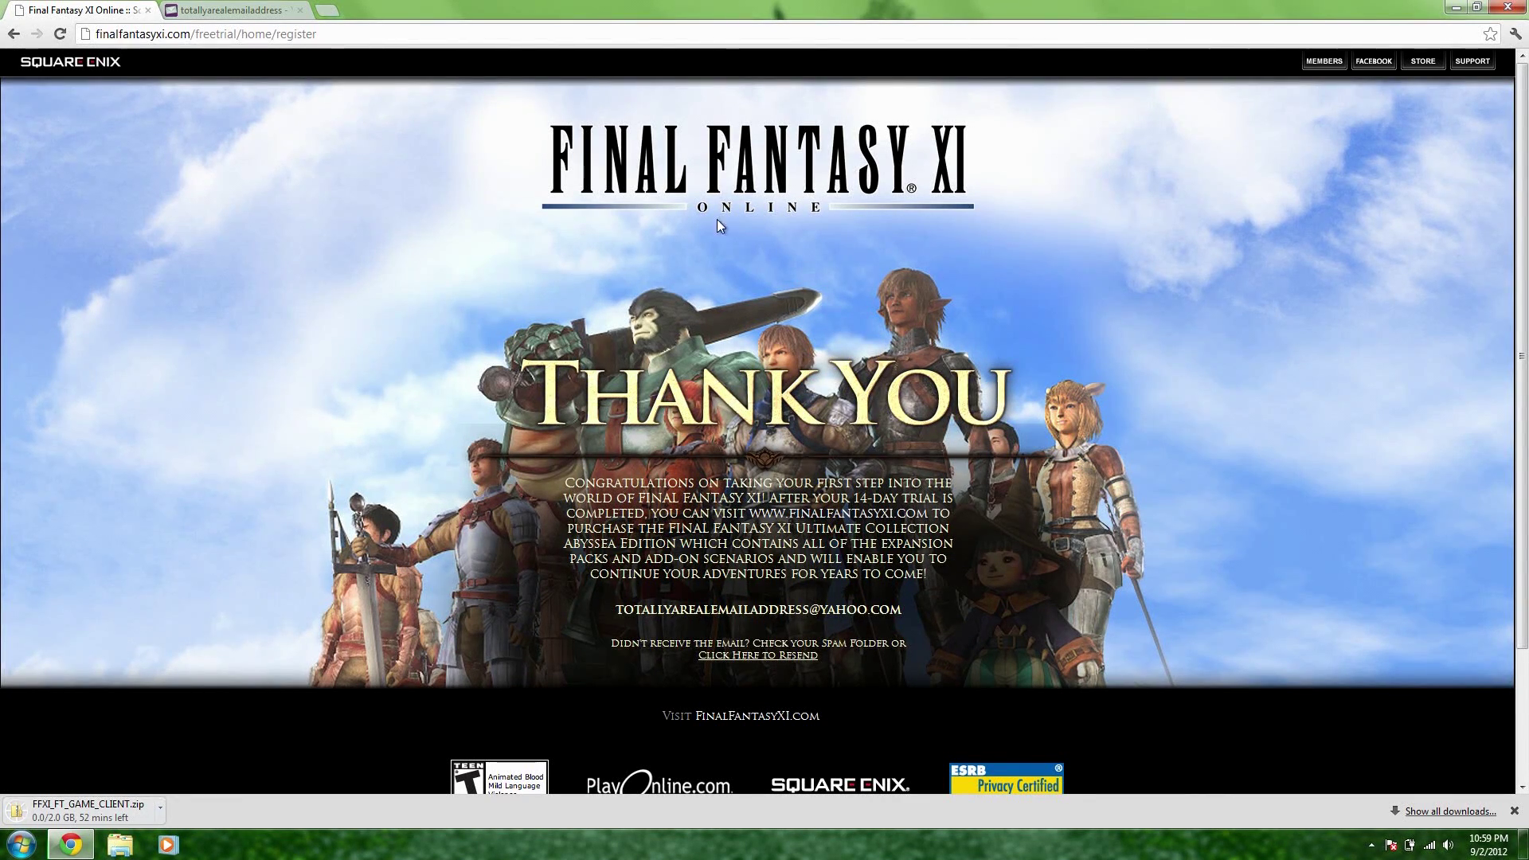
# - Open the 'Your FINAL FANTASY XI 14 Day Free Trial!' e-mail and locate its registration code
pyautogui.click(229, 9)
pyautogui.click(156, 230)
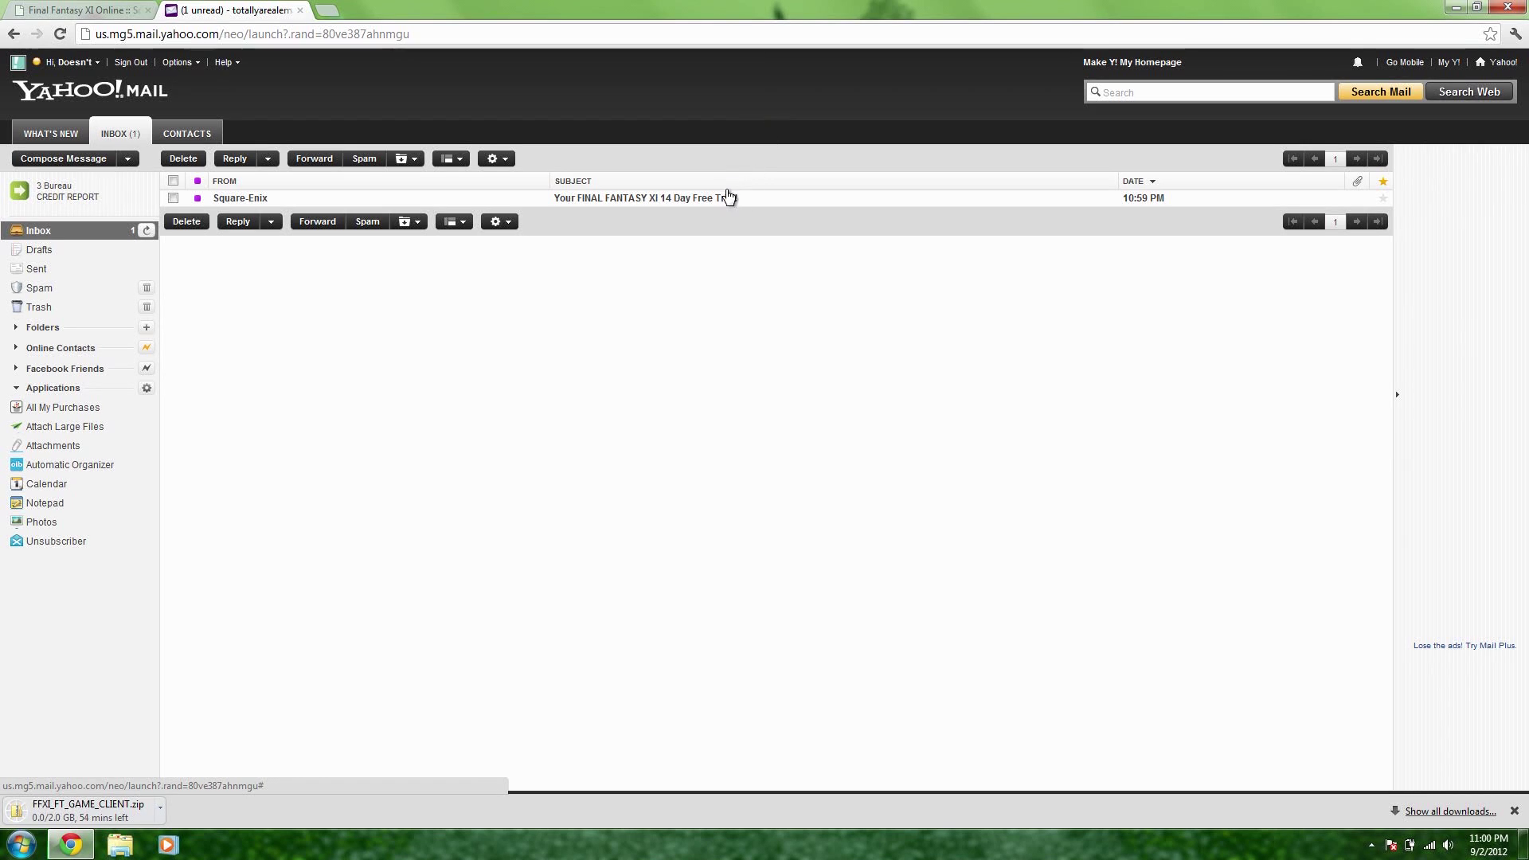
pyautogui.click(724, 198)
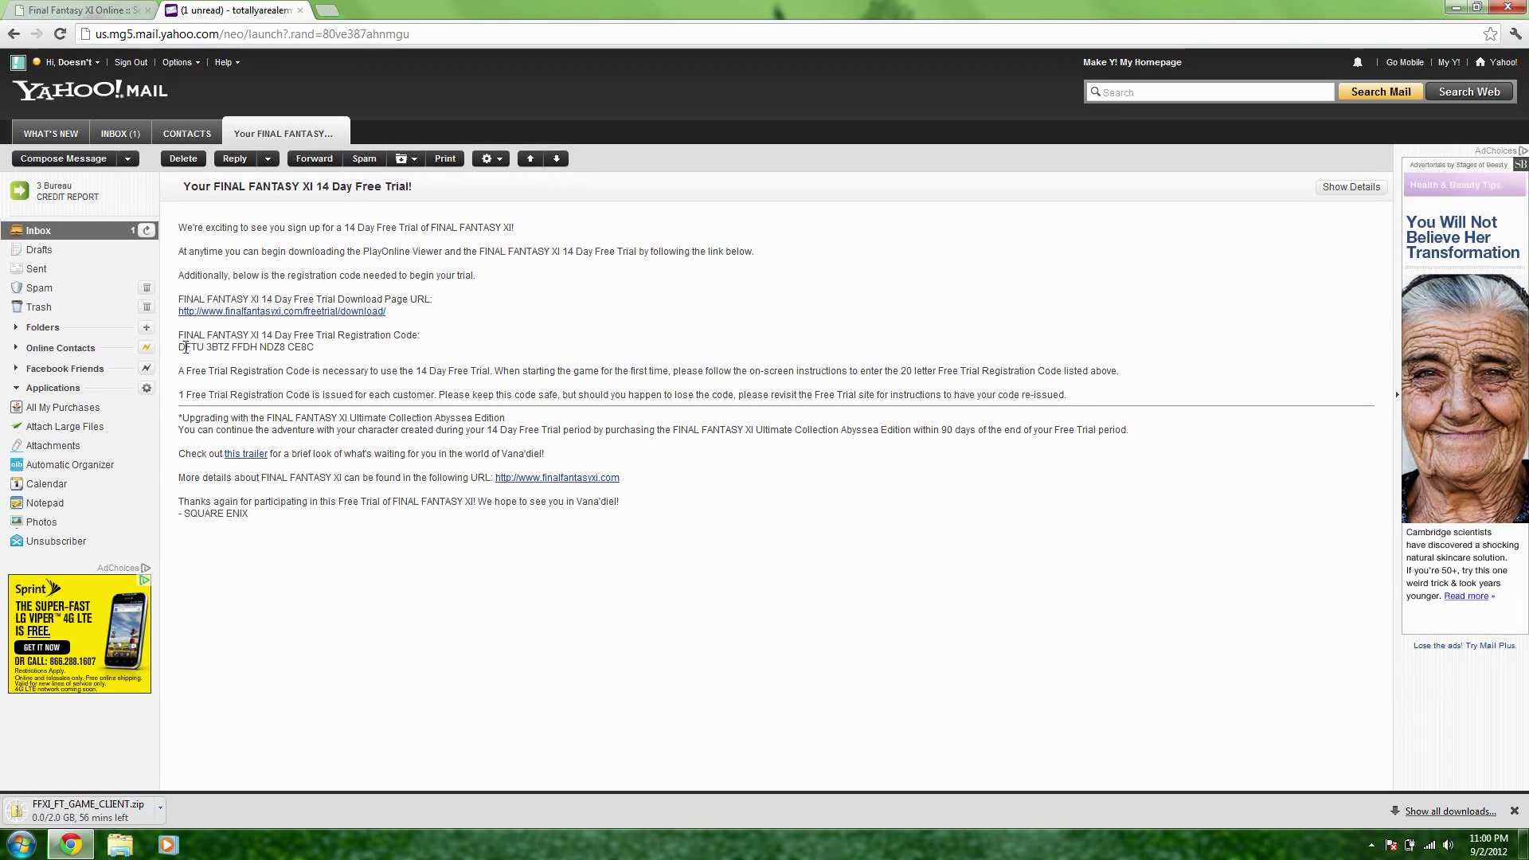
pyautogui.moveTo(181, 347); pyautogui.dragTo(314, 347)
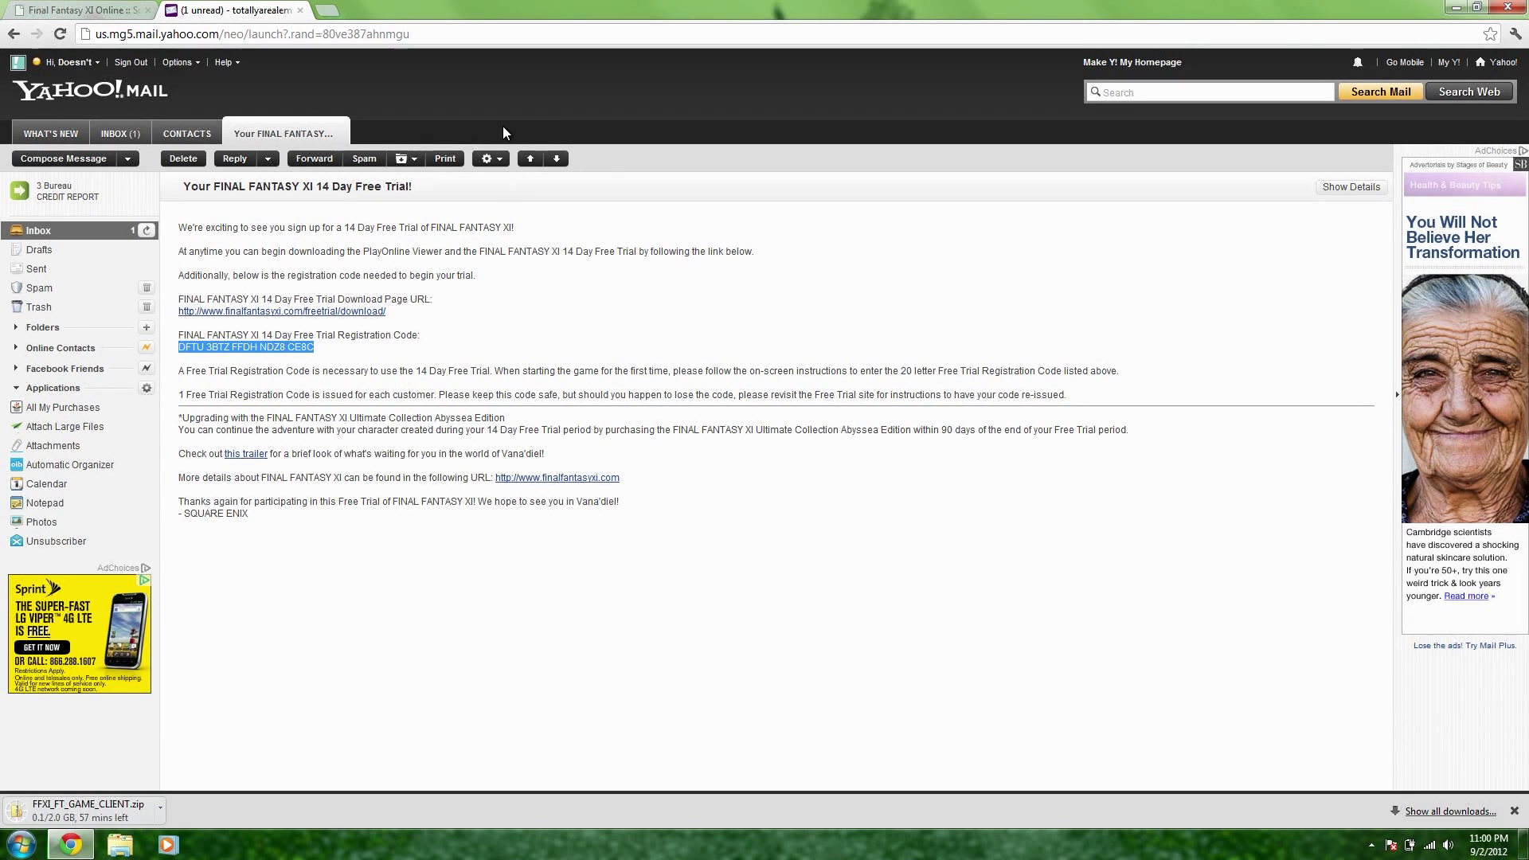
pyautogui.click(424, 274)
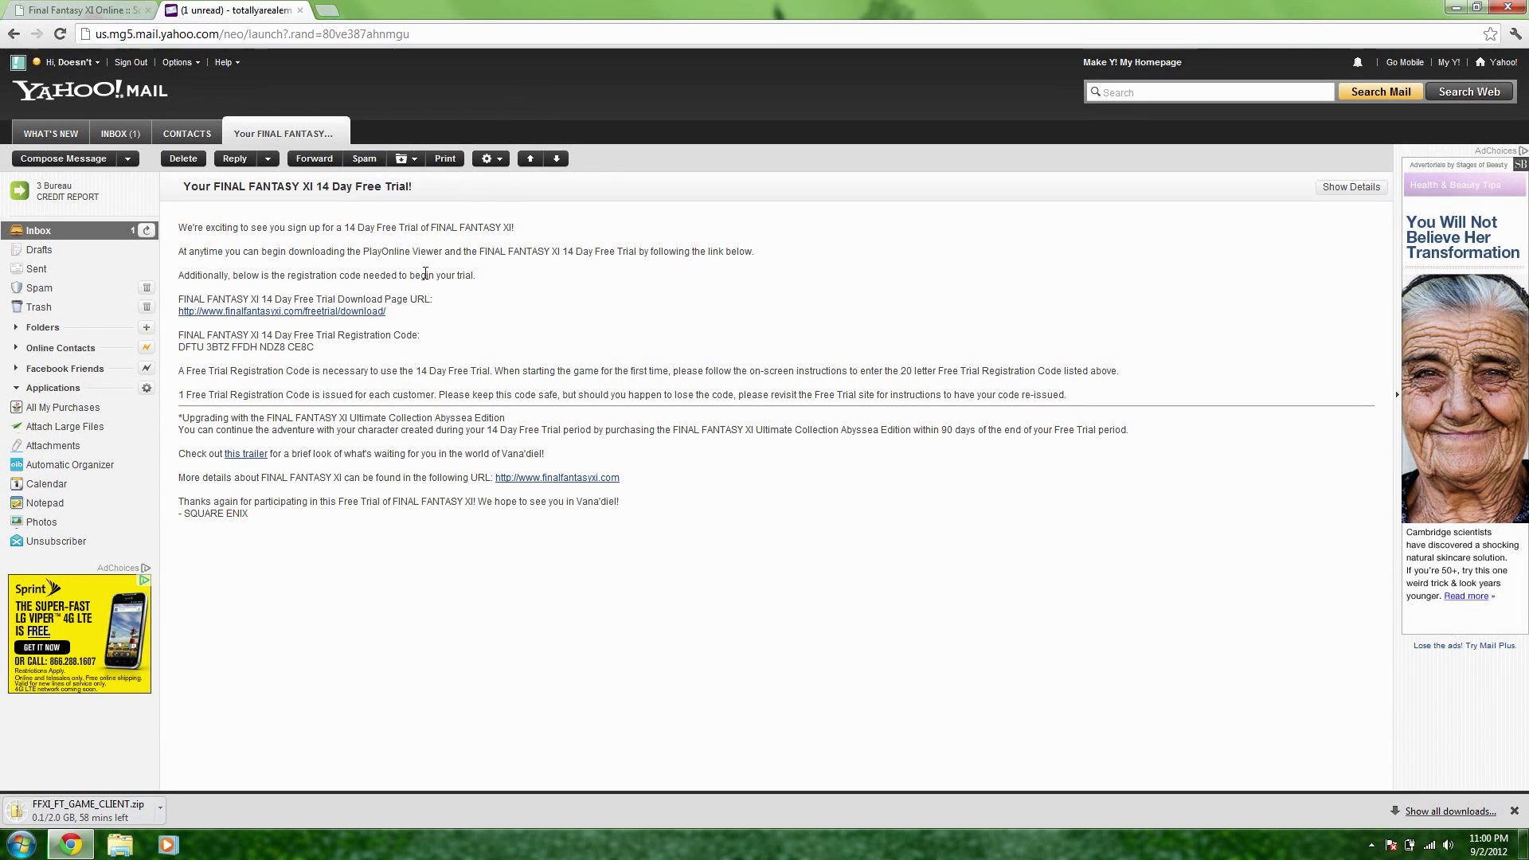
# - Load secure.square-enix.com in a new Chrome tab to reach the Square Enix Account login
pyautogui.click(337, 16)
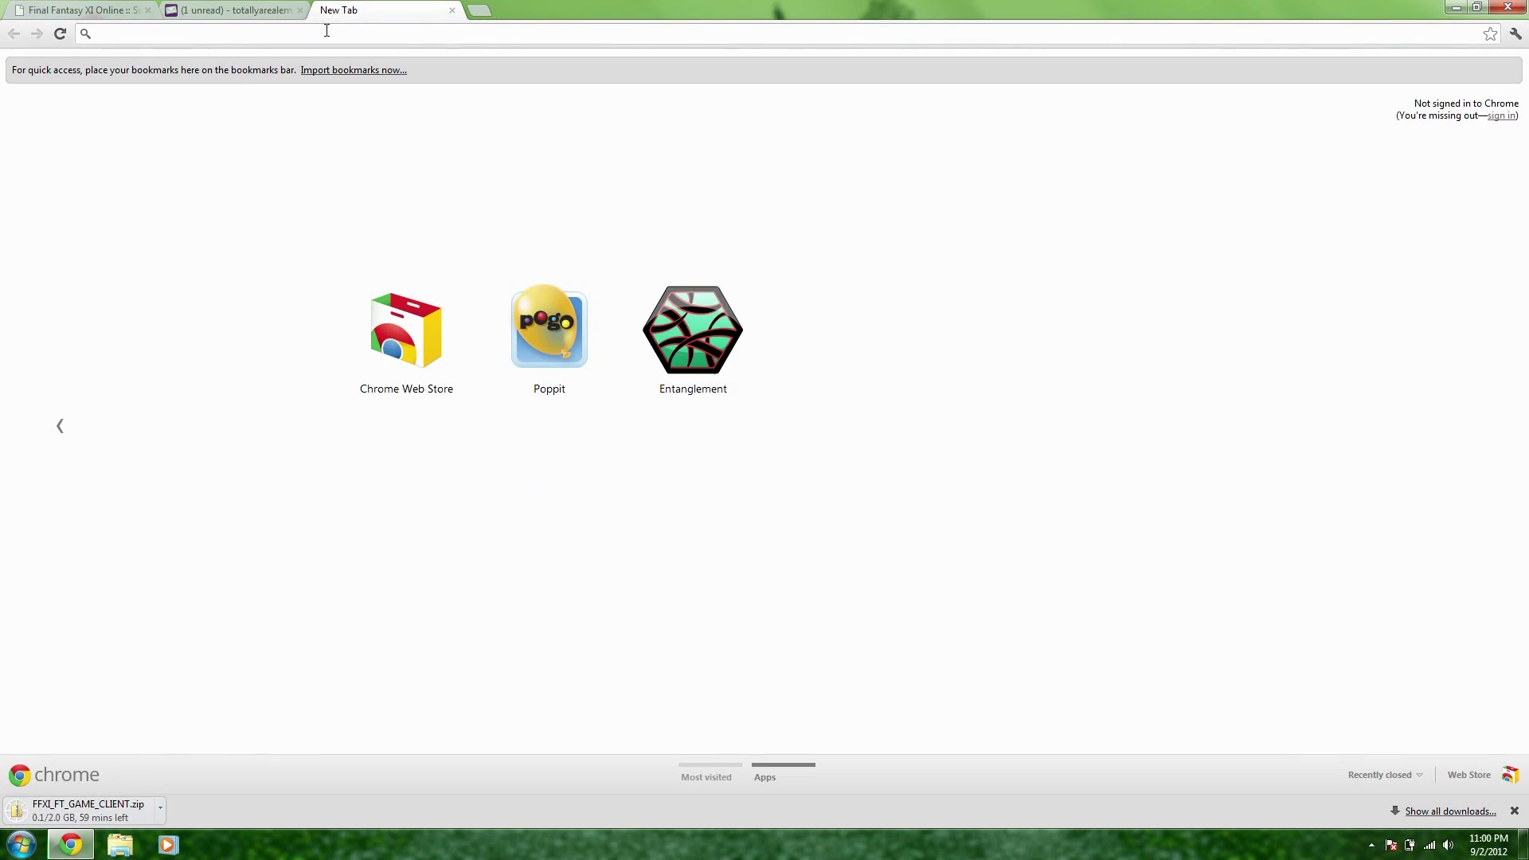
pyautogui.write('secure.squareen')
pyautogui.press('BackSpace')
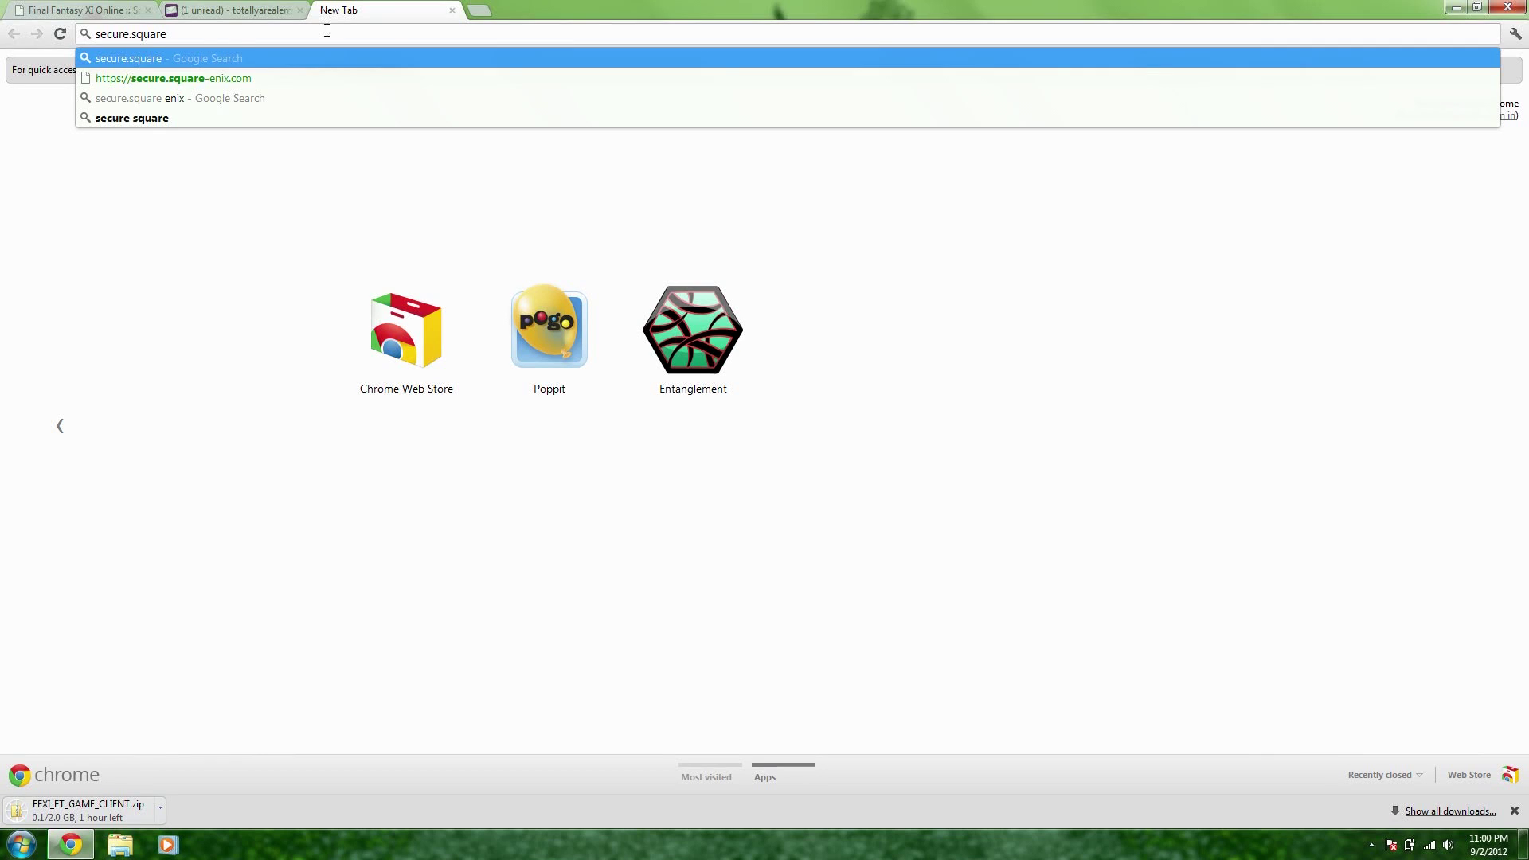
pyautogui.press('Down')
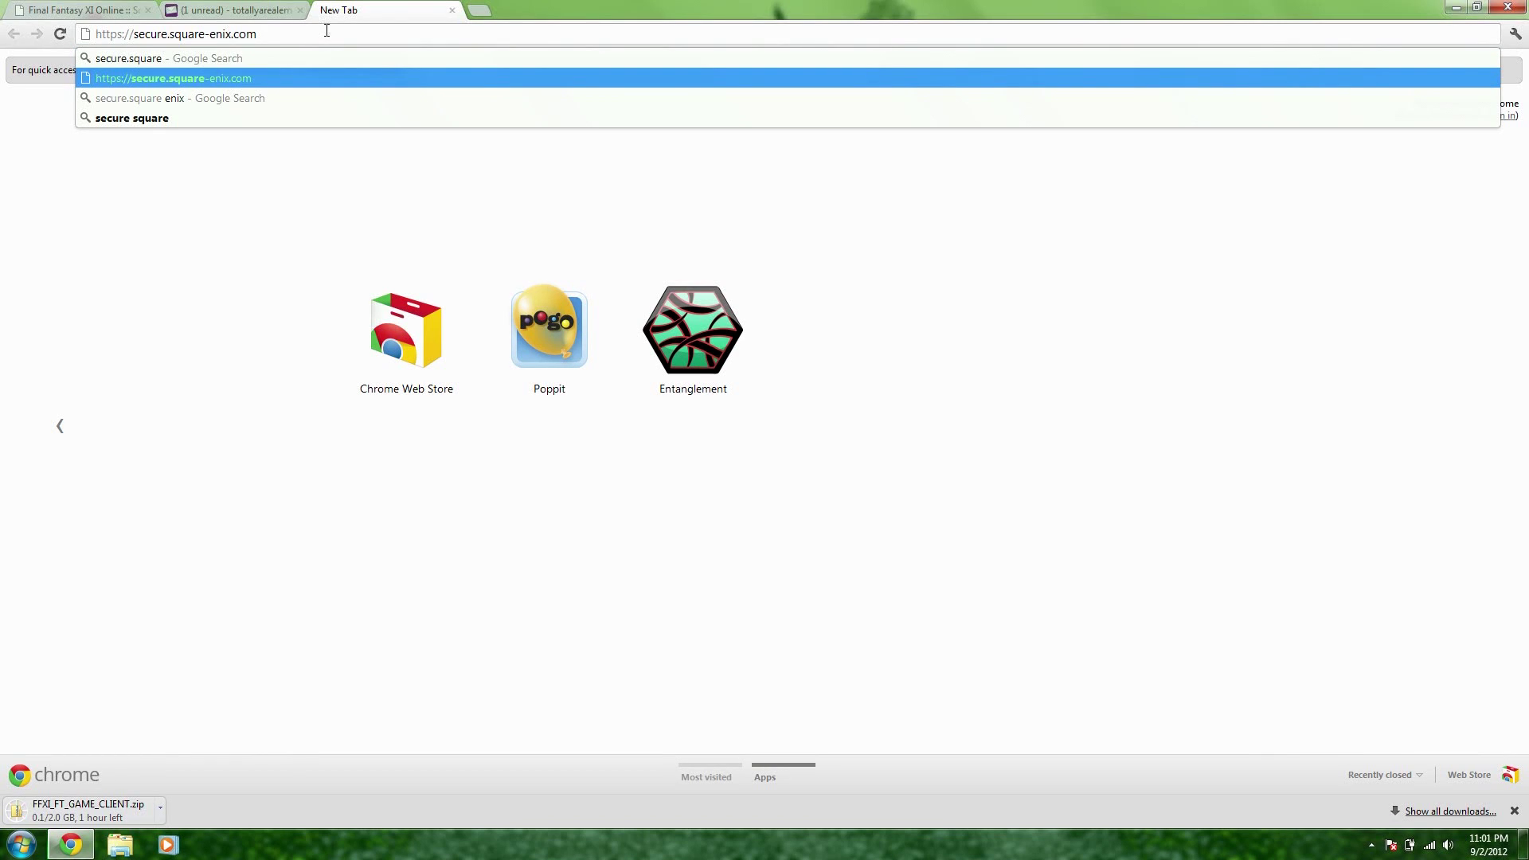
pyautogui.press('Return')
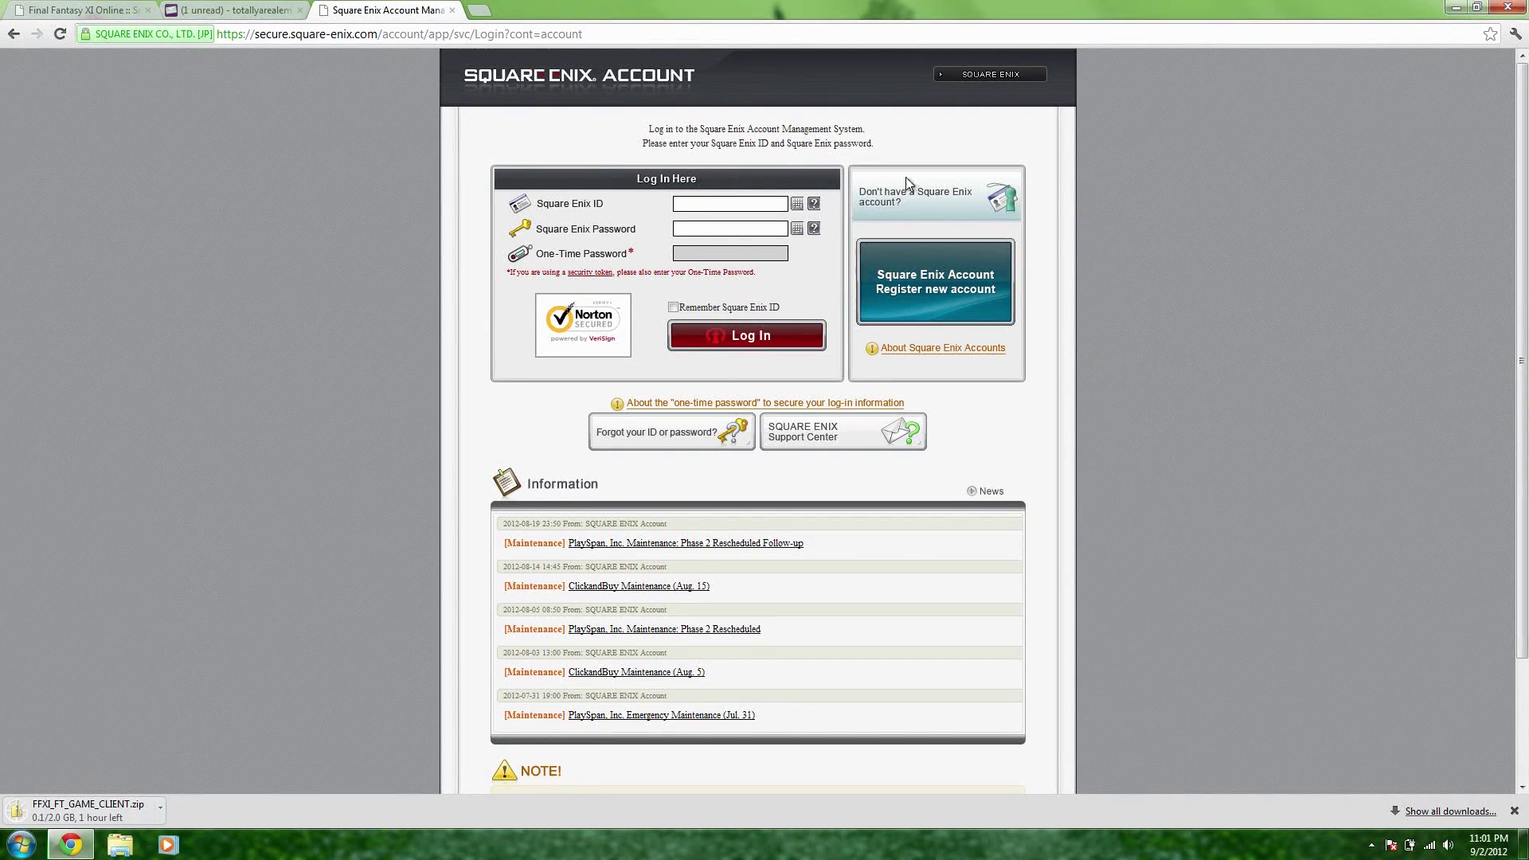
# - Begin a new Square Enix account with North America > United States as the country of residence
pyautogui.click(942, 286)
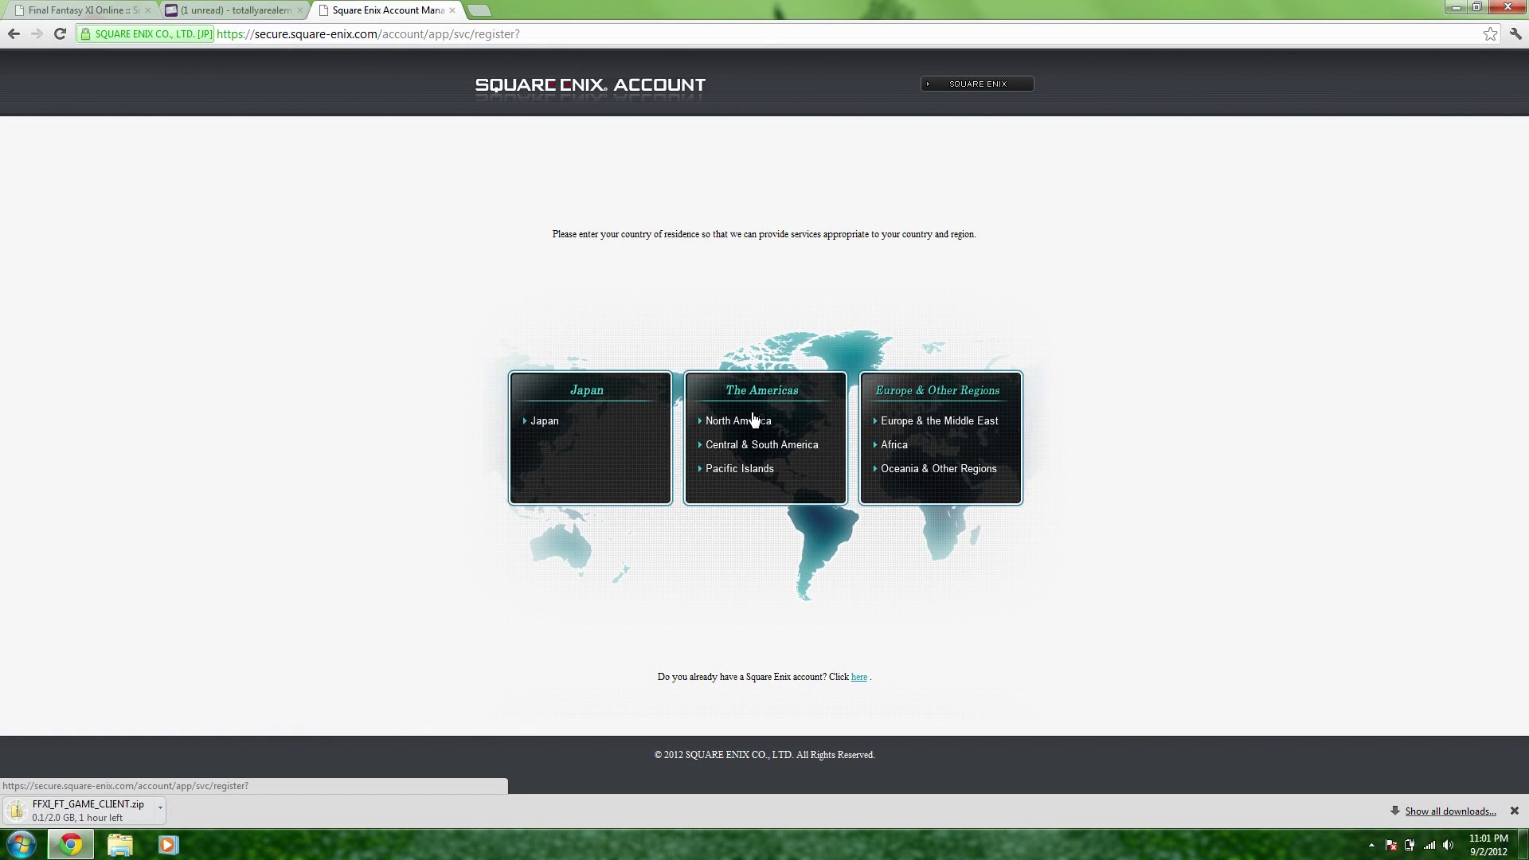
pyautogui.click(753, 420)
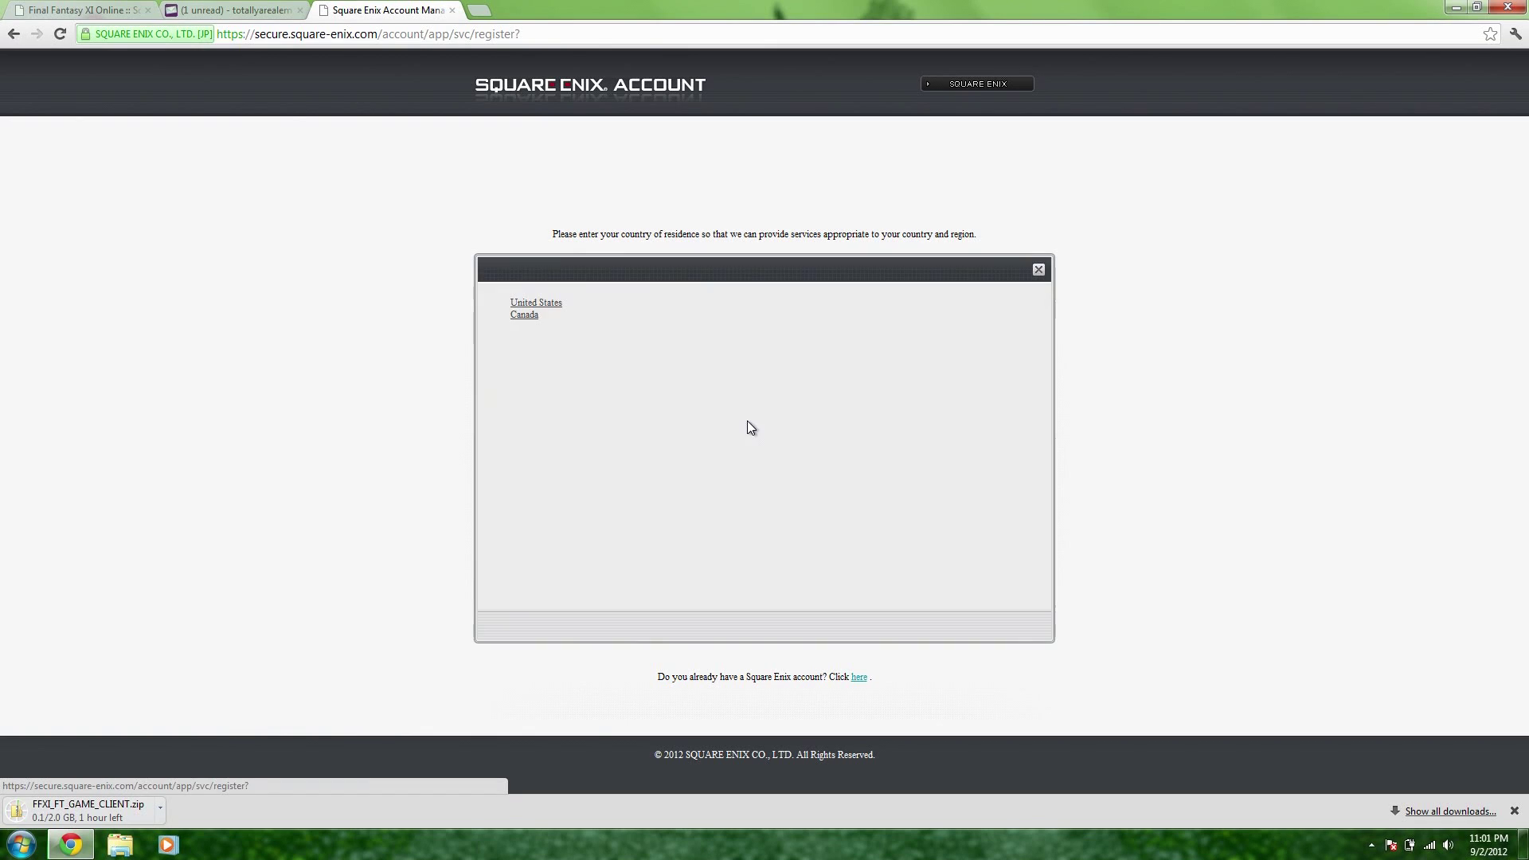
pyautogui.click(536, 303)
pyautogui.click(862, 538)
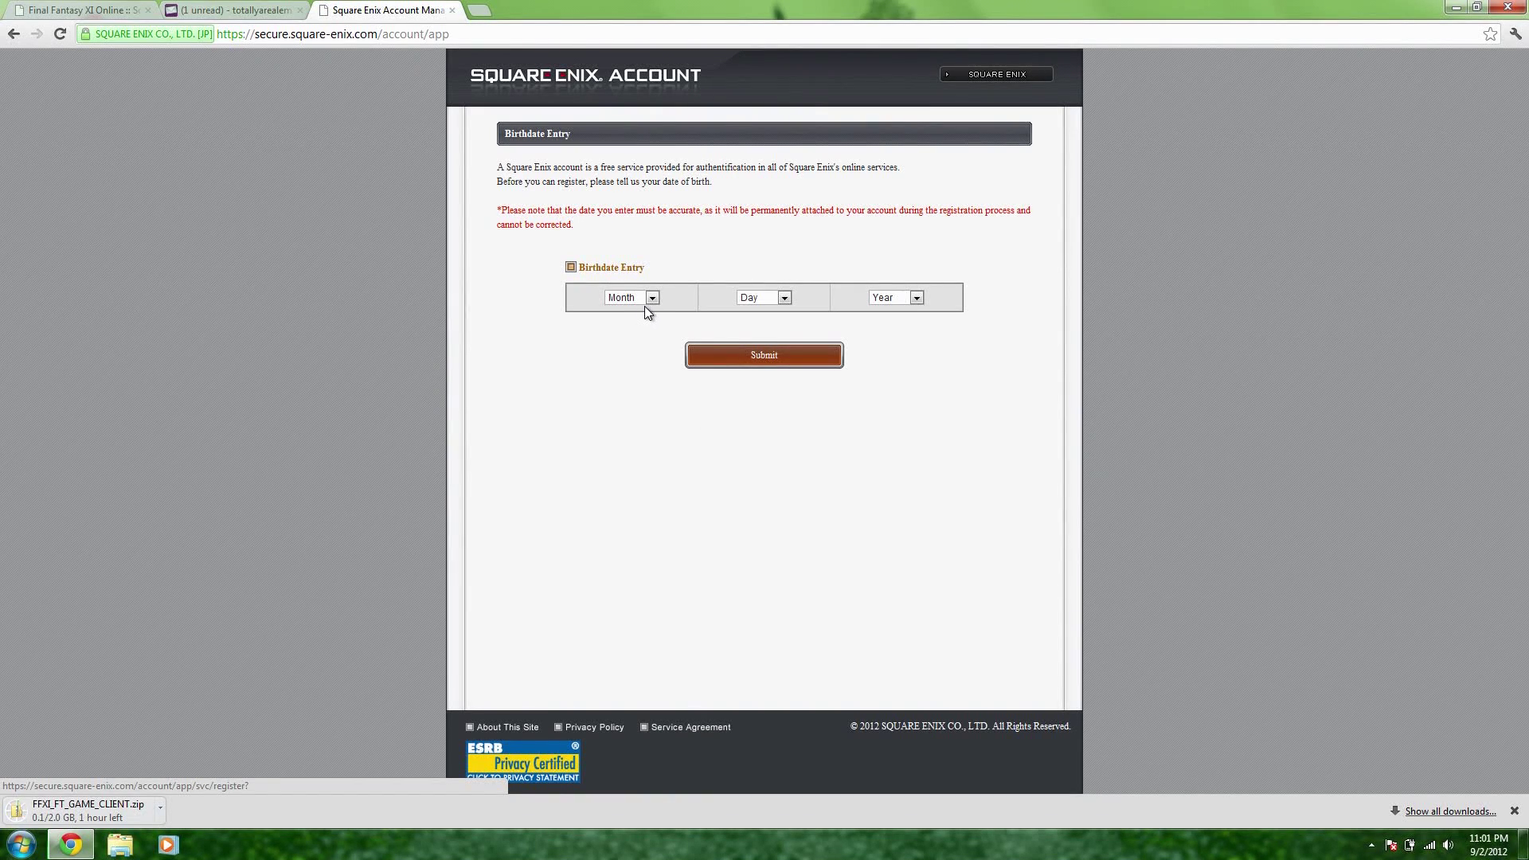
# - Select the birth month, day and year and submit the birthdate
pyautogui.click(641, 301)
pyautogui.click(634, 419)
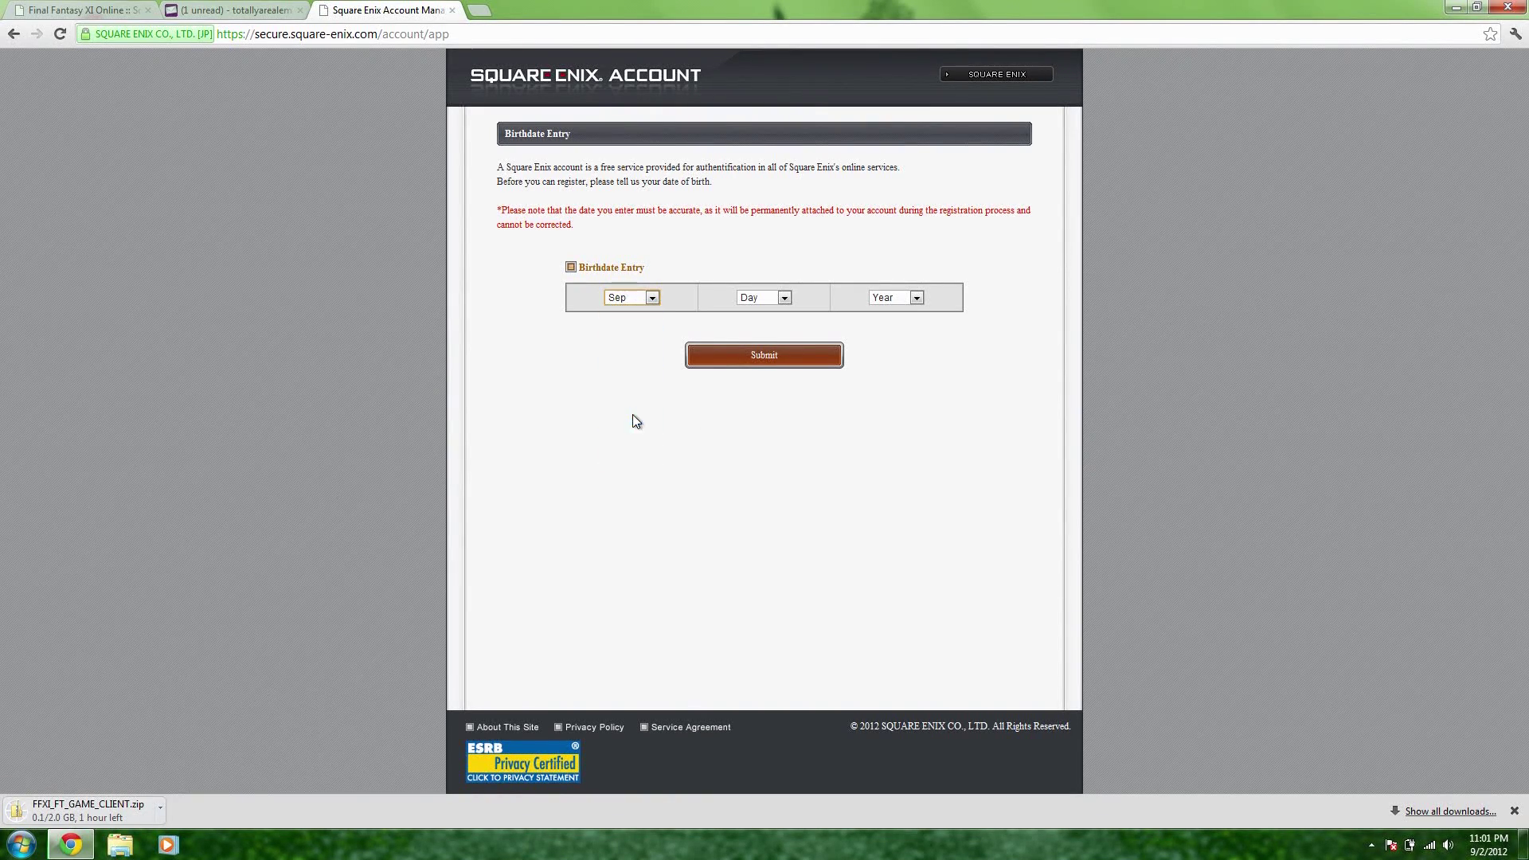
pyautogui.click(774, 297)
pyautogui.click(771, 325)
pyautogui.click(917, 297)
pyautogui.moveTo(918, 327); pyautogui.dragTo(919, 516)
pyautogui.click(888, 508)
pyautogui.click(760, 363)
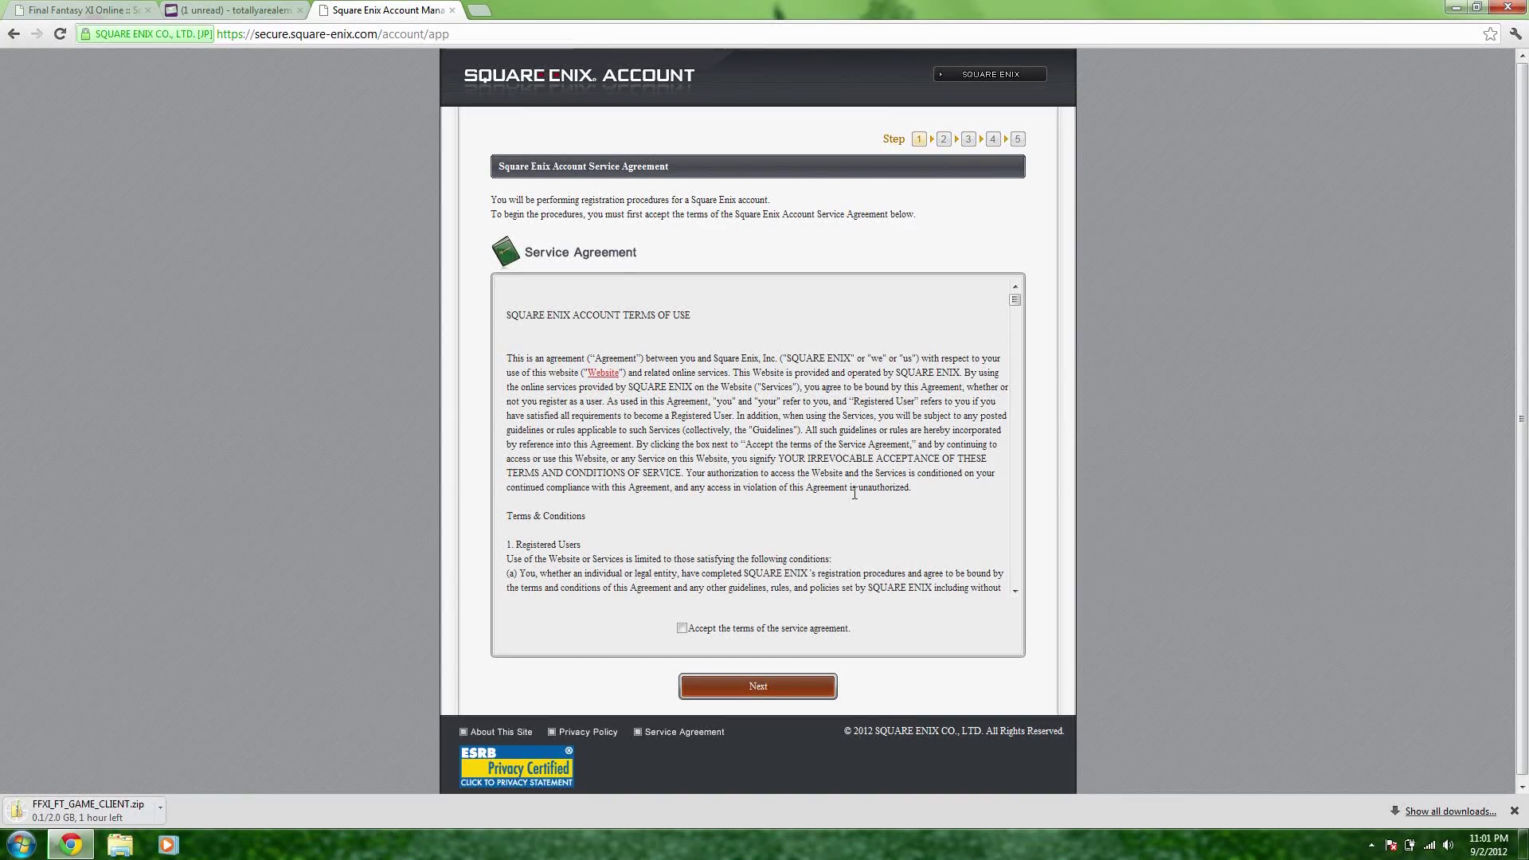
# - Accept the service agreement terms and continue to the next registration step
pyautogui.click(683, 629)
pyautogui.scroll(-20, 1012, 590)
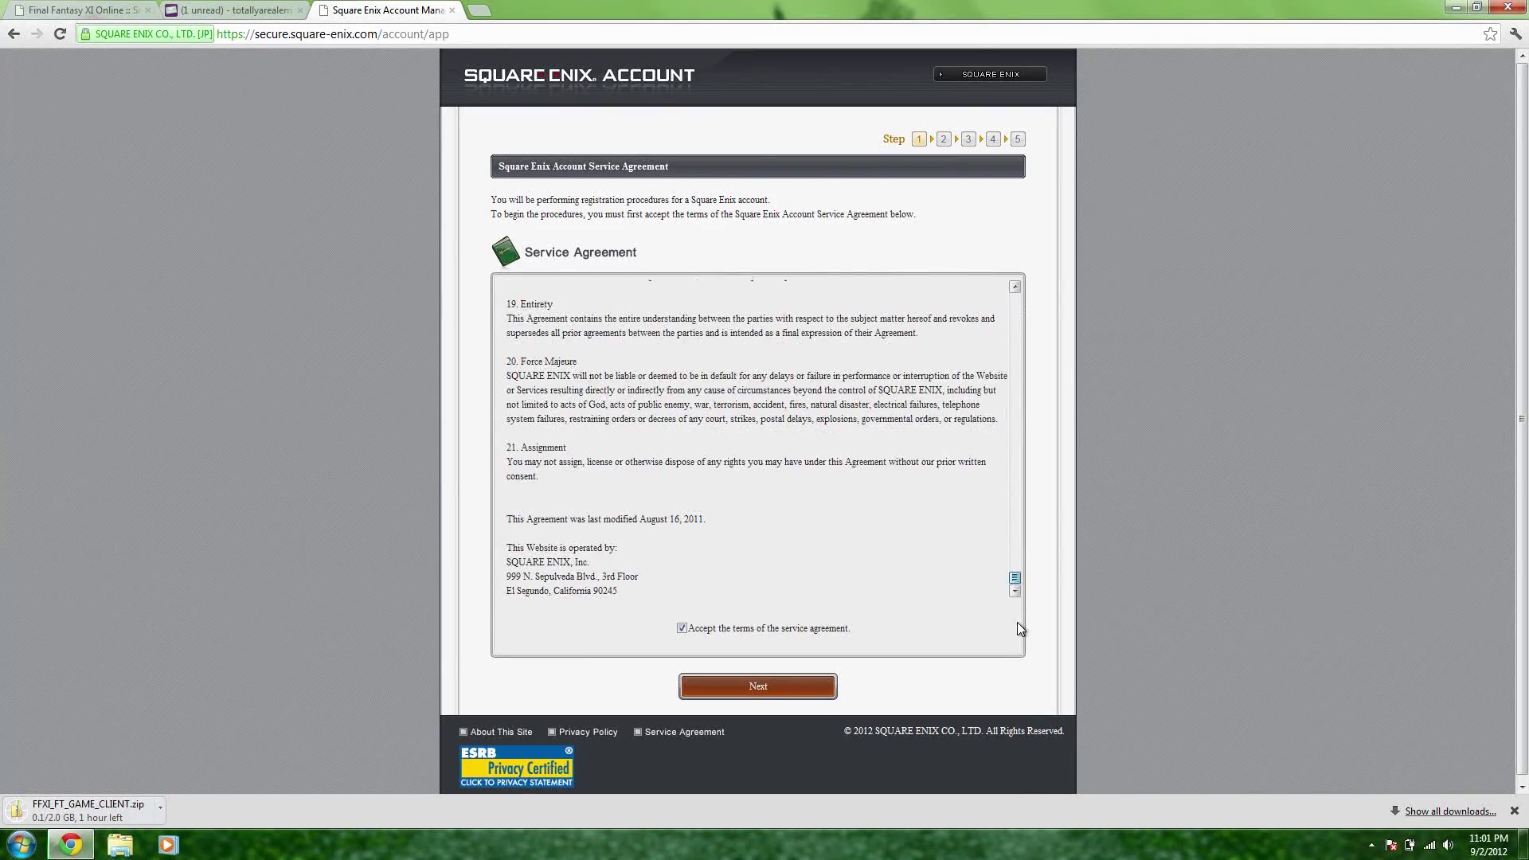
pyautogui.click(719, 687)
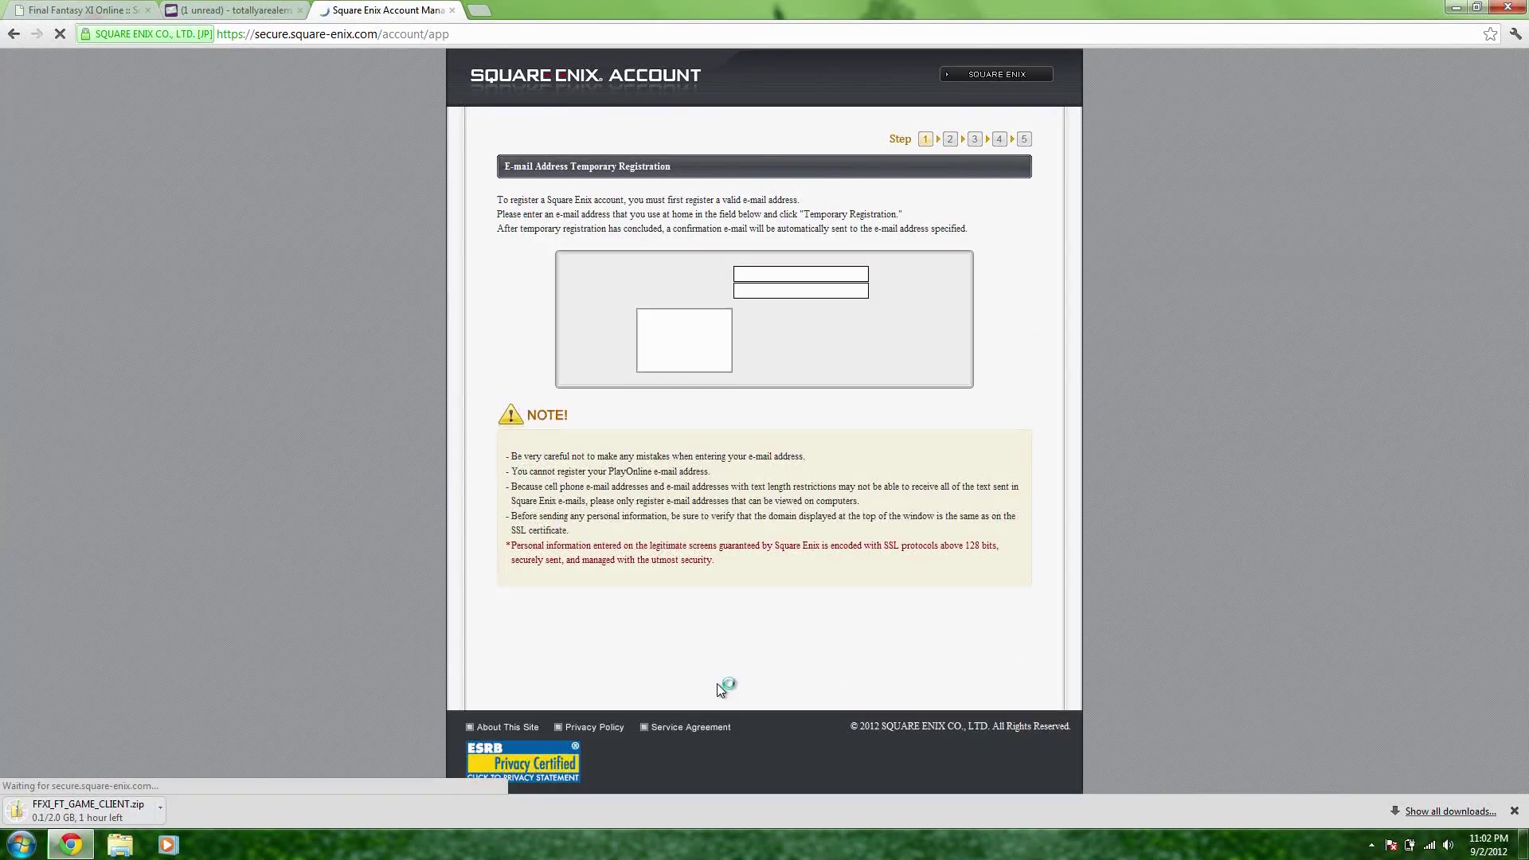
# - Enter and retype the e-mail address, submit it for temporary registration, and close the account tab
pyautogui.click(778, 278)
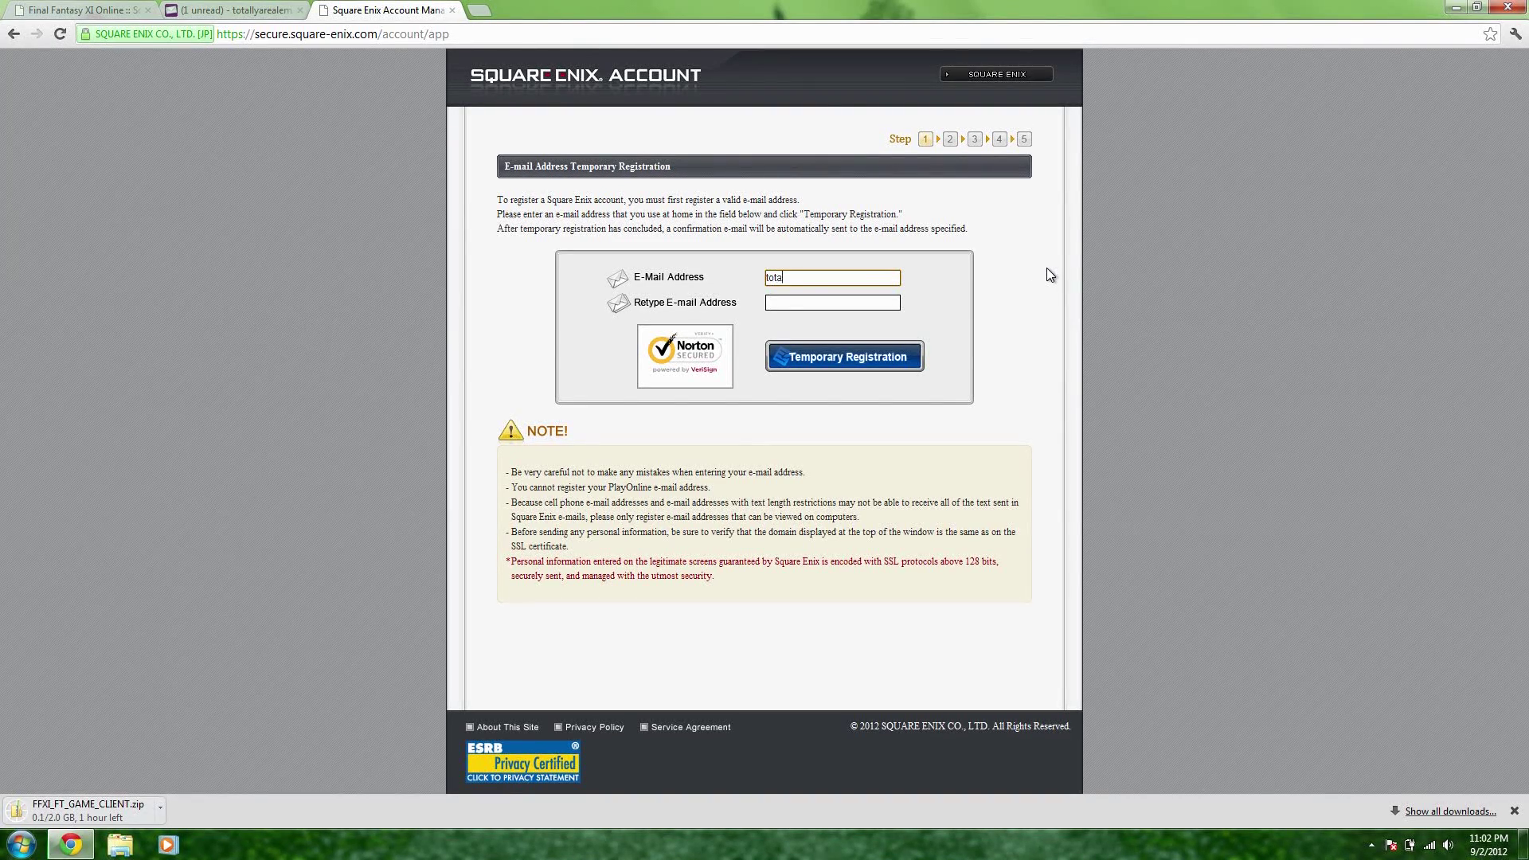
pyautogui.press('Tab')
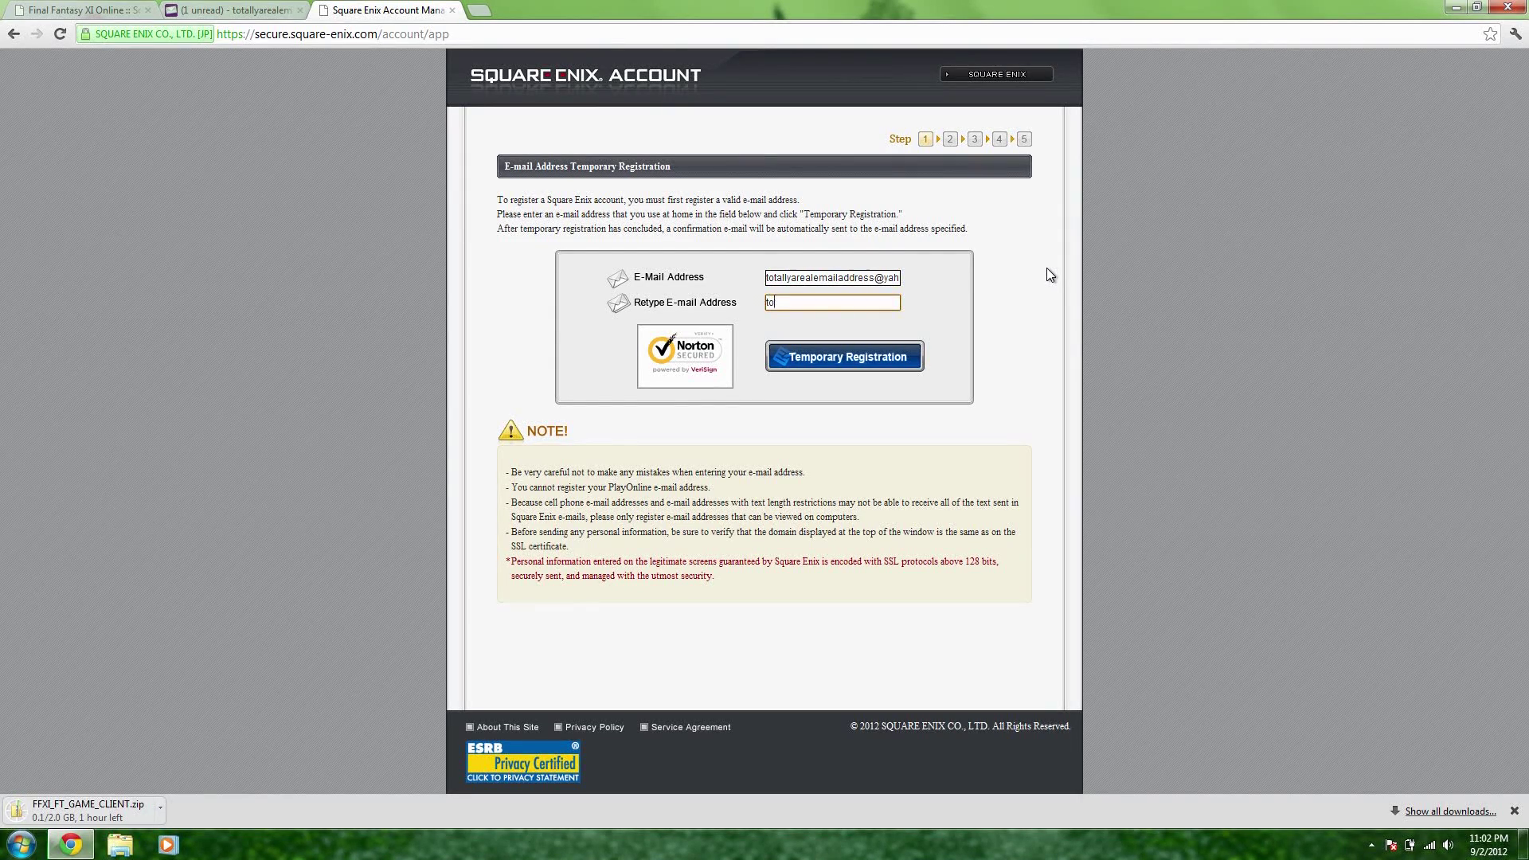
pyautogui.click(1005, 285)
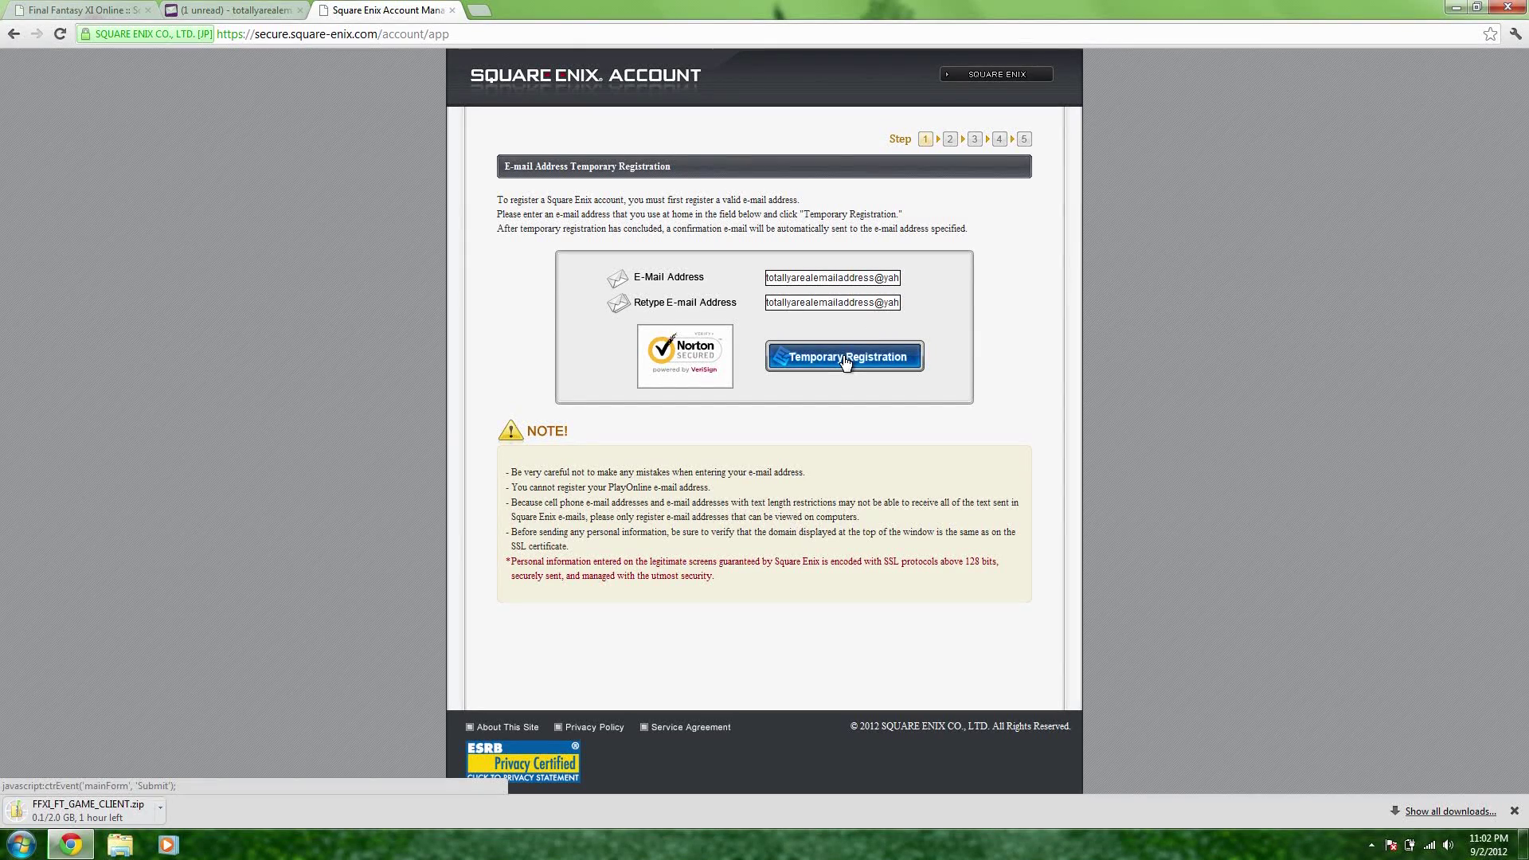
pyautogui.click(846, 360)
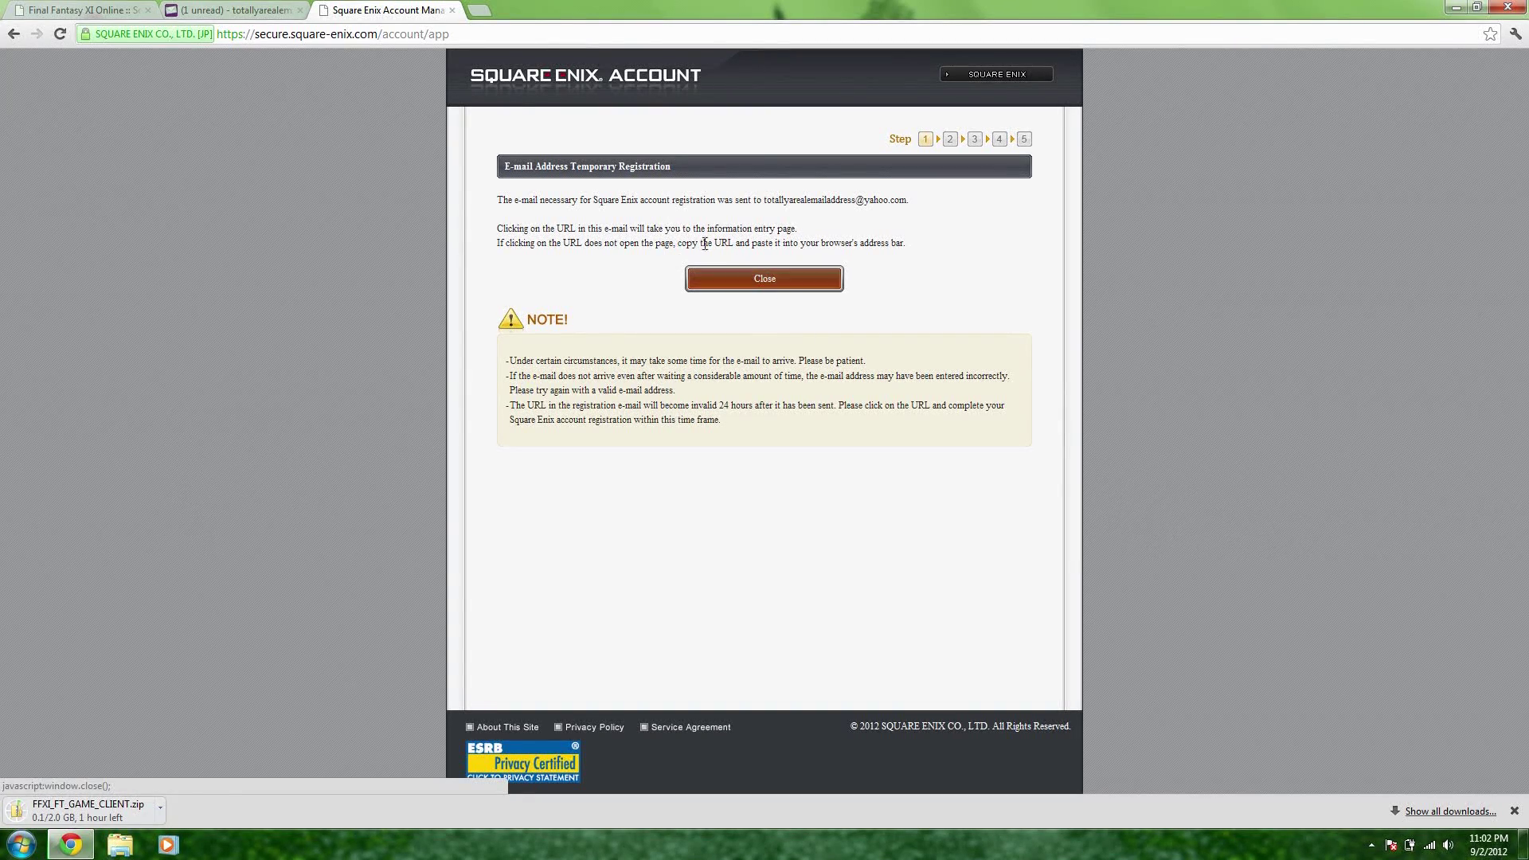
pyautogui.click(452, 10)
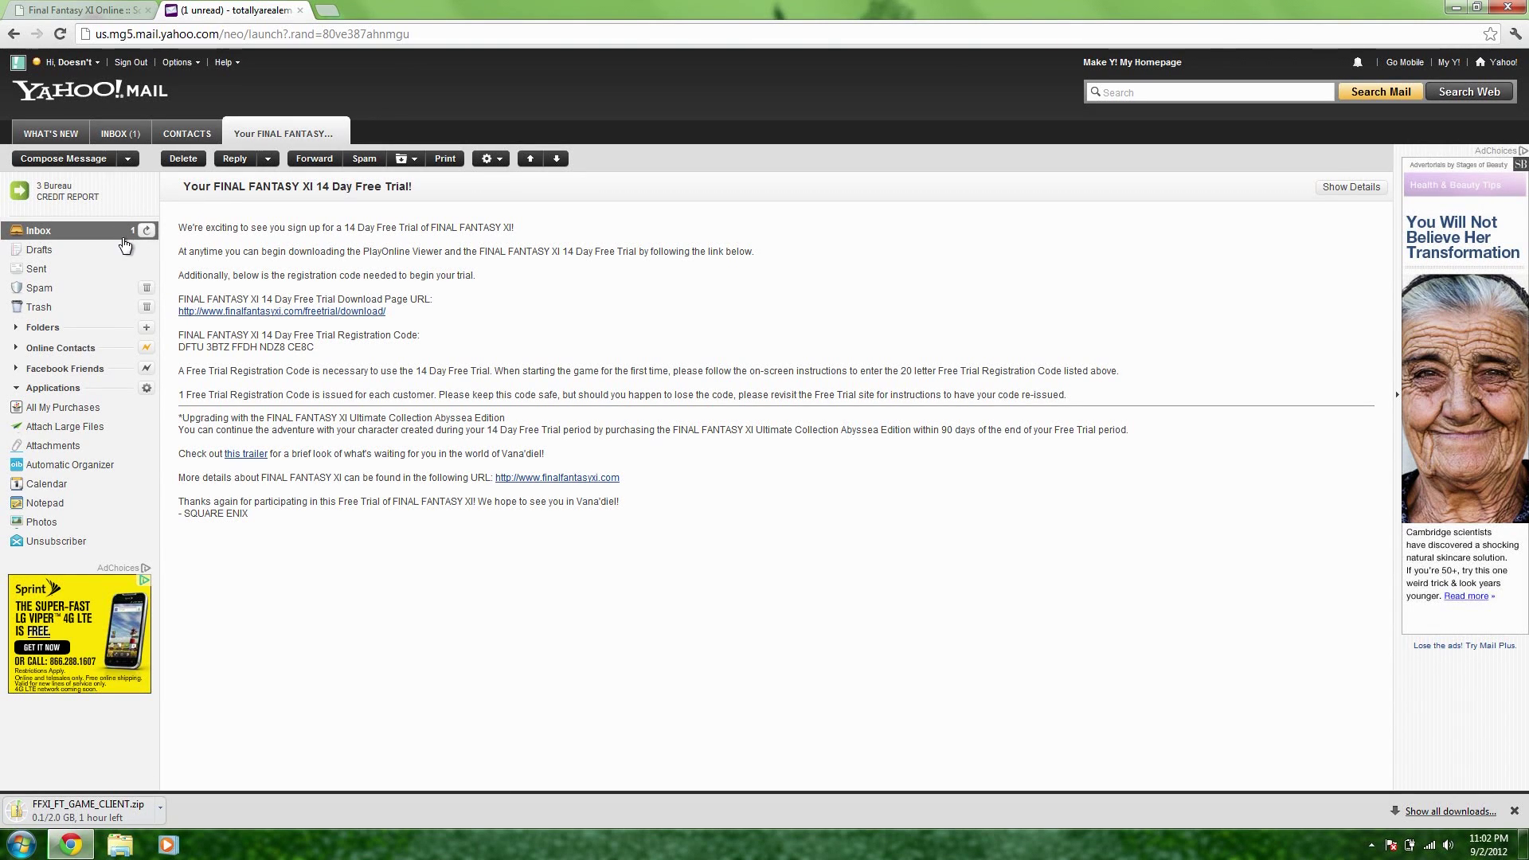
# - Open the [Square Enix Account] Account e-mail in the inbox and follow its registration link
pyautogui.click(148, 230)
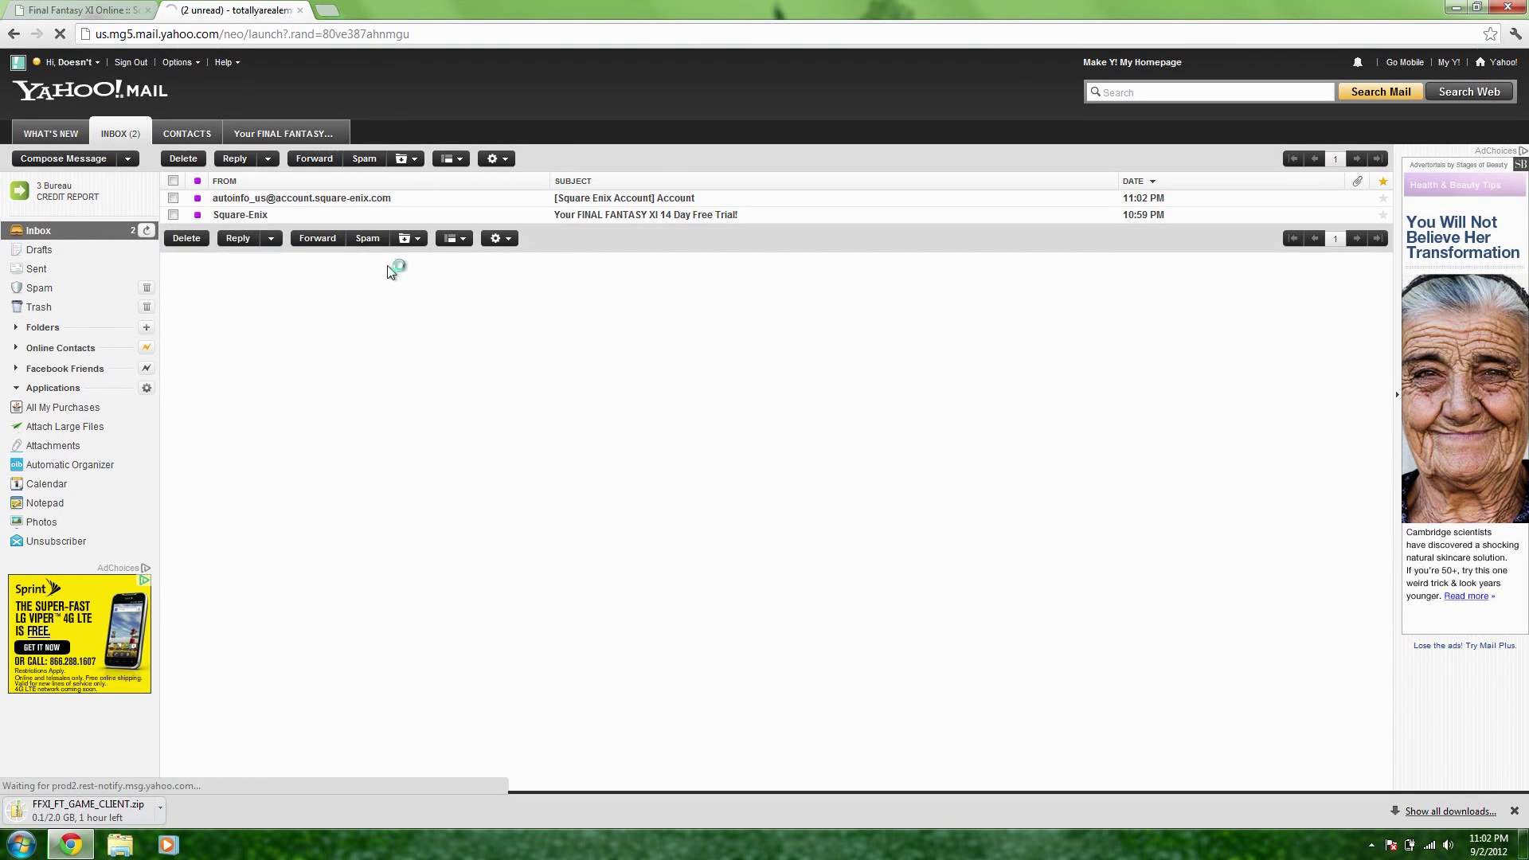
pyautogui.click(700, 199)
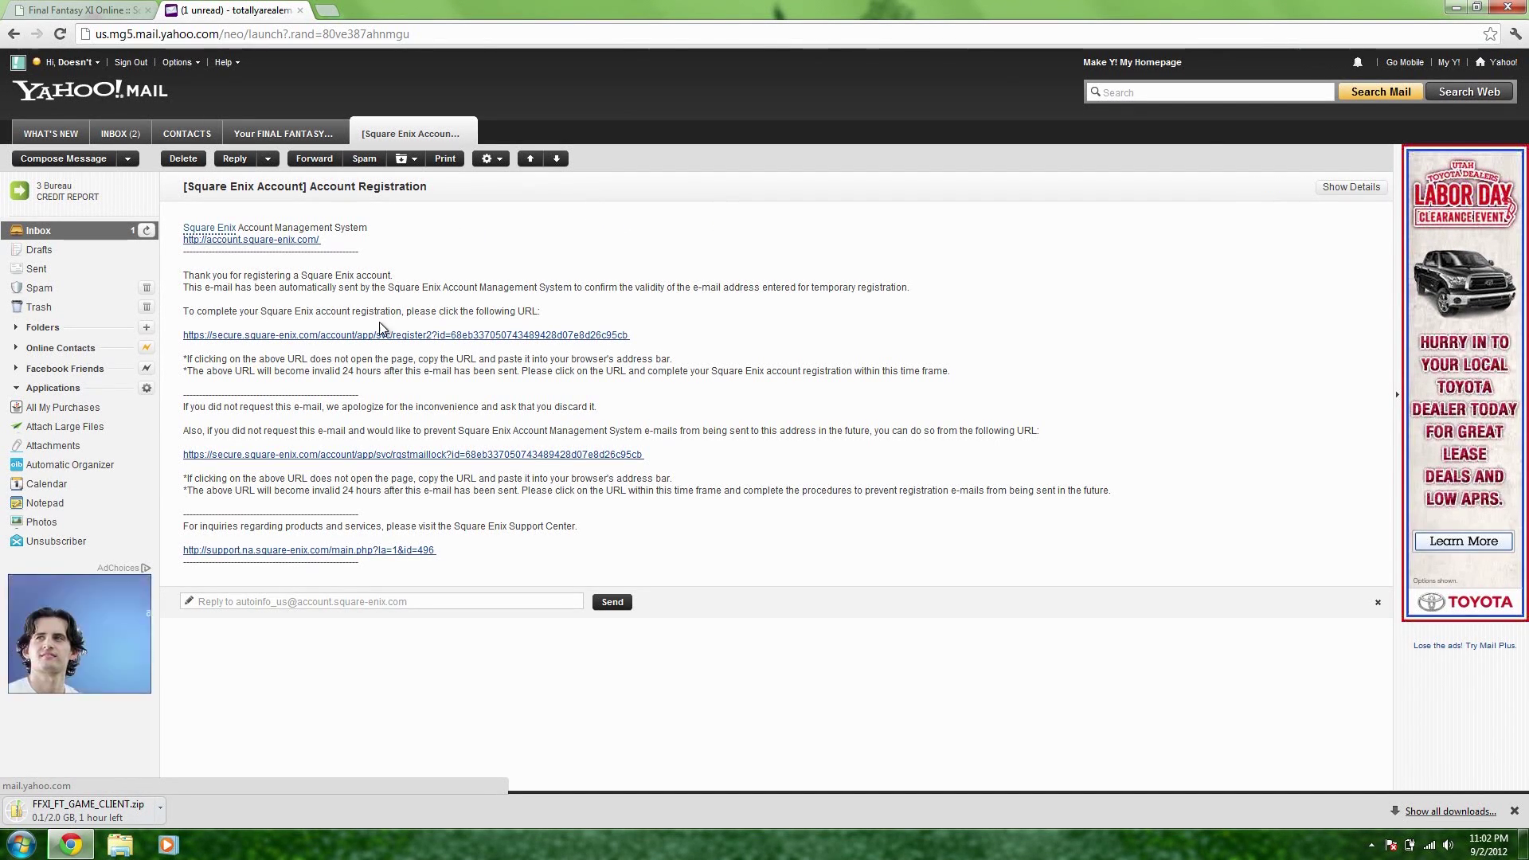
pyautogui.click(445, 336)
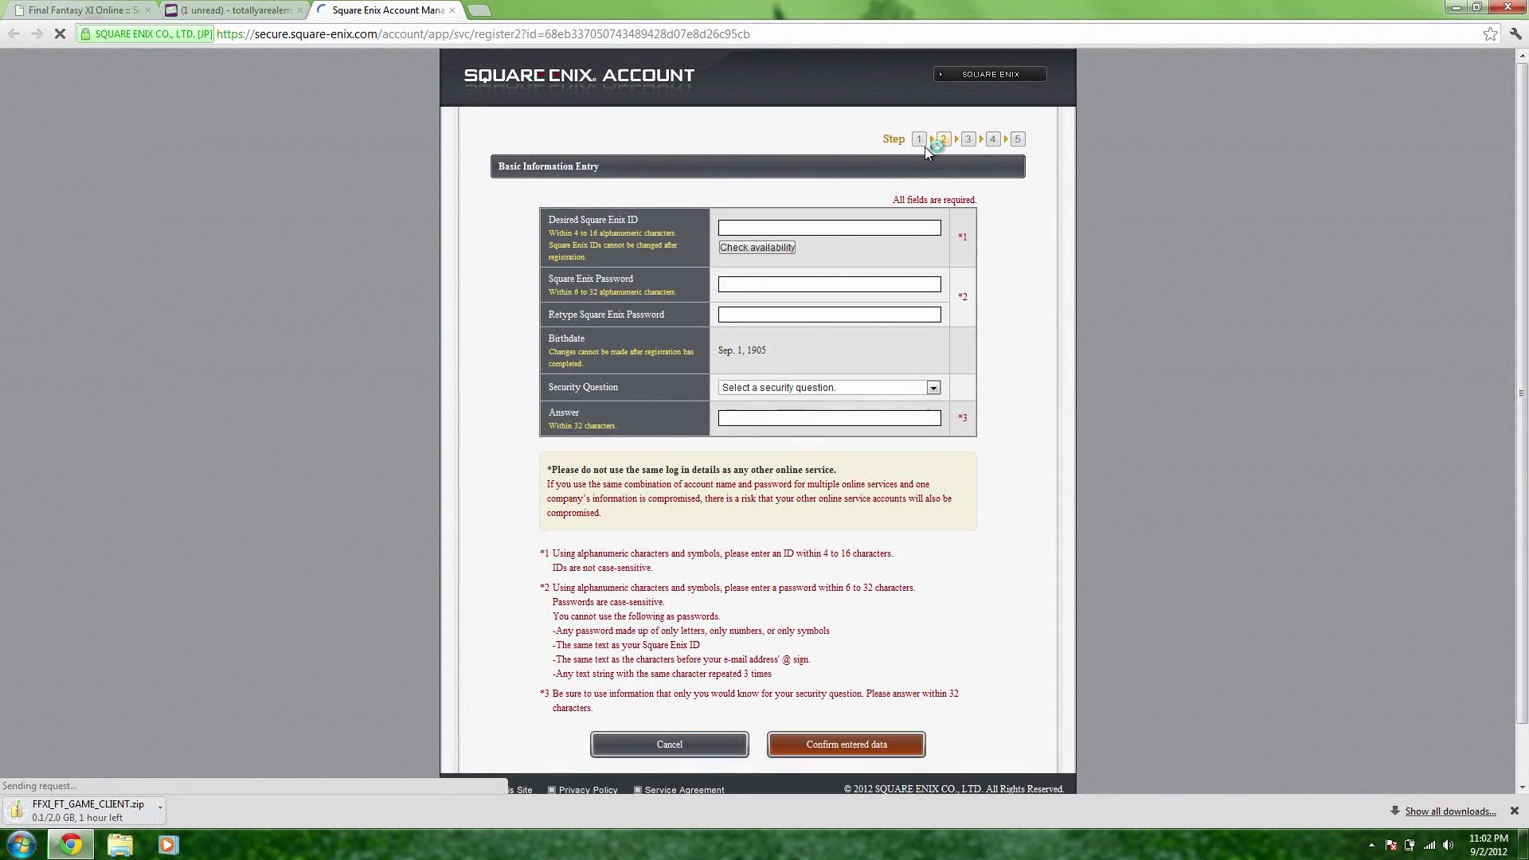
# - Enter a desired Square Enix ID and check that it is available
pyautogui.click(801, 227)
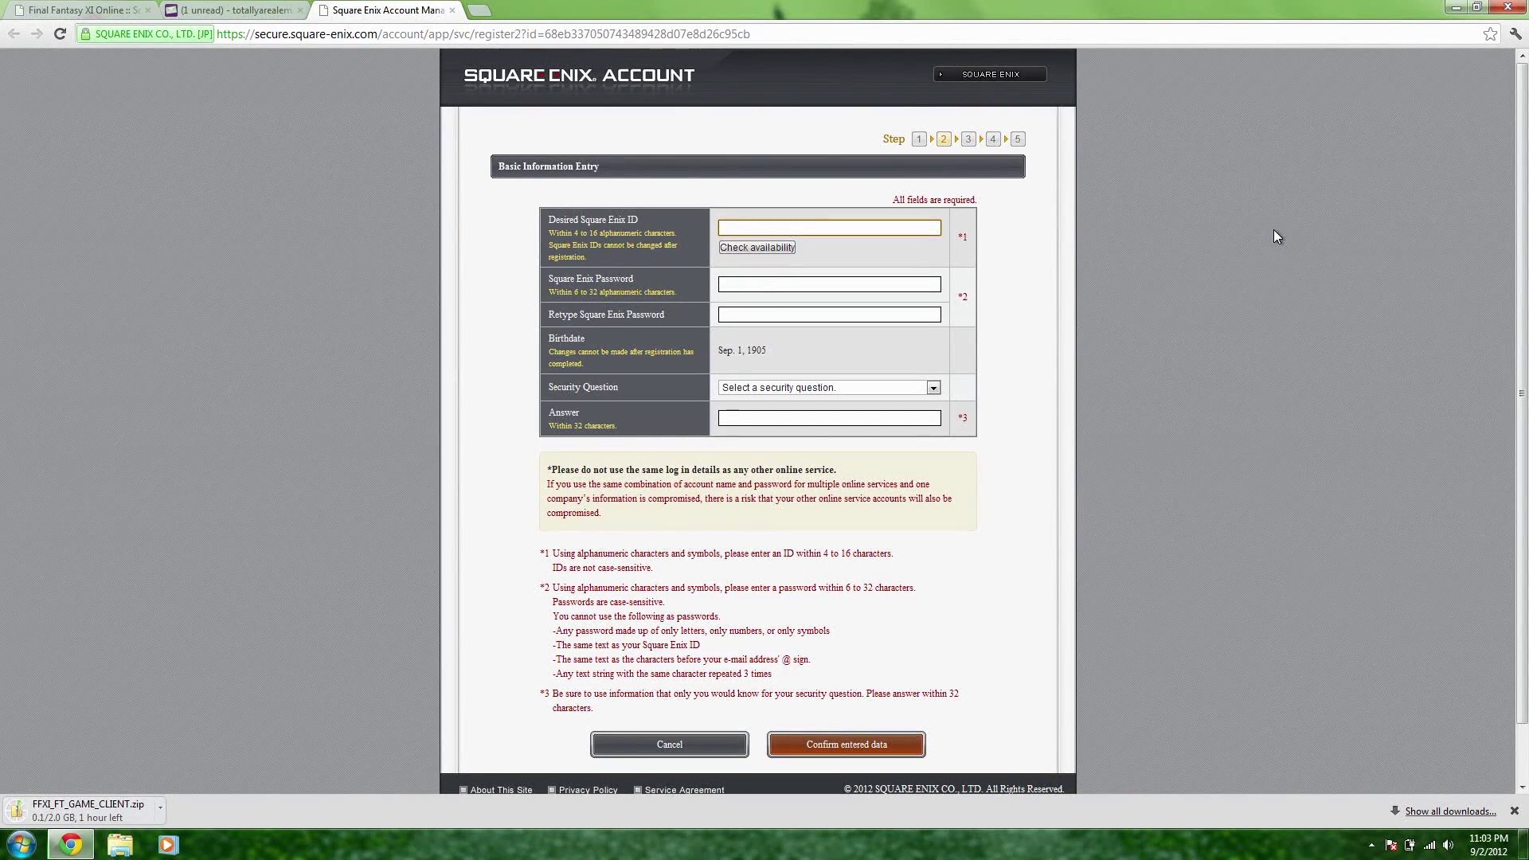
pyautogui.write('tMa')
pyautogui.press('Tab')
pyautogui.press('Tab')
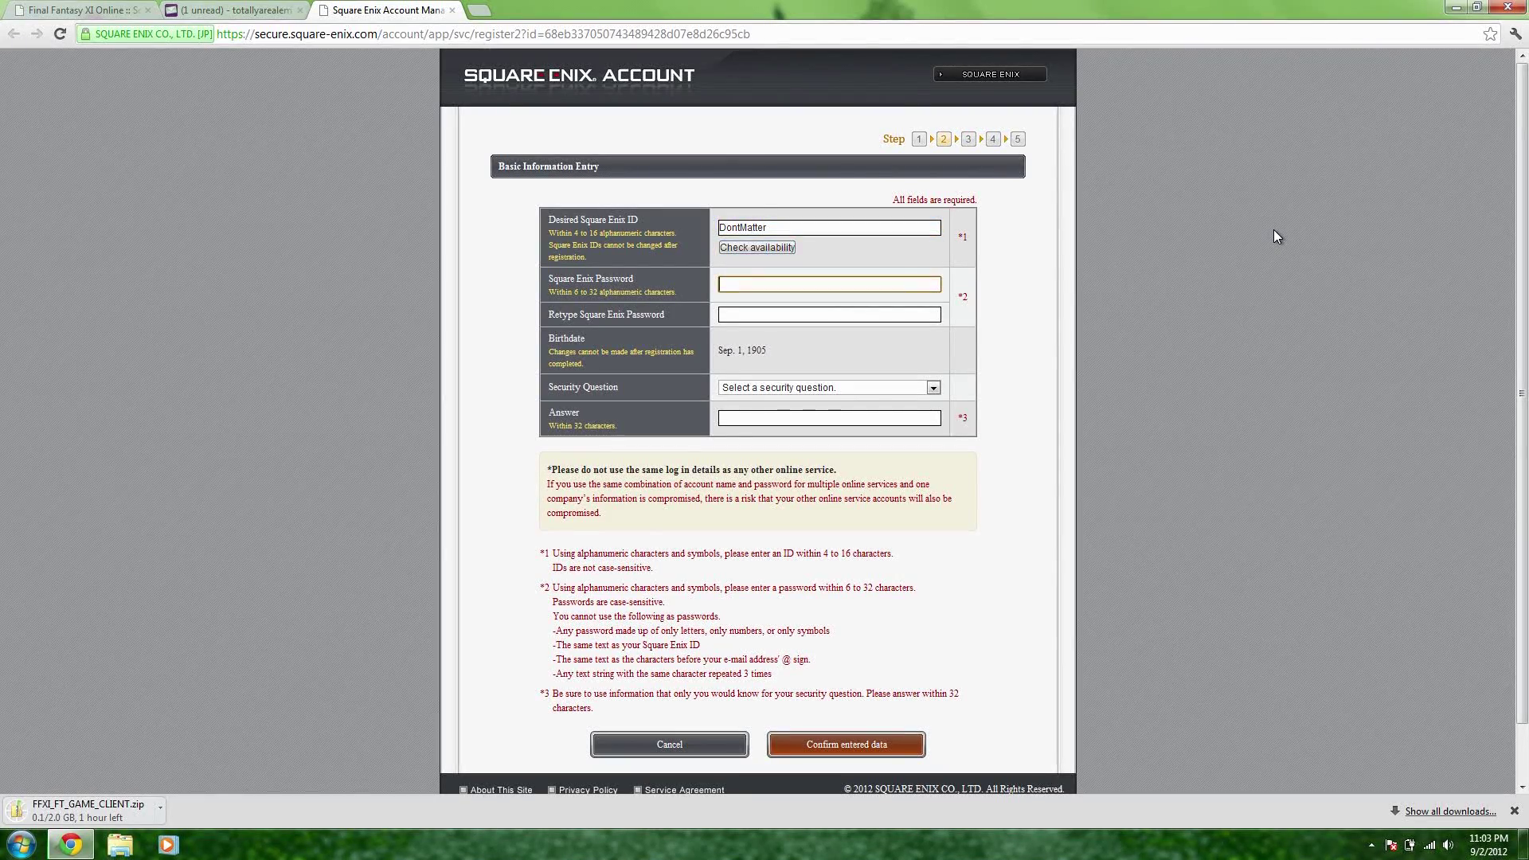
pyautogui.click(744, 247)
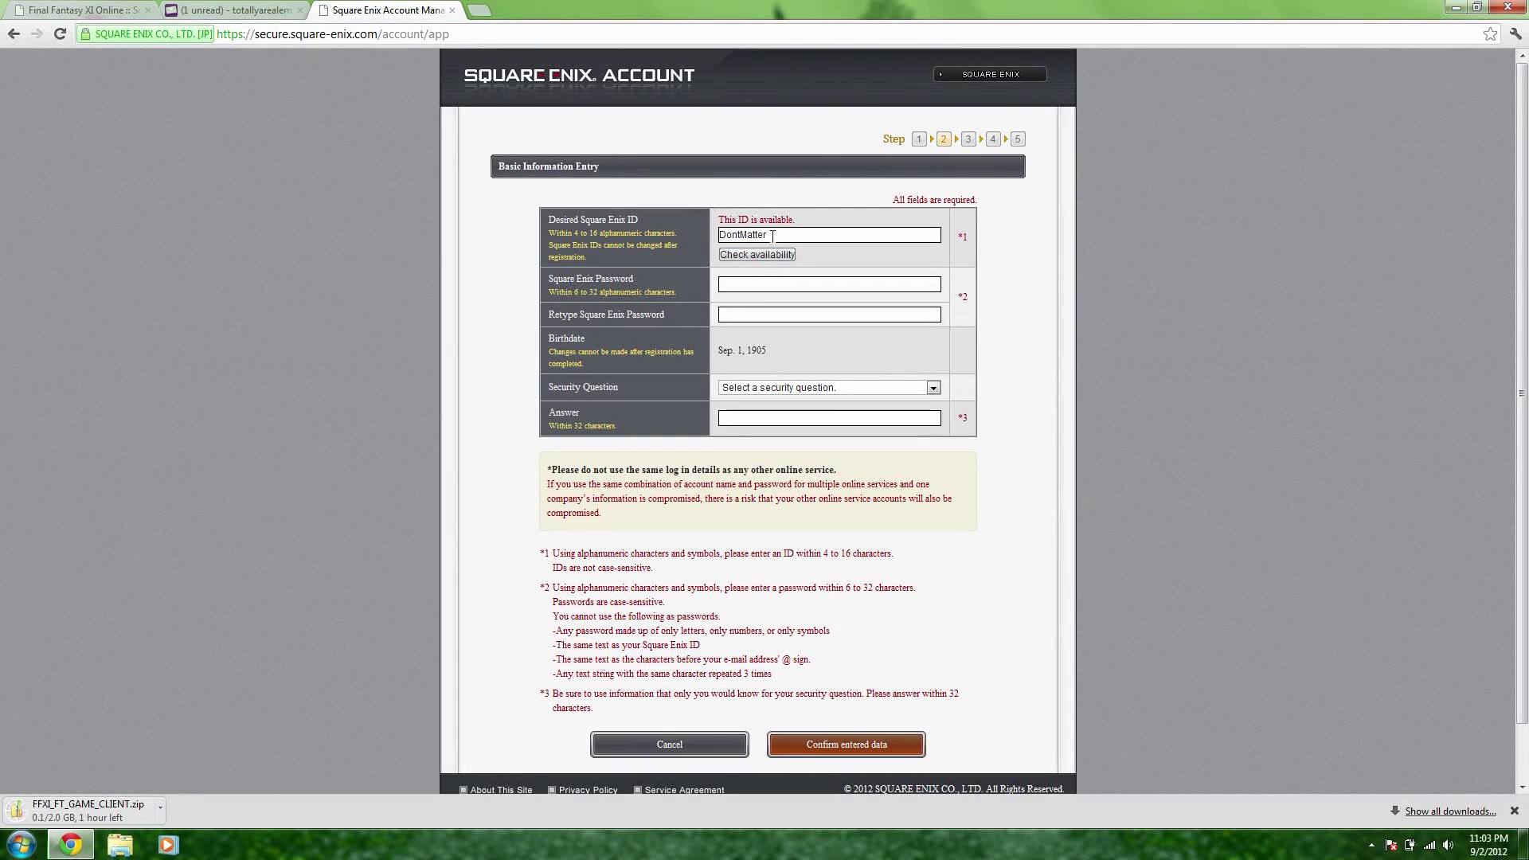
# - Type the account password and retype it in the confirmation field
pyautogui.click(916, 286)
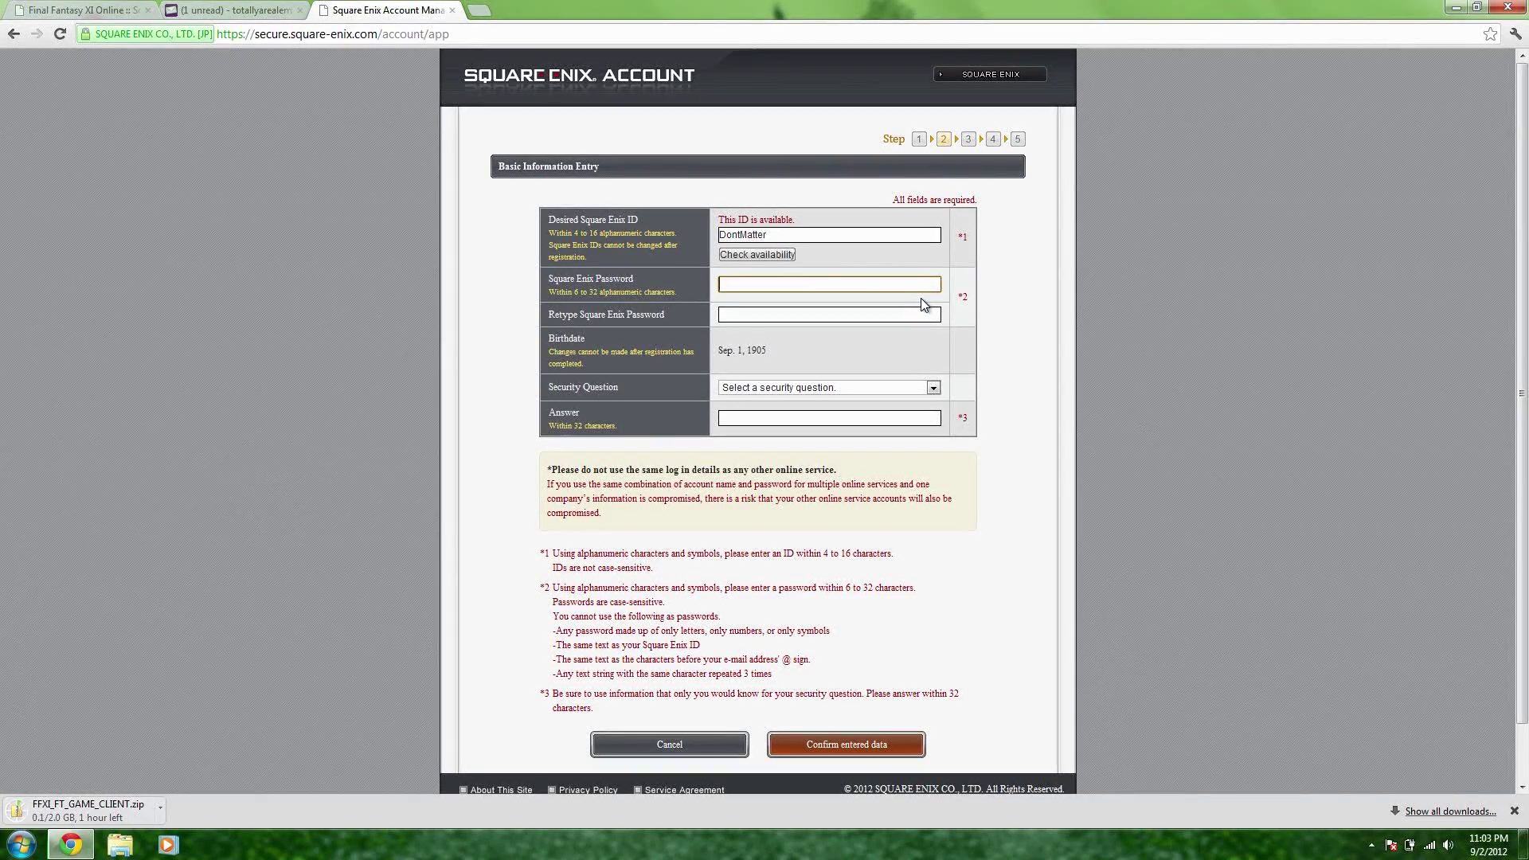
pyautogui.write('**********')
pyautogui.press('Tab')
pyautogui.write('**********')
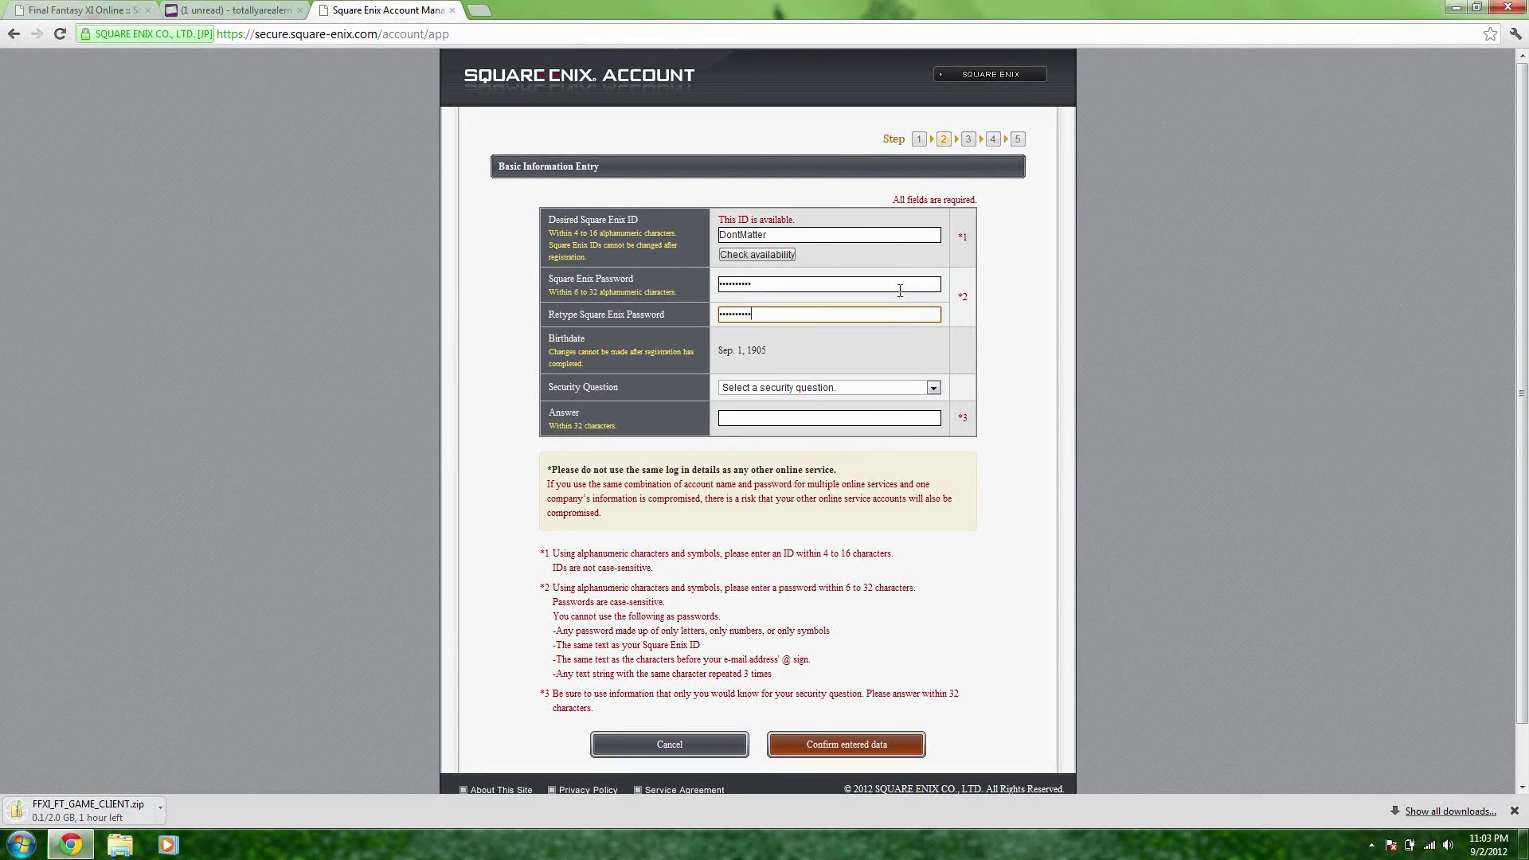
pyautogui.click(893, 375)
# - Choose the 'What is your first pet's name?' security question and type an answer
pyautogui.click(898, 387)
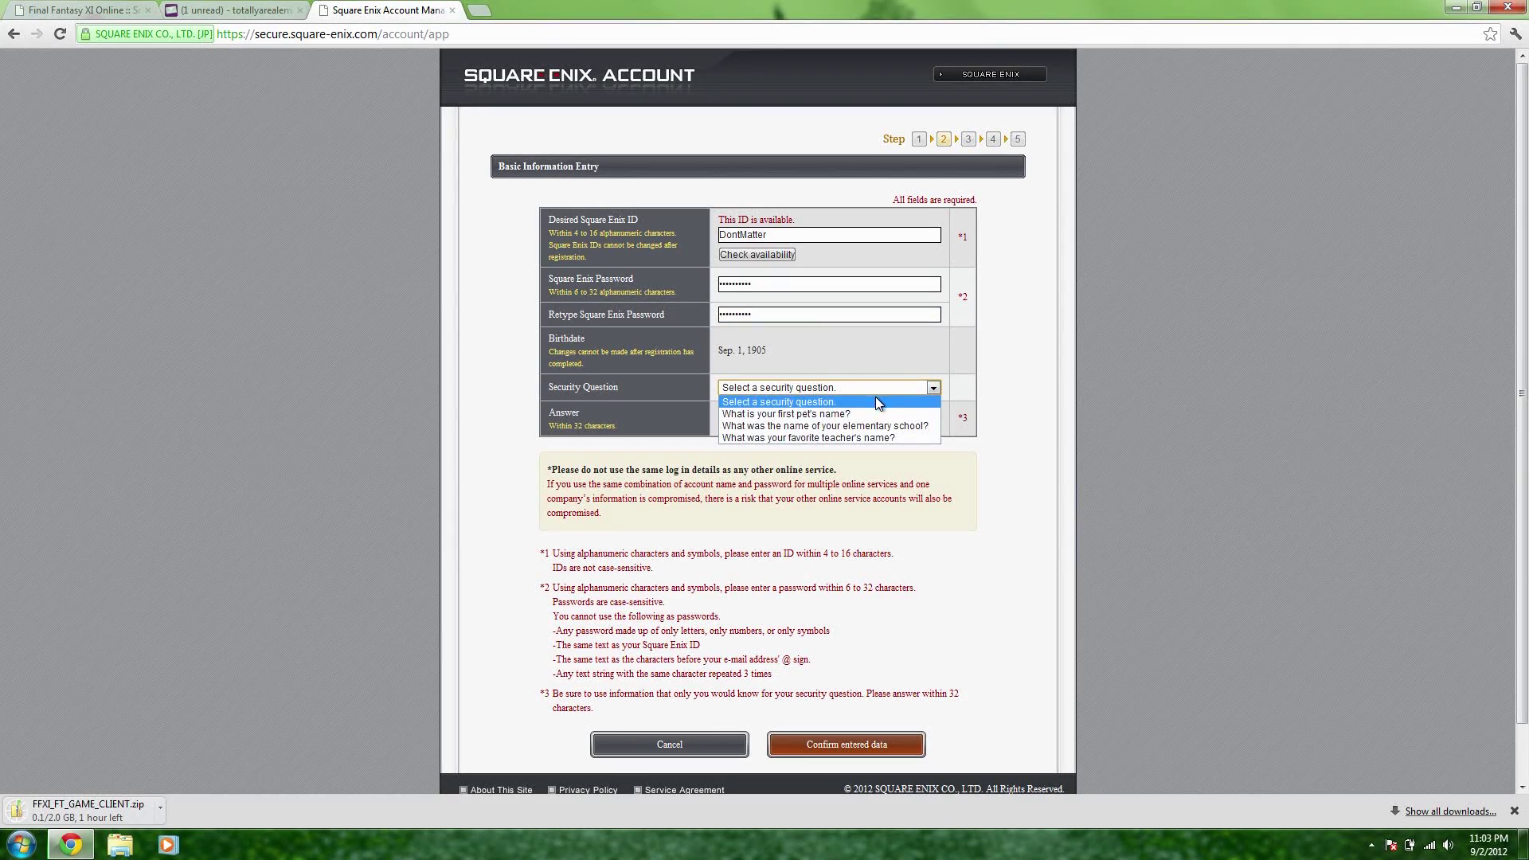
pyautogui.click(875, 413)
pyautogui.press('Tab')
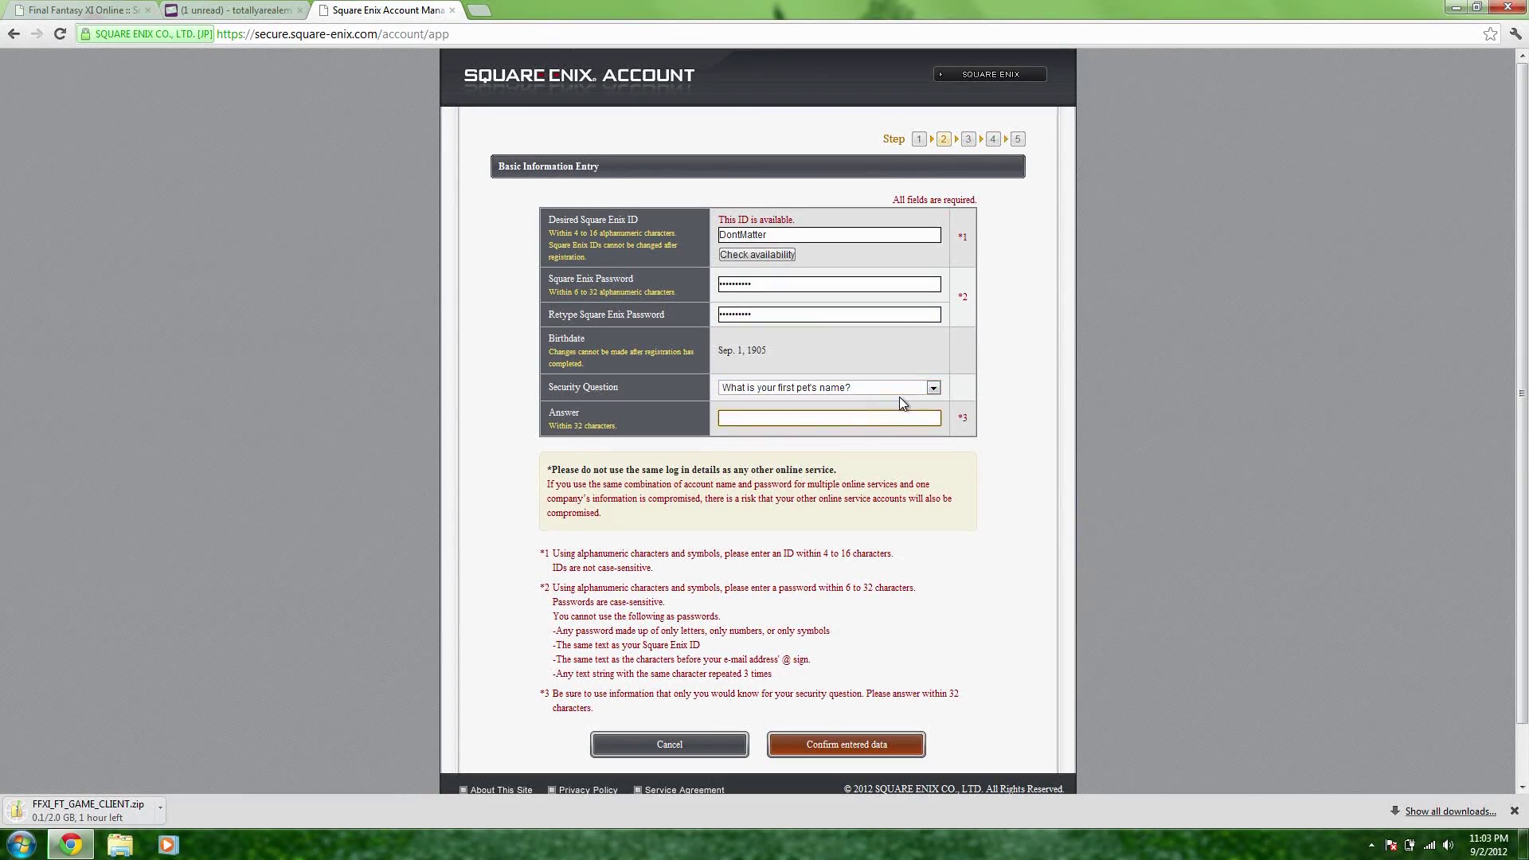
# - Replace the password with a new one and retype it to match
pyautogui.doubleClick(781, 284)
pyautogui.press('BackSpace')
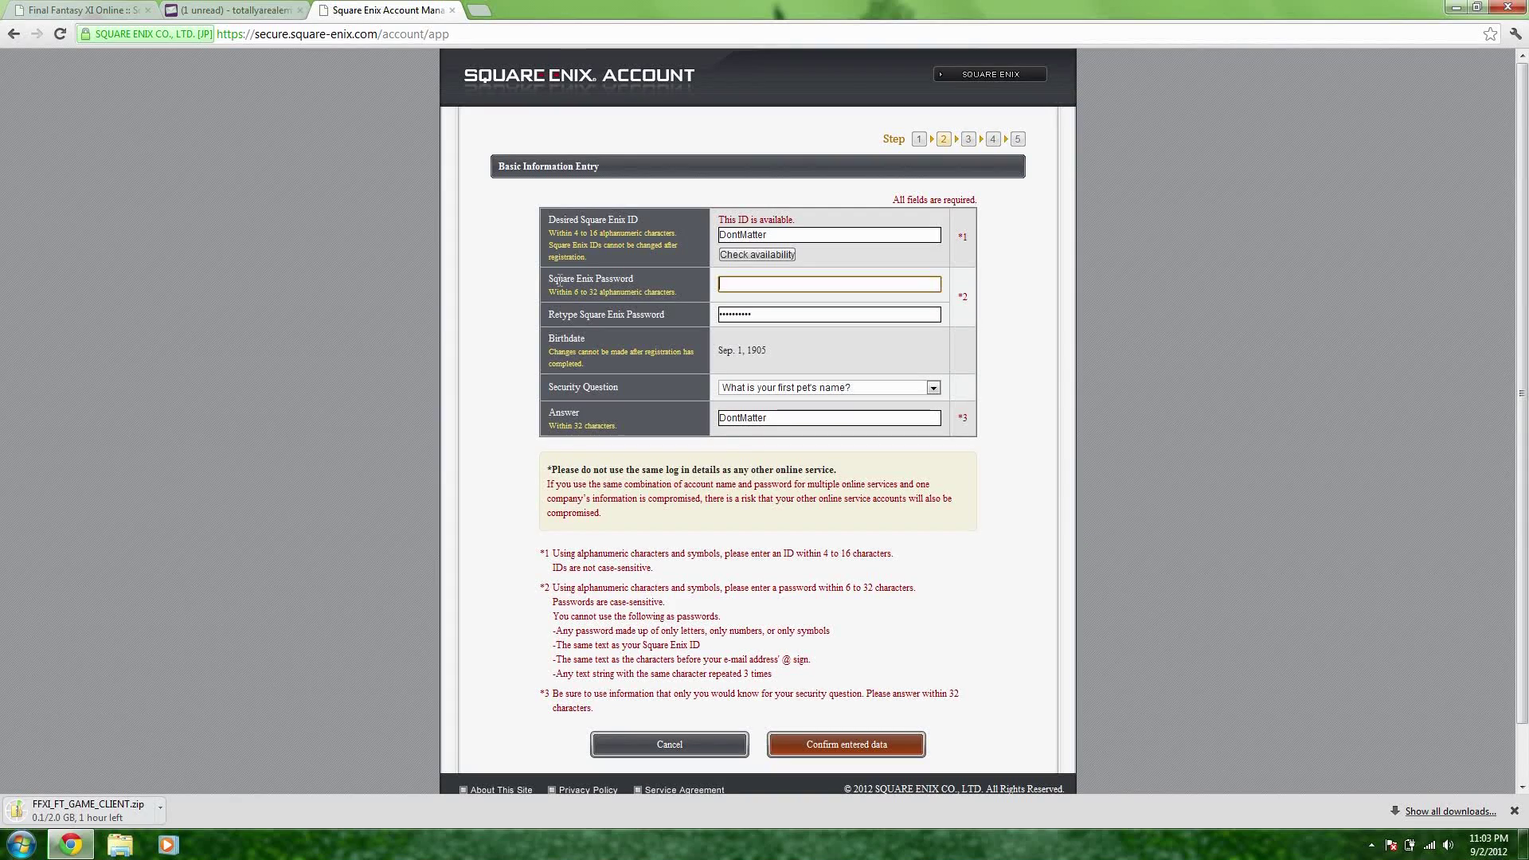
pyautogui.write('••••••••')
pyautogui.press('Tab')
pyautogui.write('•••')
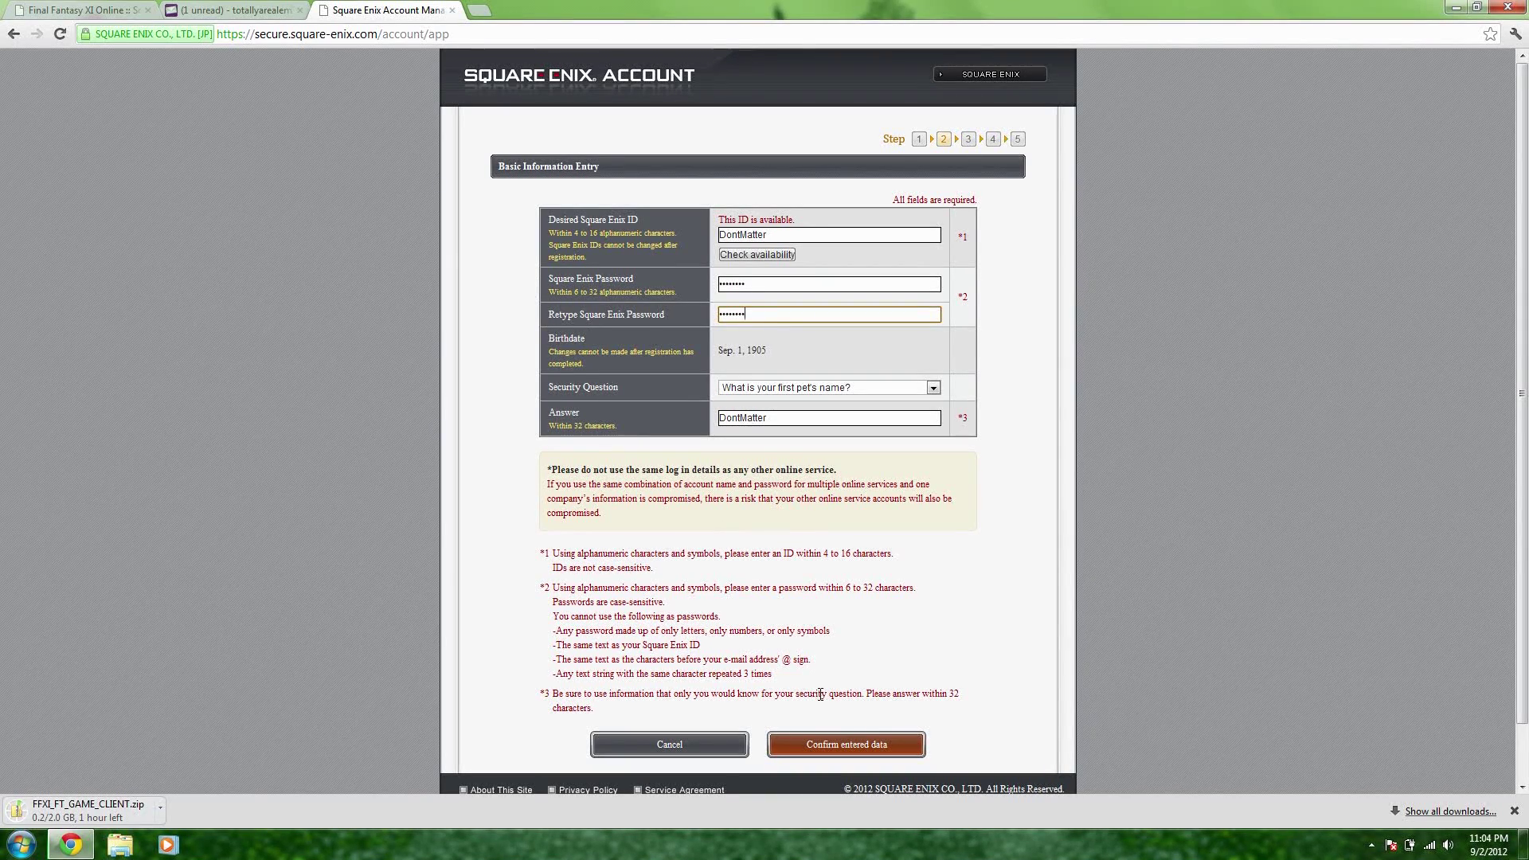
# - After the password is rejected, enter a valid new password twice and resubmit with Confirm entered data
pyautogui.click(833, 747)
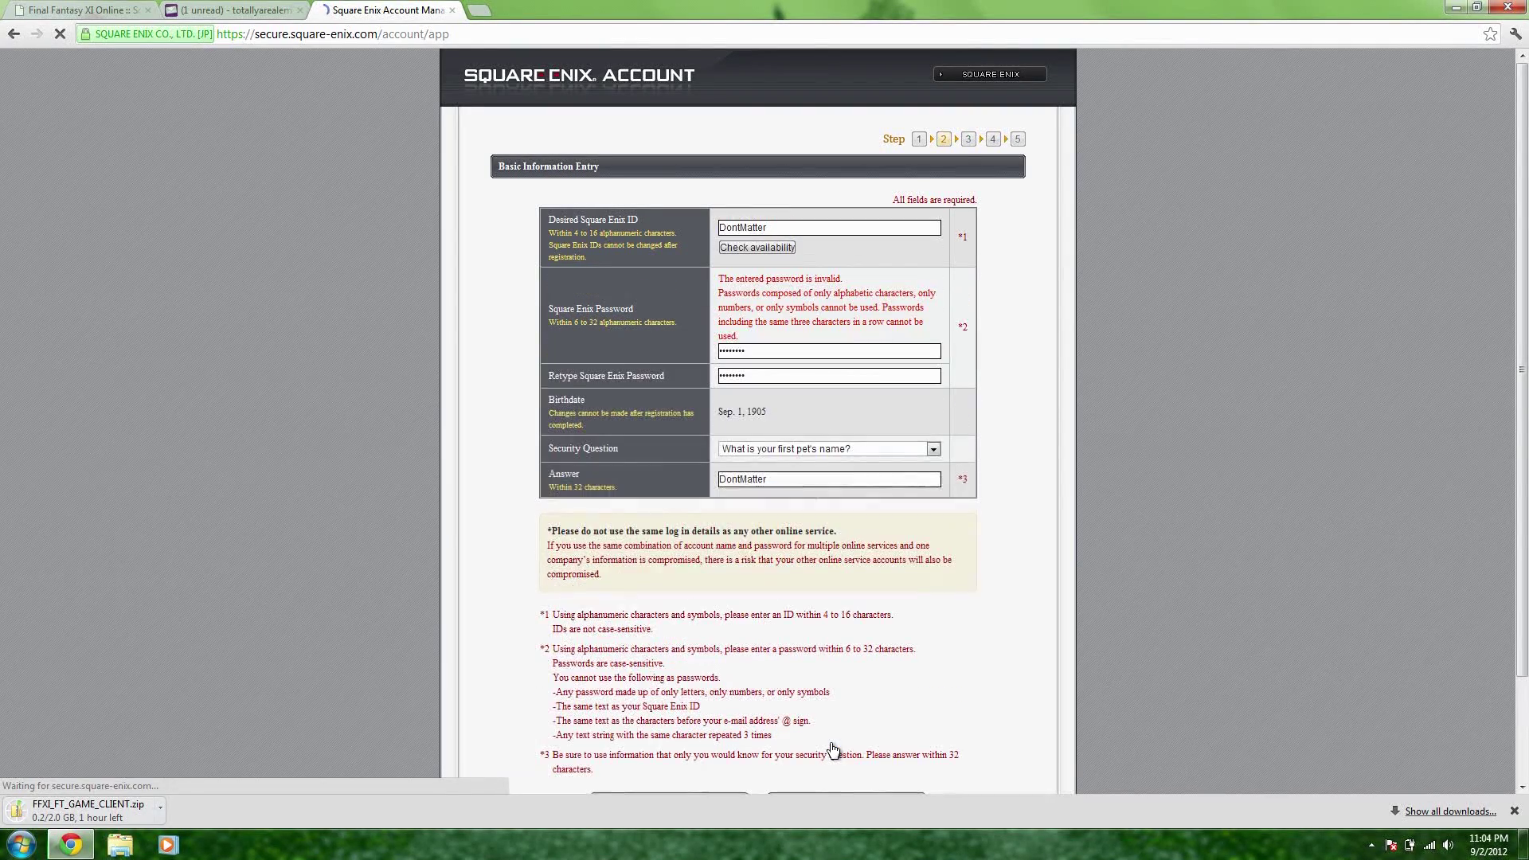
pyautogui.doubleClick(788, 351)
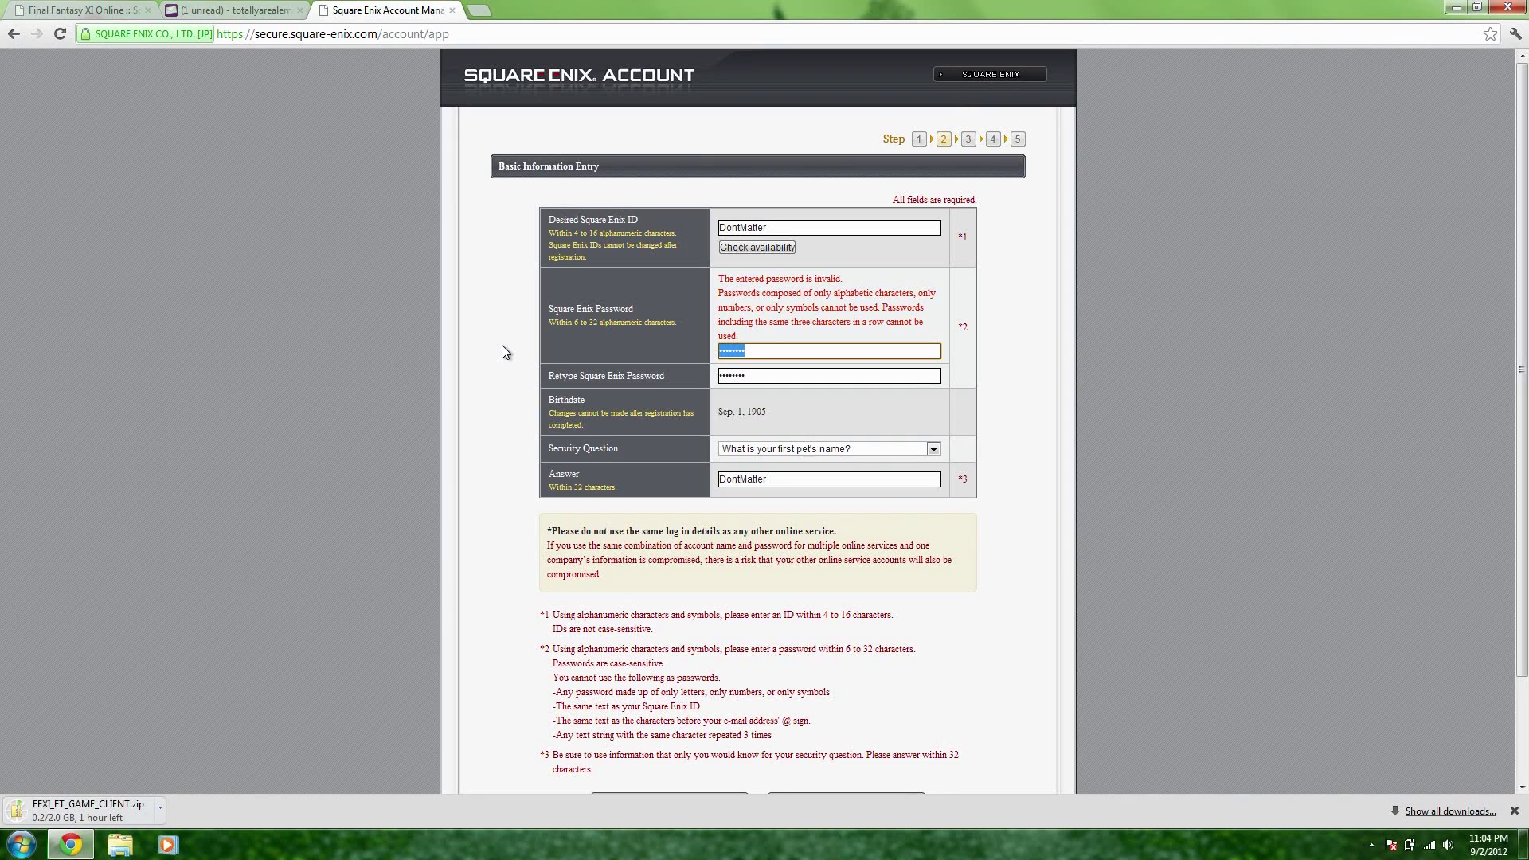
pyautogui.write('********')
pyautogui.press('Tab')
pyautogui.write('********')
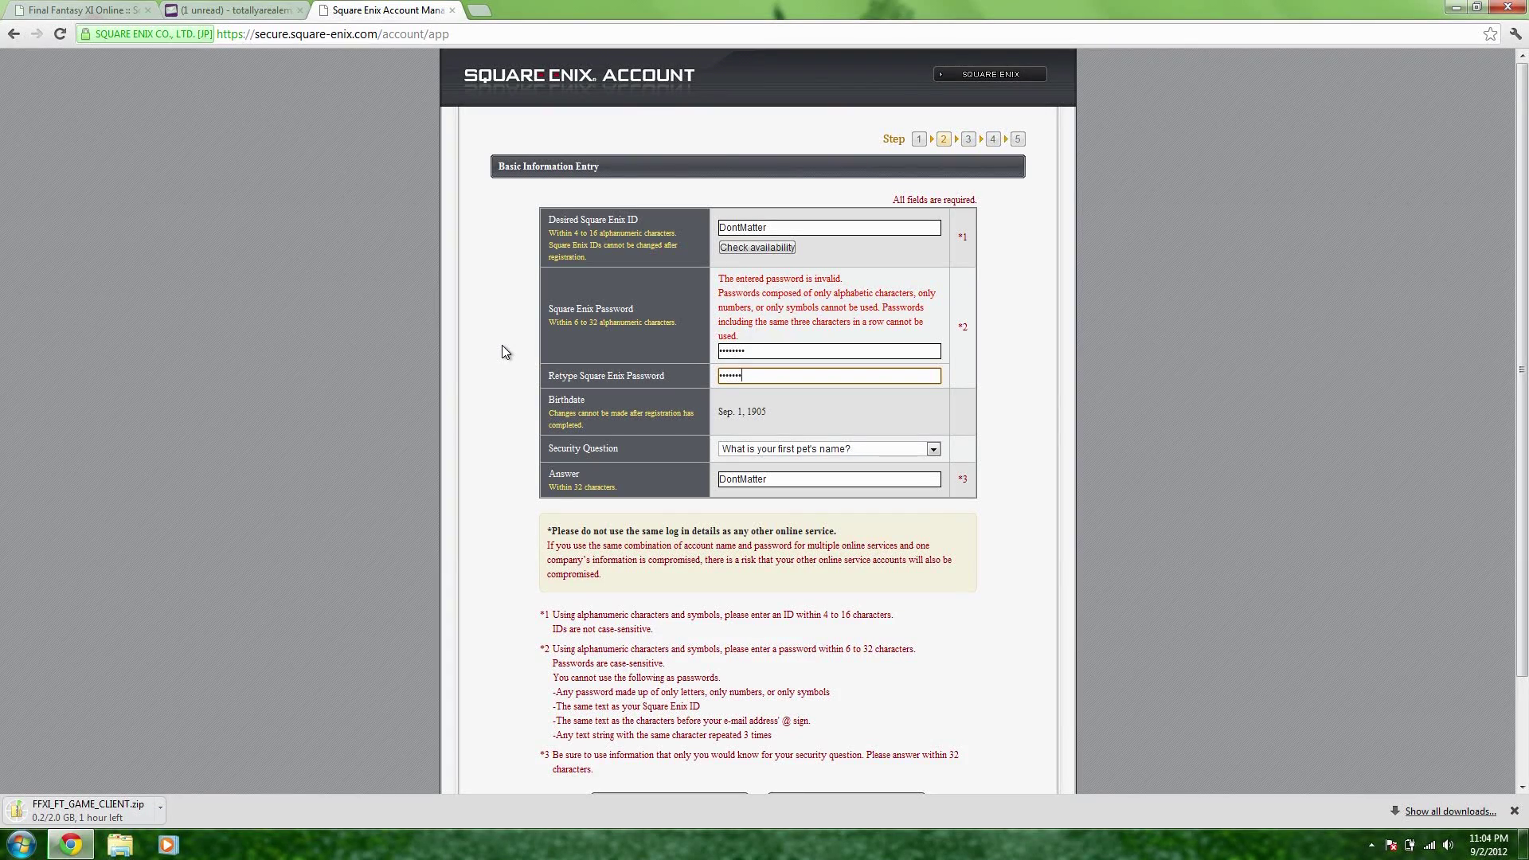
pyautogui.click(1198, 725)
pyautogui.scroll(-3, 1069, 582)
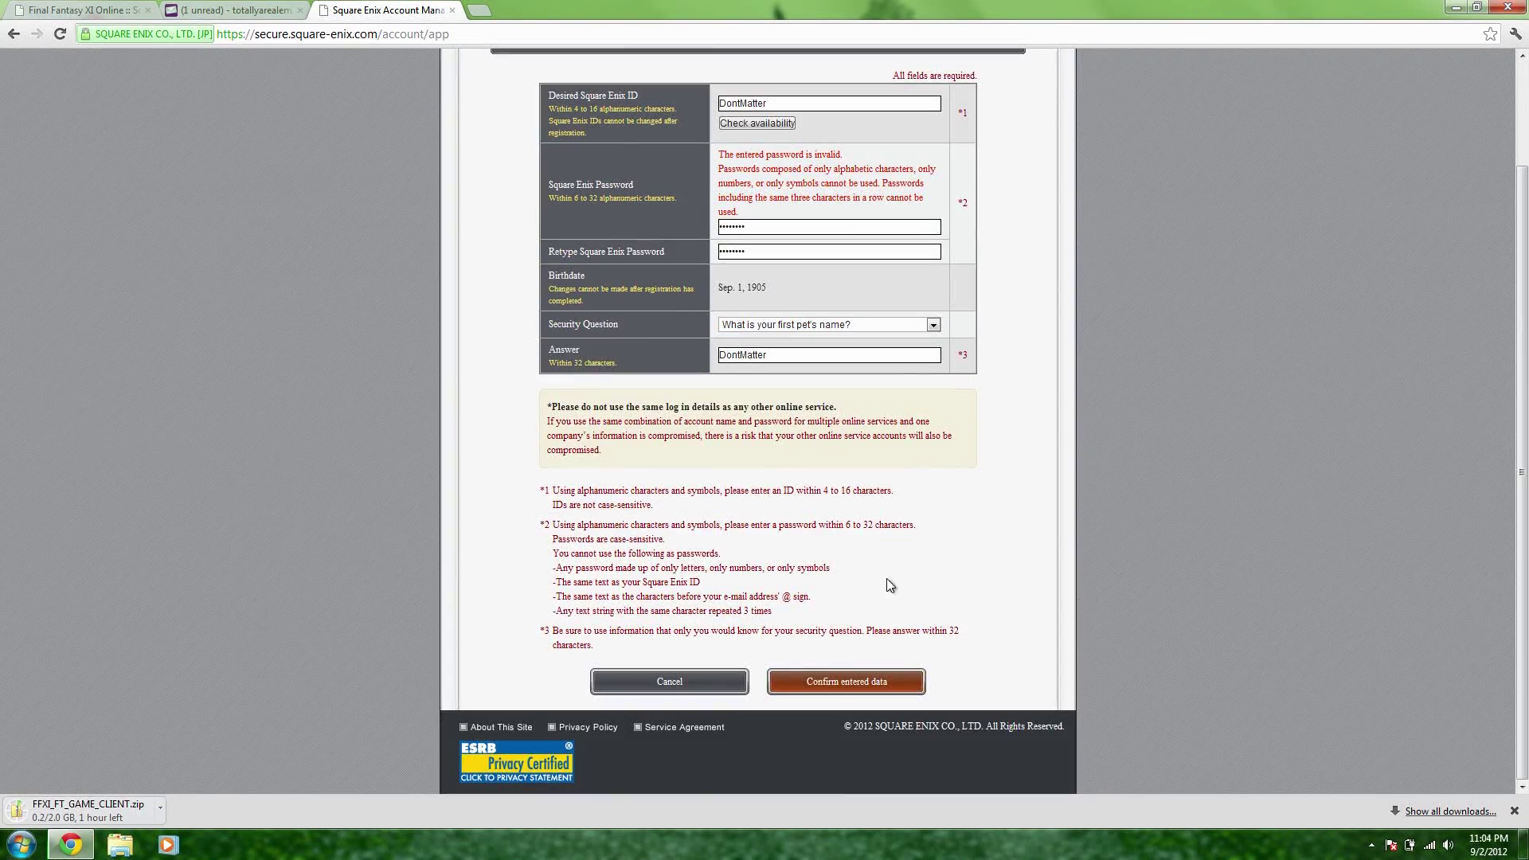
pyautogui.click(818, 681)
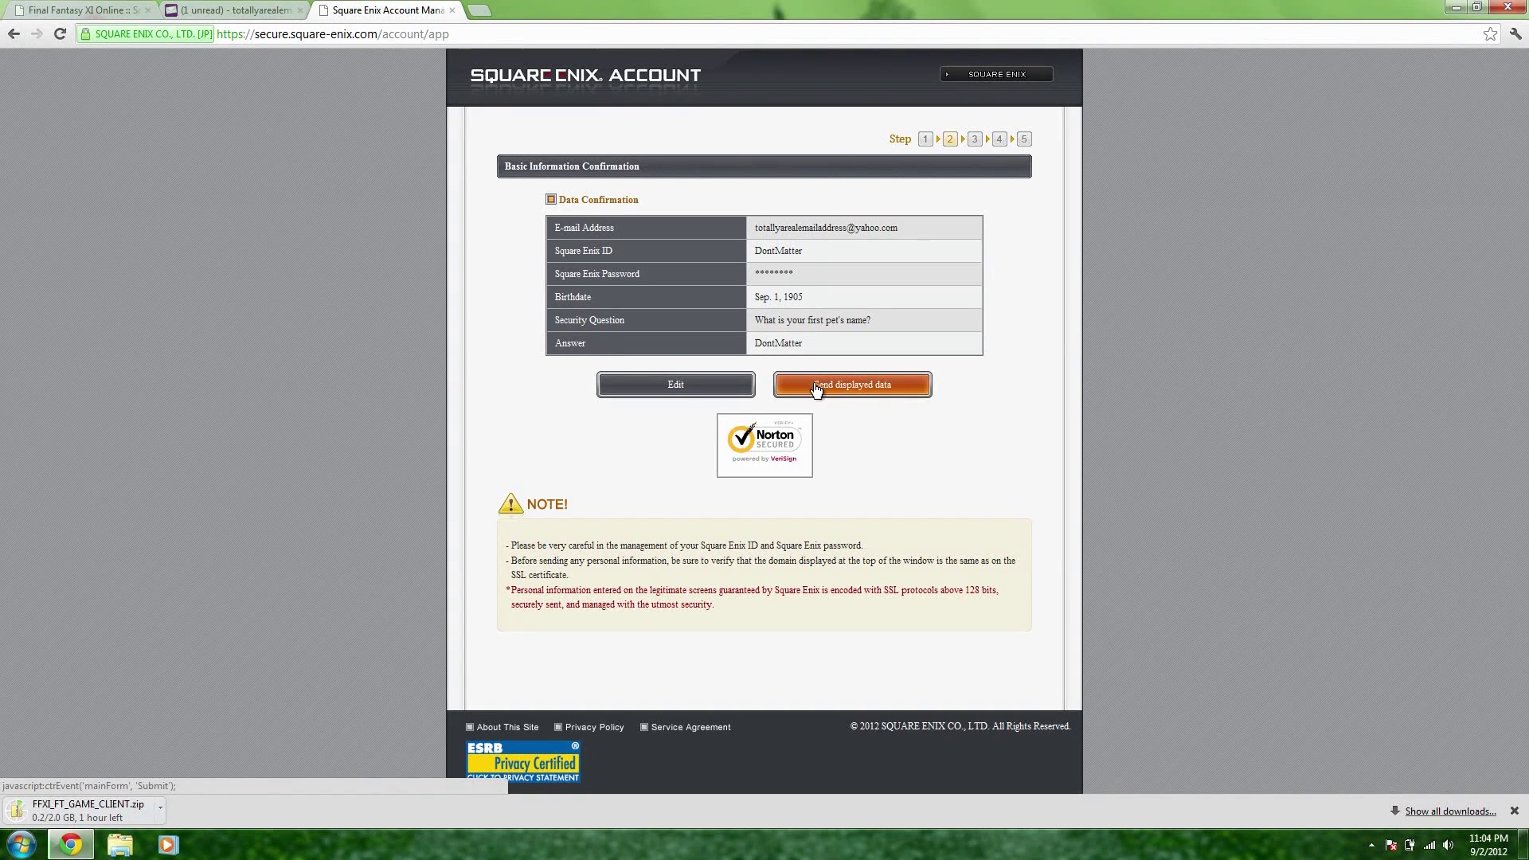
# - Send the displayed account details, then continue past the completion page to Crysta's detailed information form
pyautogui.click(853, 387)
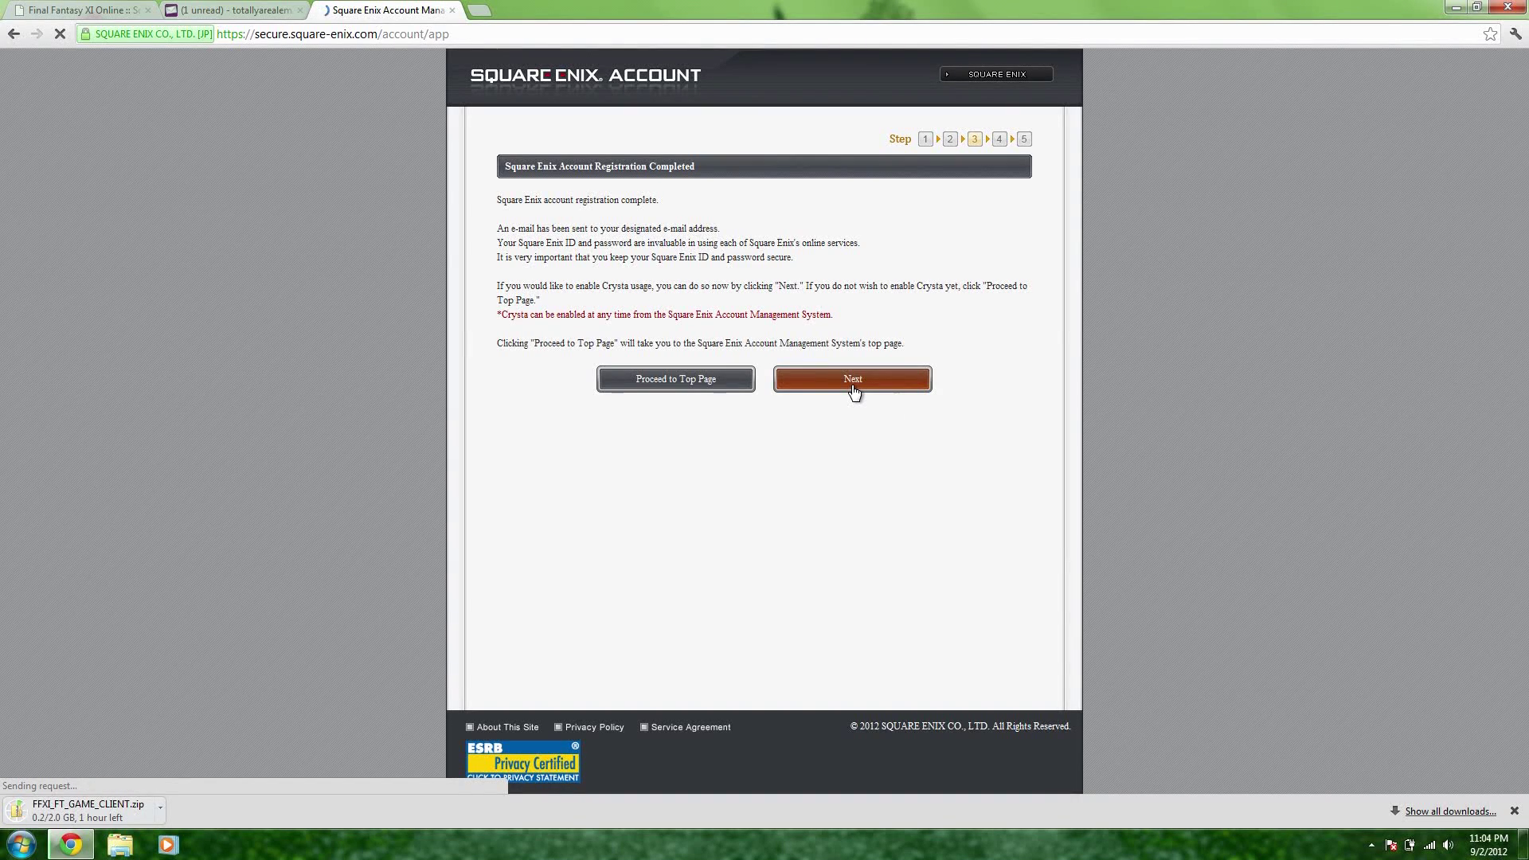
pyautogui.click(852, 390)
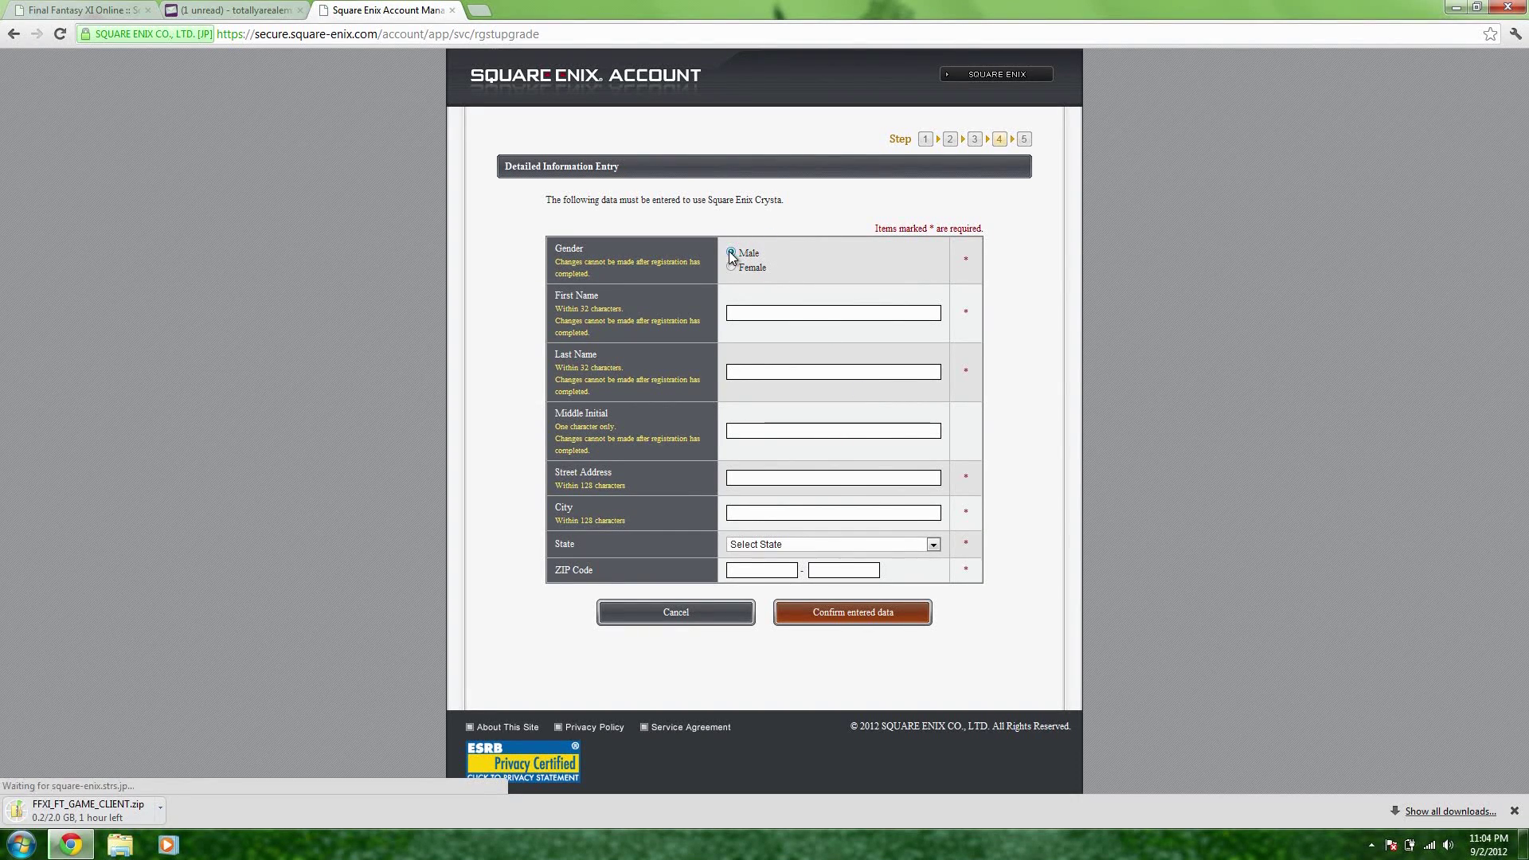
# - Set the gender to Male and enter the first and last name
pyautogui.click(731, 253)
pyautogui.click(732, 312)
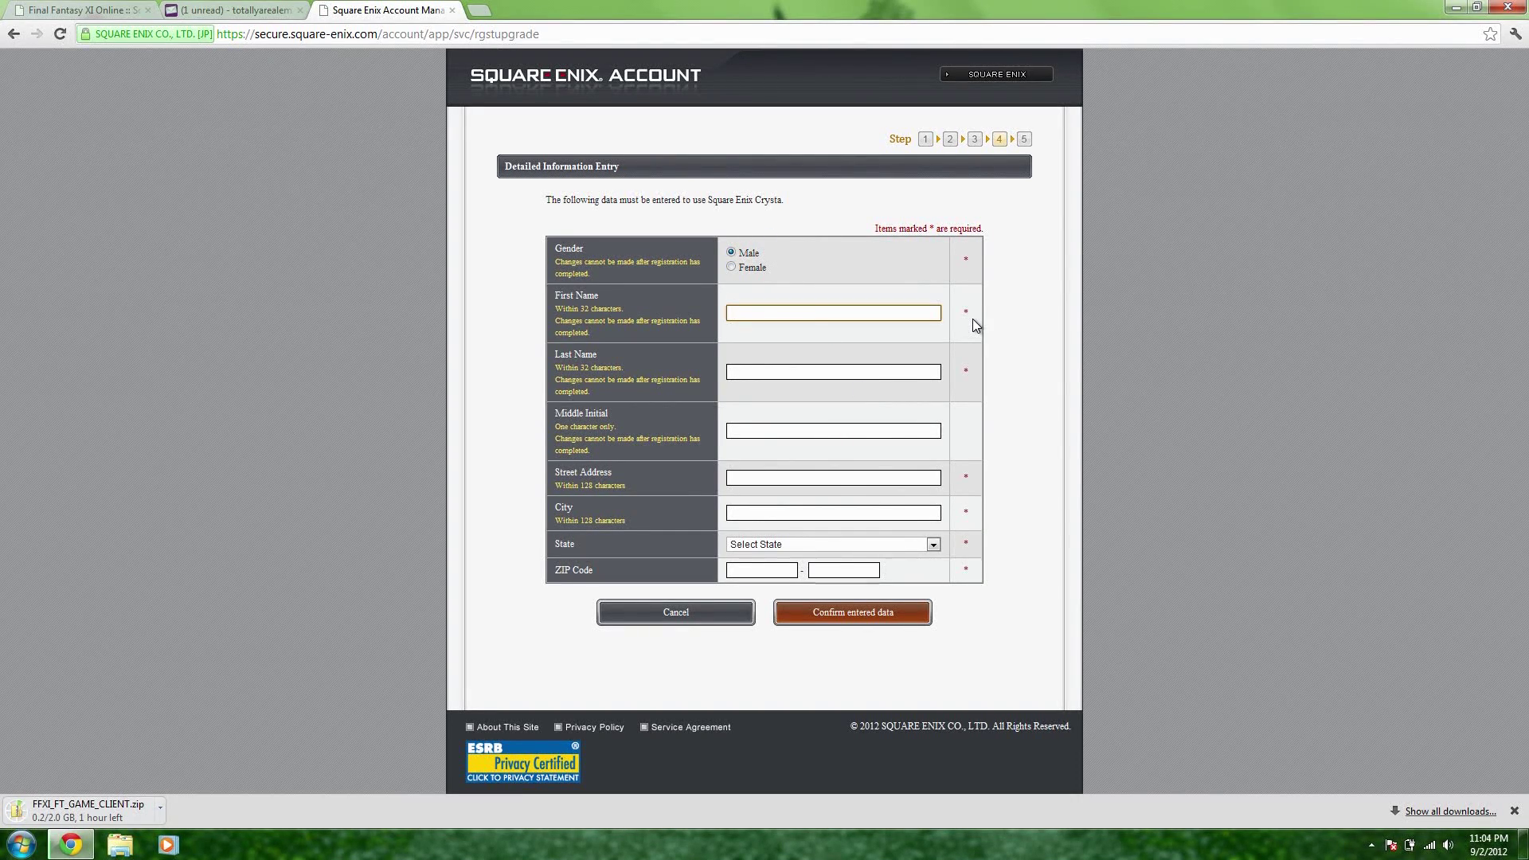
pyautogui.write("Don't")
pyautogui.press('Tab')
pyautogui.write('Matter')
pyautogui.press('Tab')
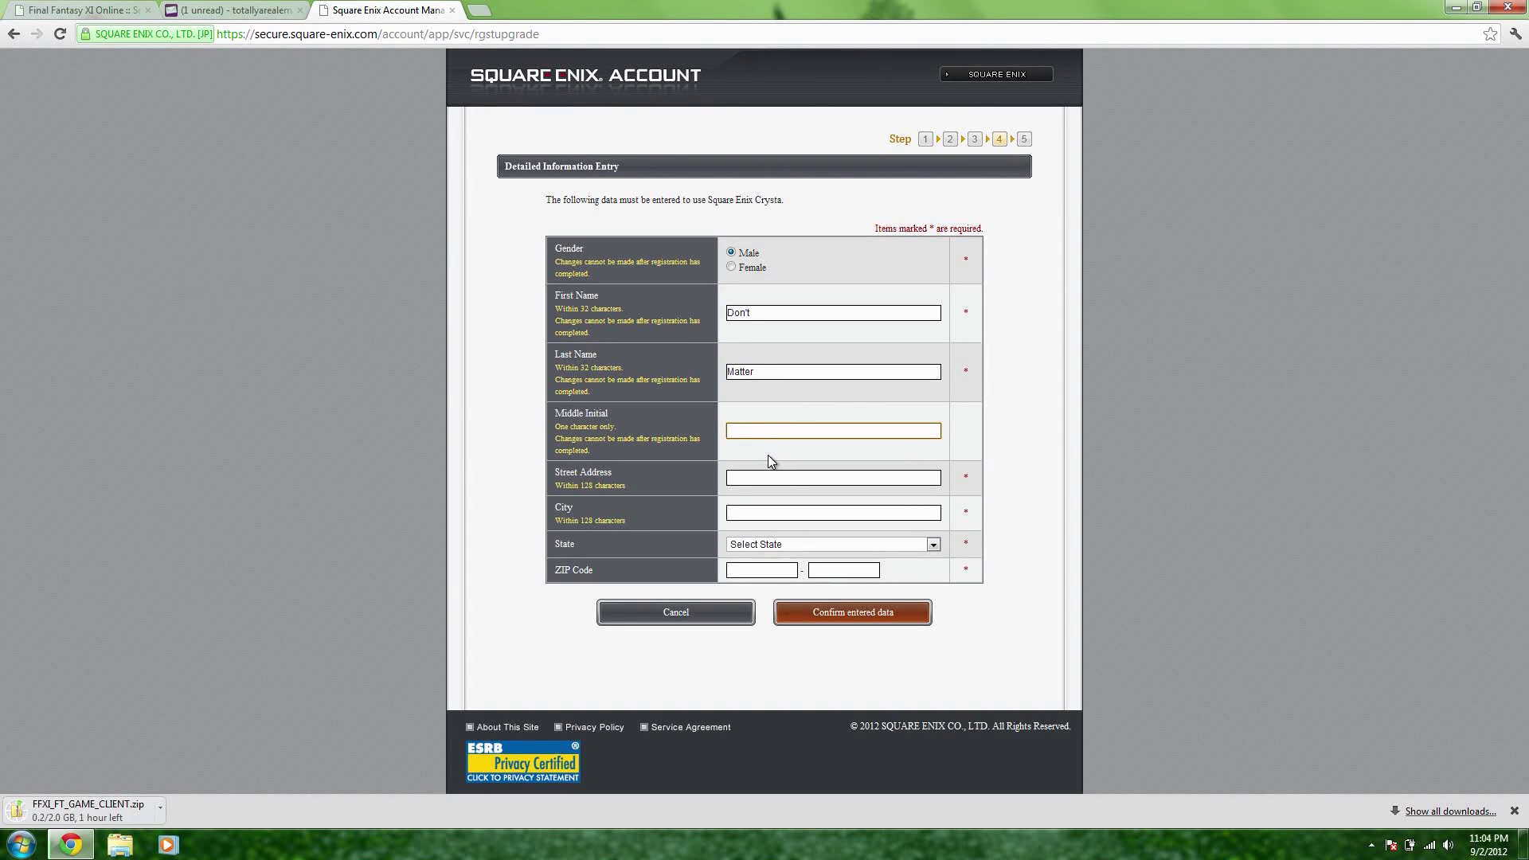
# - Enter the street address and the city name, correcting the city's capitalisation
pyautogui.click(767, 476)
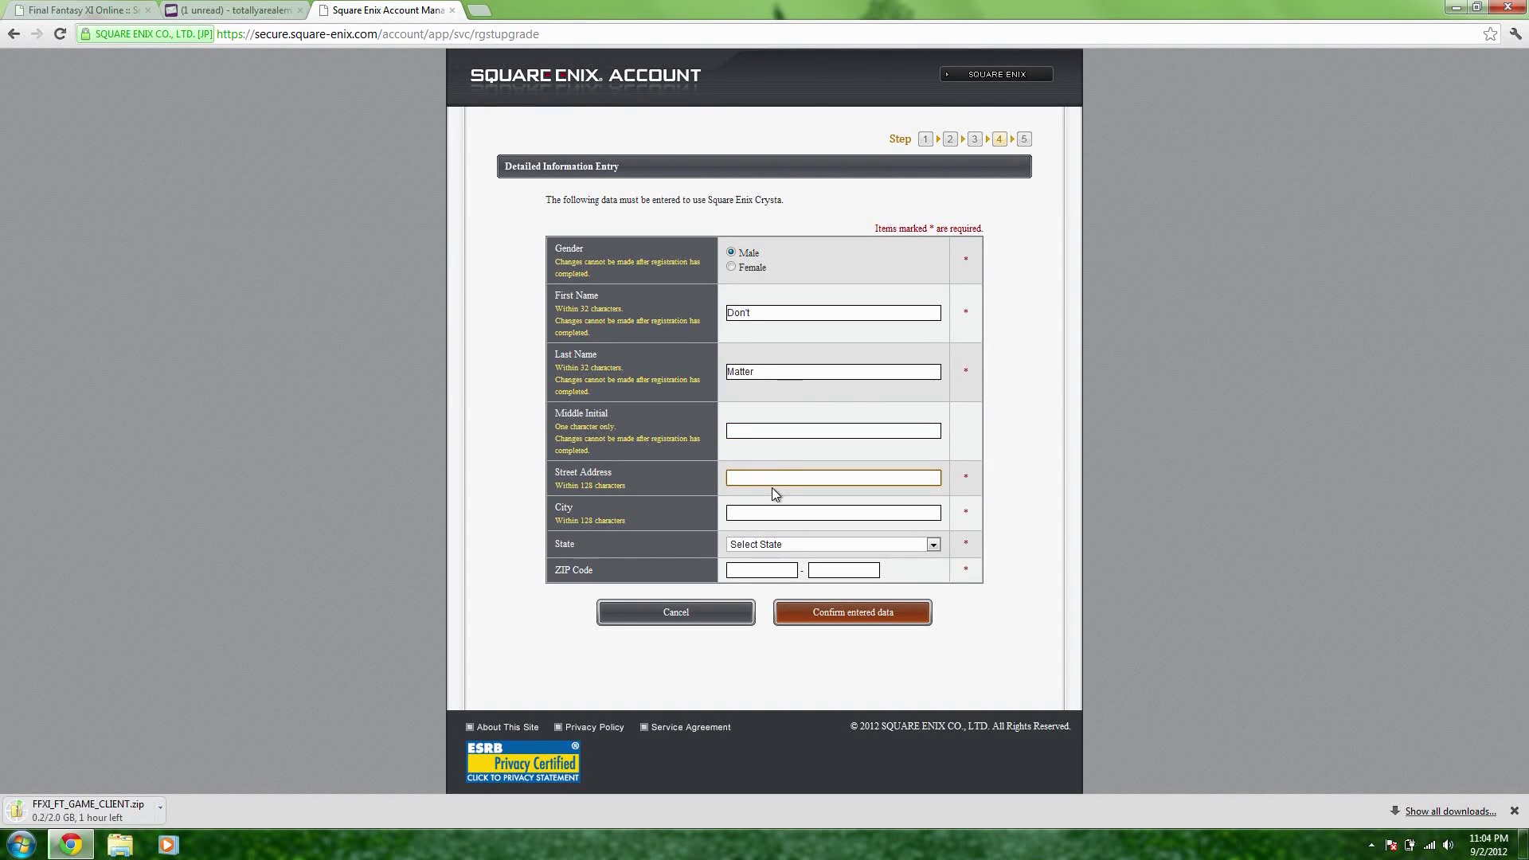
pyautogui.click(777, 485)
pyautogui.press('Num_Lock')
pyautogui.write('1234')
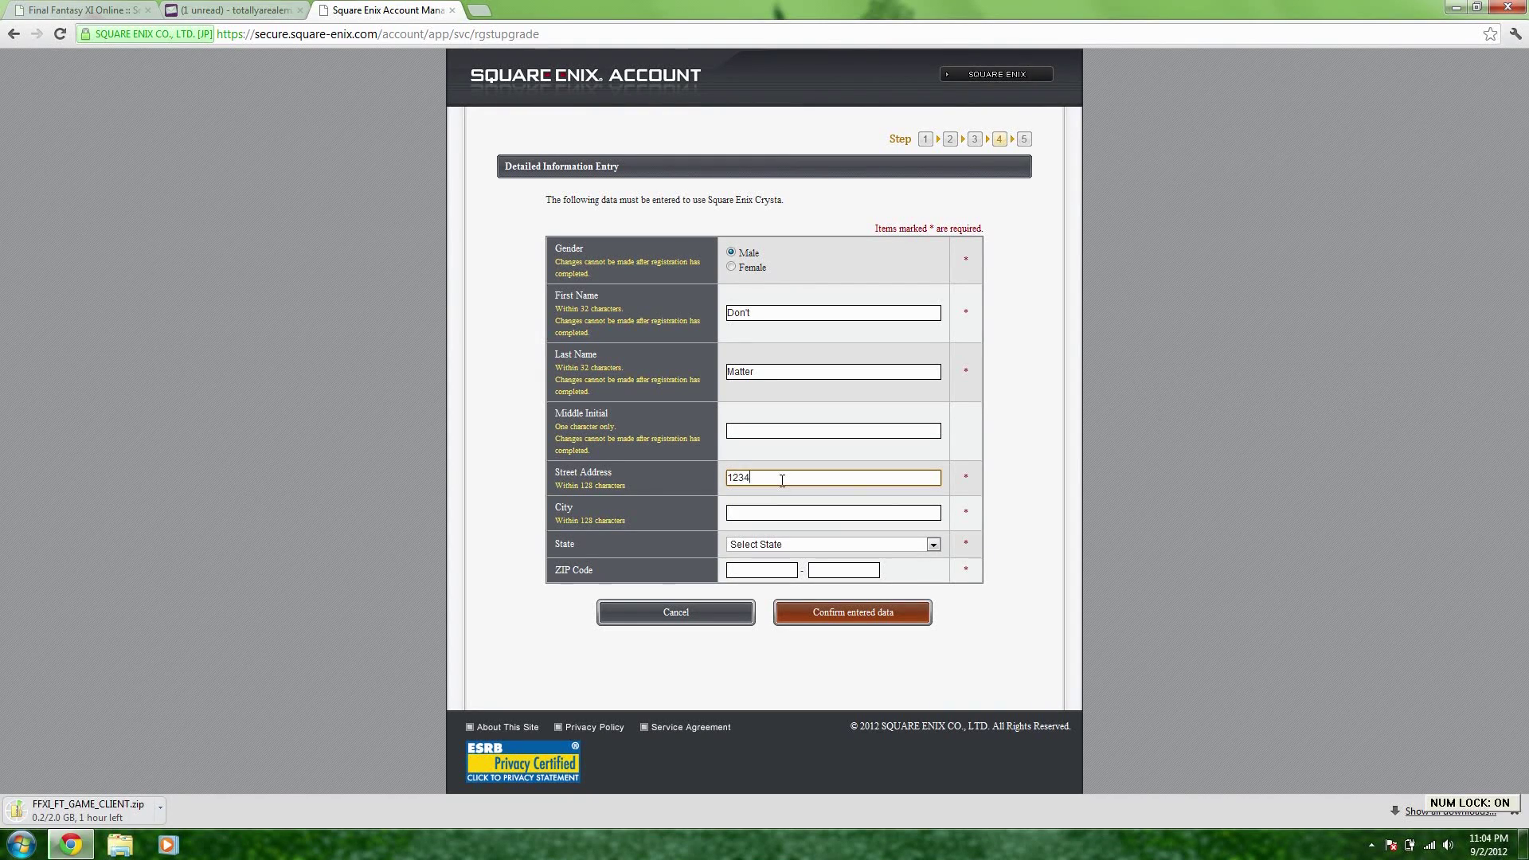
pyautogui.press('Num_Lock')
pyautogui.write('Fake Street')
pyautogui.press('Tab')
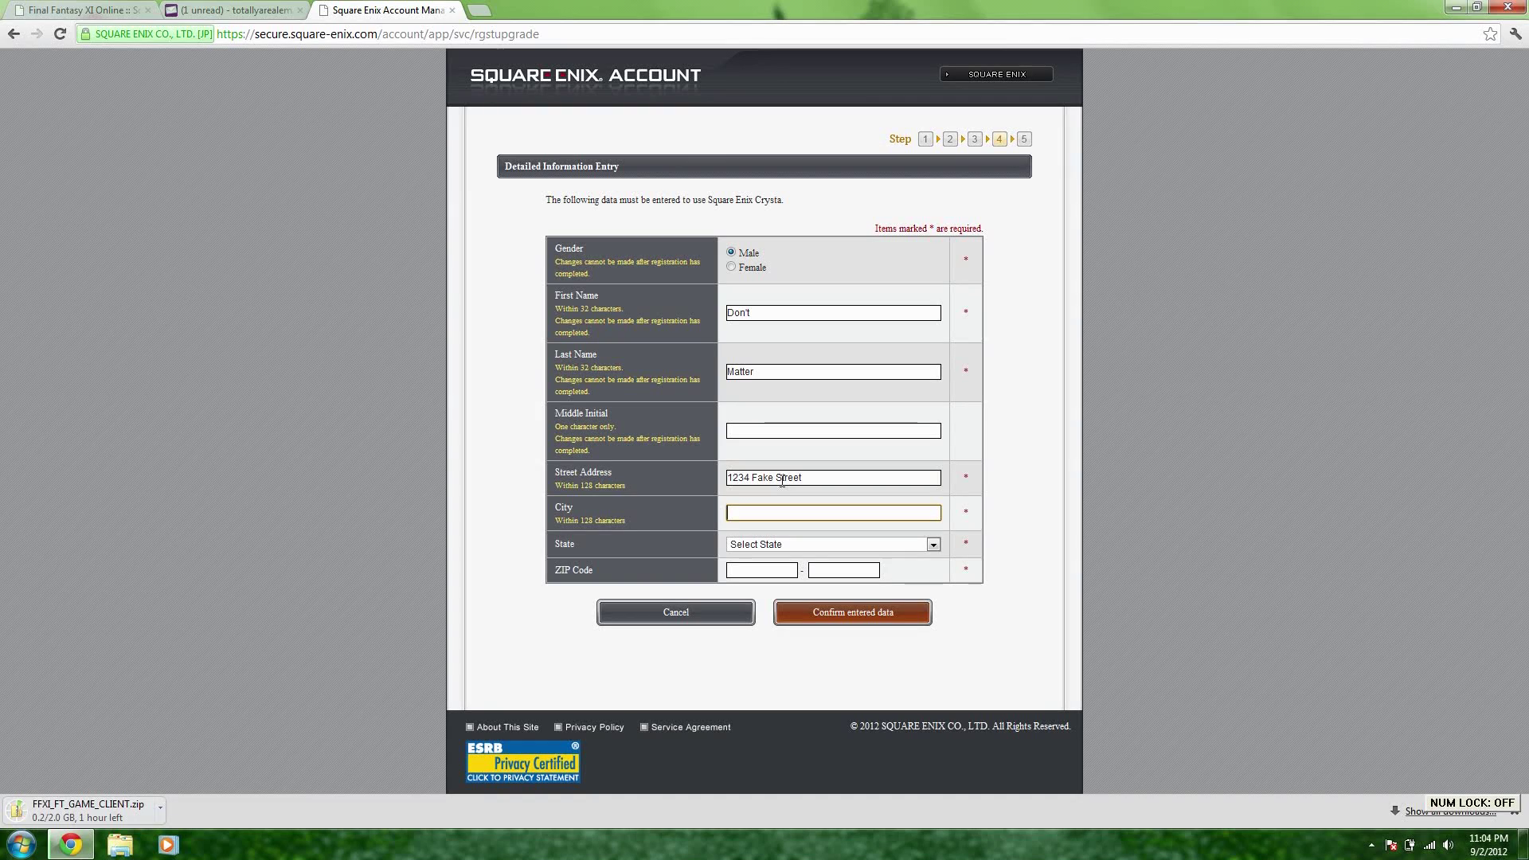
pyautogui.write('NotaTow')
pyautogui.press('BackSpace')
pyautogui.press('BackSpace')
pyautogui.press('BackSpace')
pyautogui.press('BackSpace')
pyautogui.write('town')
# - Choose a state, enter the ZIP code and submit the detailed information form
pyautogui.press('Tab')
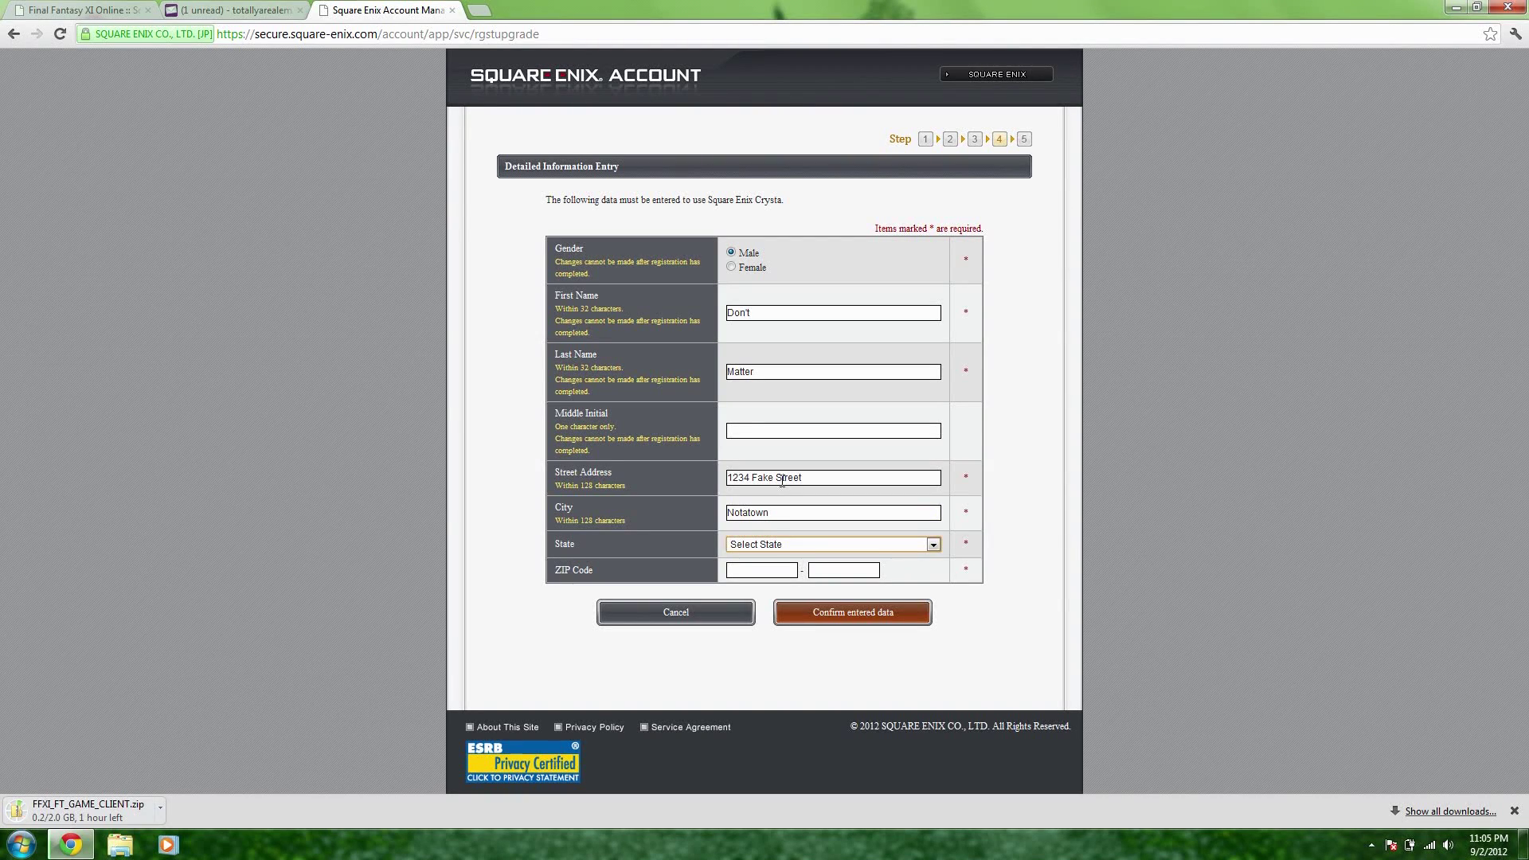
pyautogui.press('Down')
pyautogui.press('Down')
pyautogui.press('Tab')
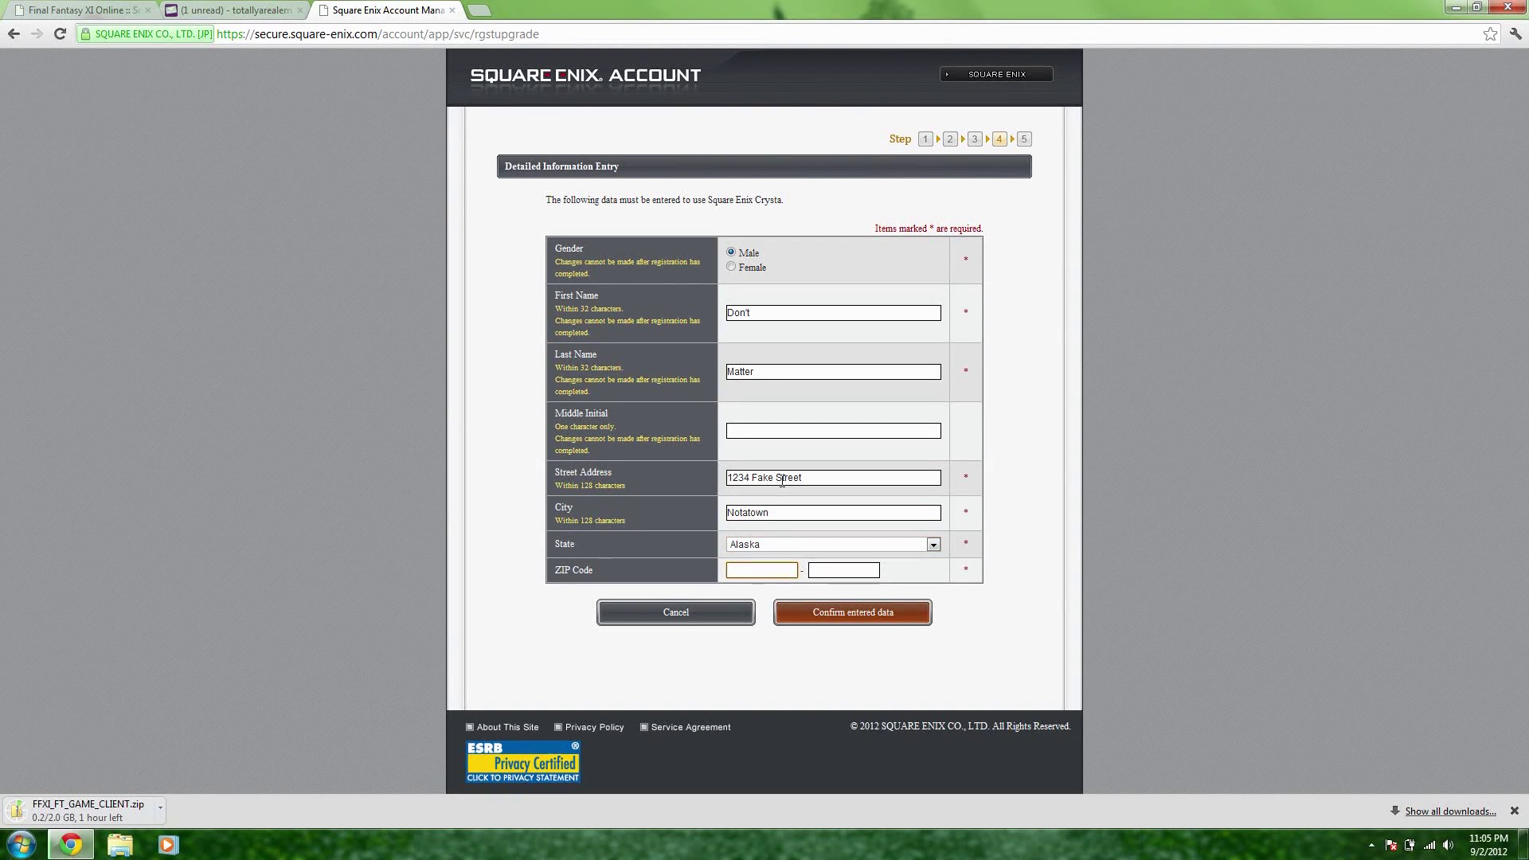
pyautogui.press('Num_Lock')
pyautogui.write('12345')
pyautogui.press('Num_Lock')
pyautogui.click(852, 615)
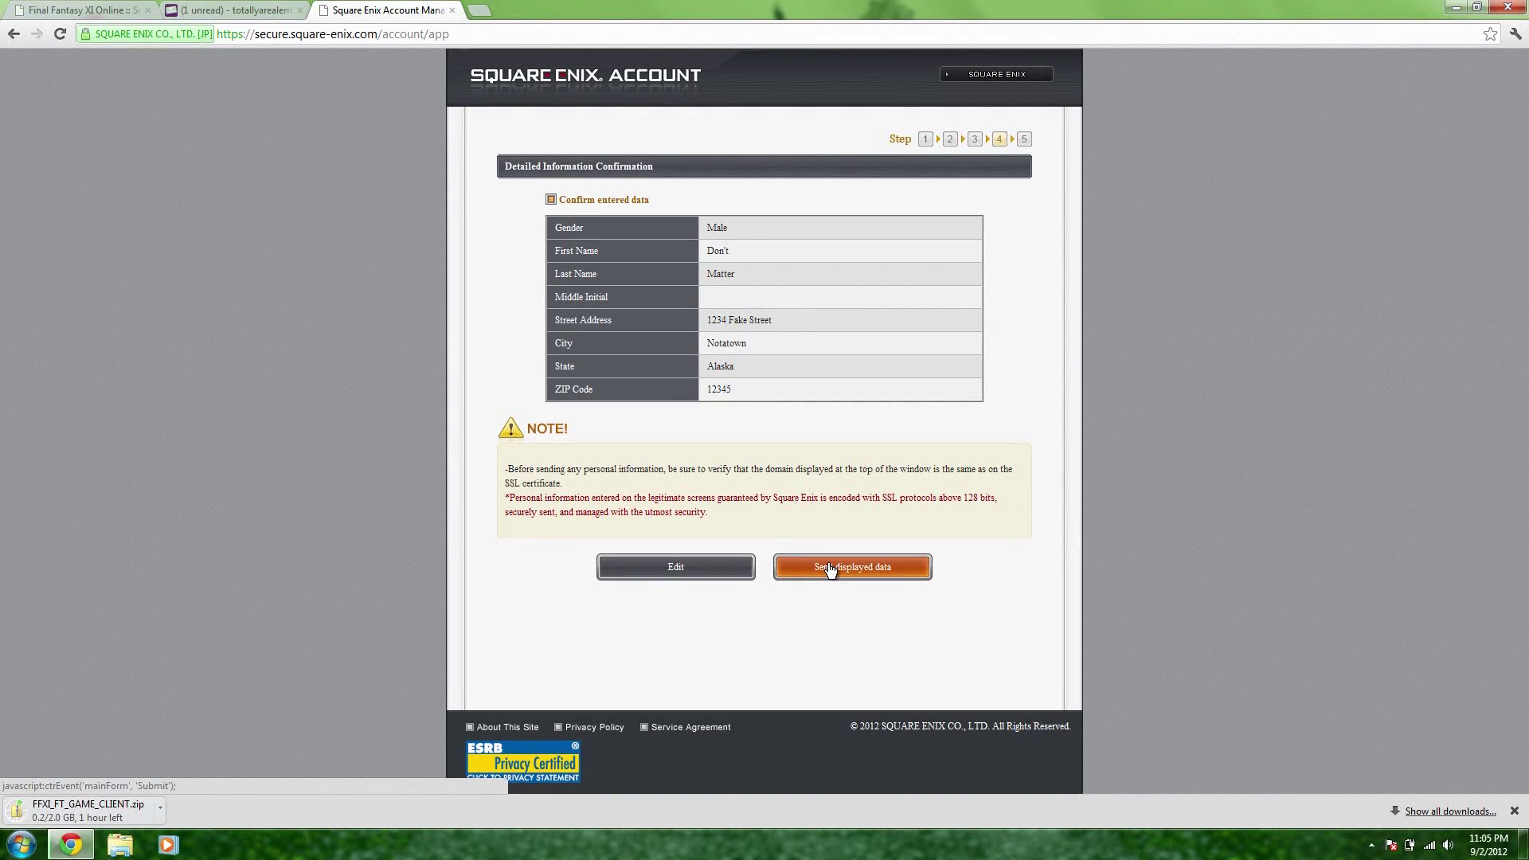
# - Confirm the entered detailed information and go to the account management top page
pyautogui.click(831, 569)
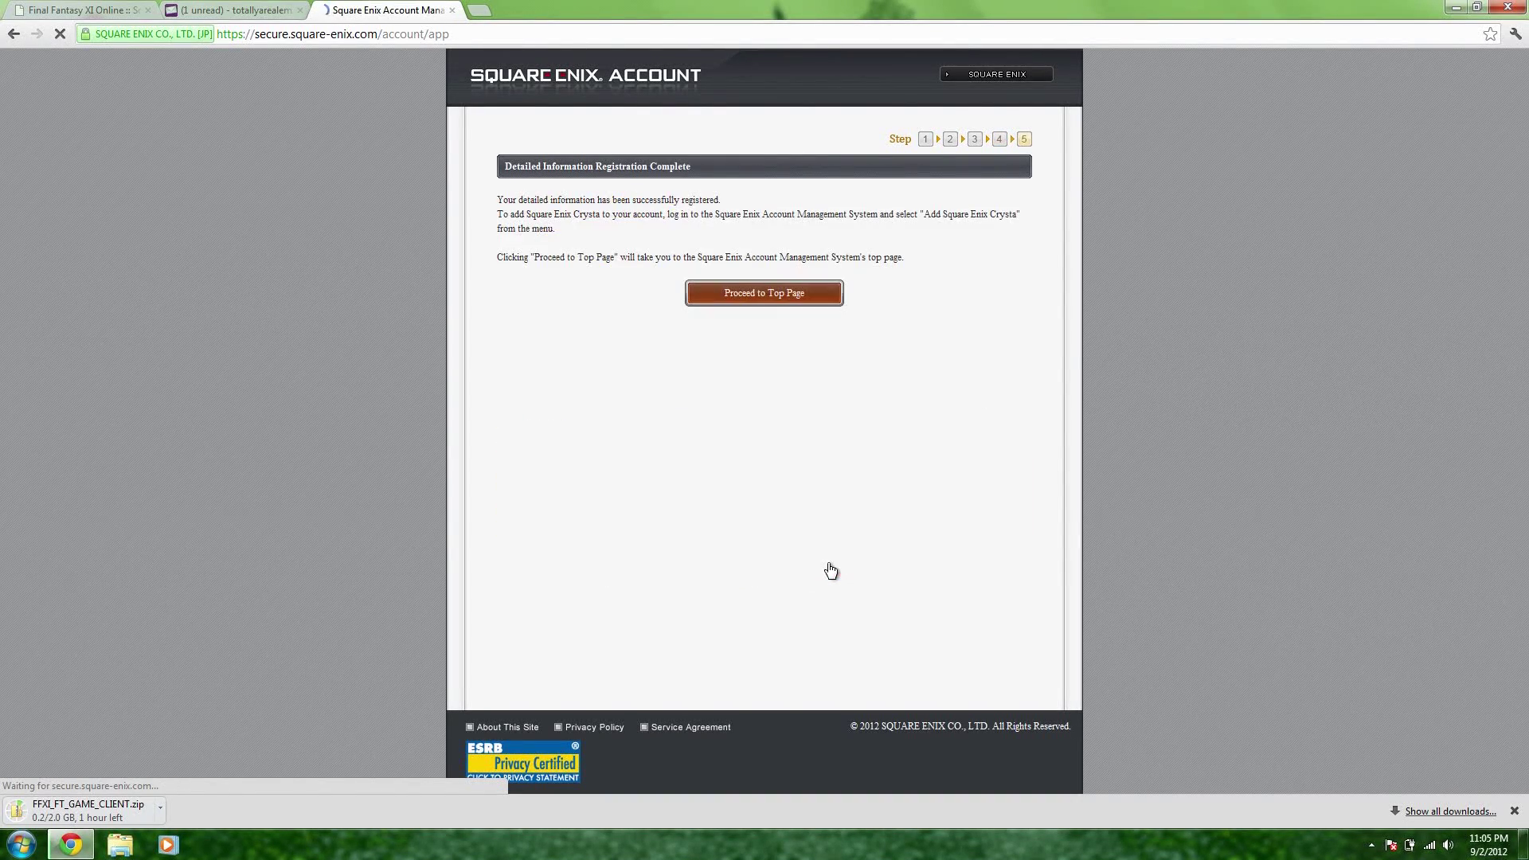
pyautogui.click(780, 298)
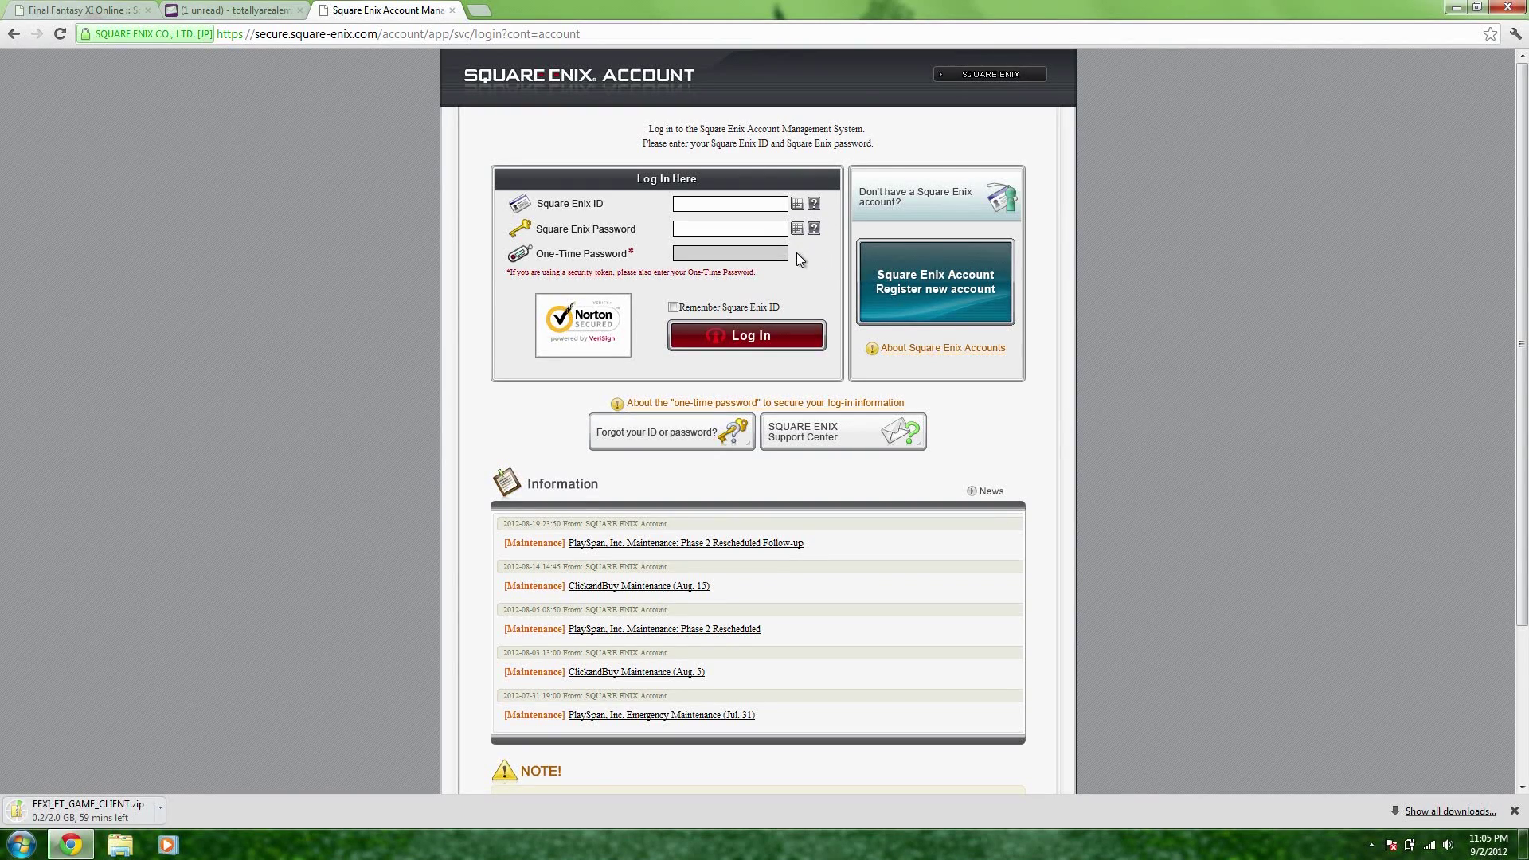
# - Refresh the Yahoo inbox, read the new Square Enix registration email, and return to the login ID field
pyautogui.click(227, 10)
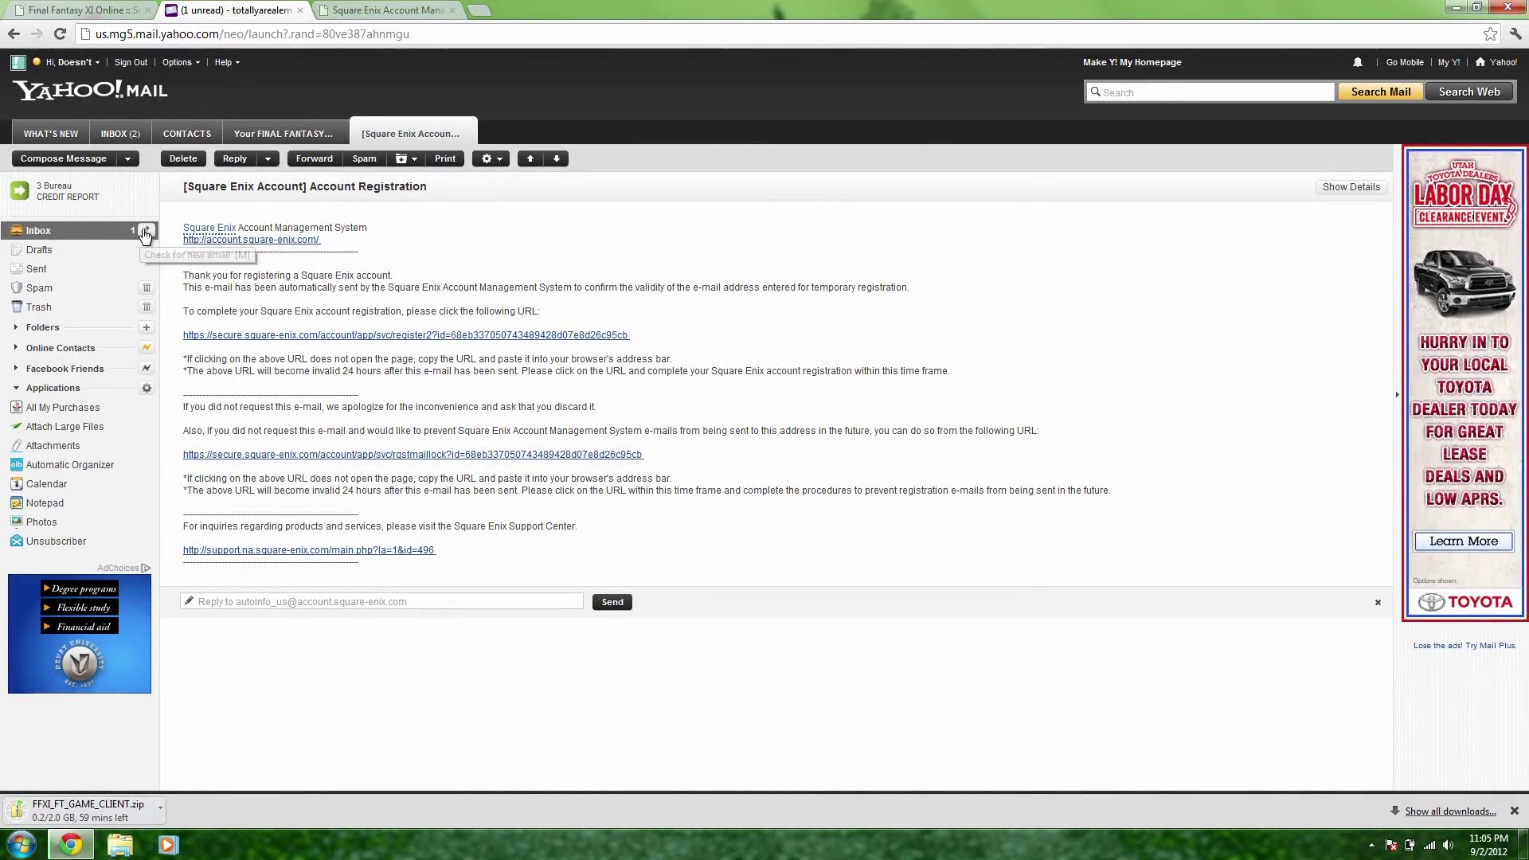
pyautogui.click(145, 231)
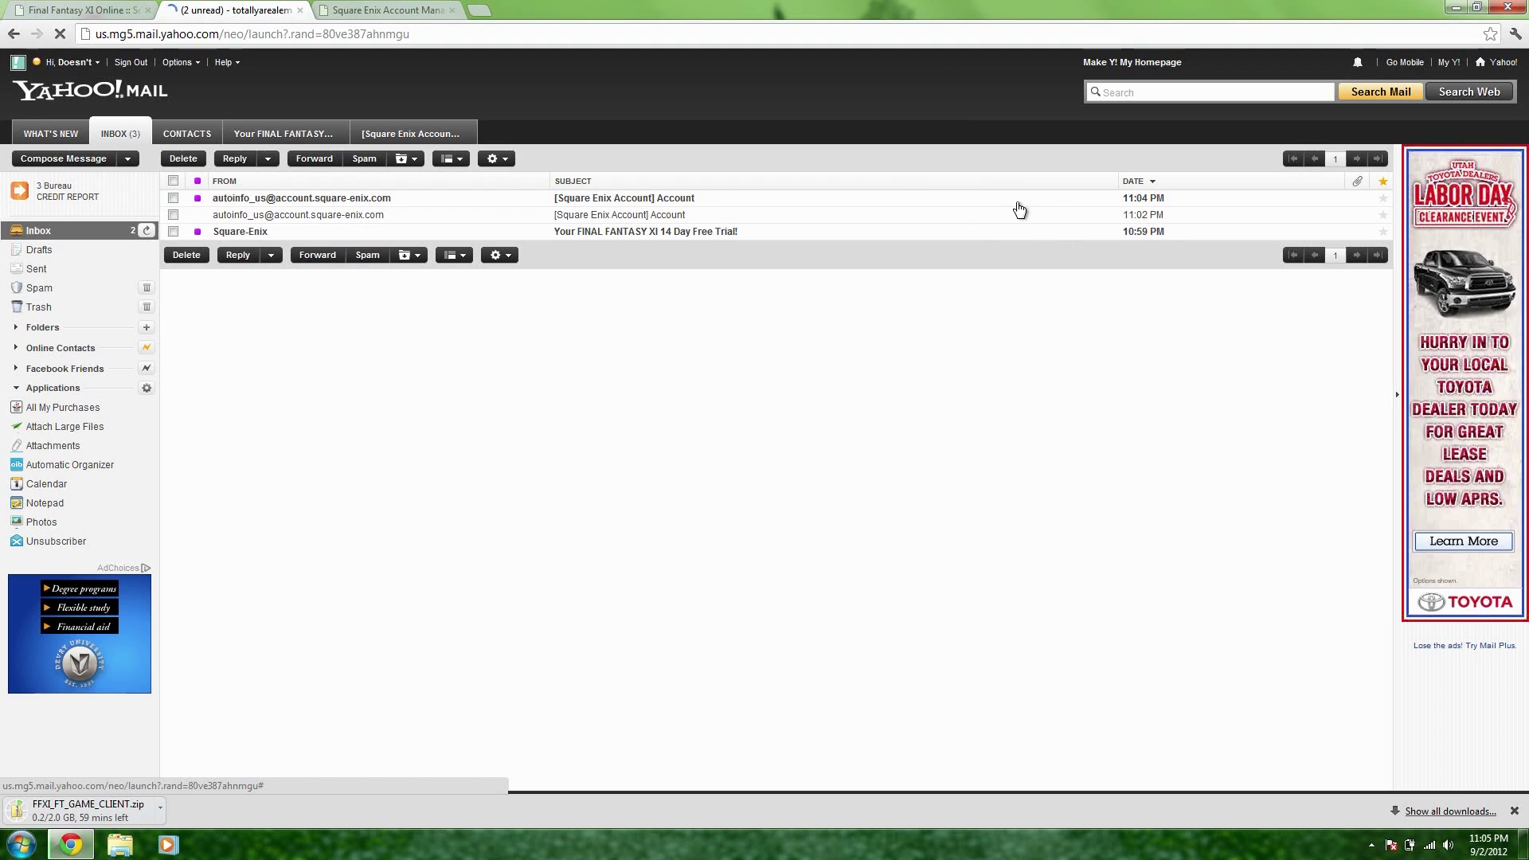
pyautogui.doubleClick(800, 200)
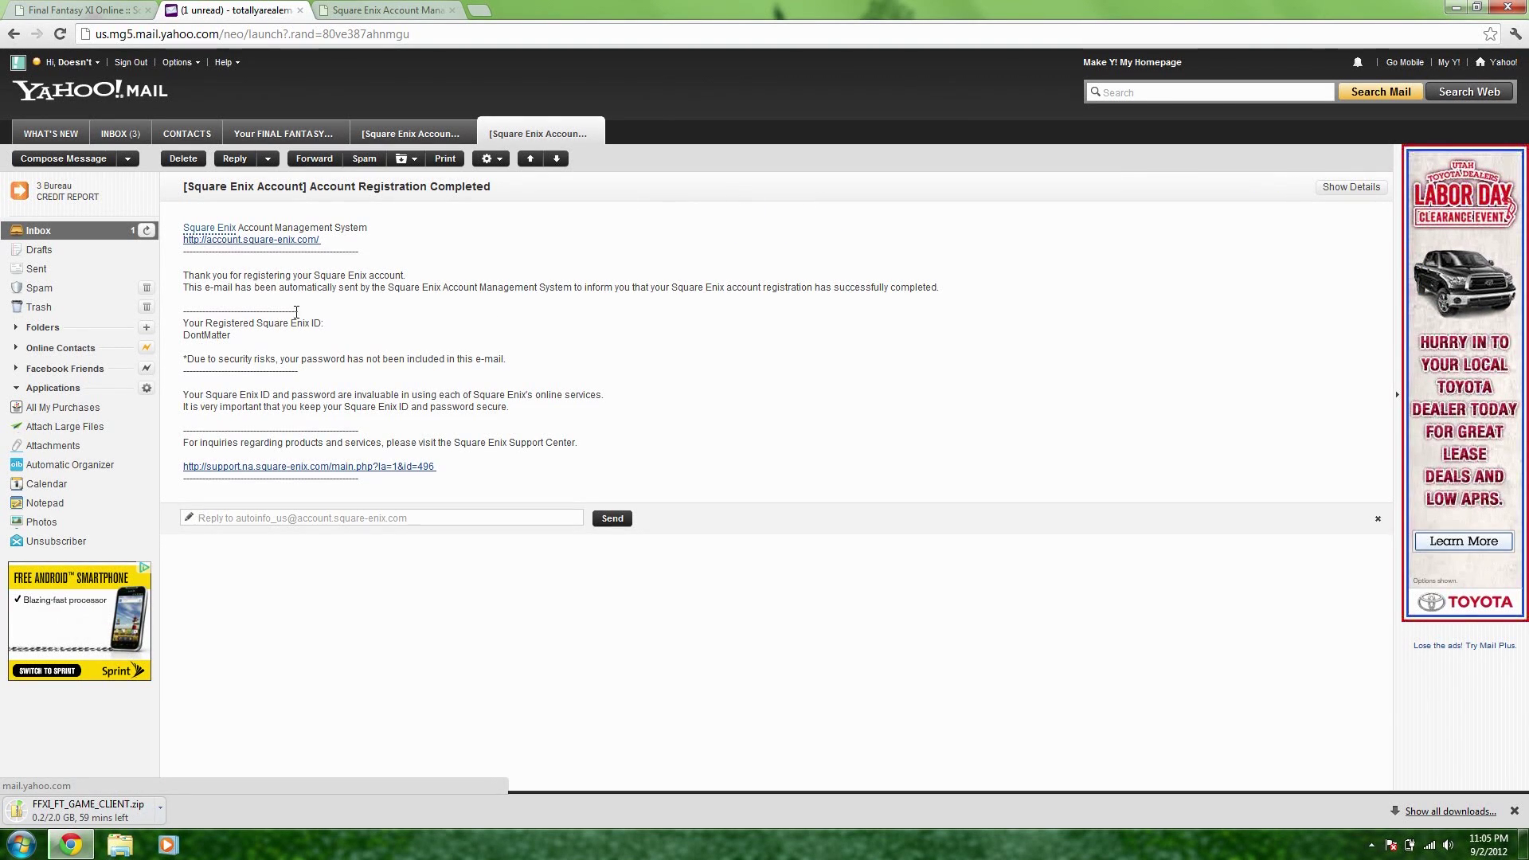
pyautogui.click(434, 11)
pyautogui.click(749, 203)
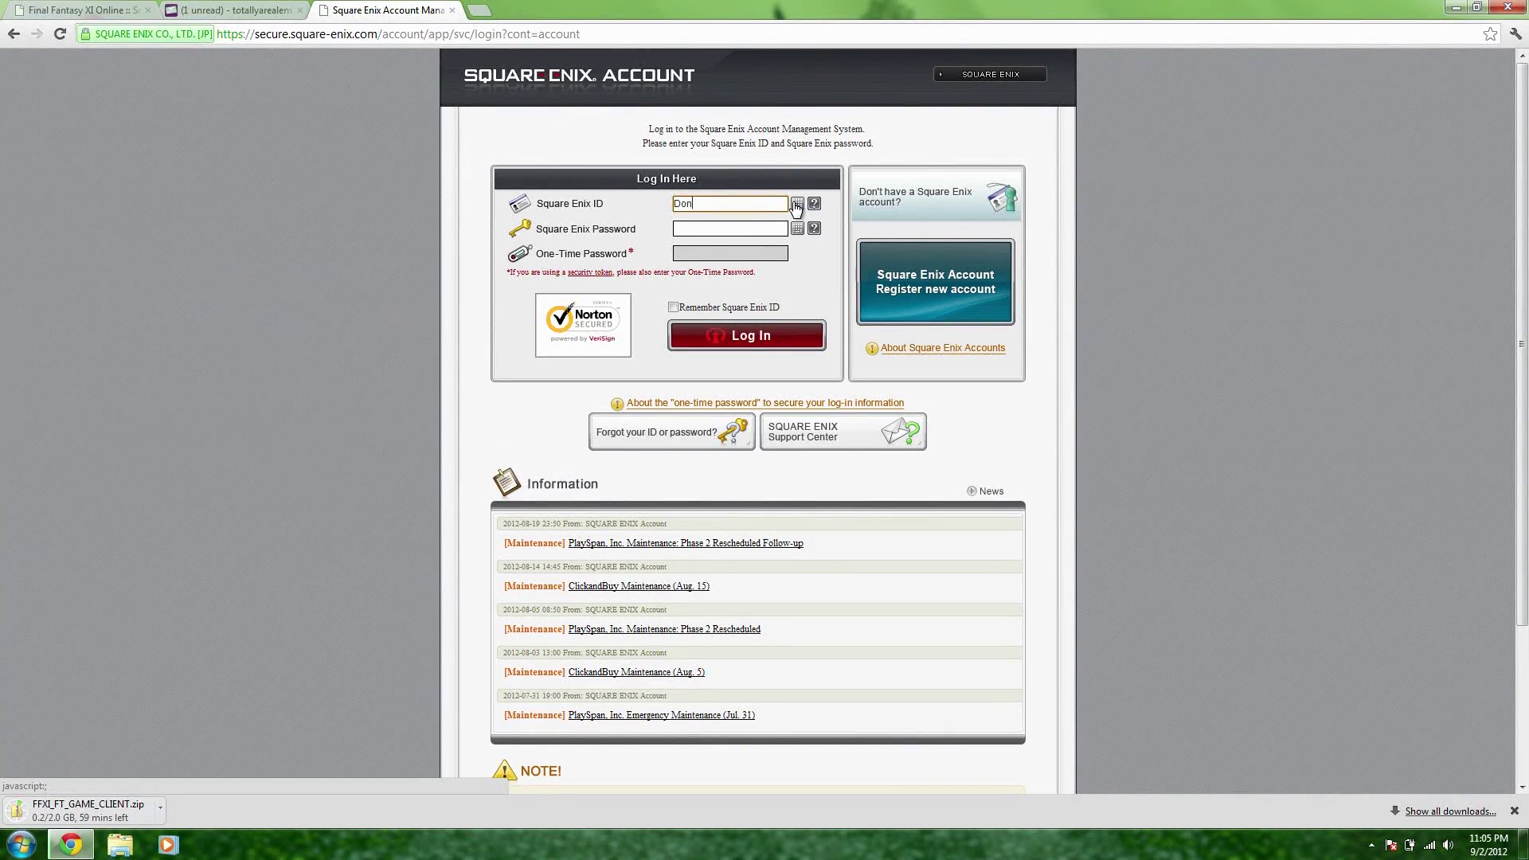
# - Sign in to Square Enix Account with the Square Enix ID and password
pyautogui.press('Tab')
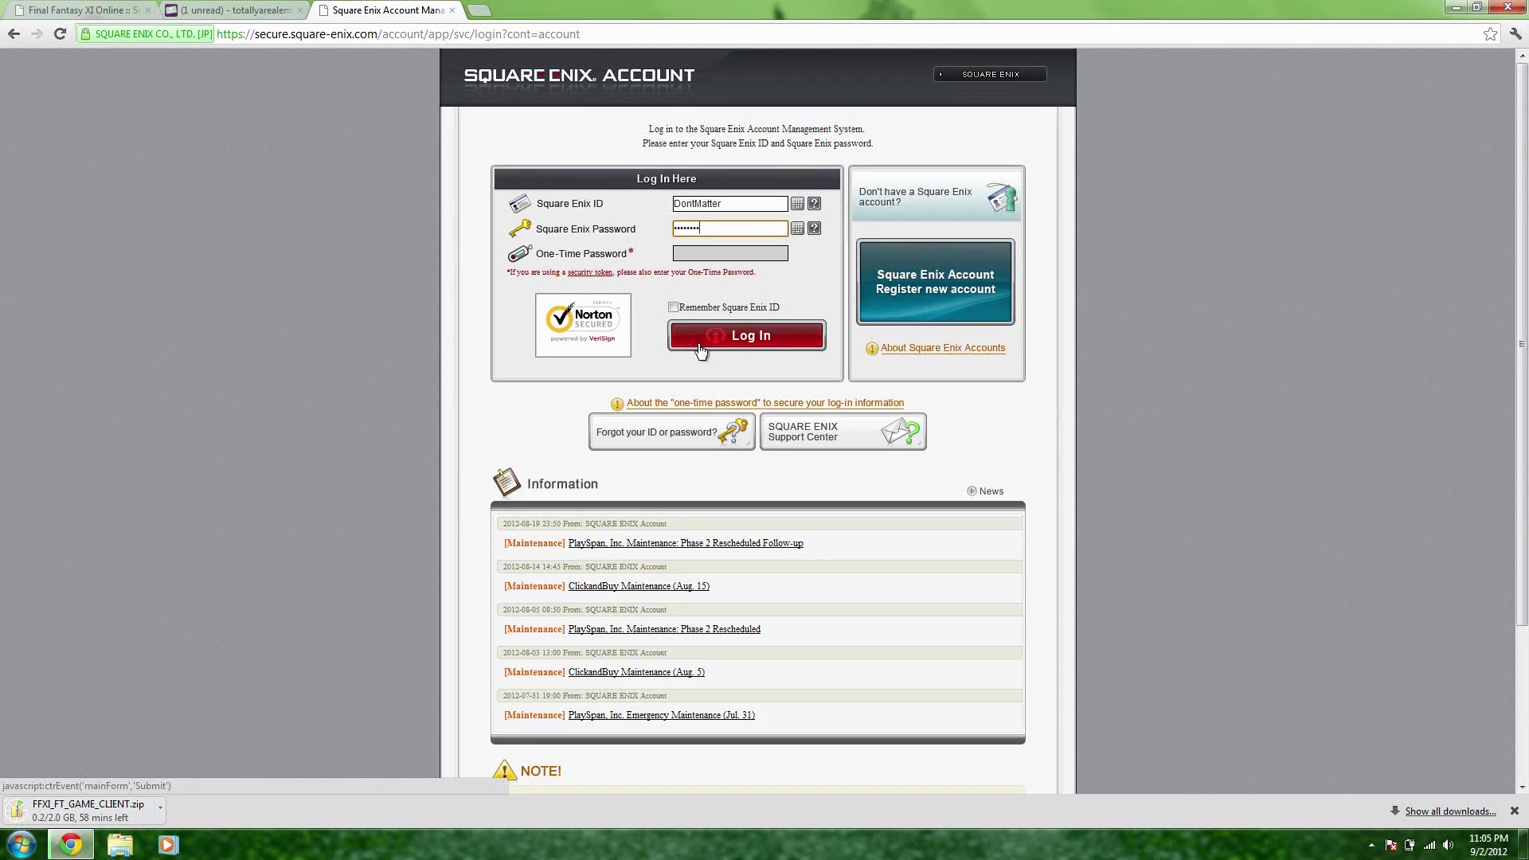
pyautogui.click(750, 348)
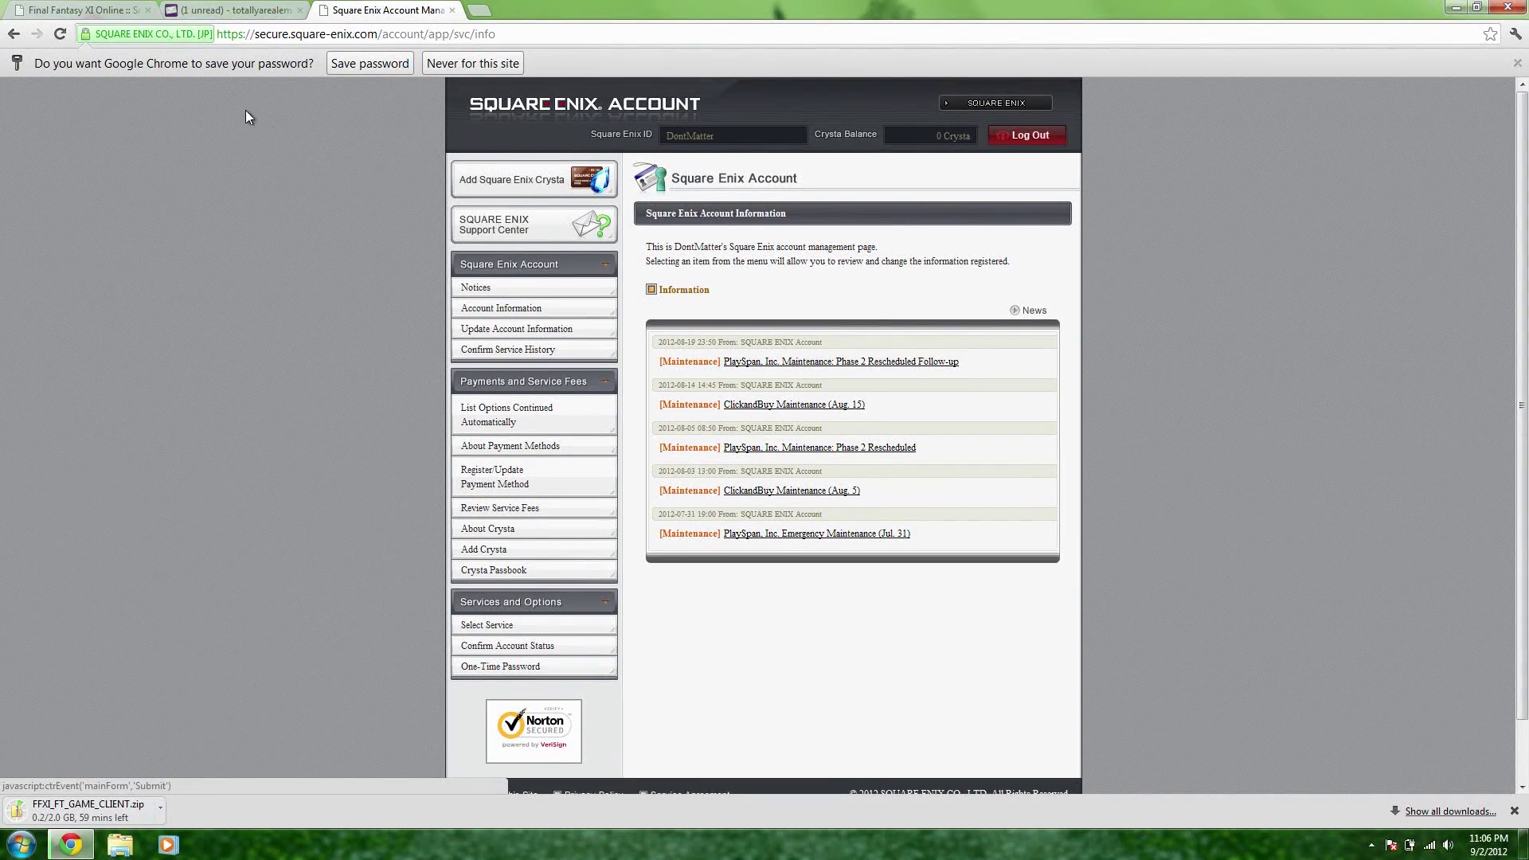
# - Dismiss the save-password bar and start a new PlayOnline / FINAL FANTASY XI service account
pyautogui.click(446, 71)
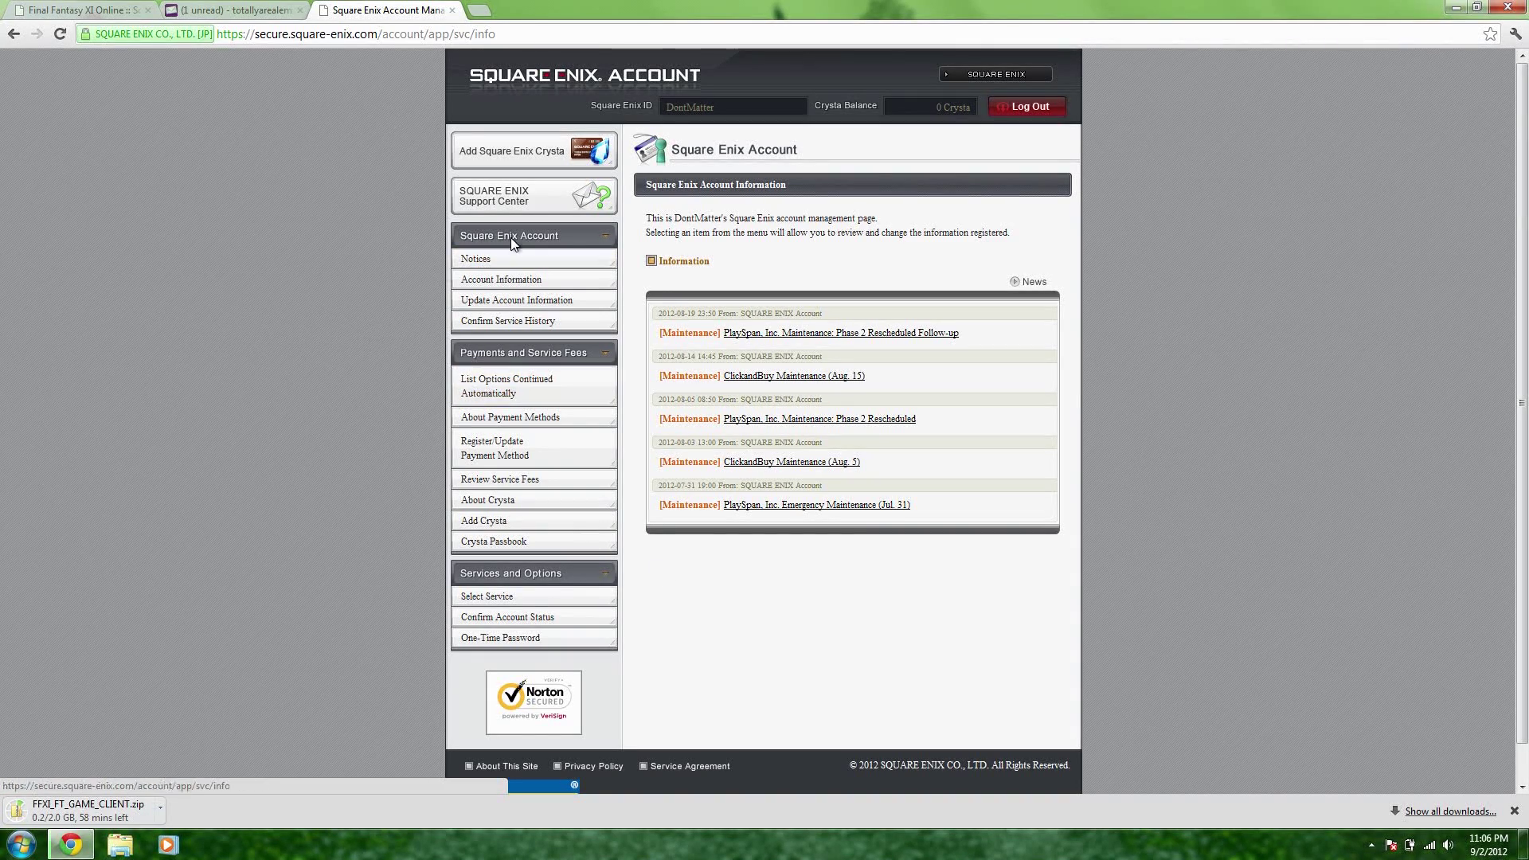
pyautogui.click(485, 598)
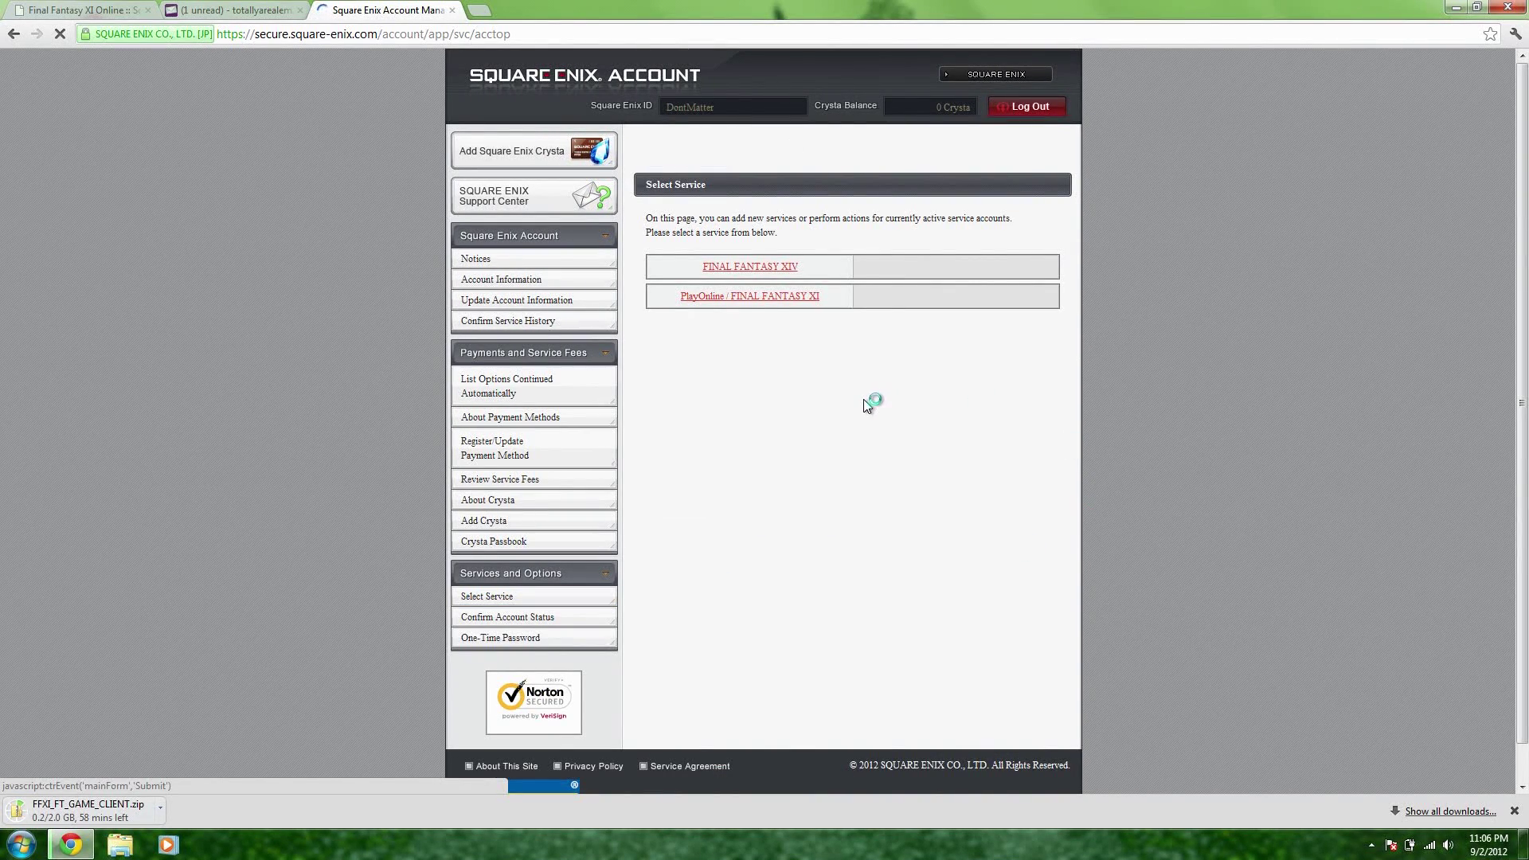
pyautogui.click(790, 431)
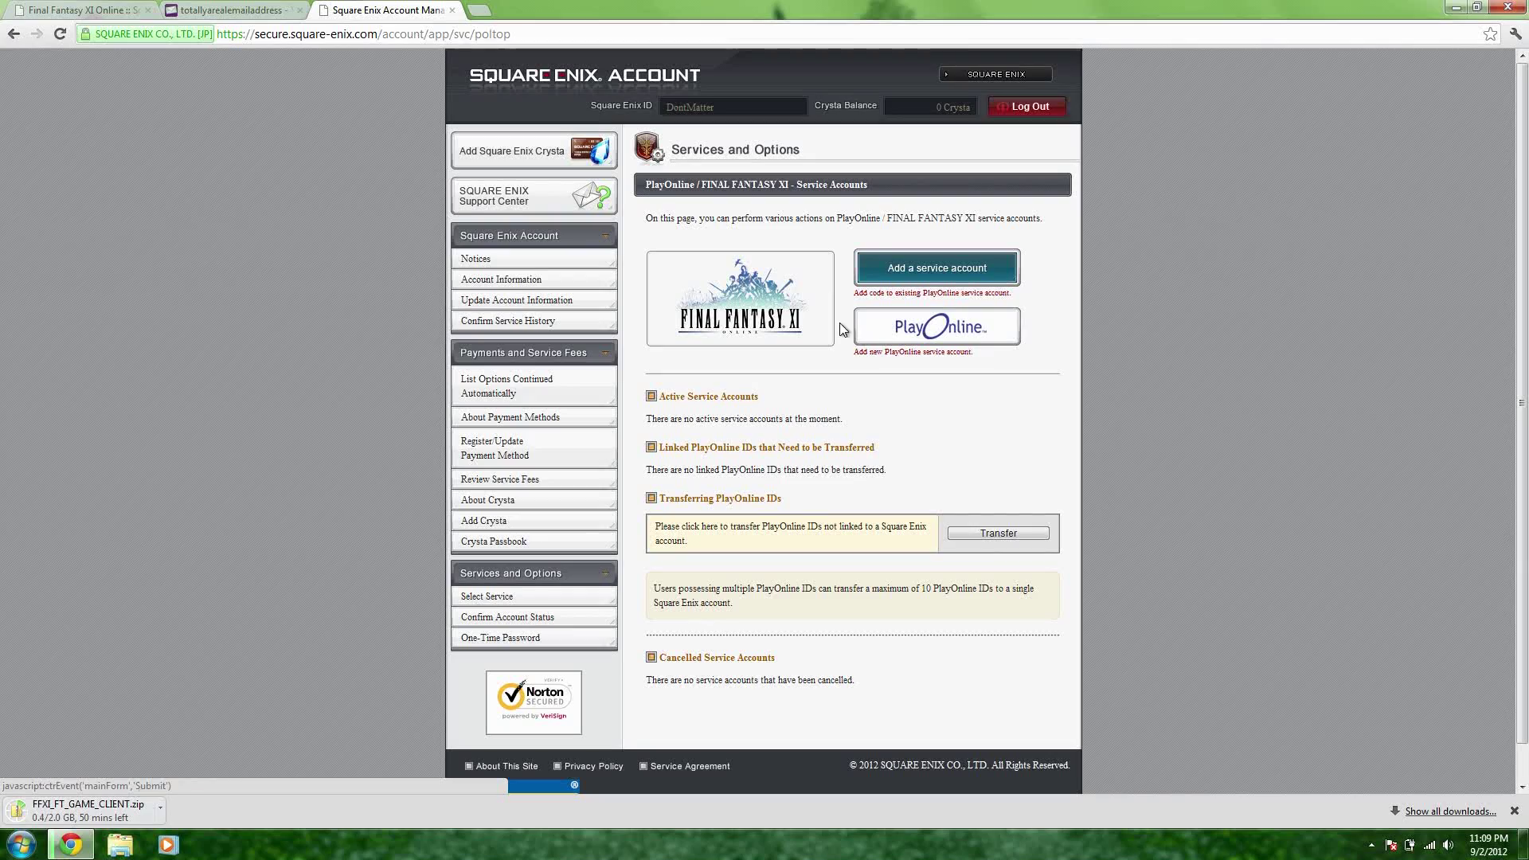
pyautogui.click(934, 335)
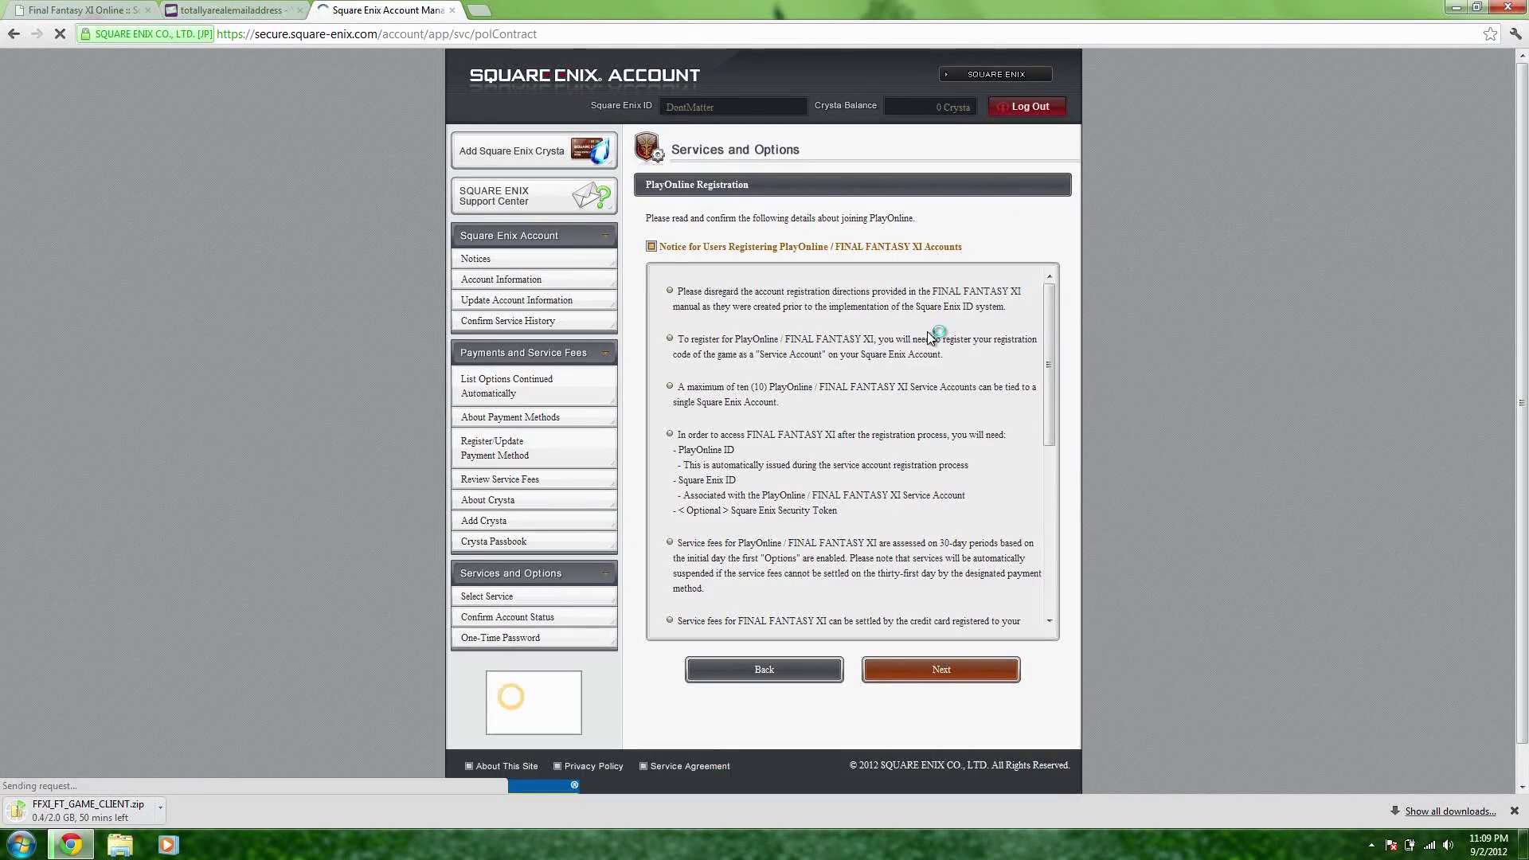
# - Accept the registration notice to reach code entry, then return to the free-trial email
pyautogui.moveTo(1058, 313); pyautogui.dragTo(1058, 442)
pyautogui.scroll(-10, 1051, 389)
pyautogui.click(1007, 669)
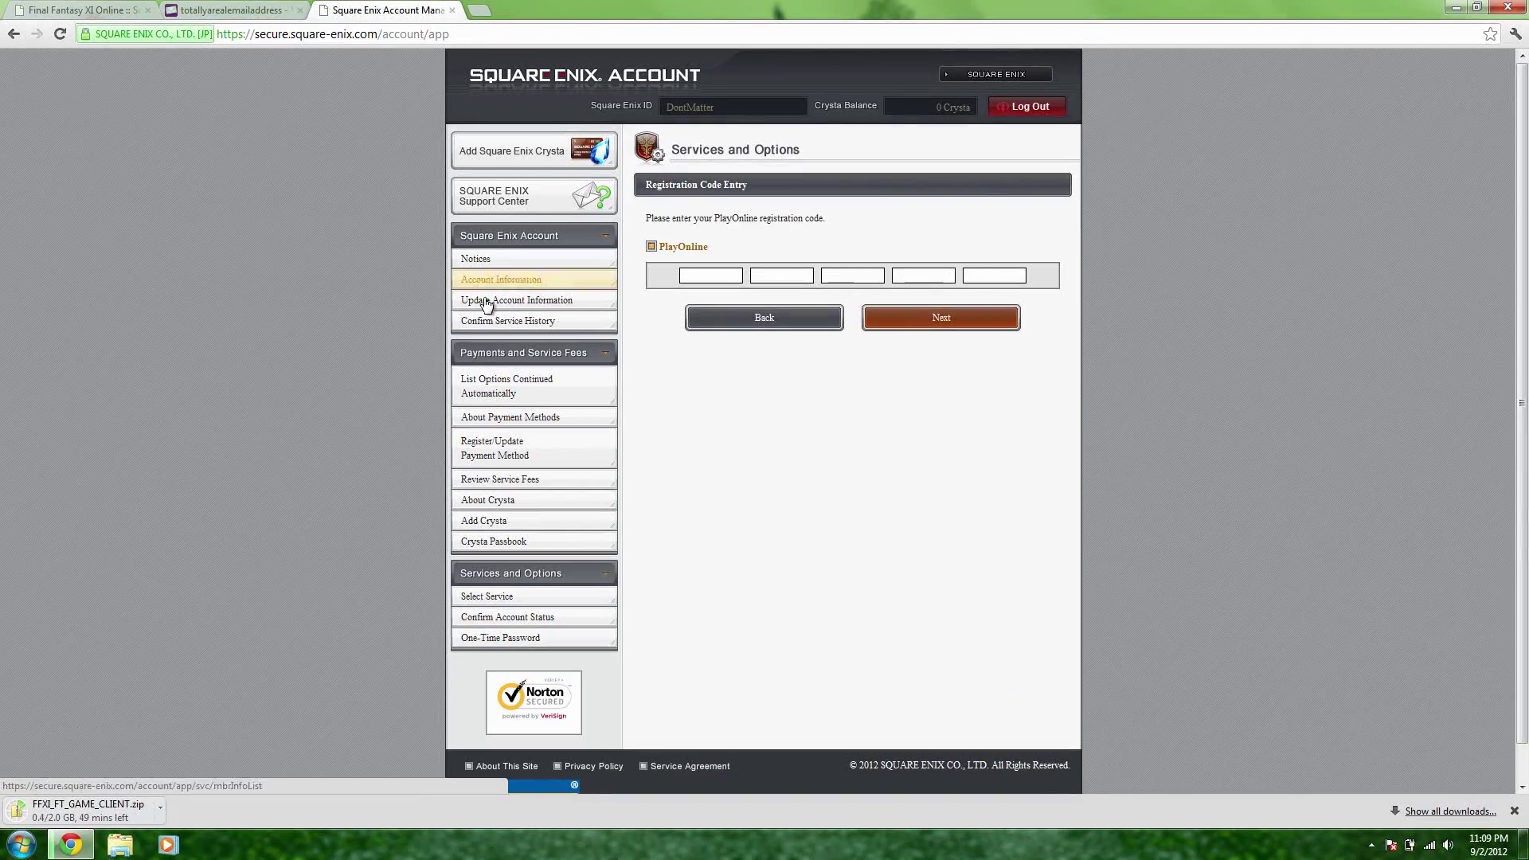
pyautogui.click(203, 10)
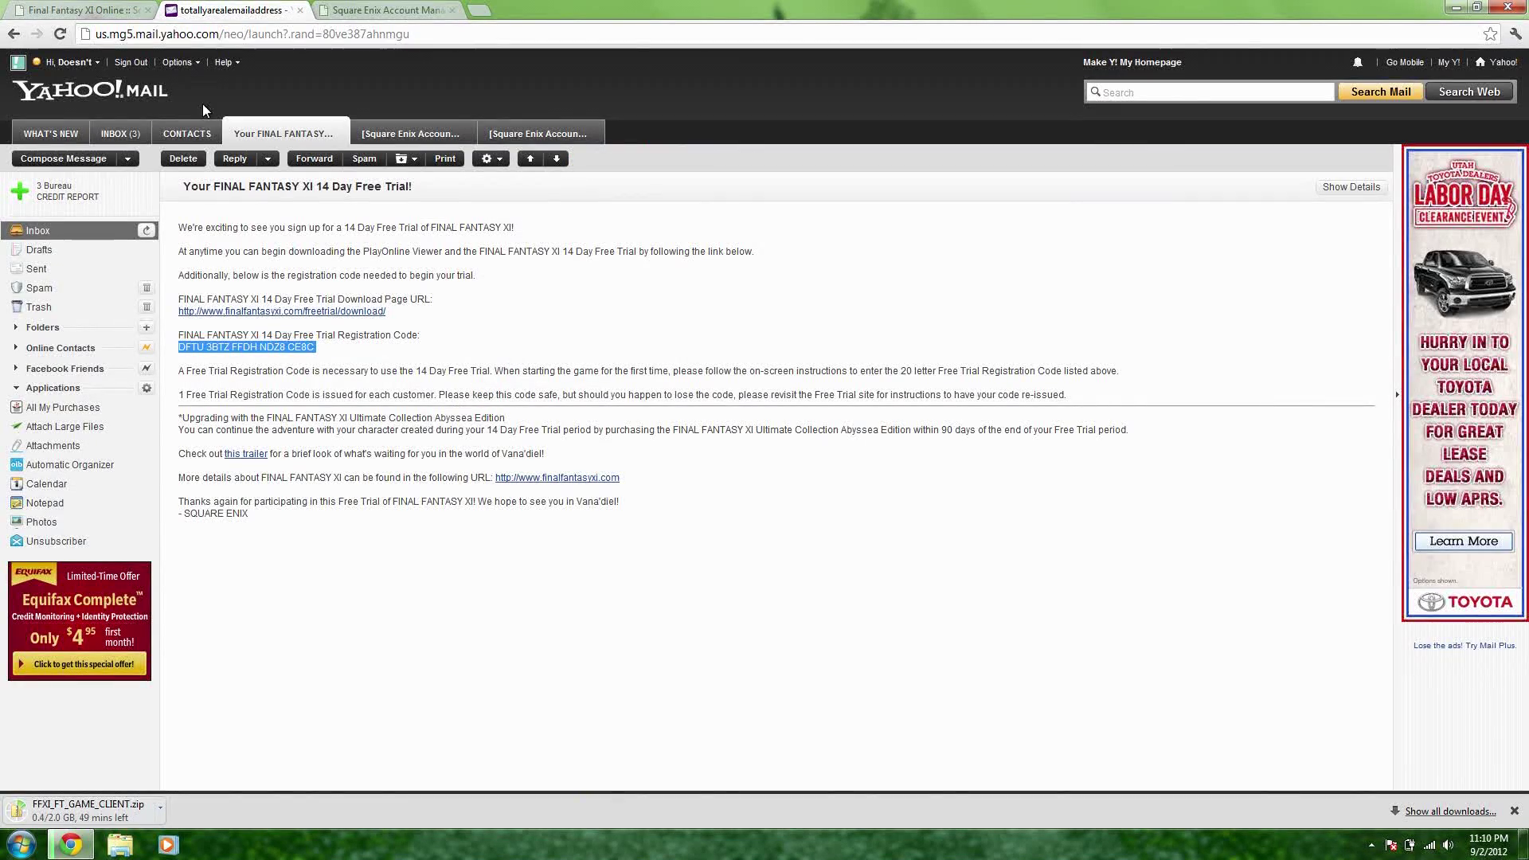
# - Select and copy the free-trial registration code from the email
pyautogui.click(230, 348)
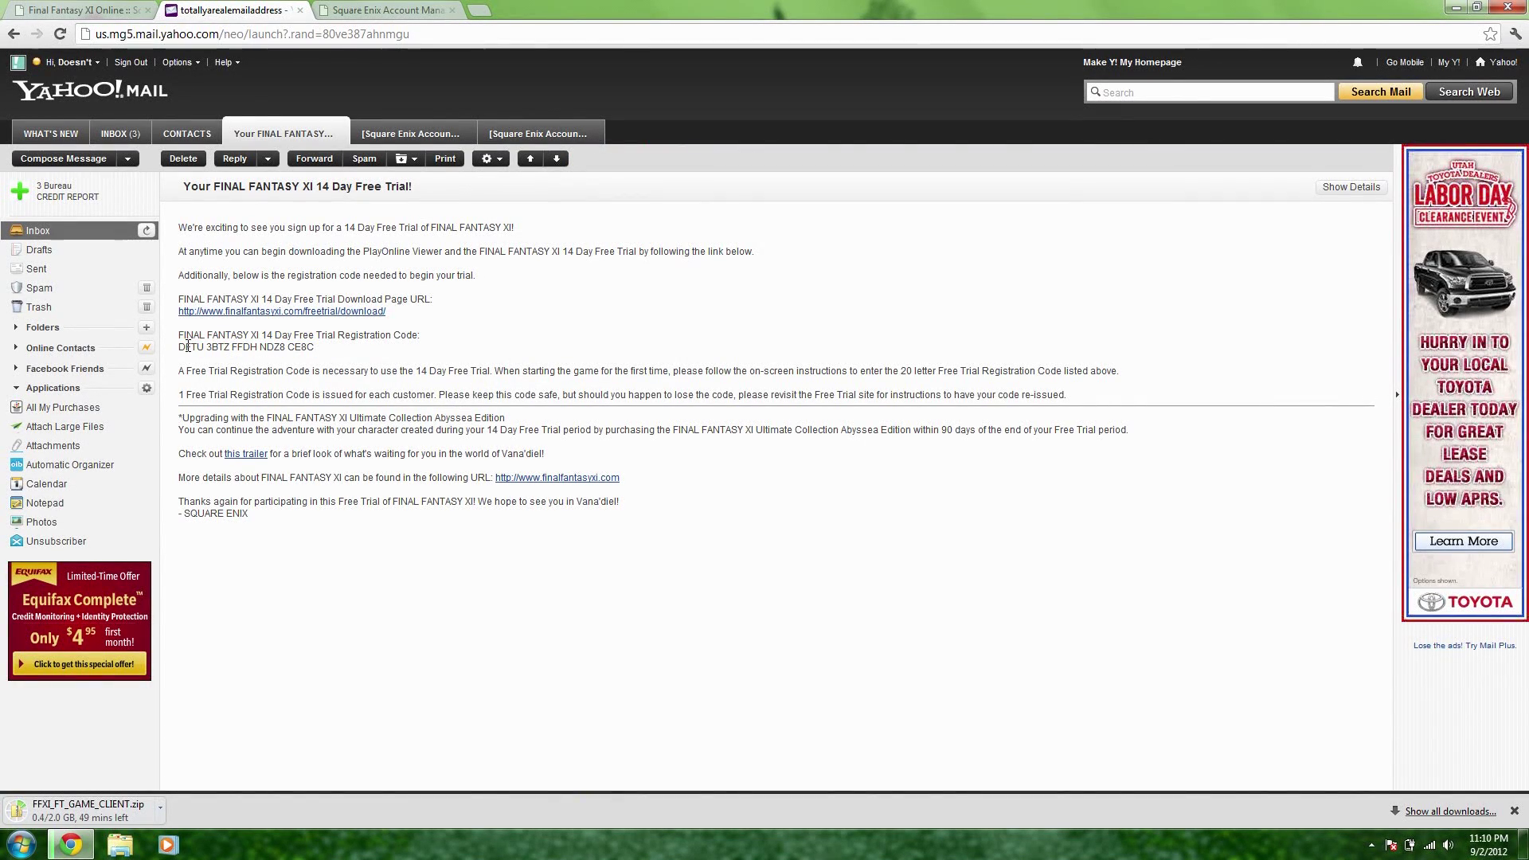
pyautogui.moveTo(183, 347); pyautogui.dragTo(317, 348)
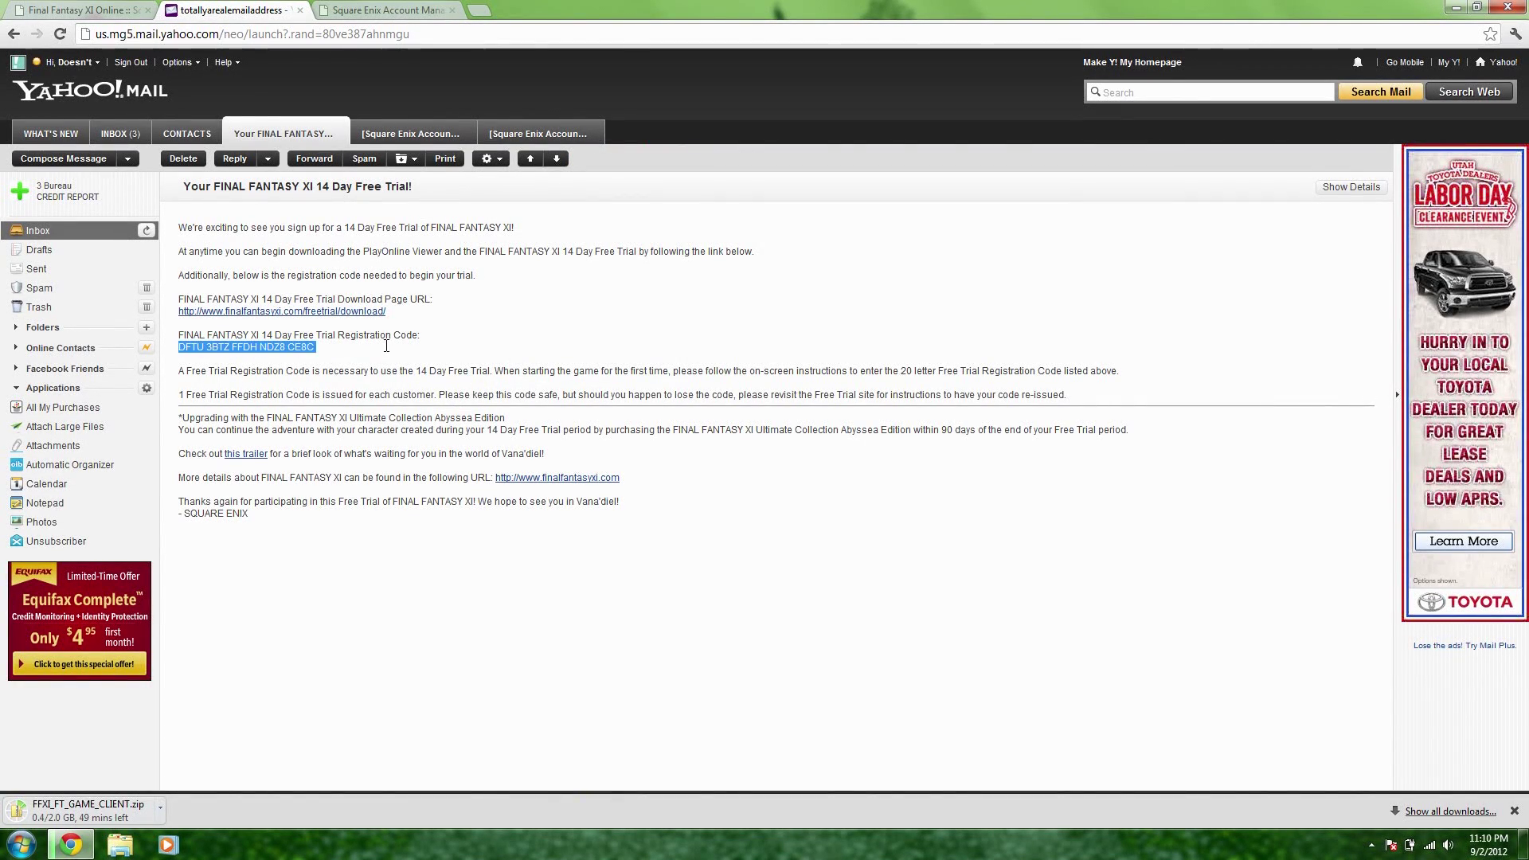
pyautogui.rightClick(298, 350)
pyautogui.click(326, 359)
# - Paste the code into a new Notepad note and return to the Square Enix tab
pyautogui.press('super')
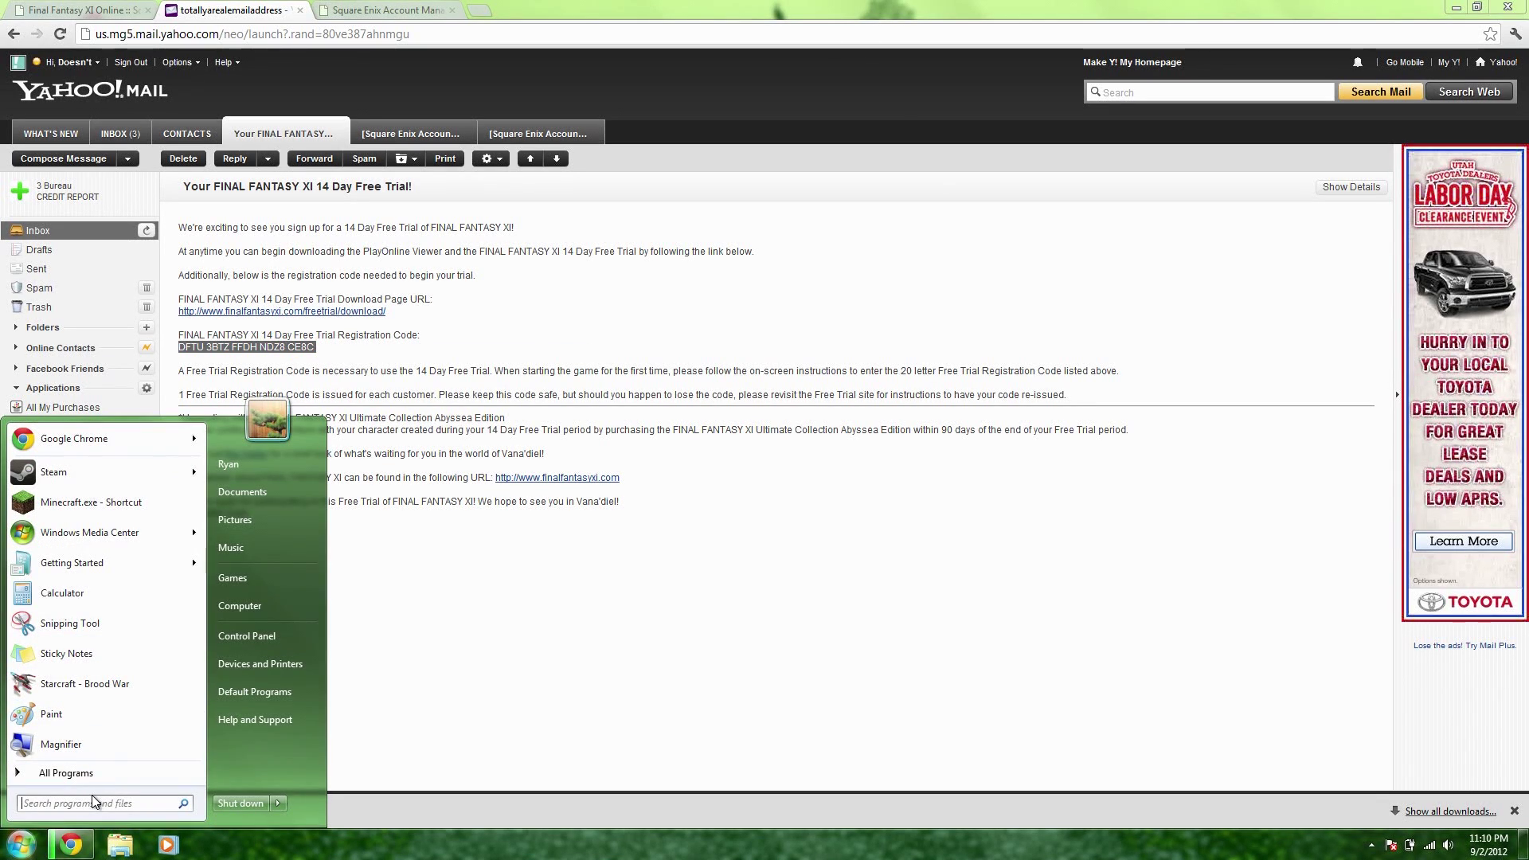
pyautogui.write('note')
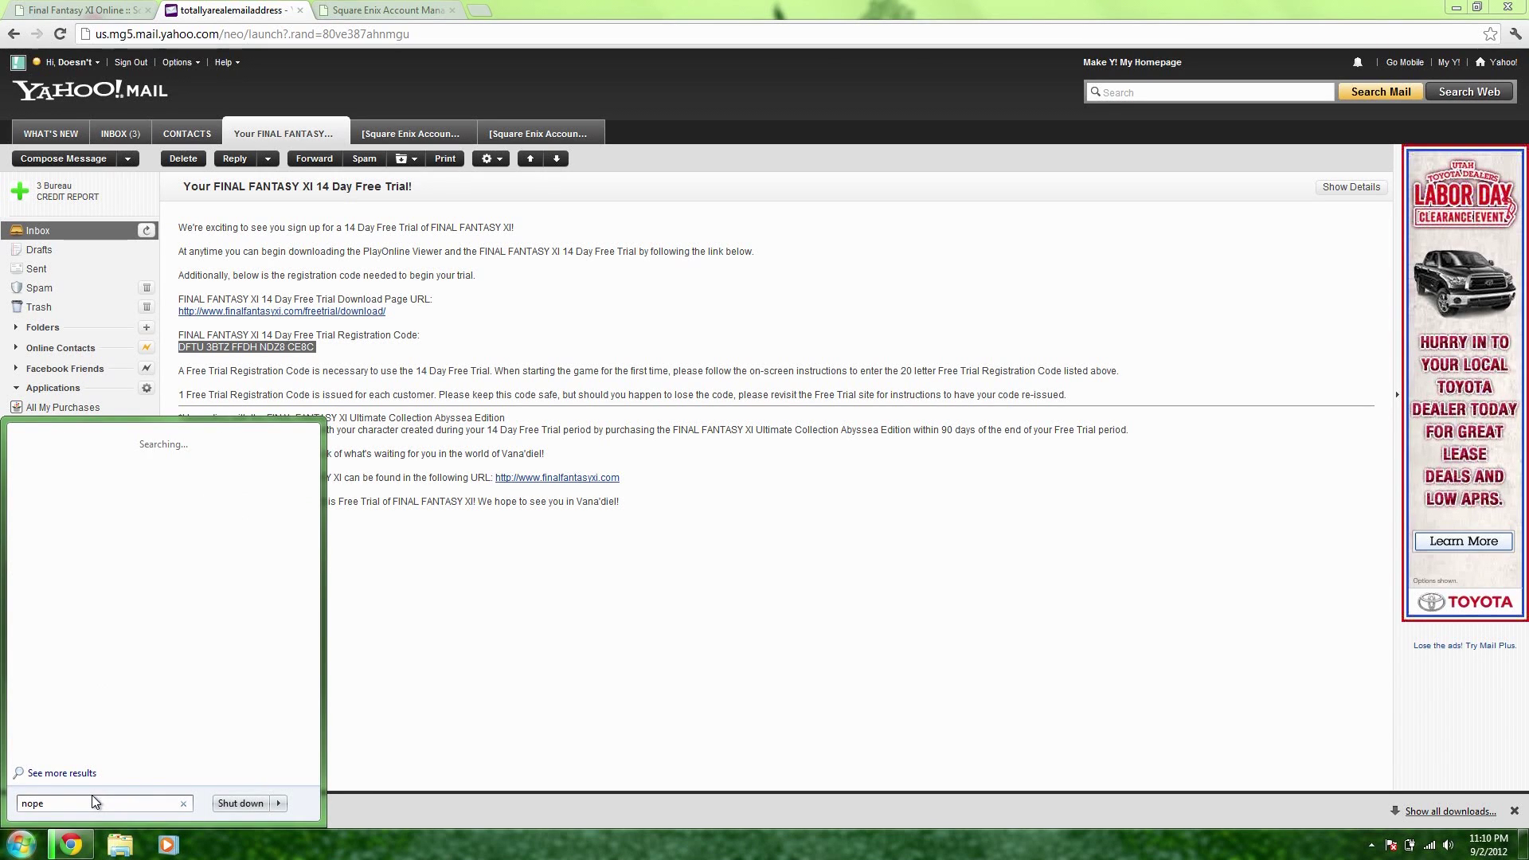
pyautogui.write('pad')
pyautogui.press('Return')
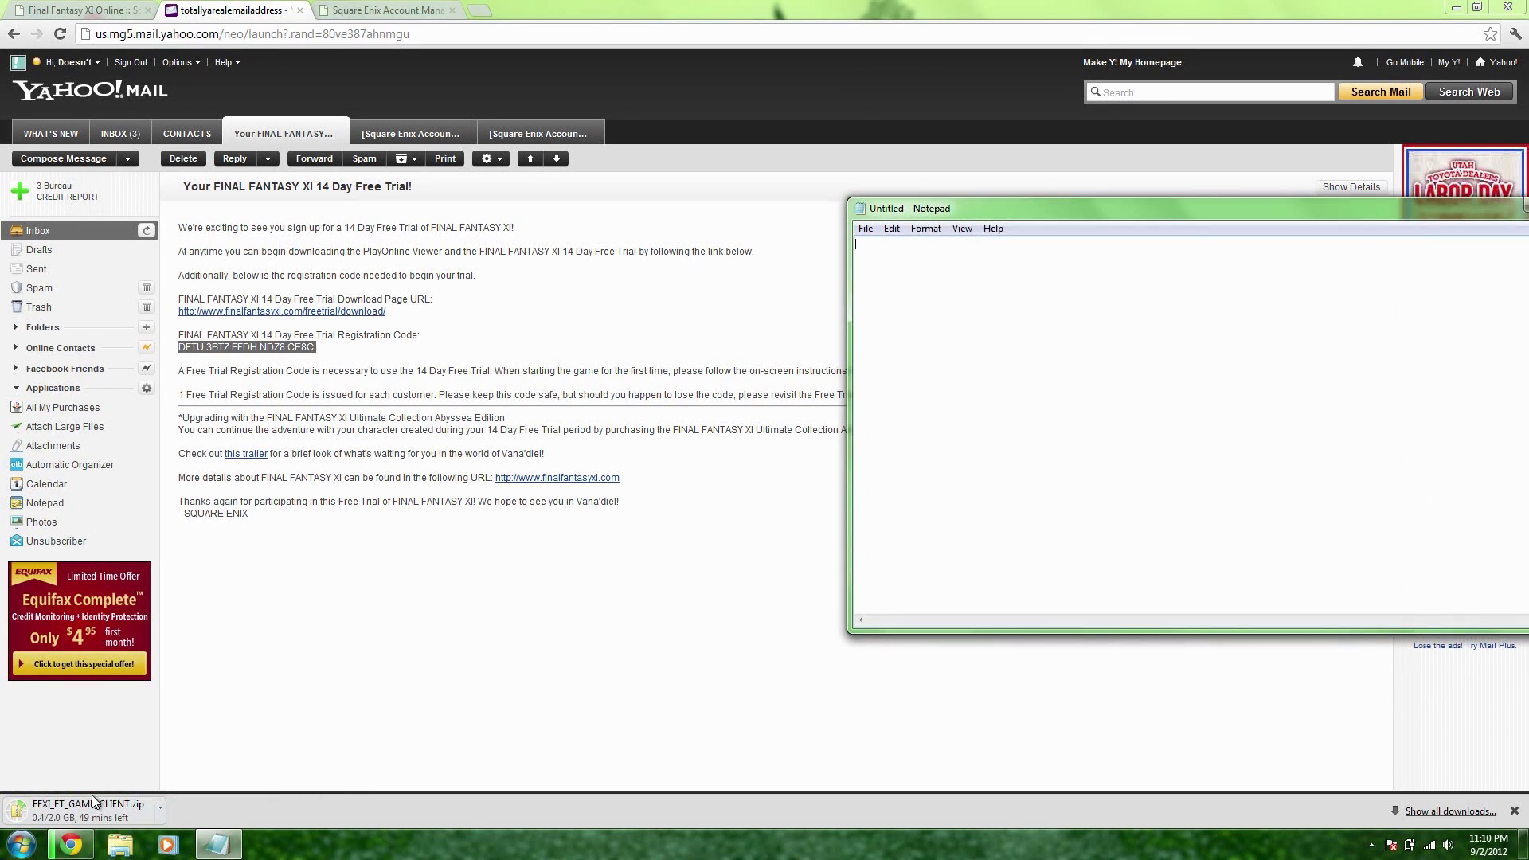
pyautogui.rightClick(1177, 360)
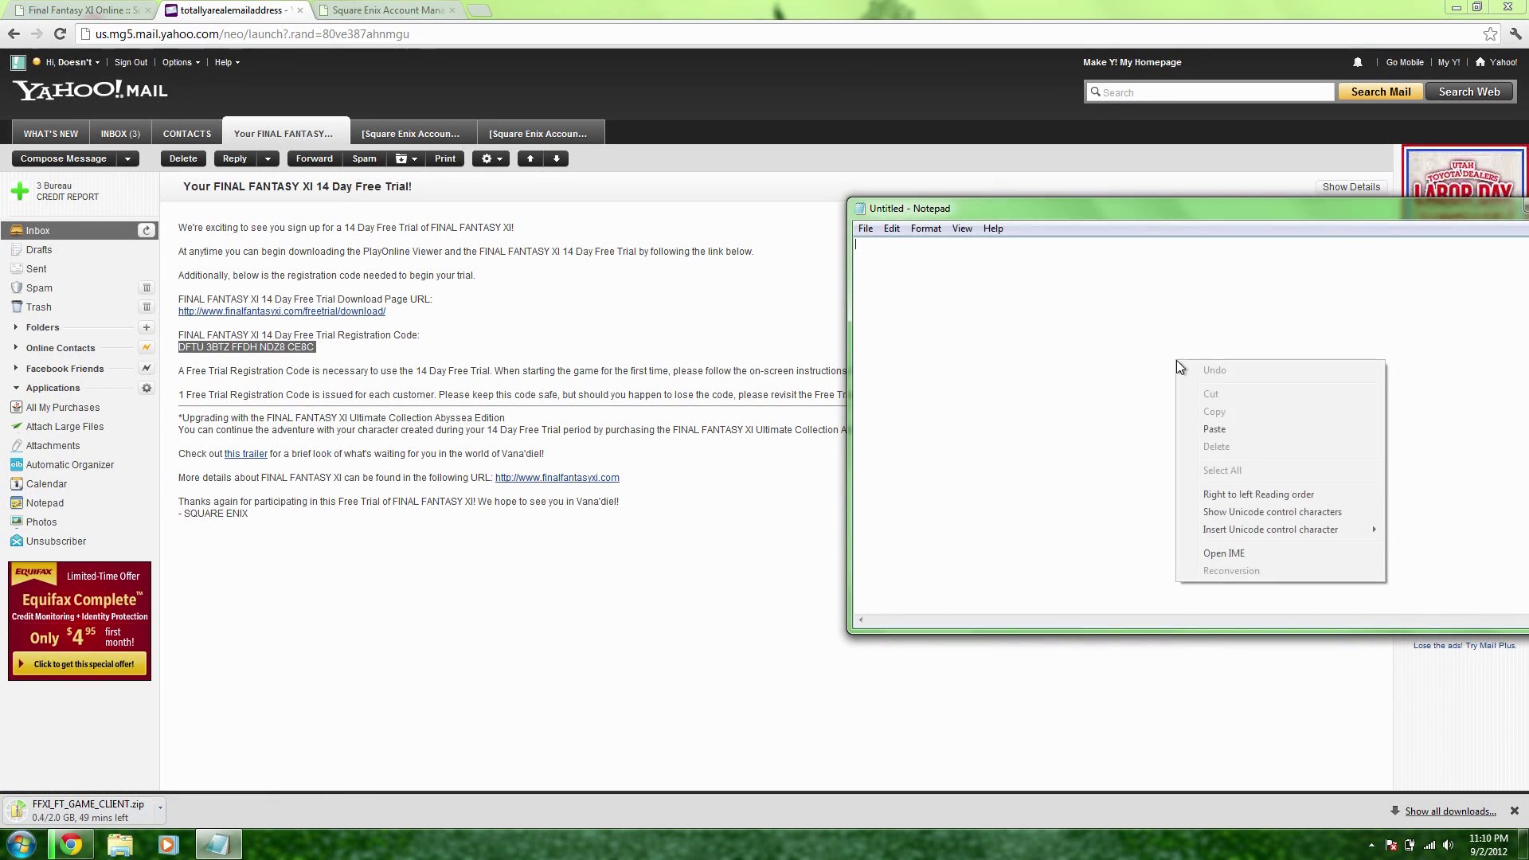
pyautogui.click(1238, 428)
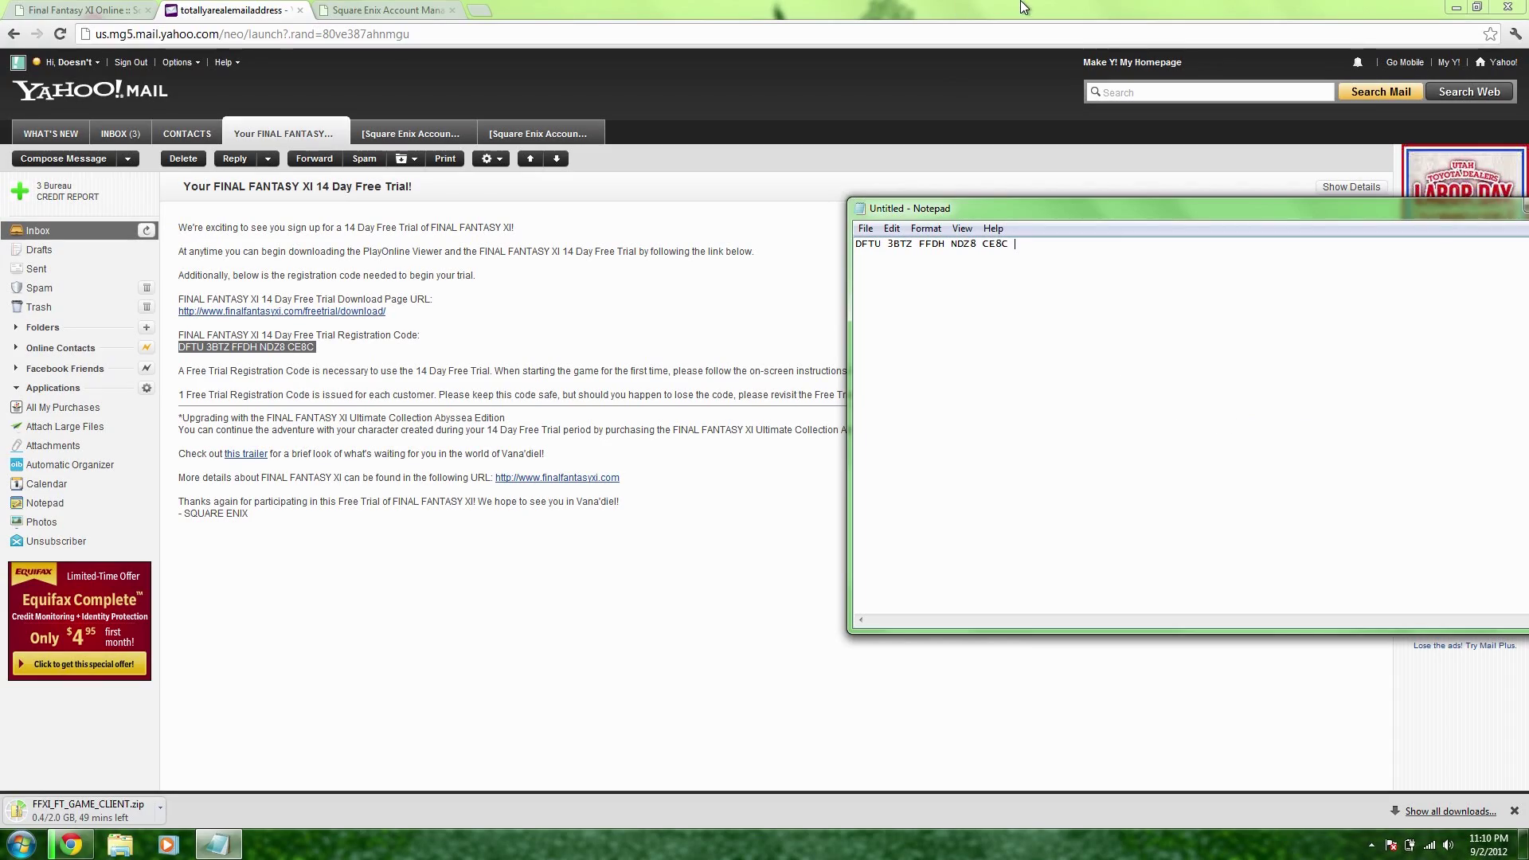
pyautogui.click(1050, 8)
pyautogui.click(382, 10)
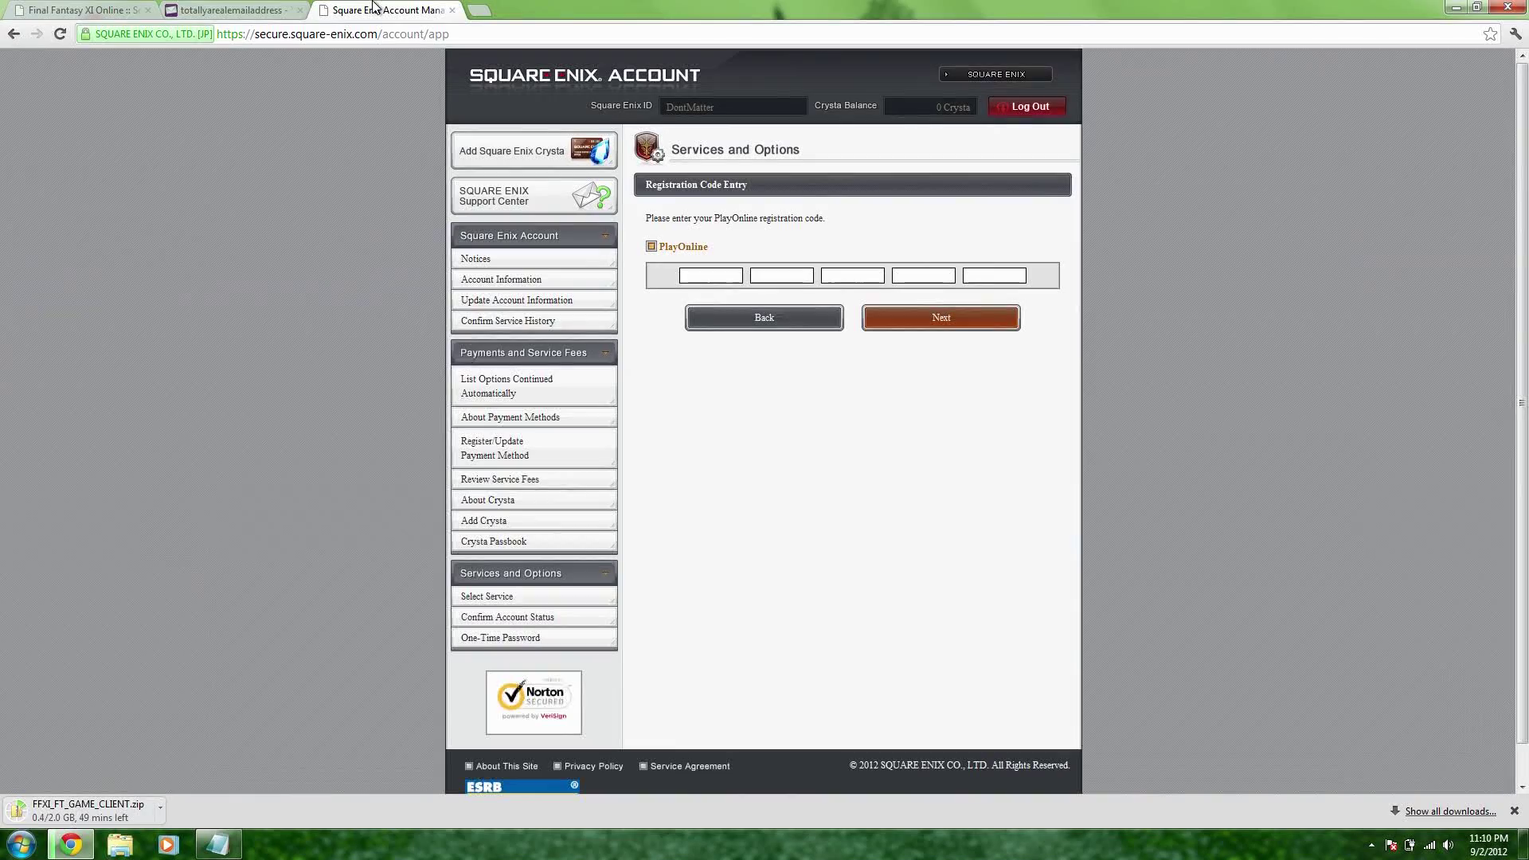
# - Dock the browser on the left half of the screen and the Notepad note on the right
pyautogui.doubleClick(816, 12)
pyautogui.moveTo(815, 7); pyautogui.dragTo(0, 16)
pyautogui.moveTo(1465, 208); pyautogui.dragTo(1526, 209)
# - Enter the first three parts of the free-trial registration code
pyautogui.click(346, 293)
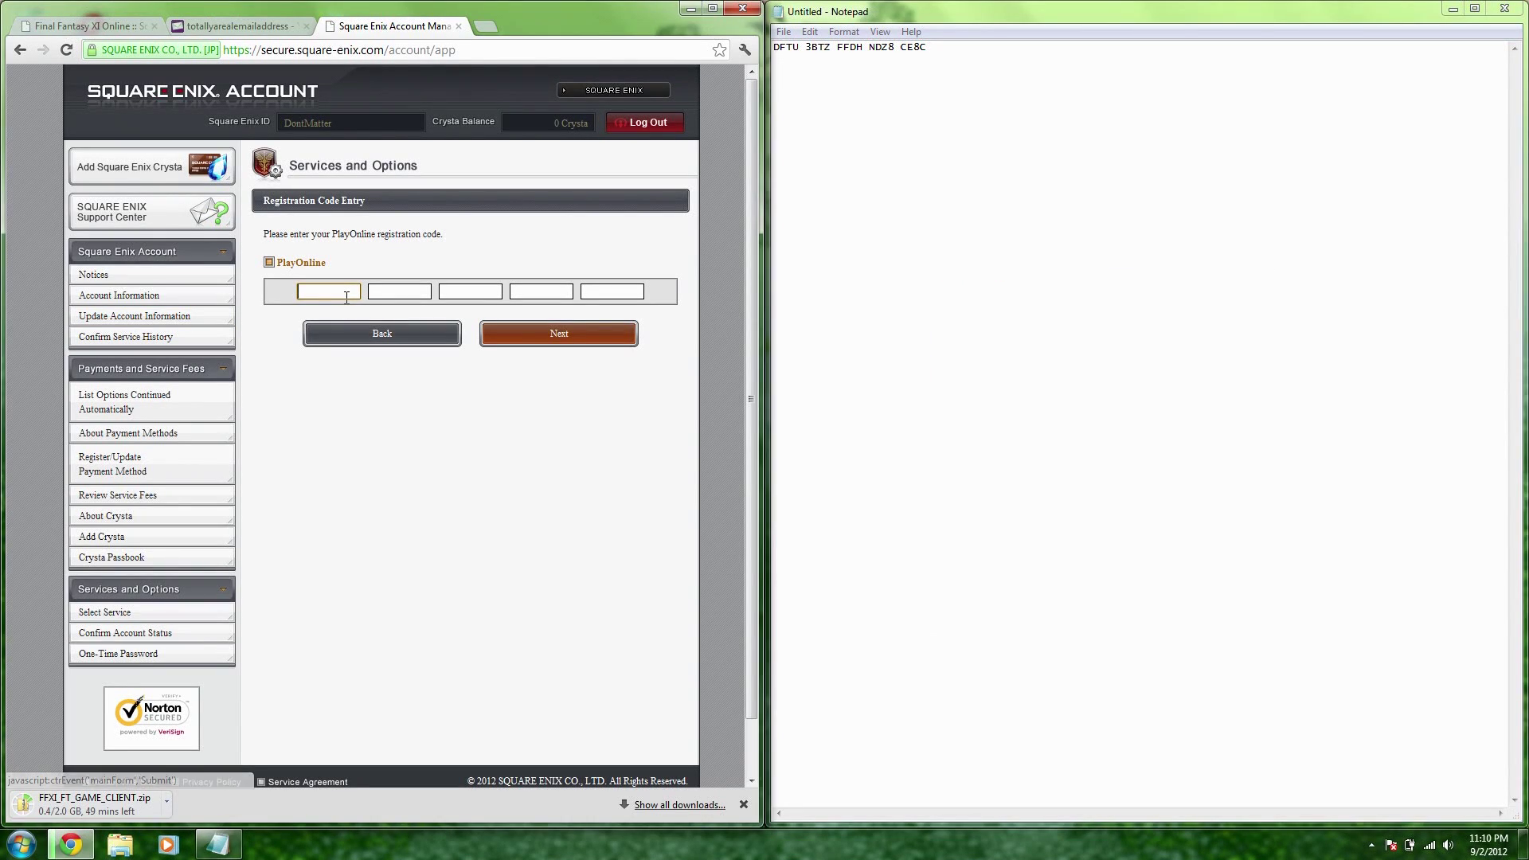
pyautogui.press('Tab')
pyautogui.press('Num_Lock')
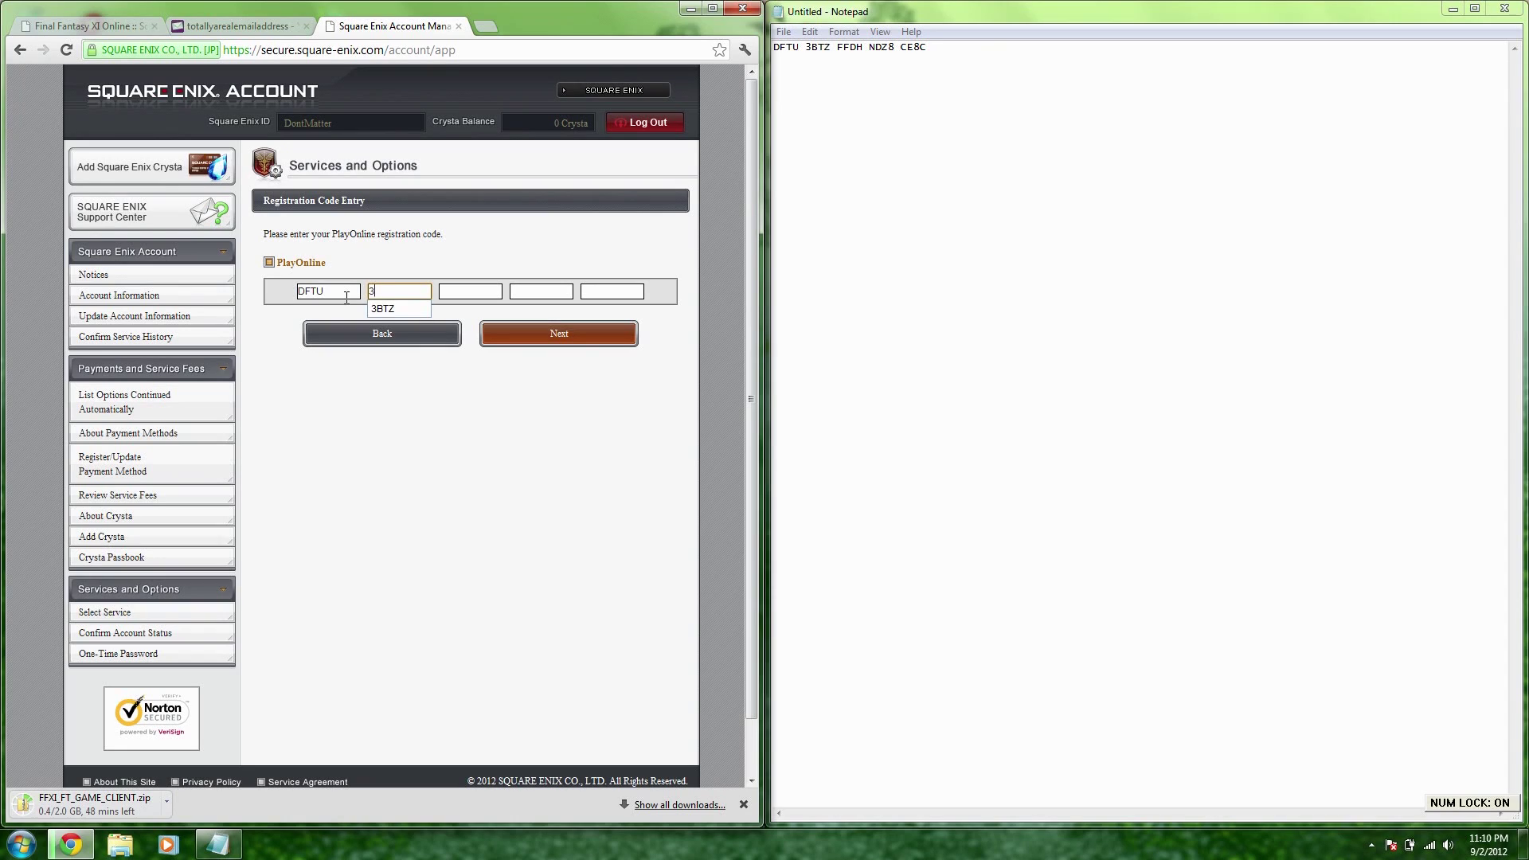
pyautogui.press('Tab')
pyautogui.press('Num_Lock')
# - Enter the last two code parts, fixing a typo, and submit the registration code
pyautogui.press('Tab')
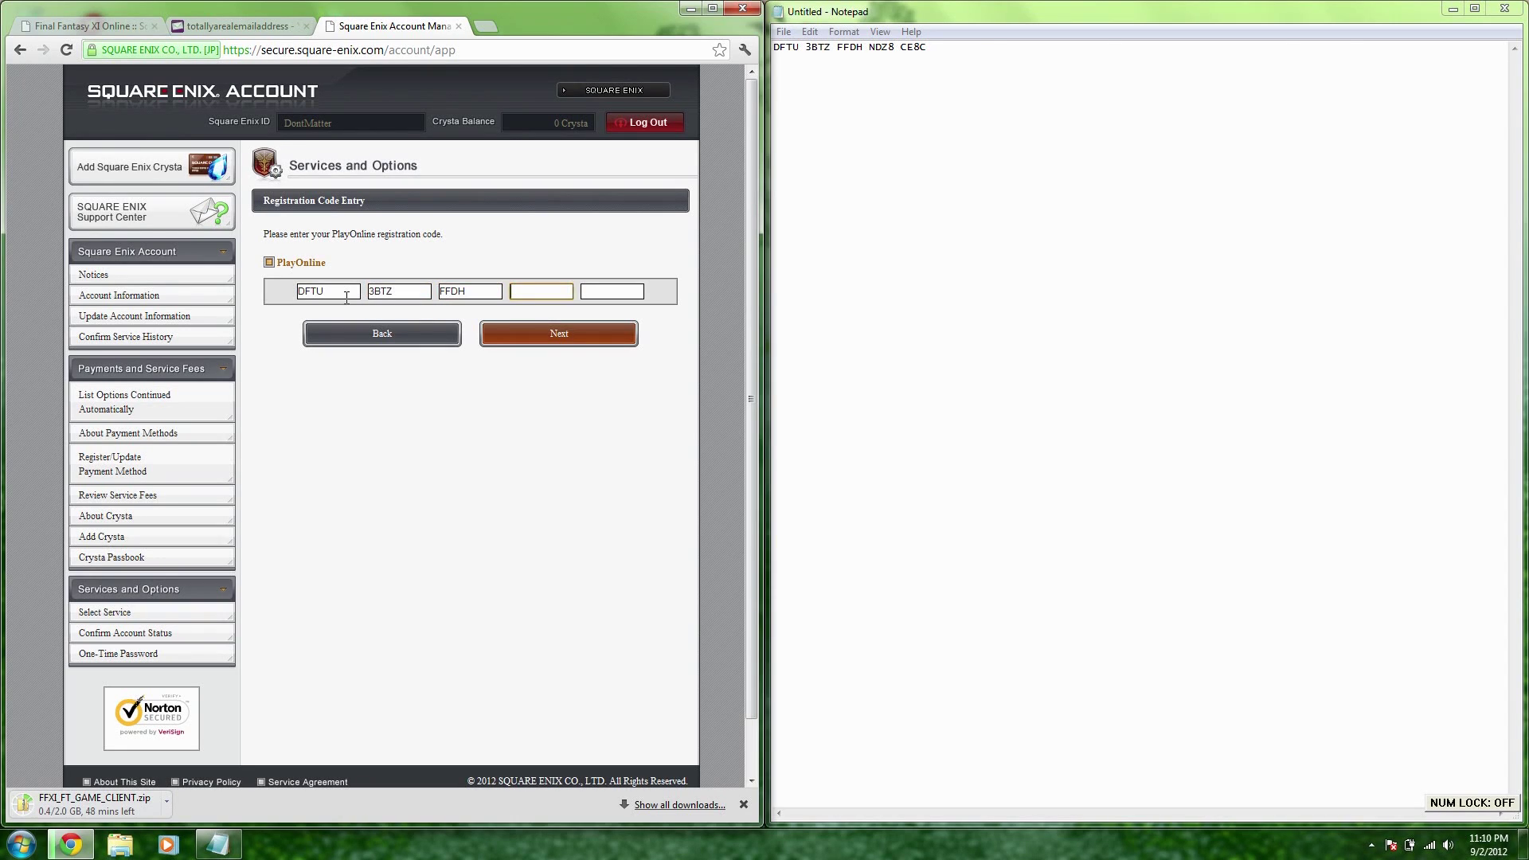
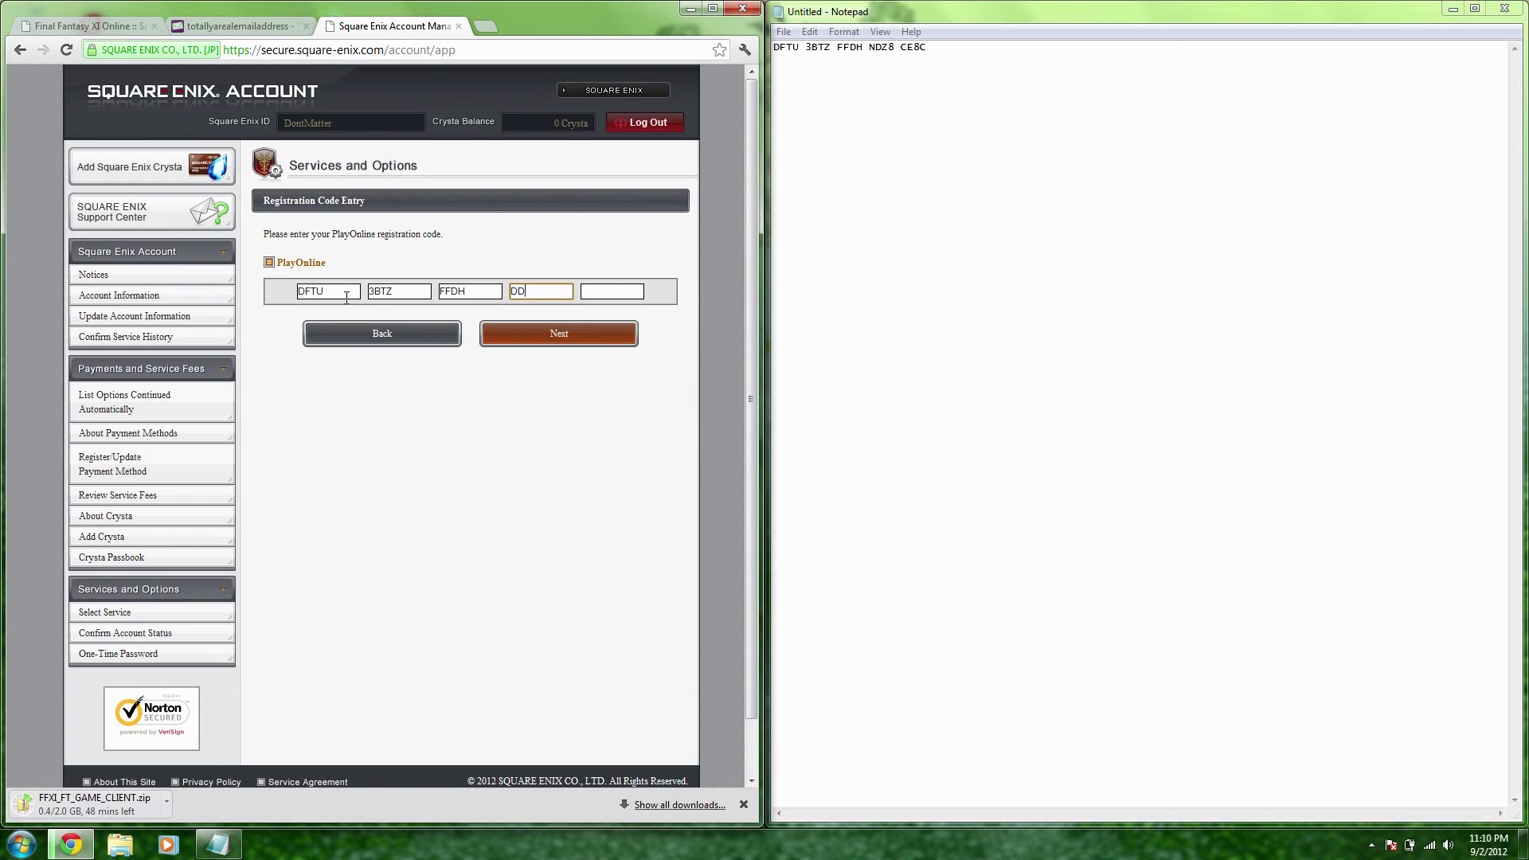
pyautogui.press('Tab')
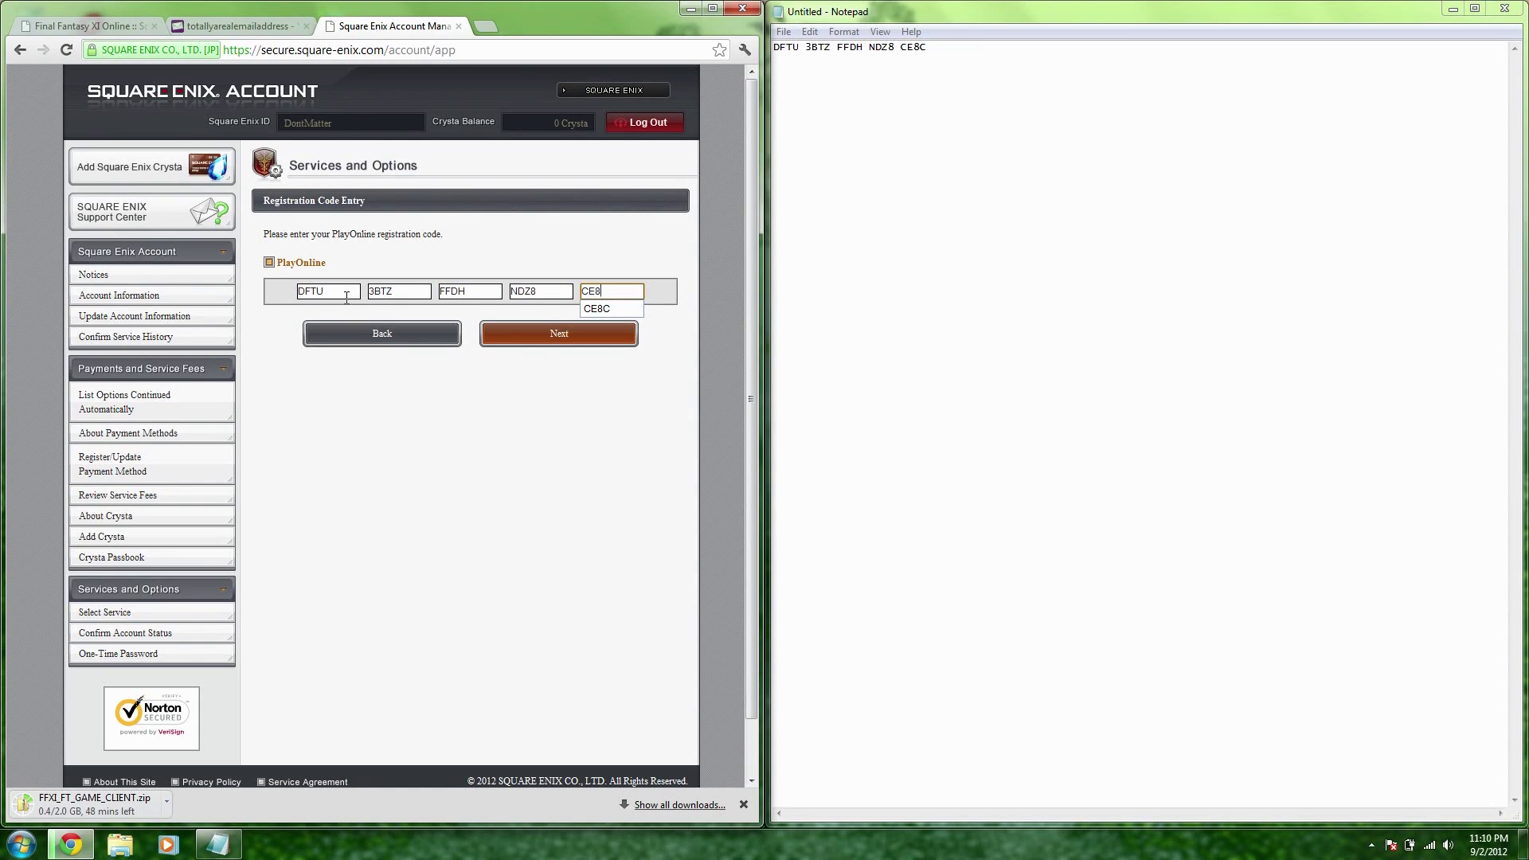
pyautogui.click(532, 641)
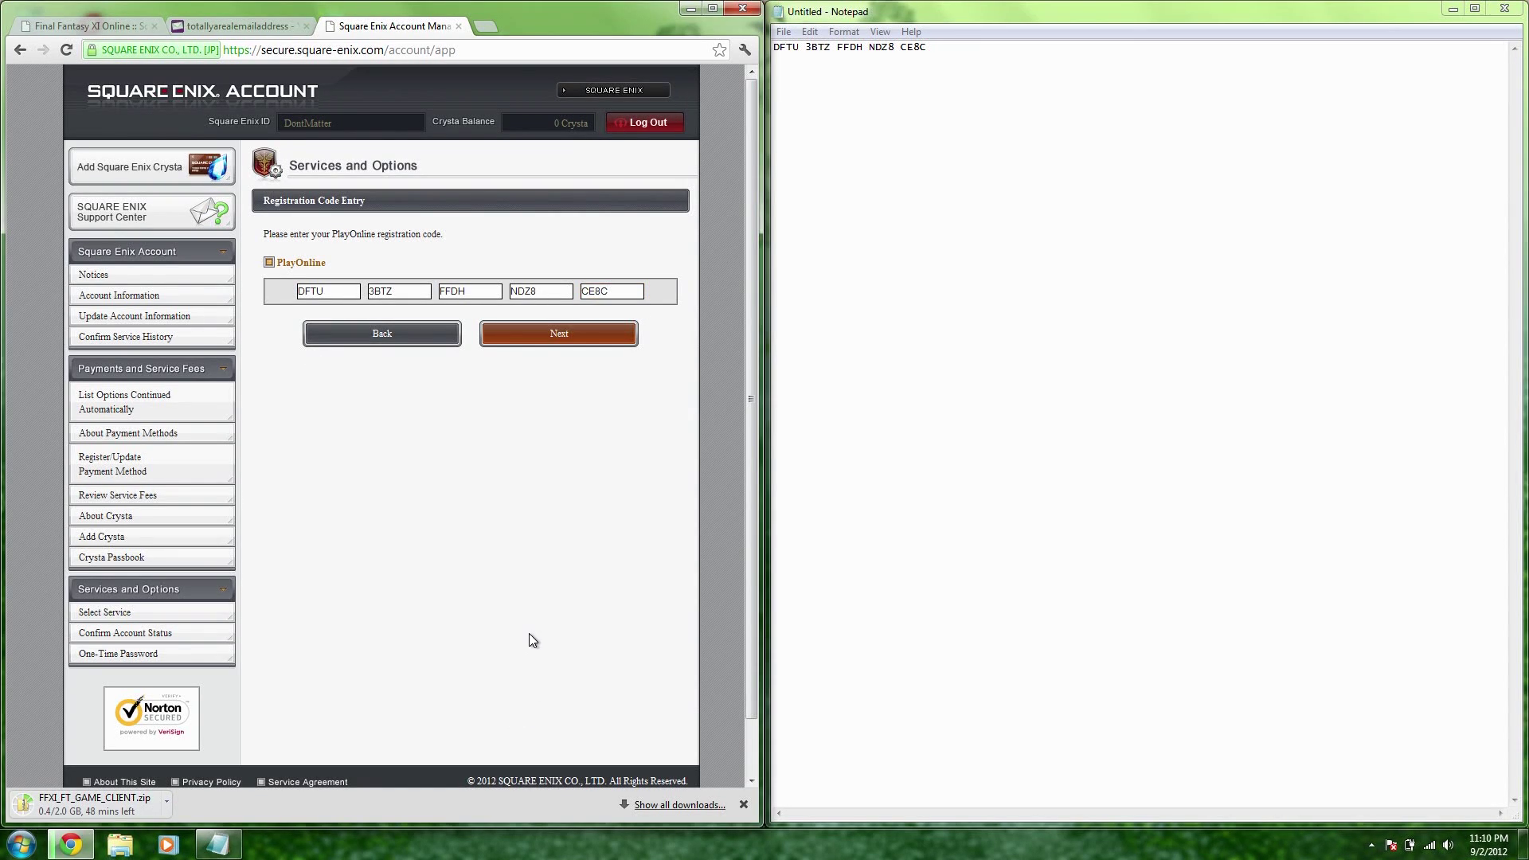
pyautogui.click(571, 334)
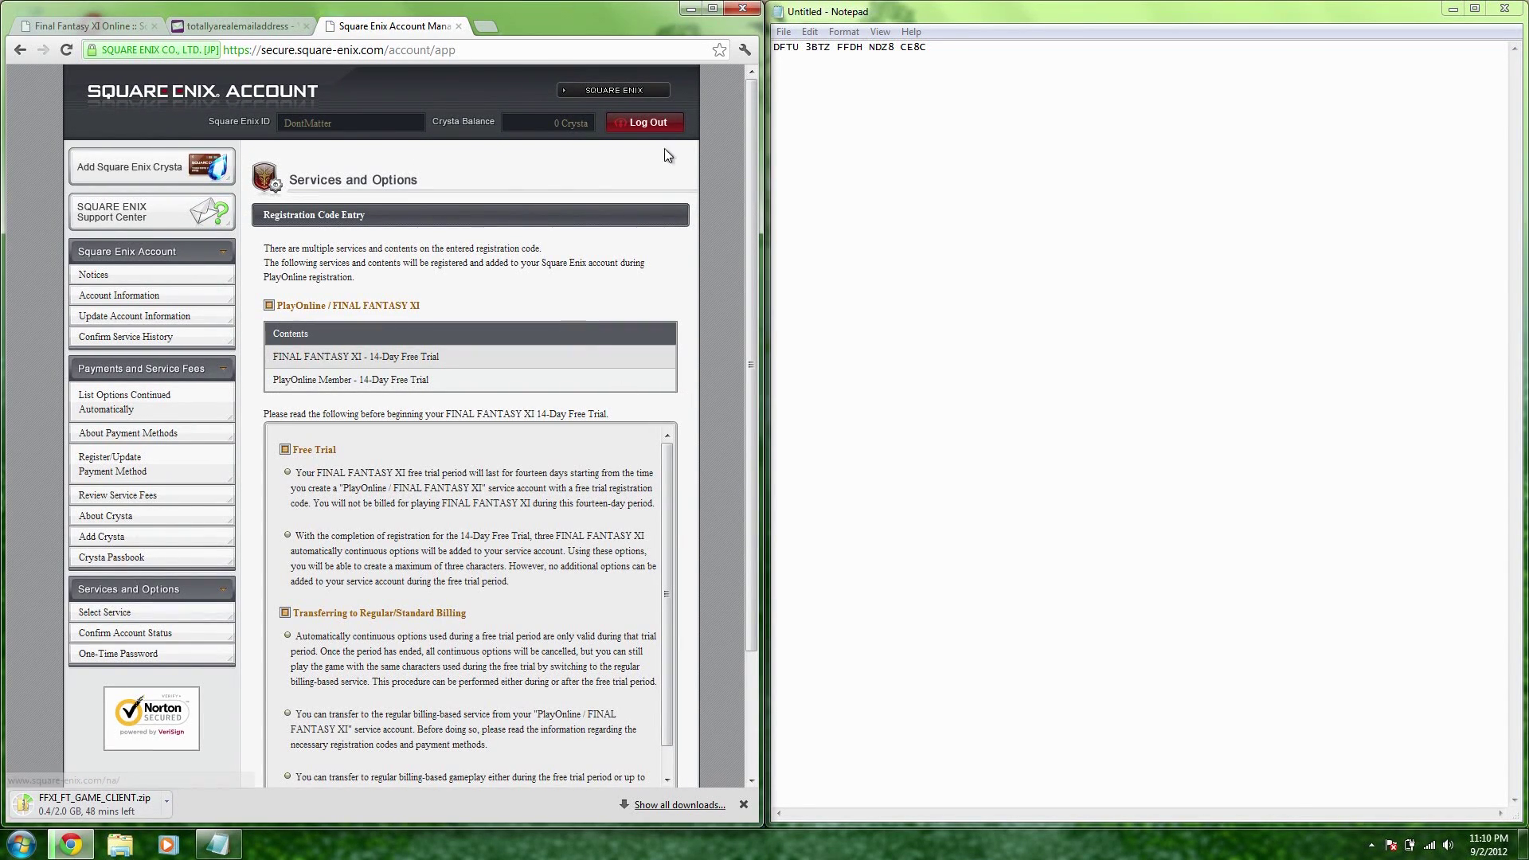
# - Maximize the browser, then accept and submit the FINAL FANTASY XI 14-Day Free Trial user agreement
pyautogui.click(710, 12)
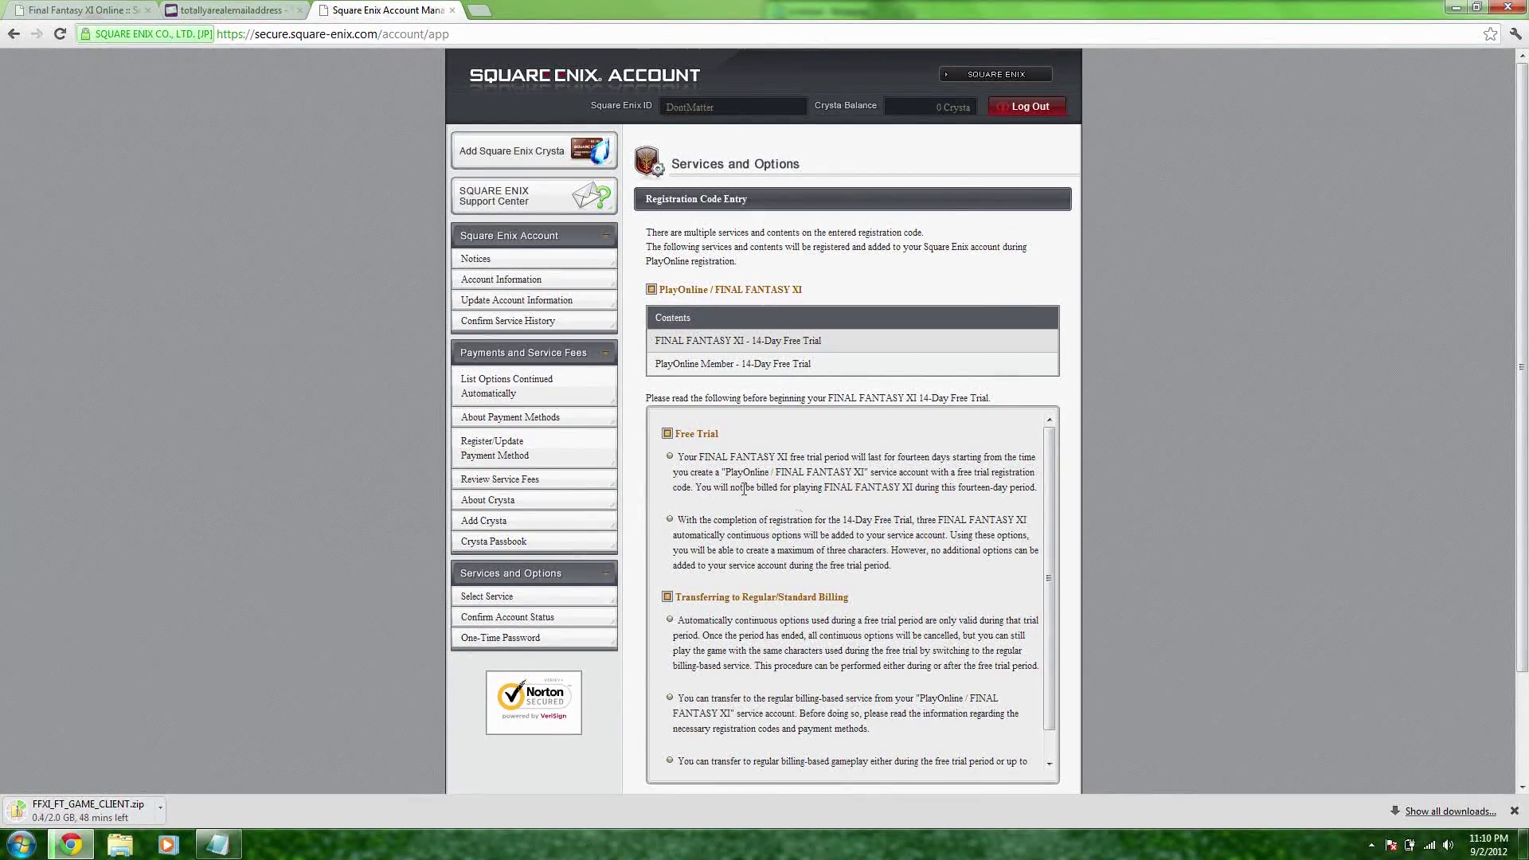
pyautogui.scroll(-2, 1032, 534)
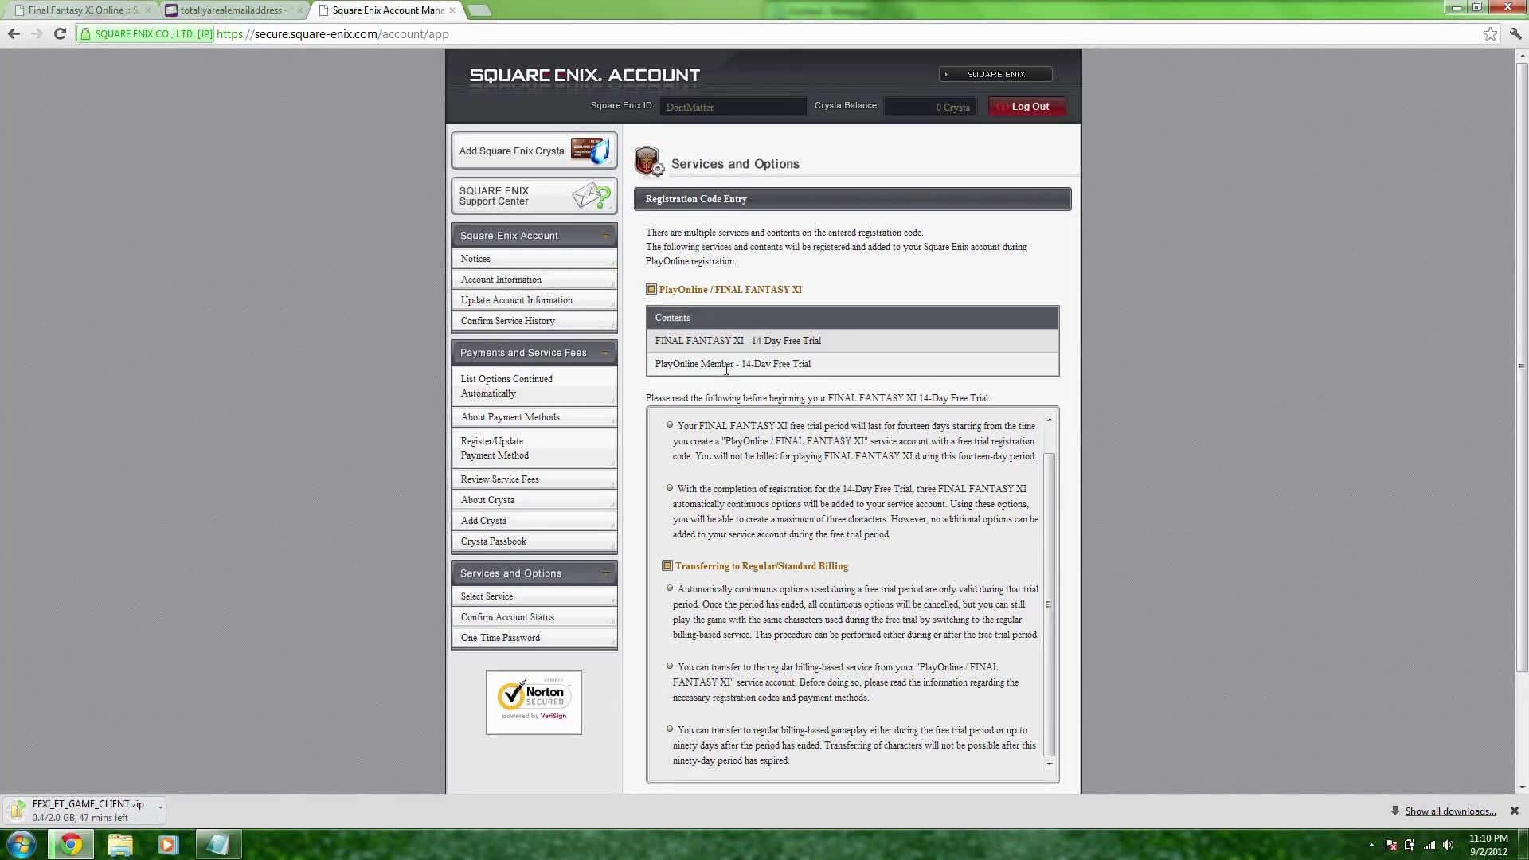
pyautogui.scroll(-3, 1097, 549)
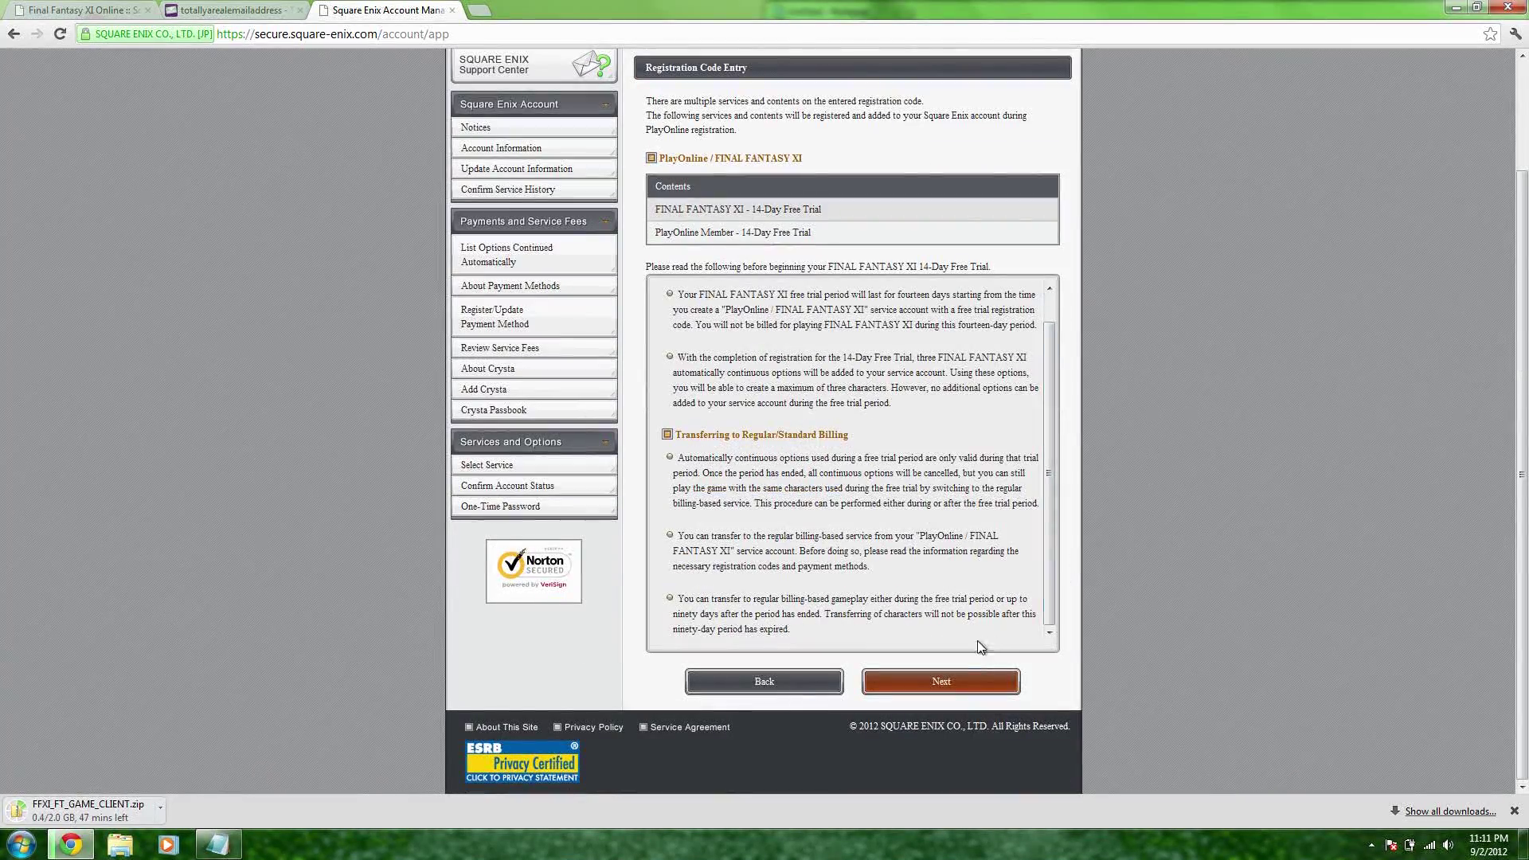
pyautogui.click(969, 678)
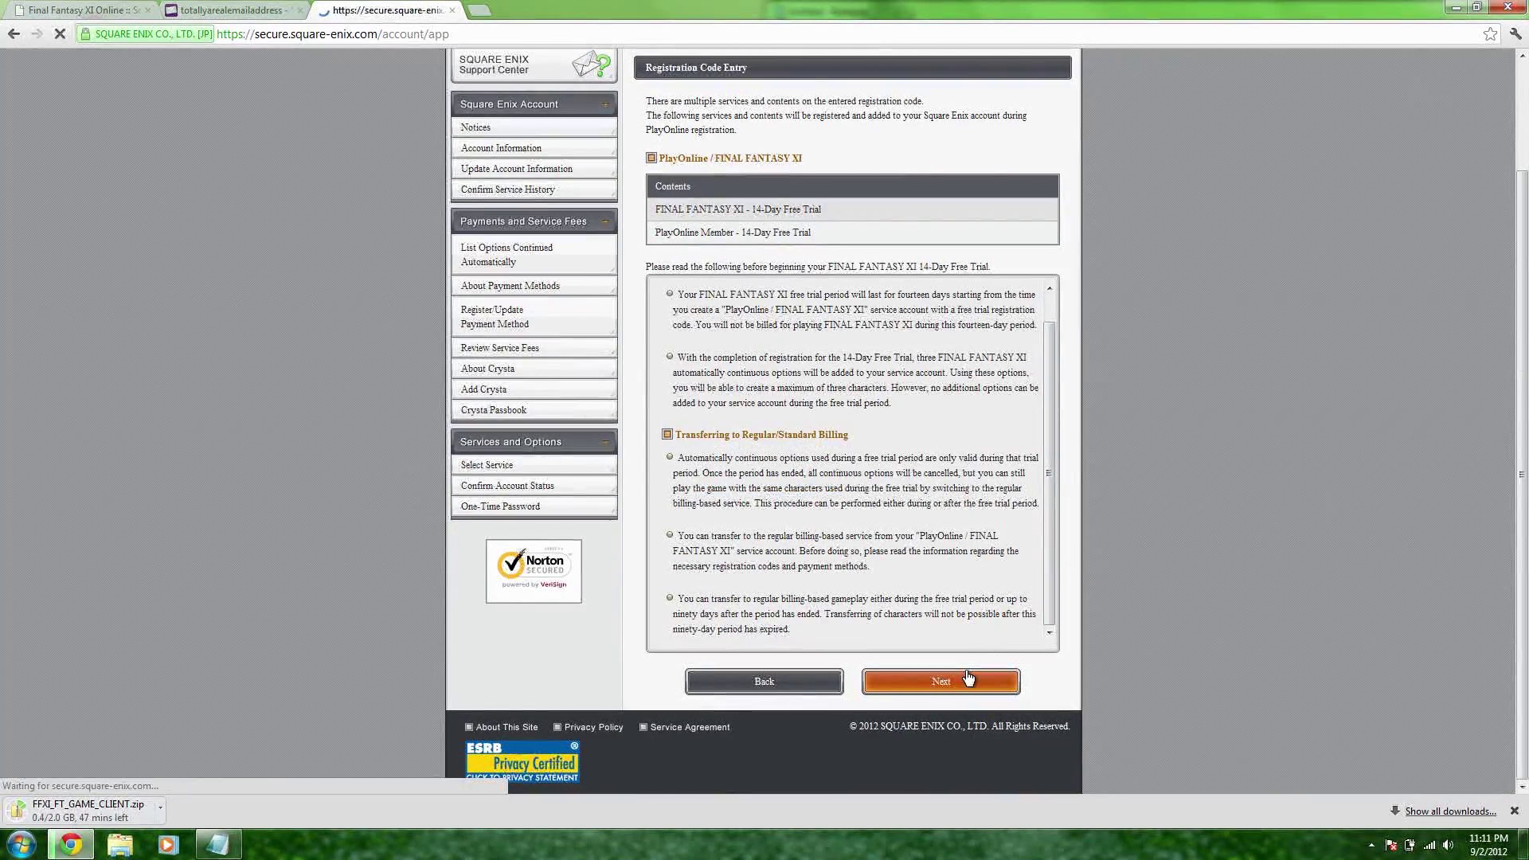
pyautogui.scroll(-15, 829, 493)
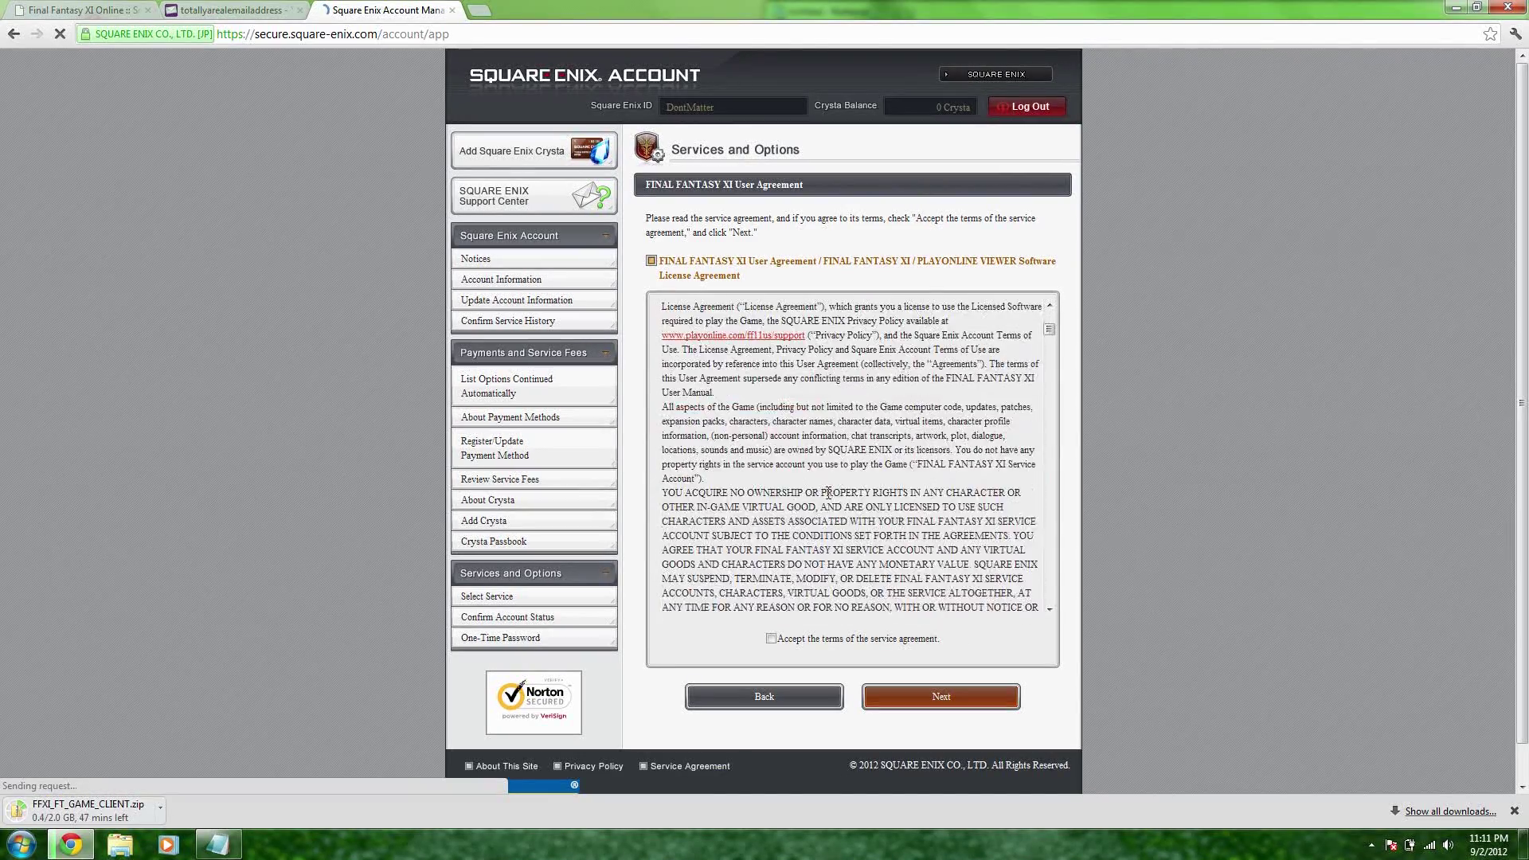
pyautogui.scroll(-15, 872, 476)
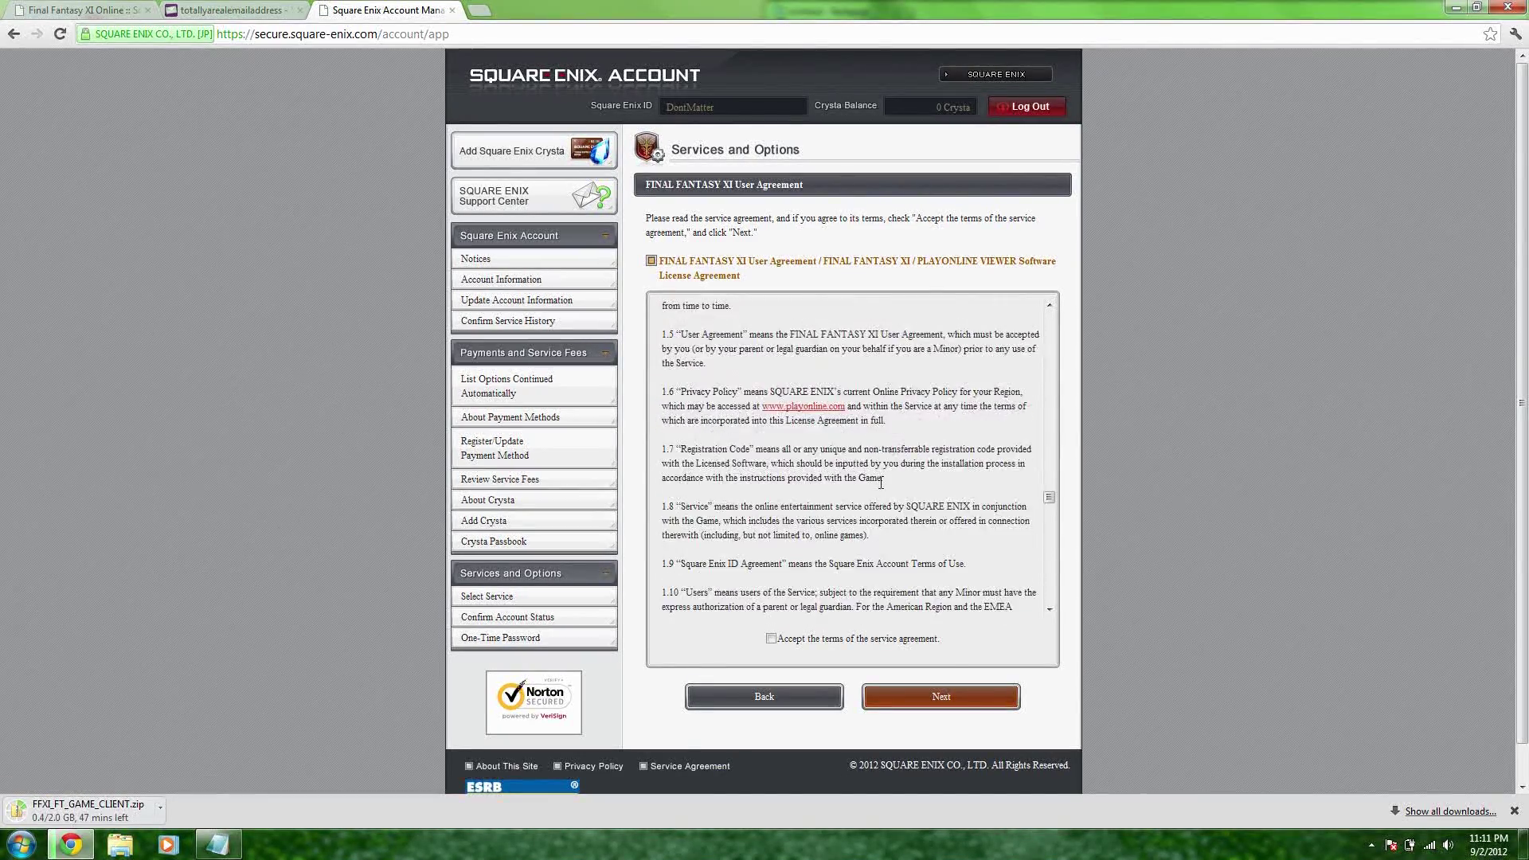
pyautogui.scroll(1, 860, 526)
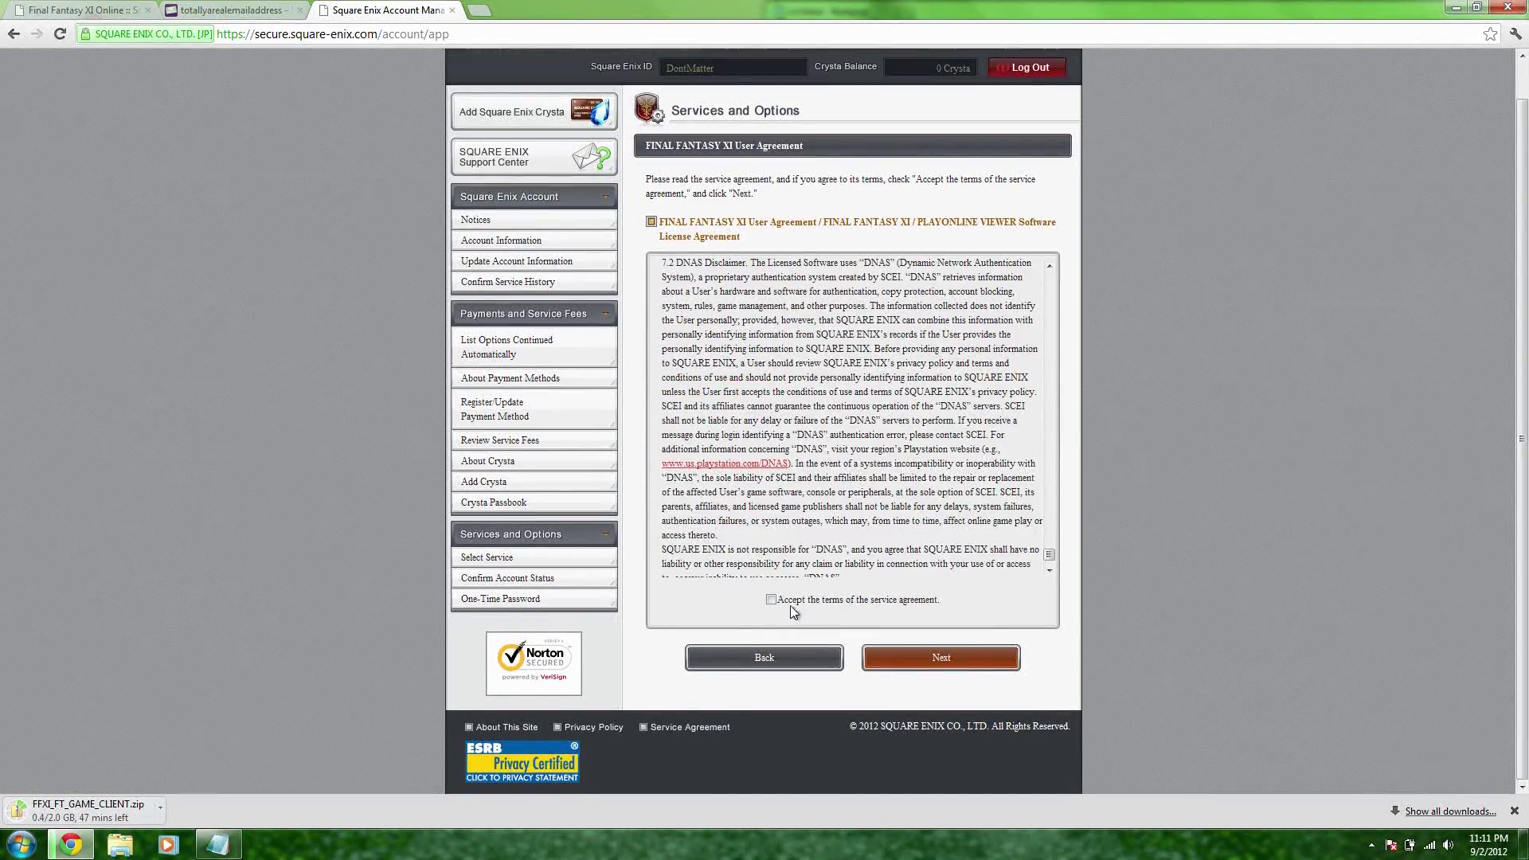
pyautogui.click(933, 655)
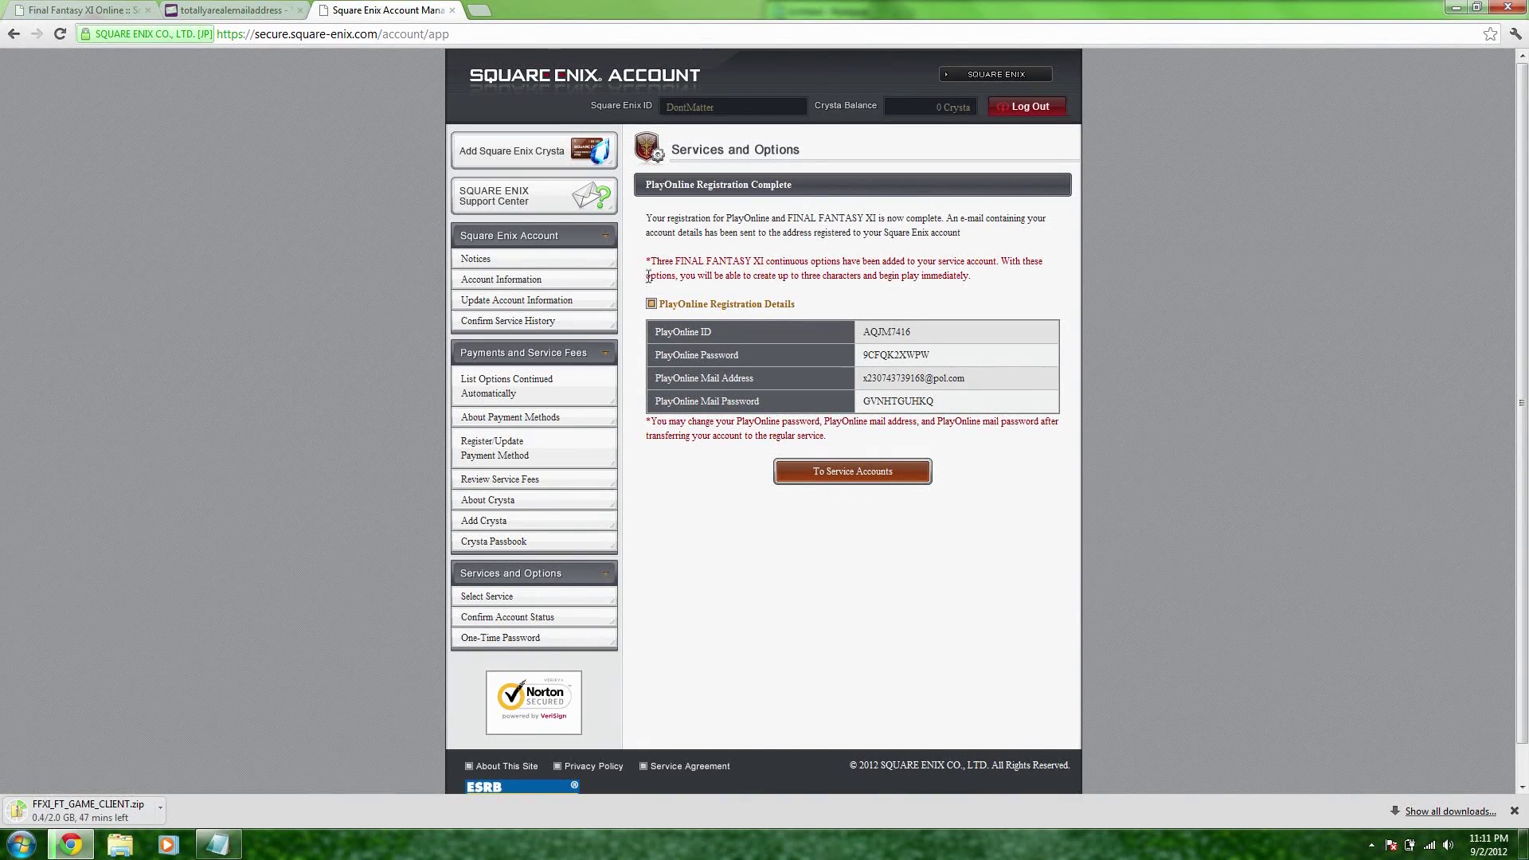
# - Select the PlayOnline registration details on the Registration Complete page, then go to the mail tab
pyautogui.moveTo(649, 261); pyautogui.dragTo(850, 335)
pyautogui.click(1033, 432)
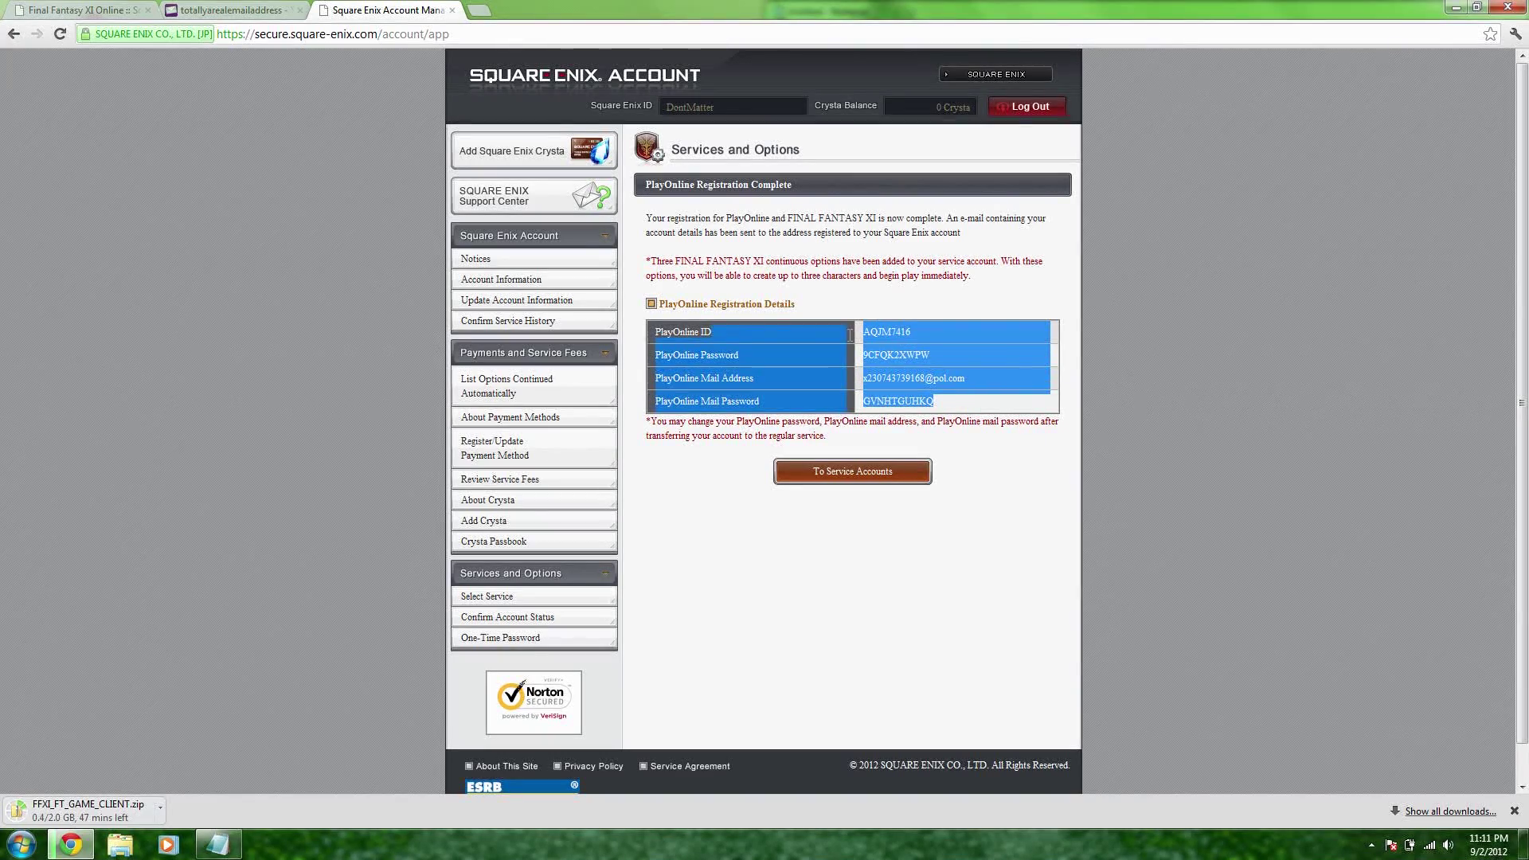
pyautogui.click(654, 335)
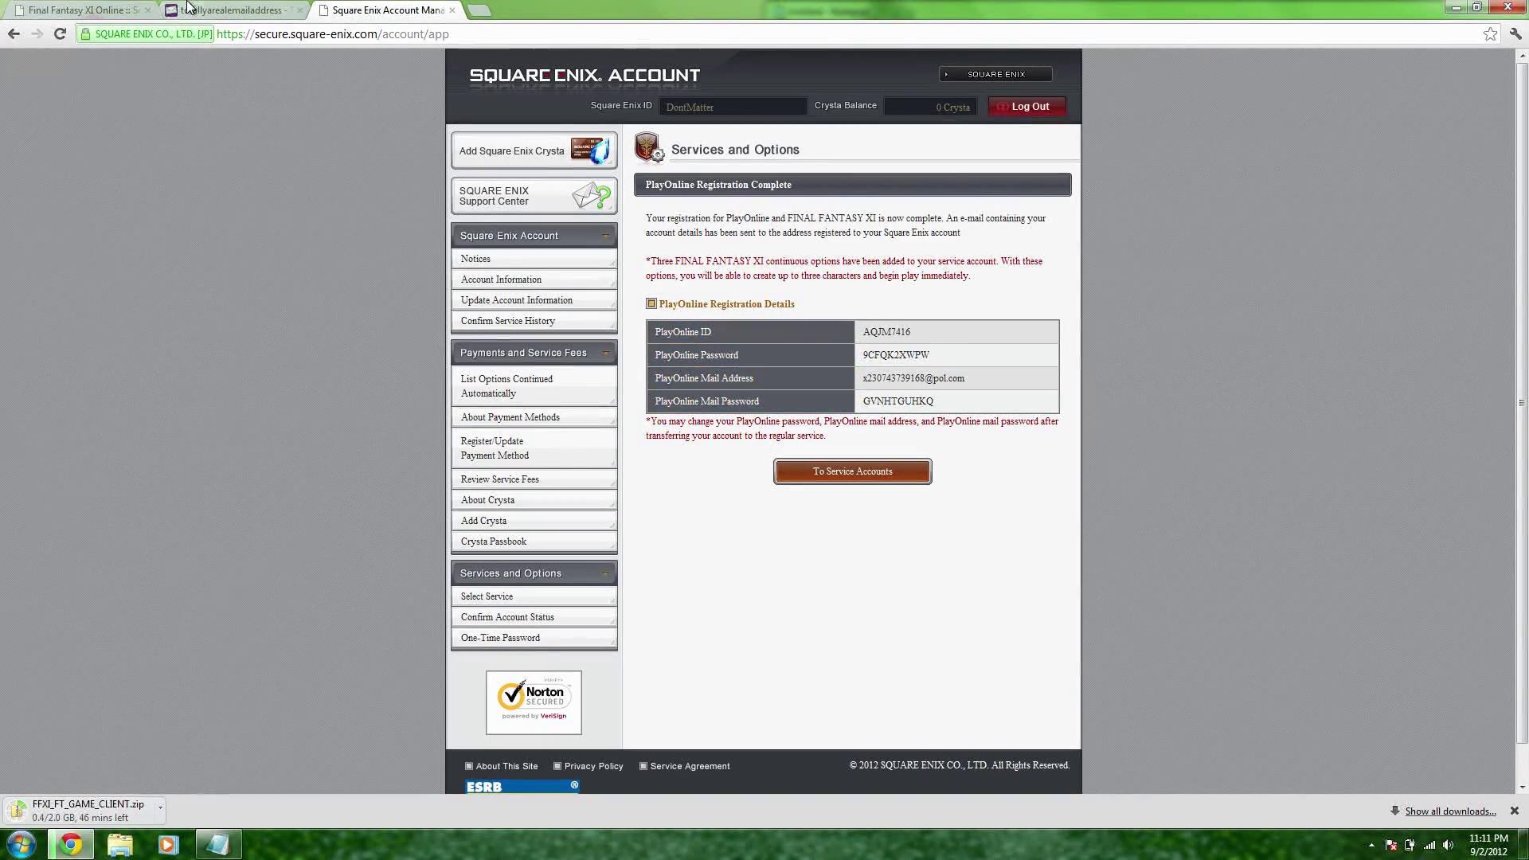
pyautogui.click(191, 9)
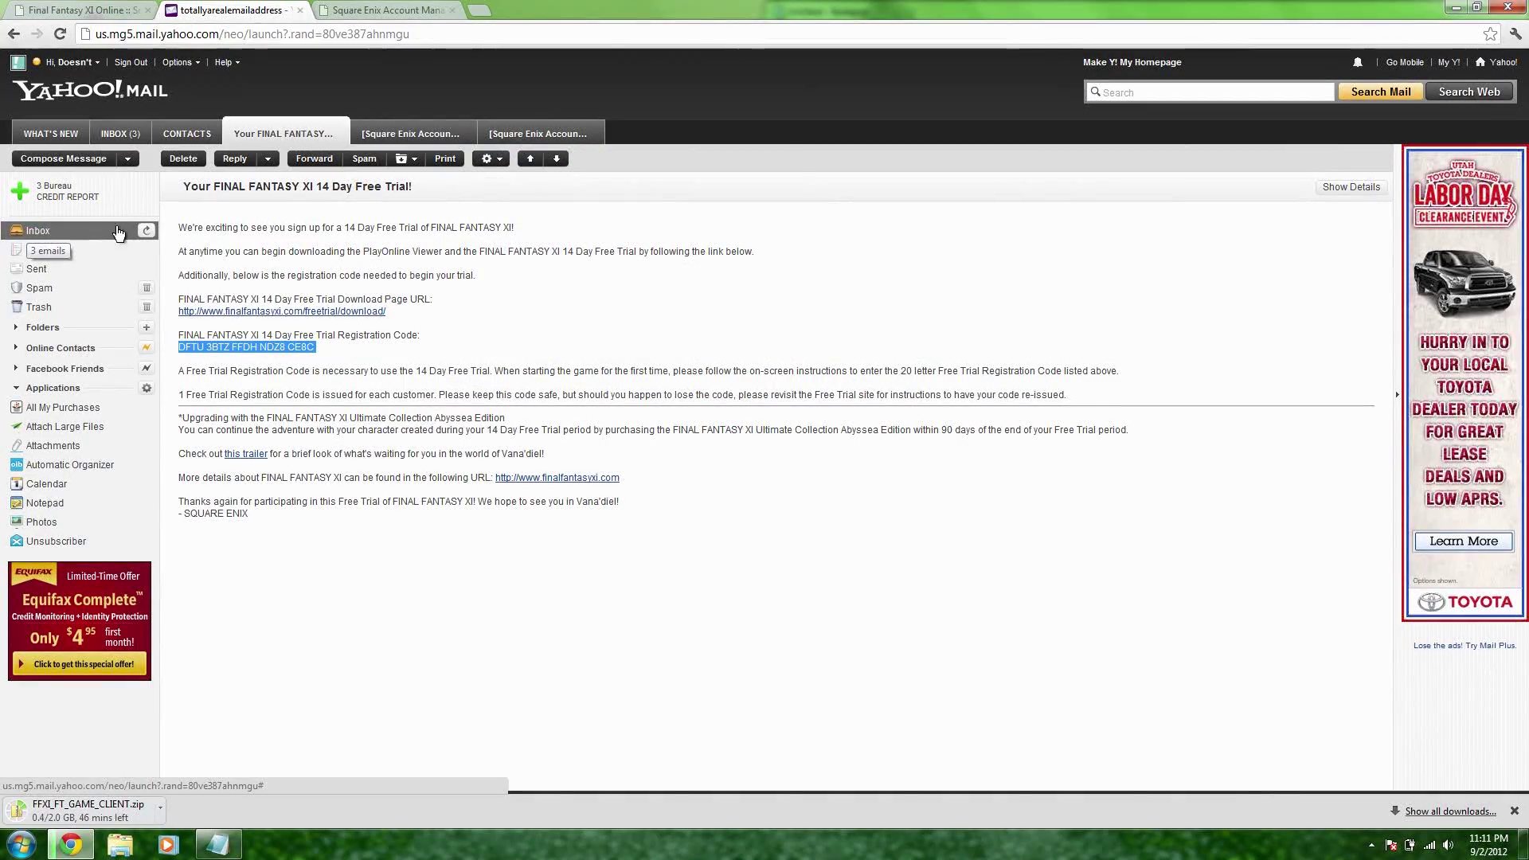
# - Refresh the inbox and open the '[Square Enix Account] PlayOnline' Registration Completed email
pyautogui.click(146, 231)
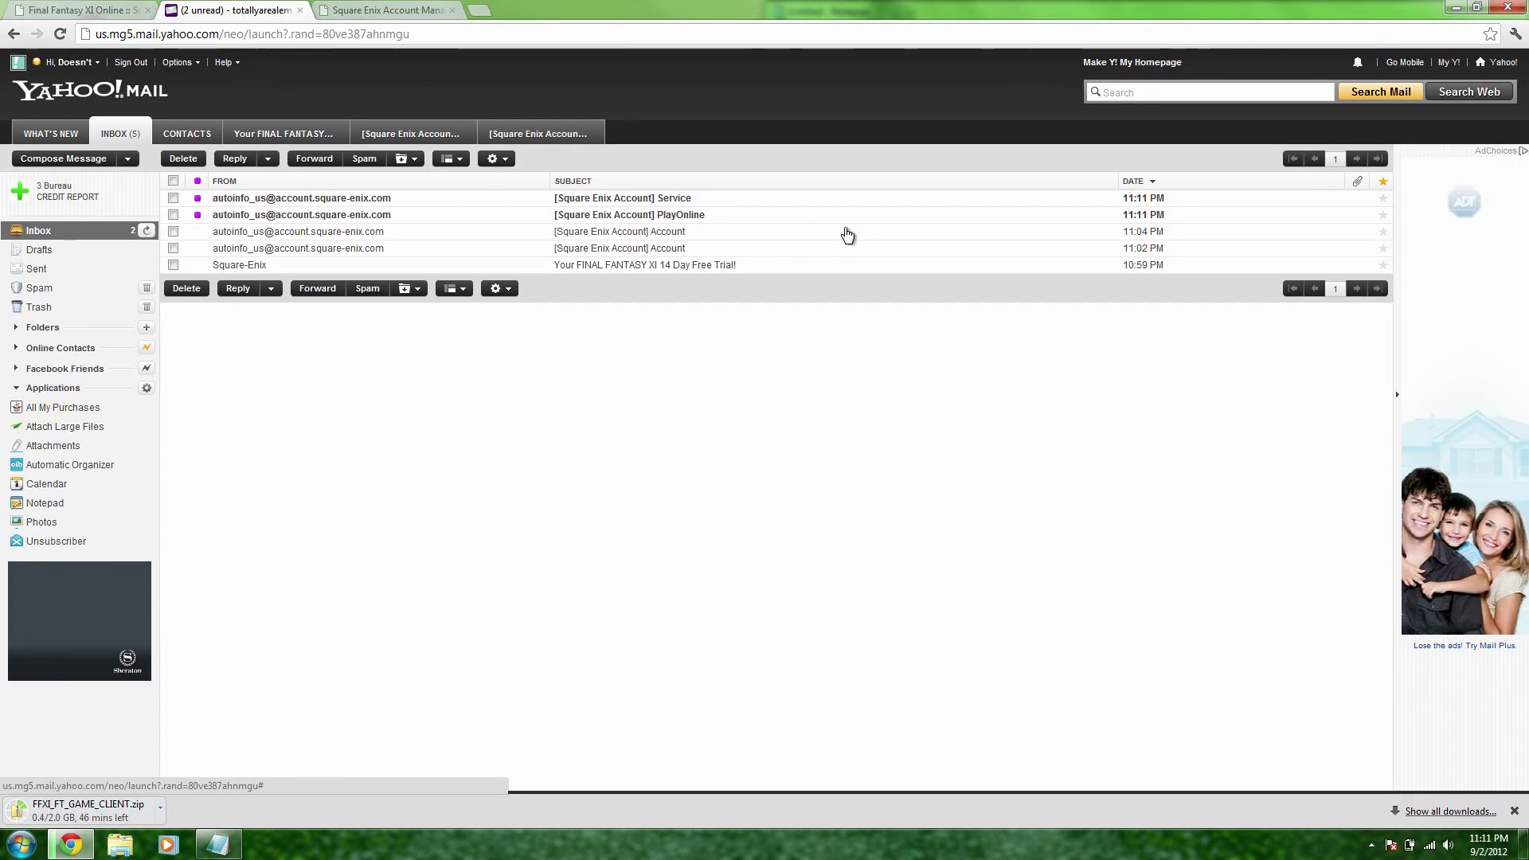
pyautogui.click(694, 213)
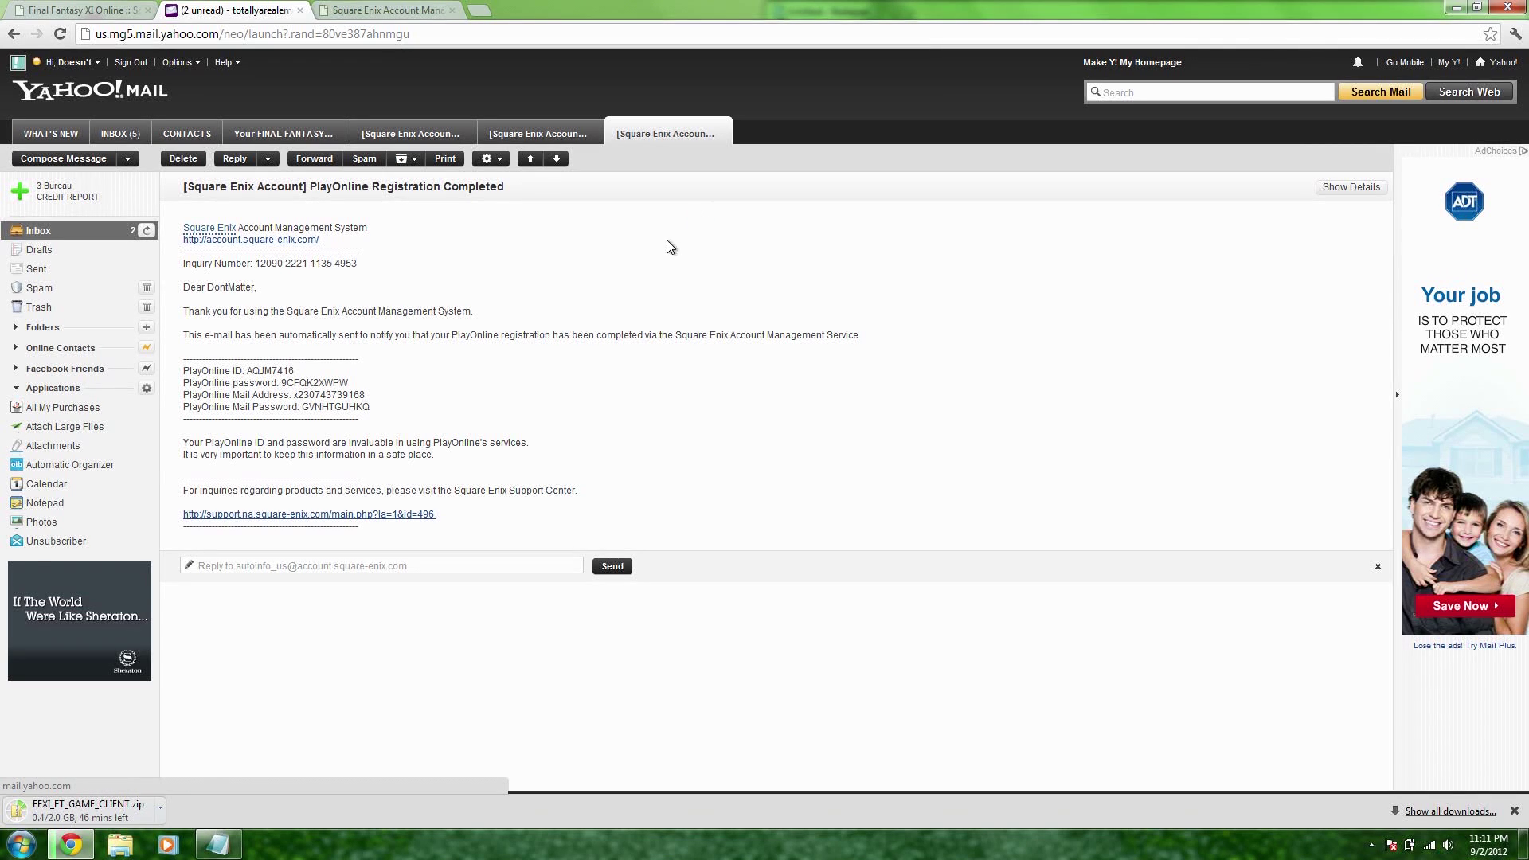
pyautogui.click(531, 160)
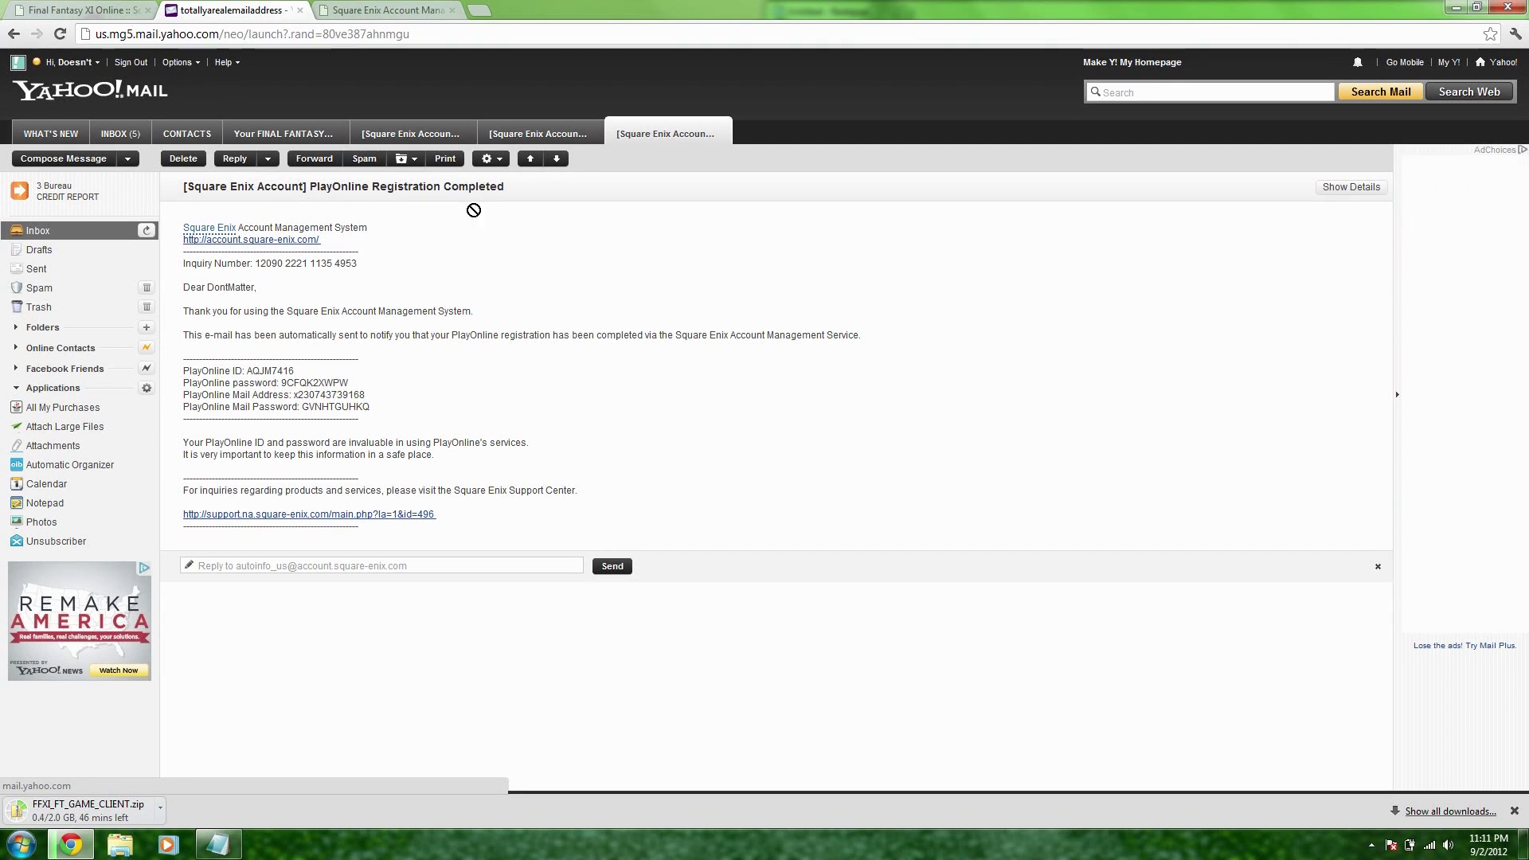
# - Open Square Enix Account's Service Accounts page and show the downloaded FFXI_FT_GAME_CLIENT.zip in its folder
pyautogui.hotkey('ctrl', 'Tab')
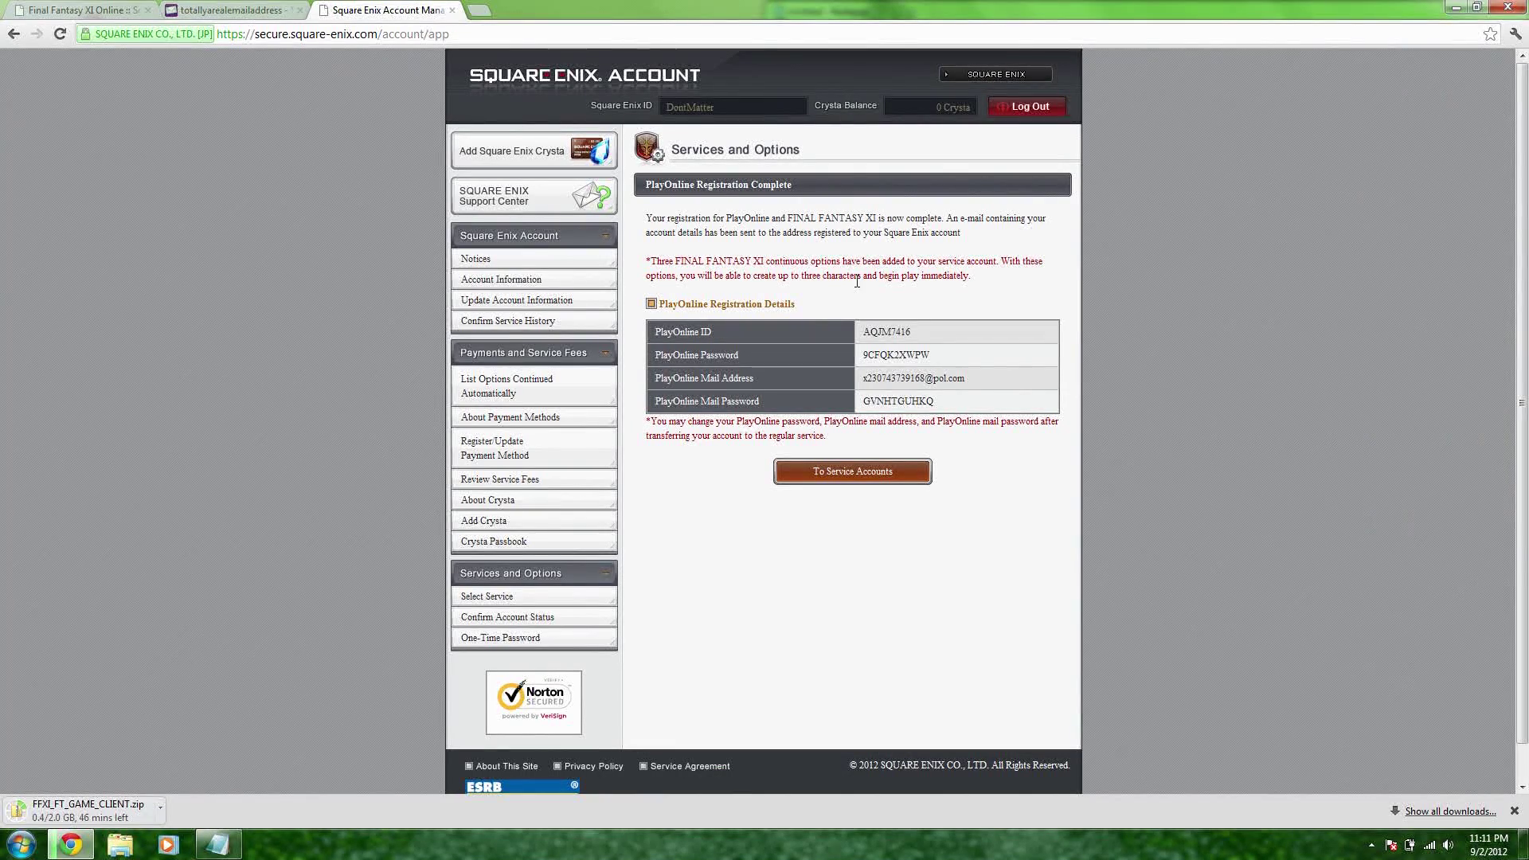
pyautogui.click(862, 477)
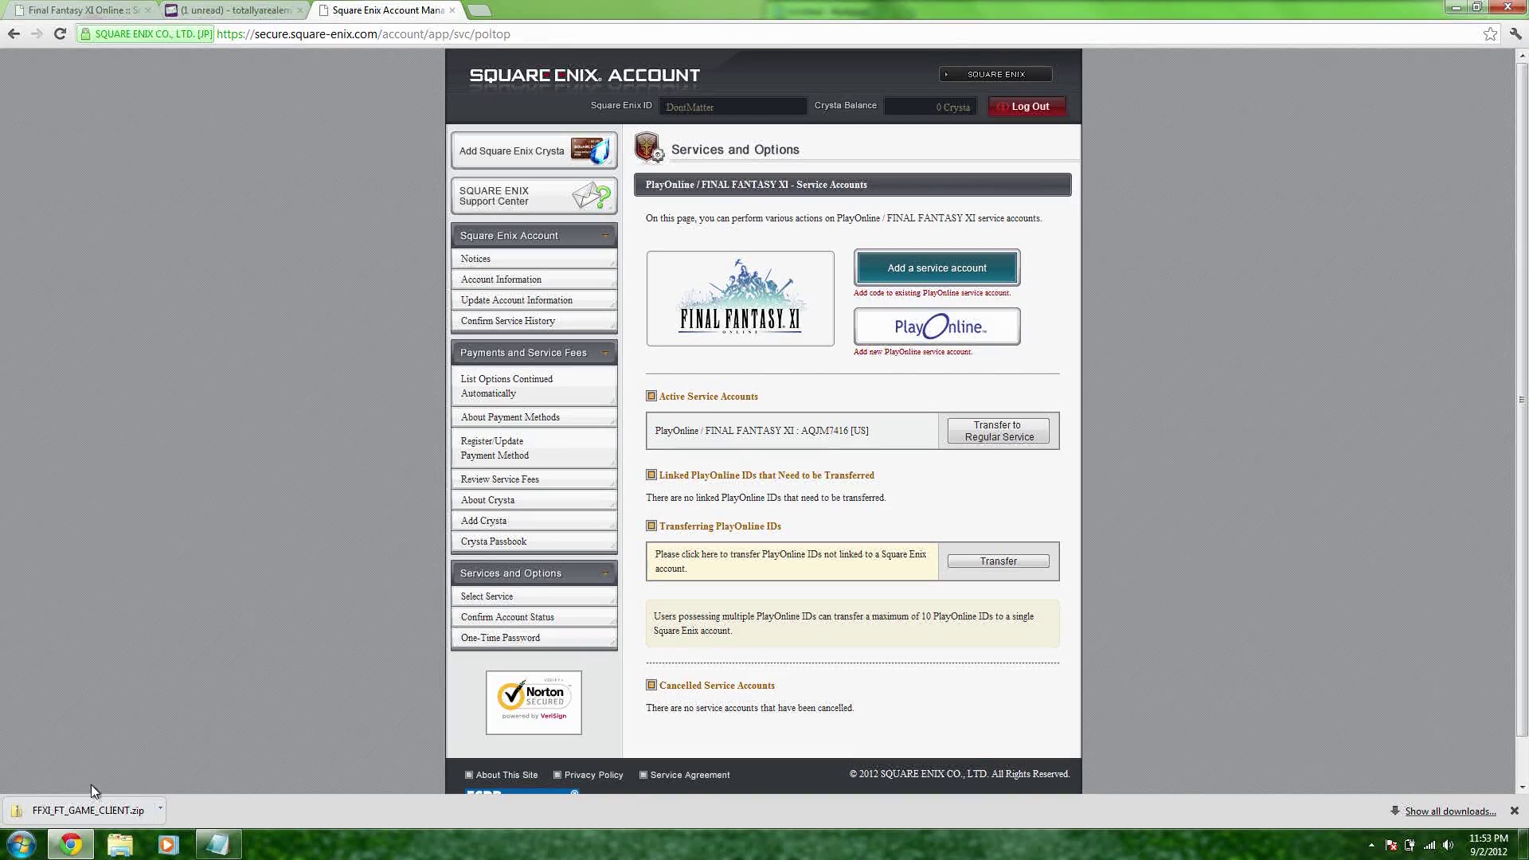
pyautogui.click(162, 809)
pyautogui.click(208, 762)
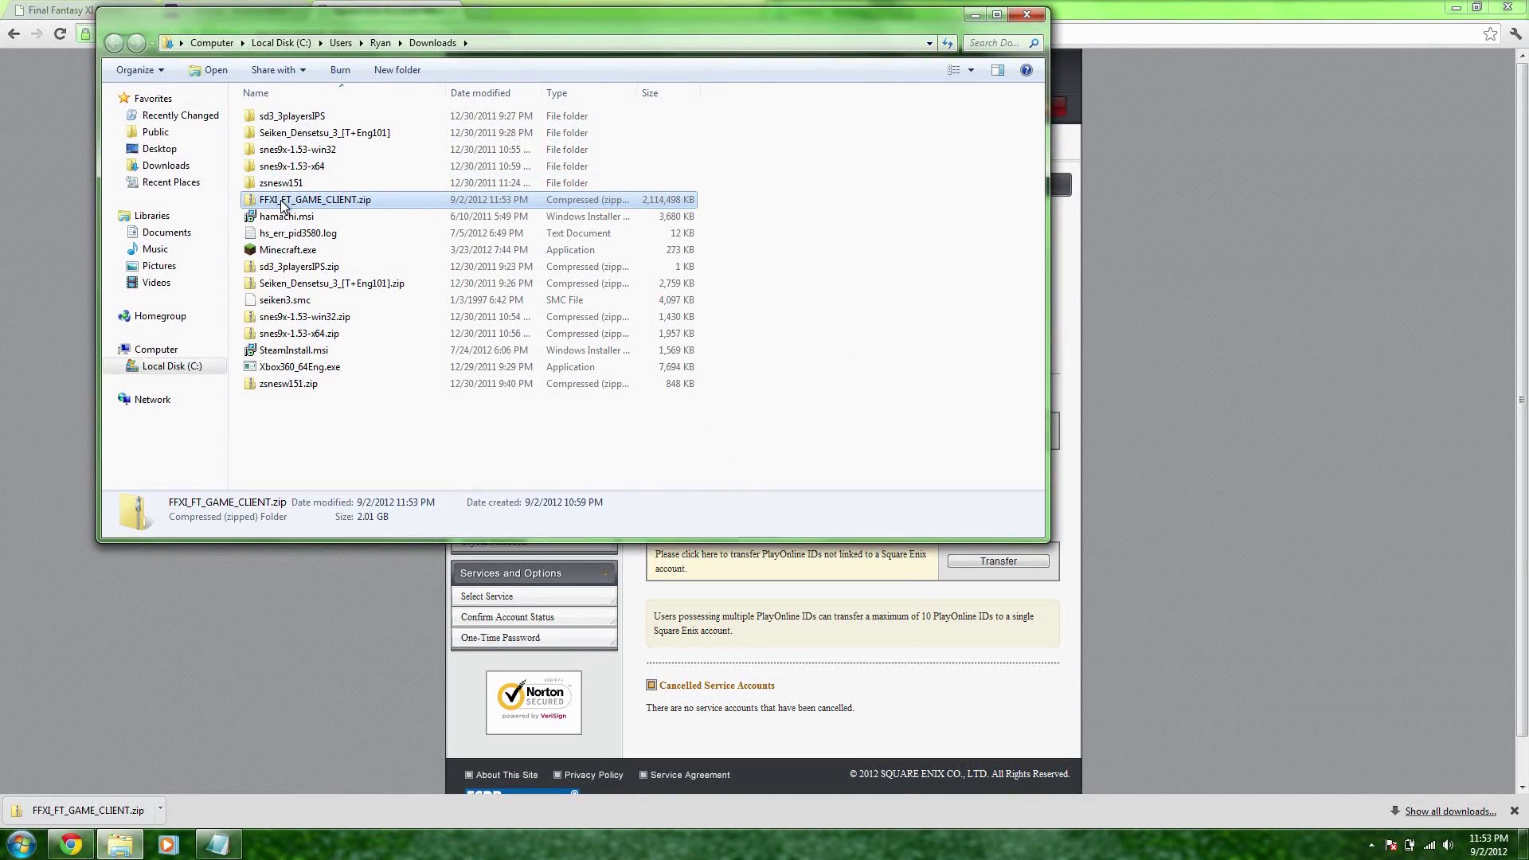
# - Extract FFXI_FT_GAME_CLIENT.zip with 7-Zip into its own FFXI_FT_GAME_CLIENT folder
pyautogui.rightClick(281, 200)
pyautogui.moveTo(363, 274)
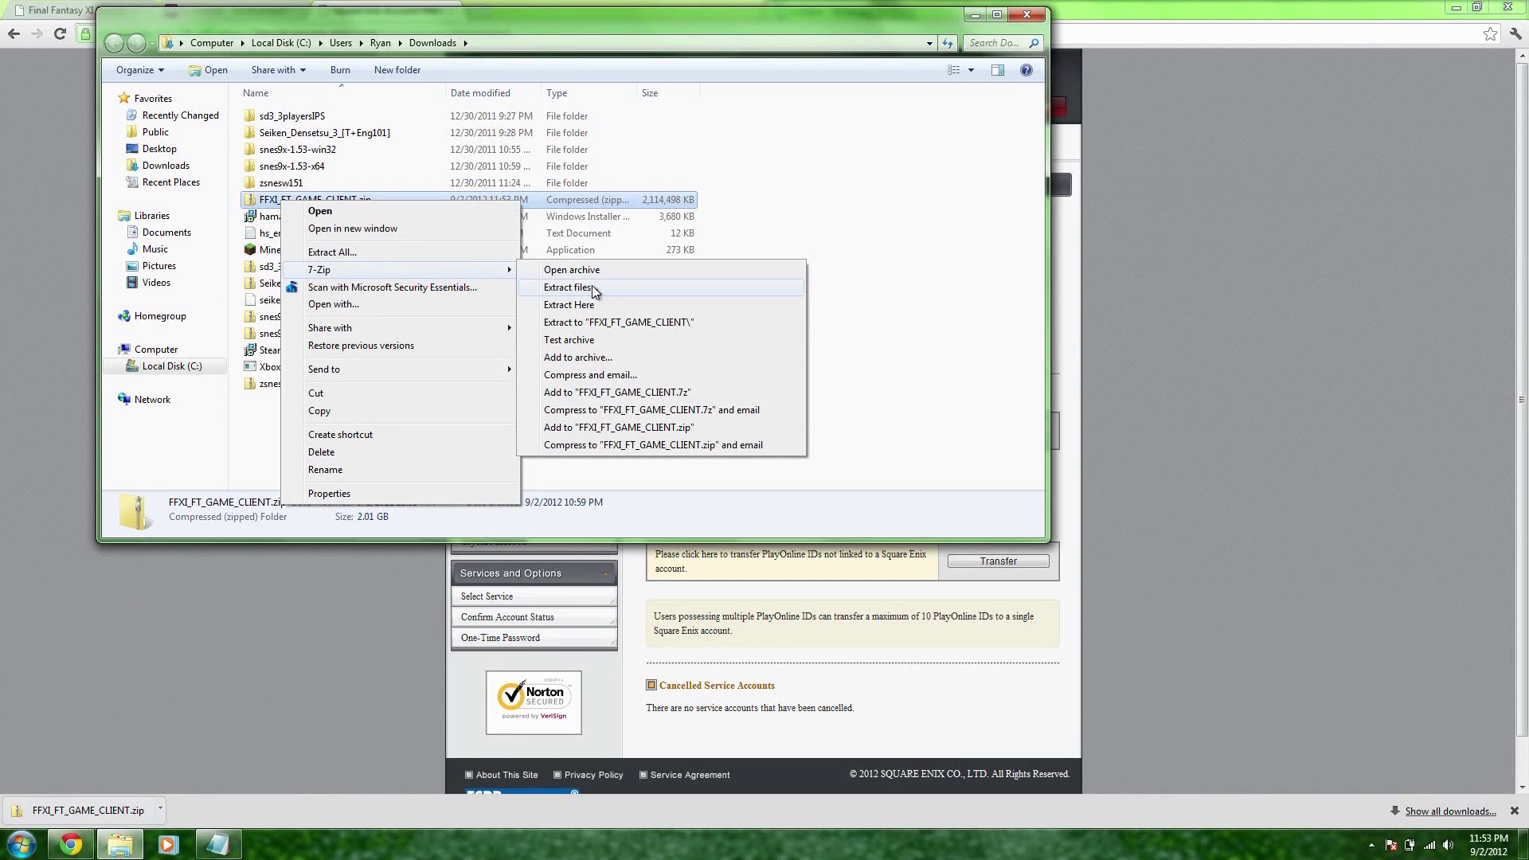
pyautogui.click(618, 322)
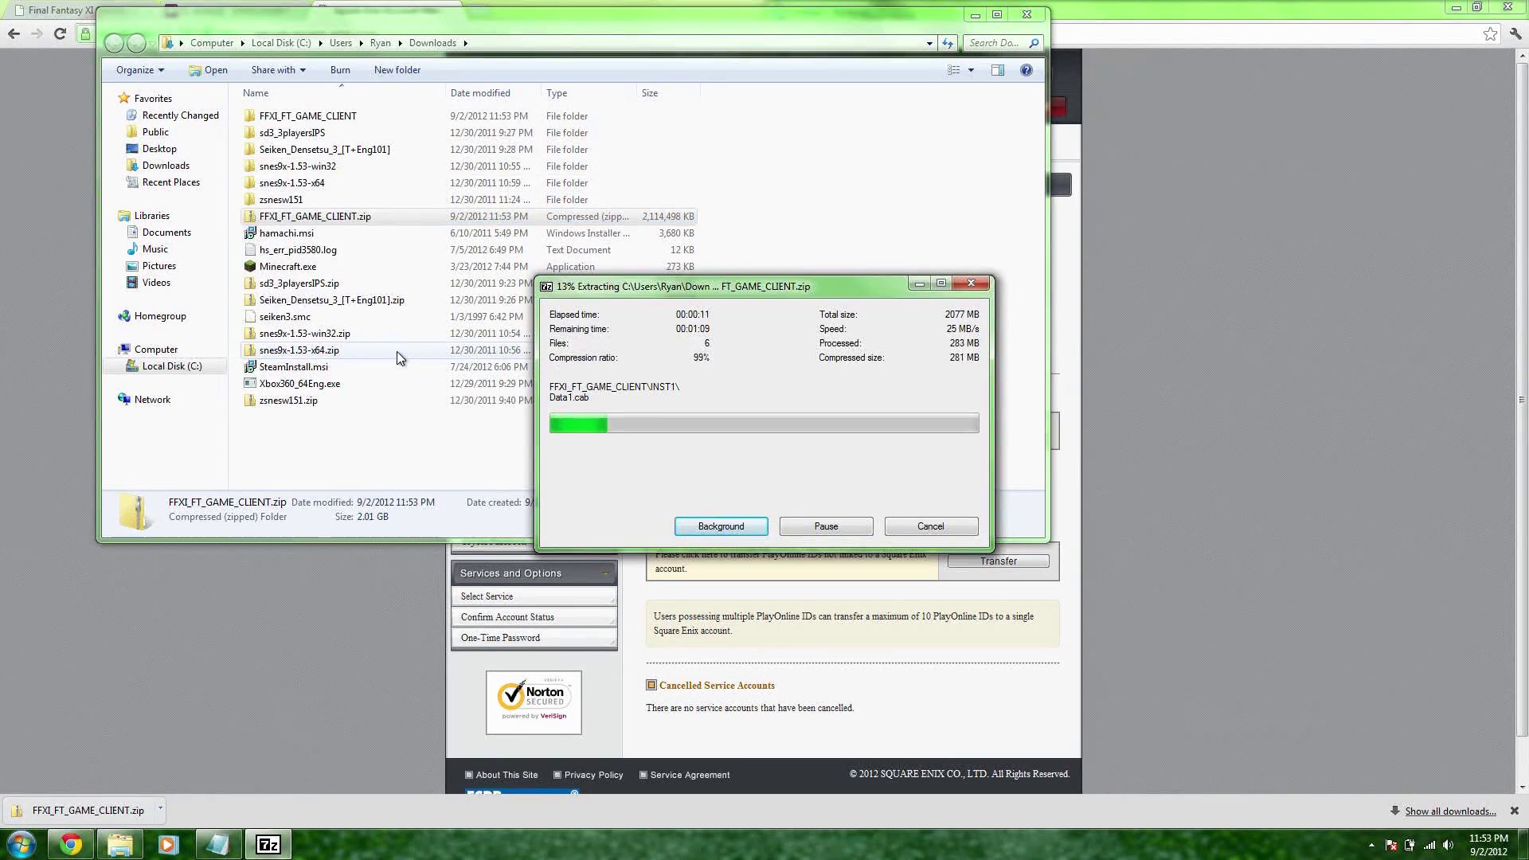
# - Open the extracted FFXI_FT_GAME_CLIENT folder and run Autorun.exe
pyautogui.doubleClick(308, 115)
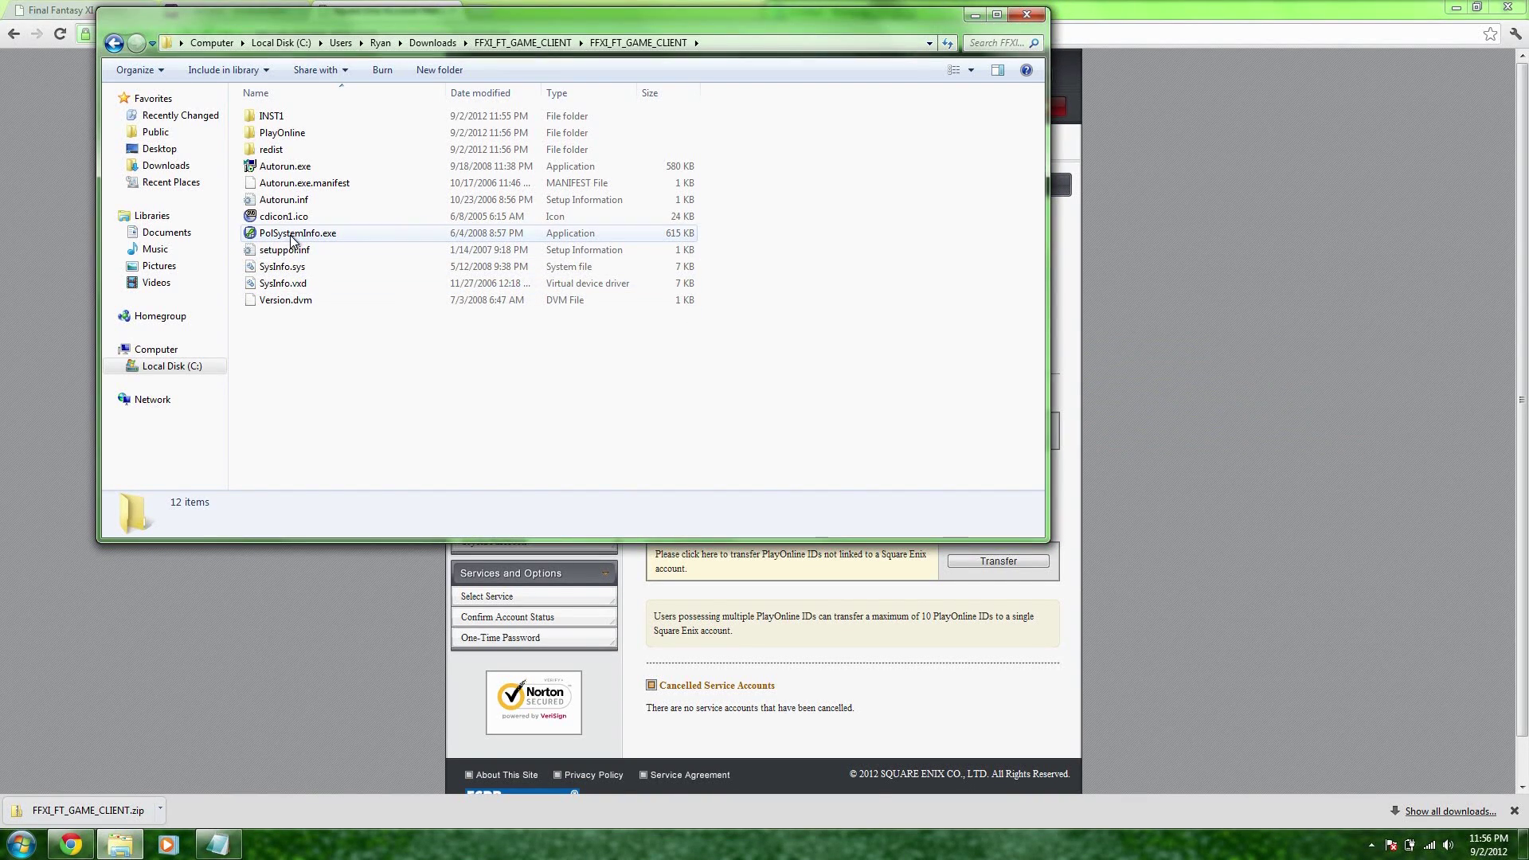
pyautogui.click(291, 171)
pyautogui.doubleClick(291, 171)
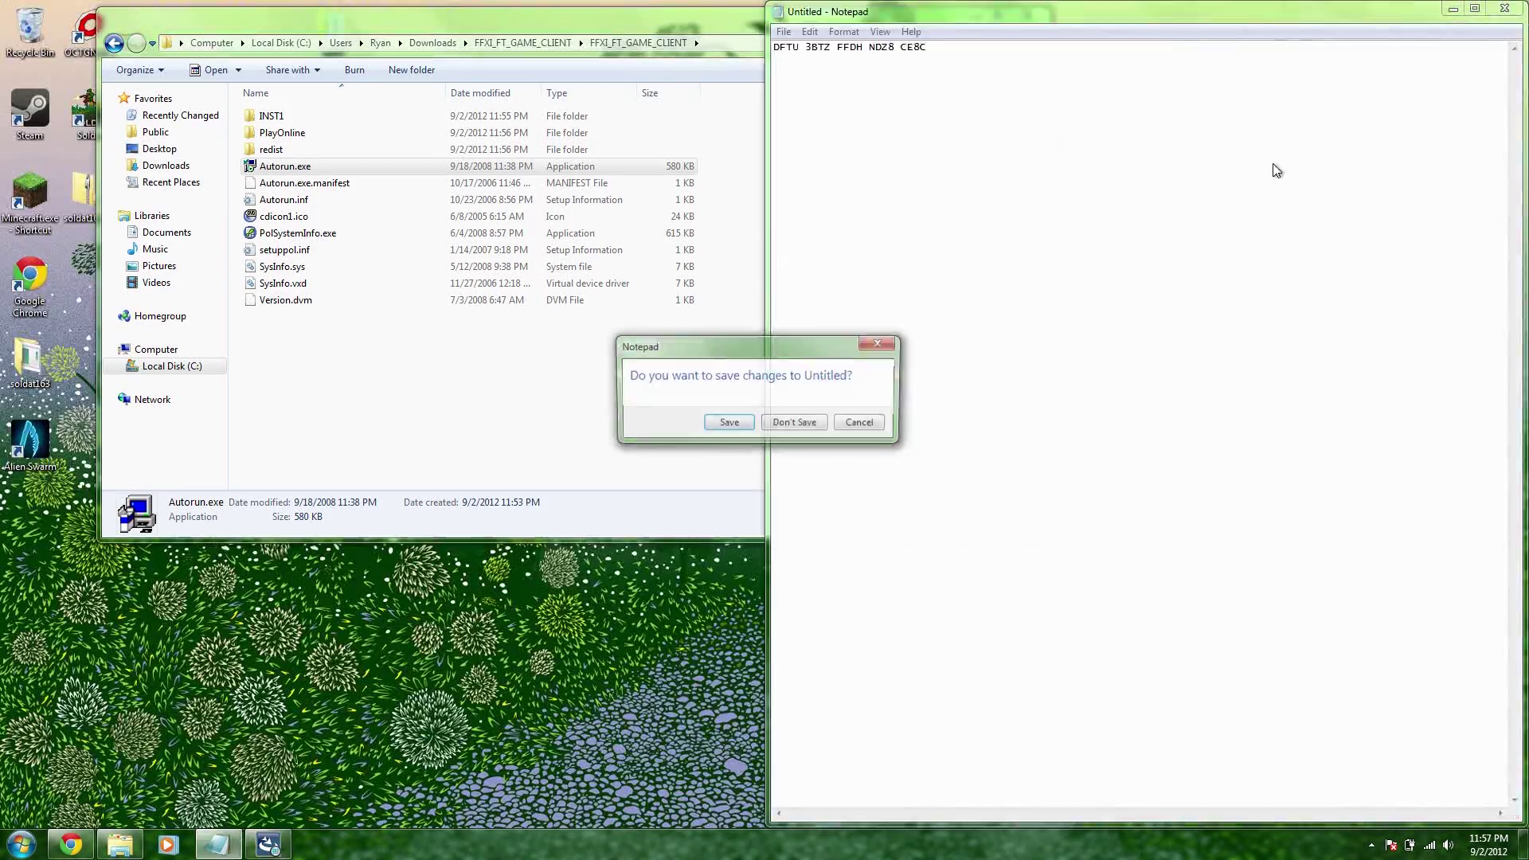
# - Close the notes without saving and accept the PlayOnline Viewer license agreement
pyautogui.click(793, 419)
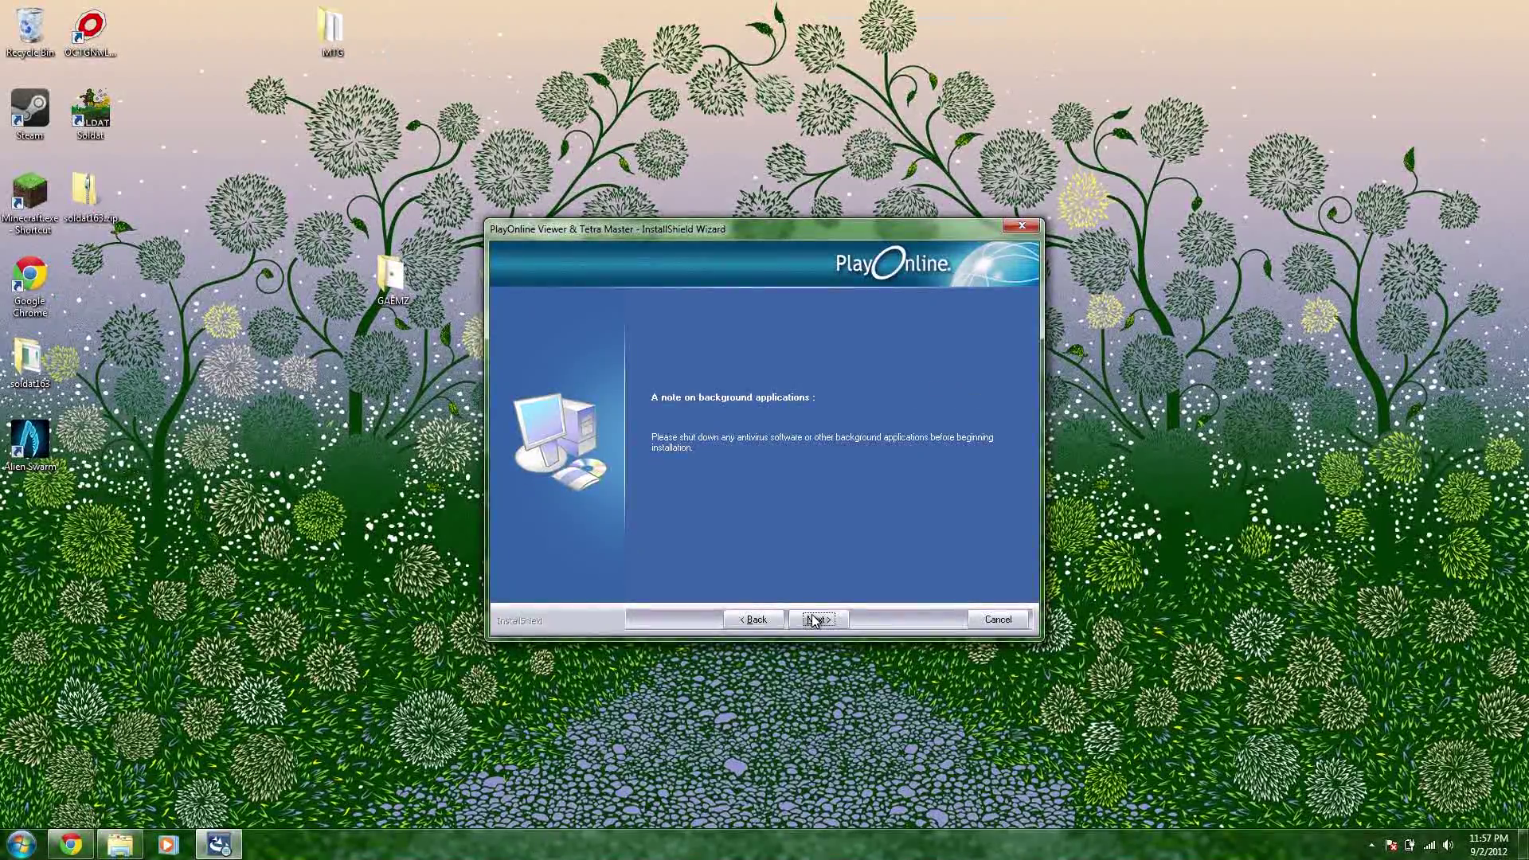
pyautogui.click(814, 621)
pyautogui.click(781, 550)
pyautogui.click(1014, 363)
pyautogui.click(1014, 363)
pyautogui.scroll(-10, 1022, 357)
pyautogui.moveTo(1015, 365); pyautogui.dragTo(1007, 553)
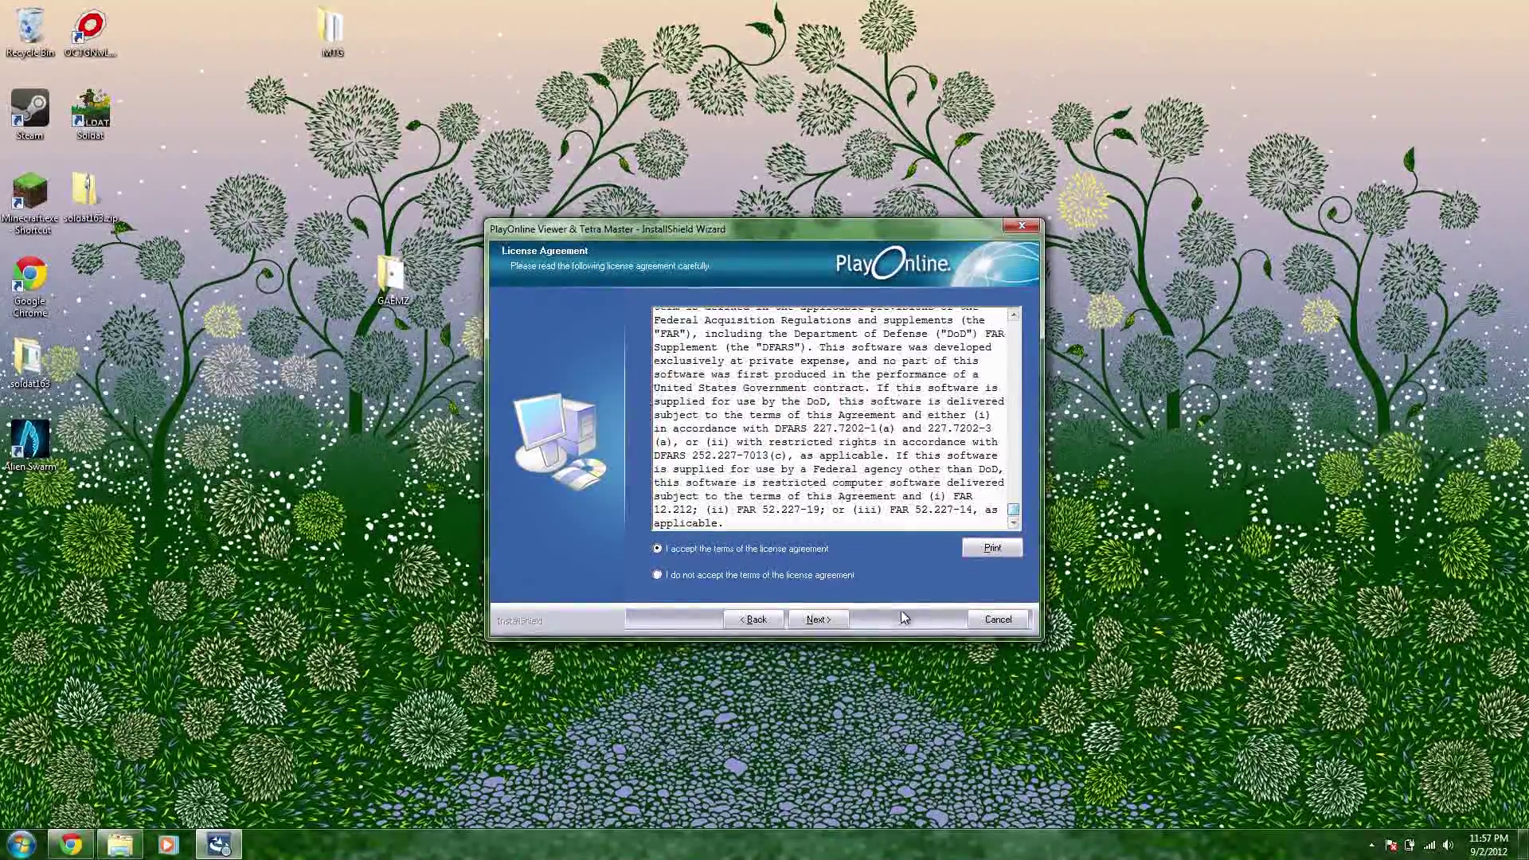
pyautogui.click(820, 619)
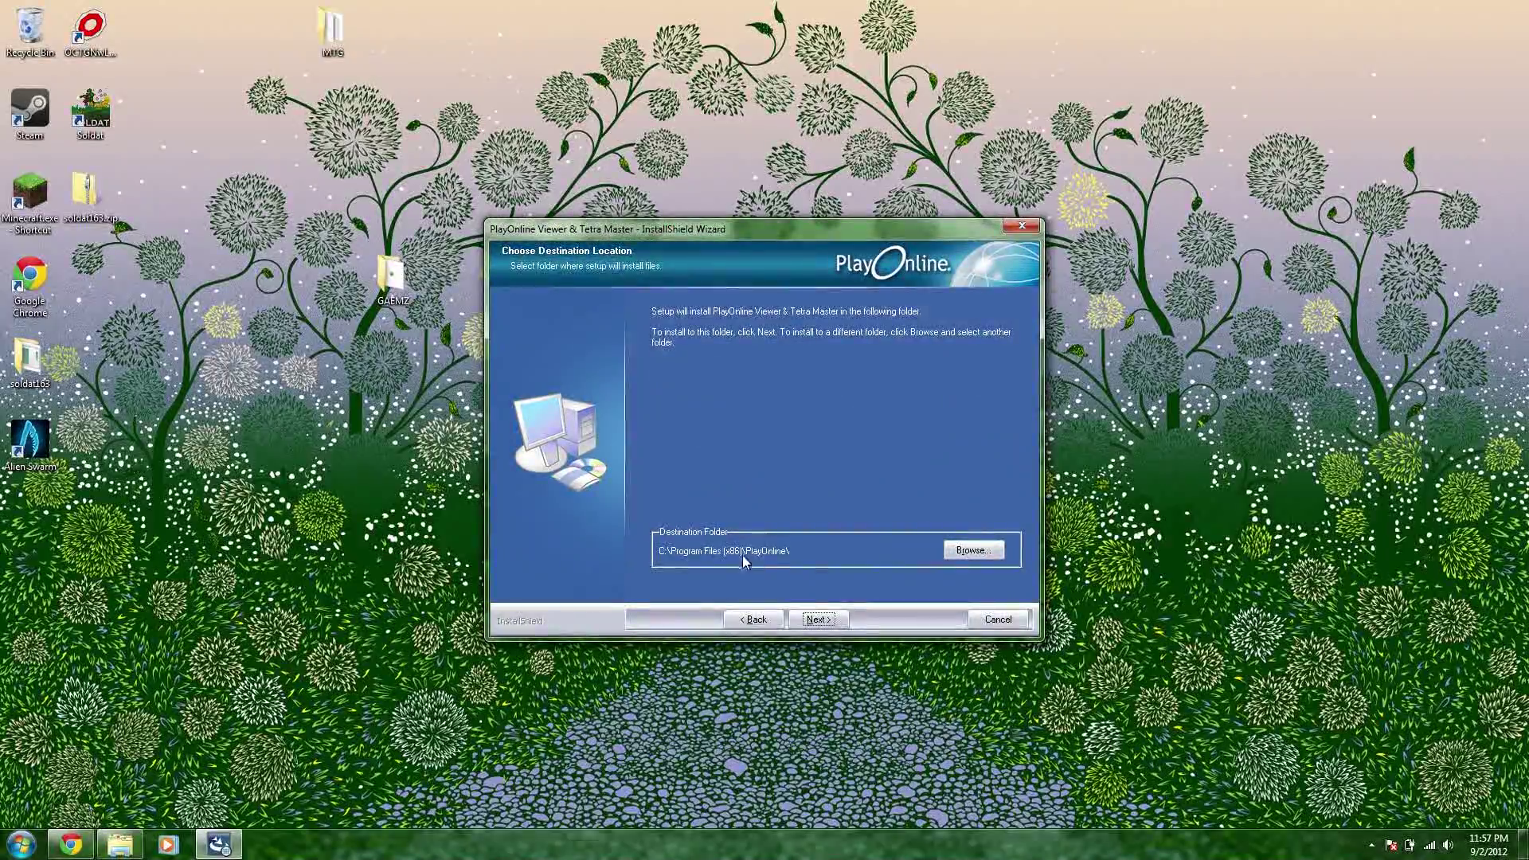
# - Install into the default C:\Program Files (x86)\PlayOnline folder, skipping both desktop shortcuts
pyautogui.click(828, 622)
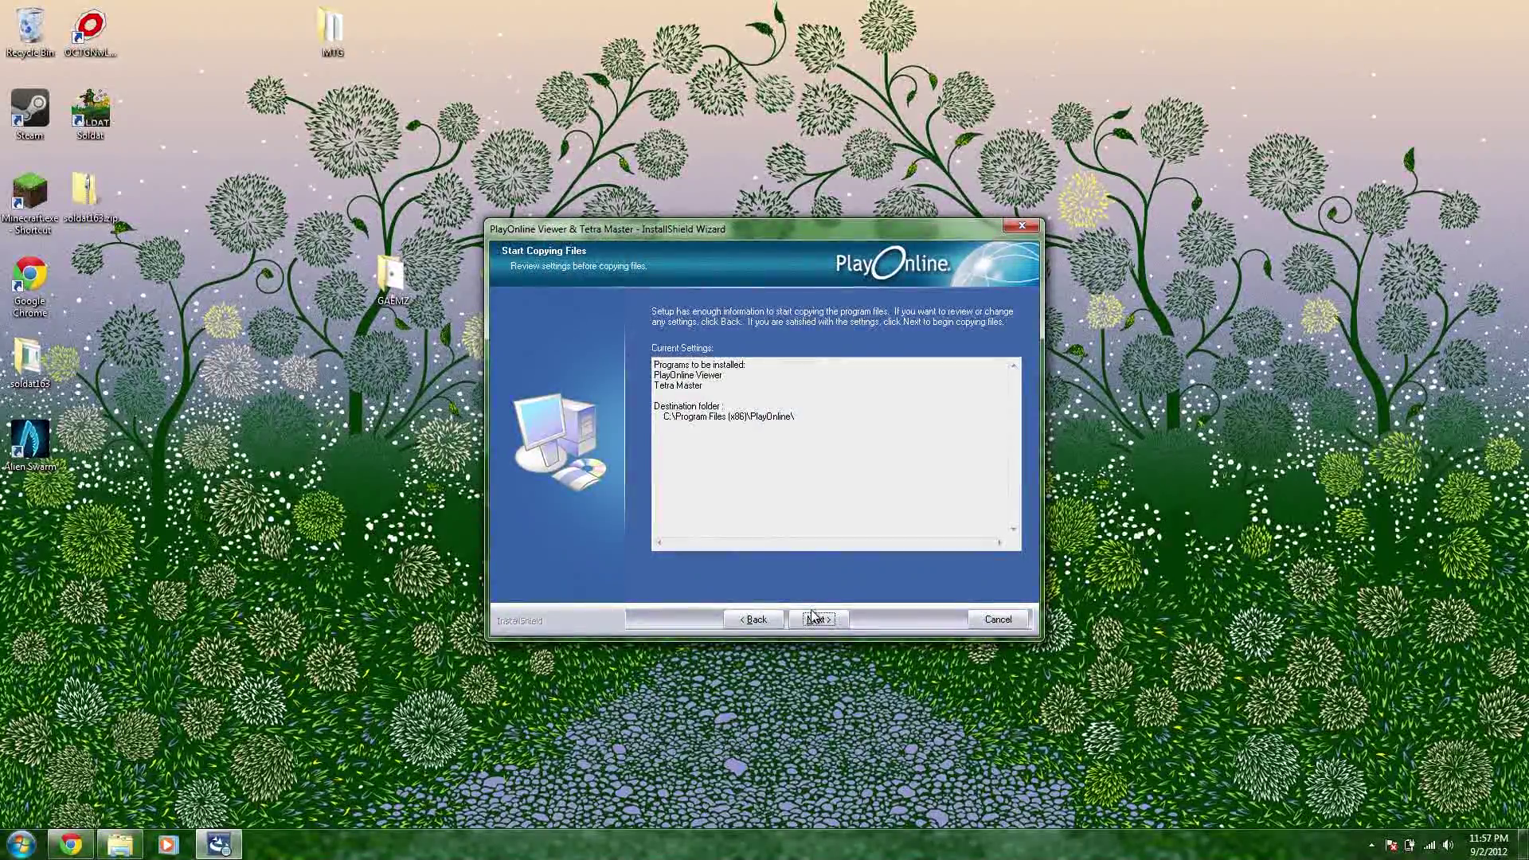
pyautogui.click(812, 618)
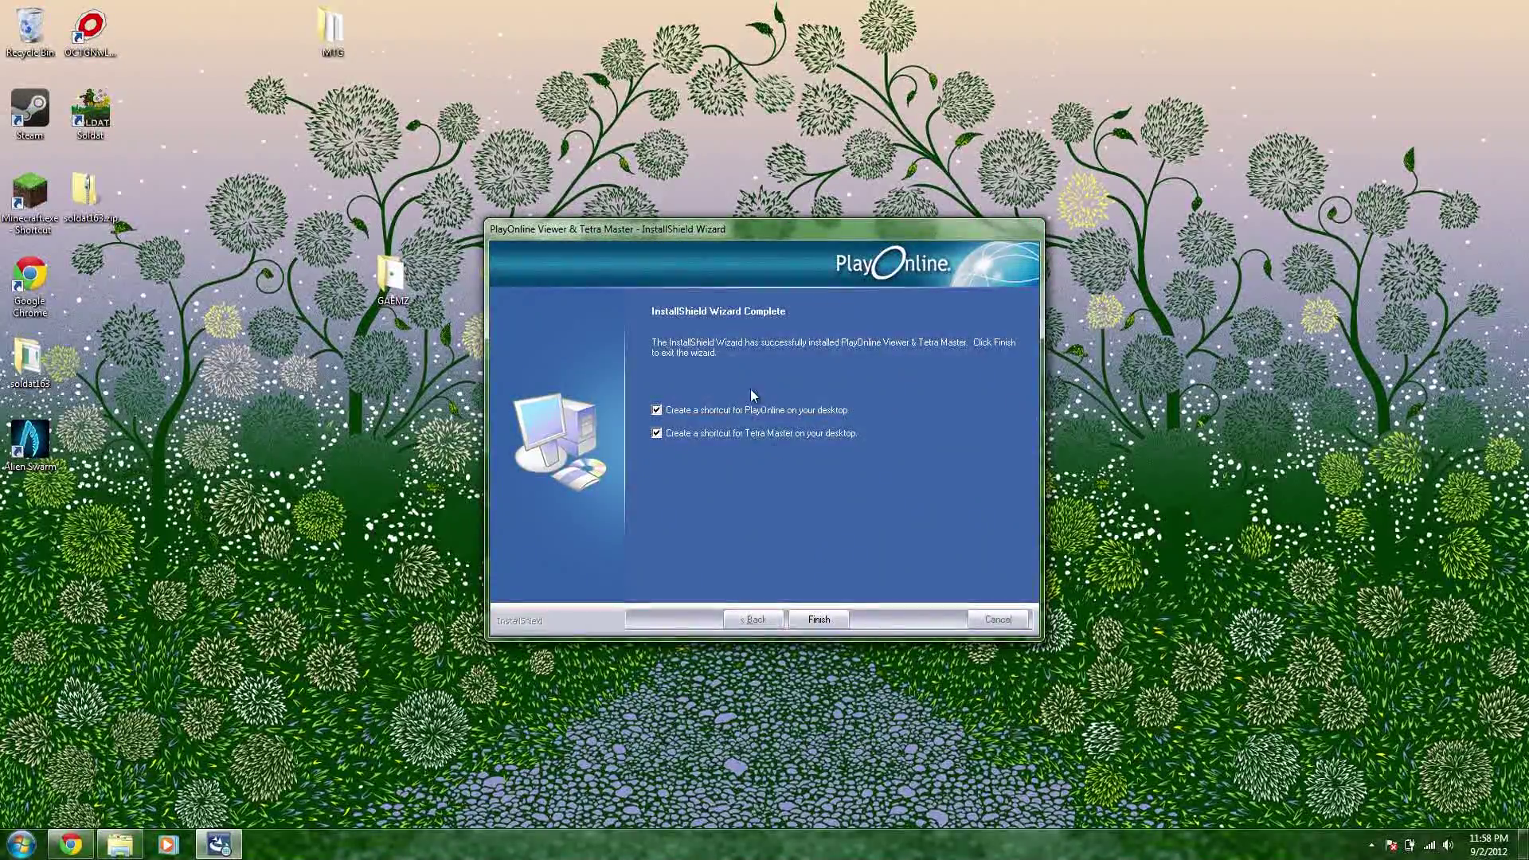
pyautogui.click(752, 434)
pyautogui.click(752, 410)
pyautogui.click(800, 619)
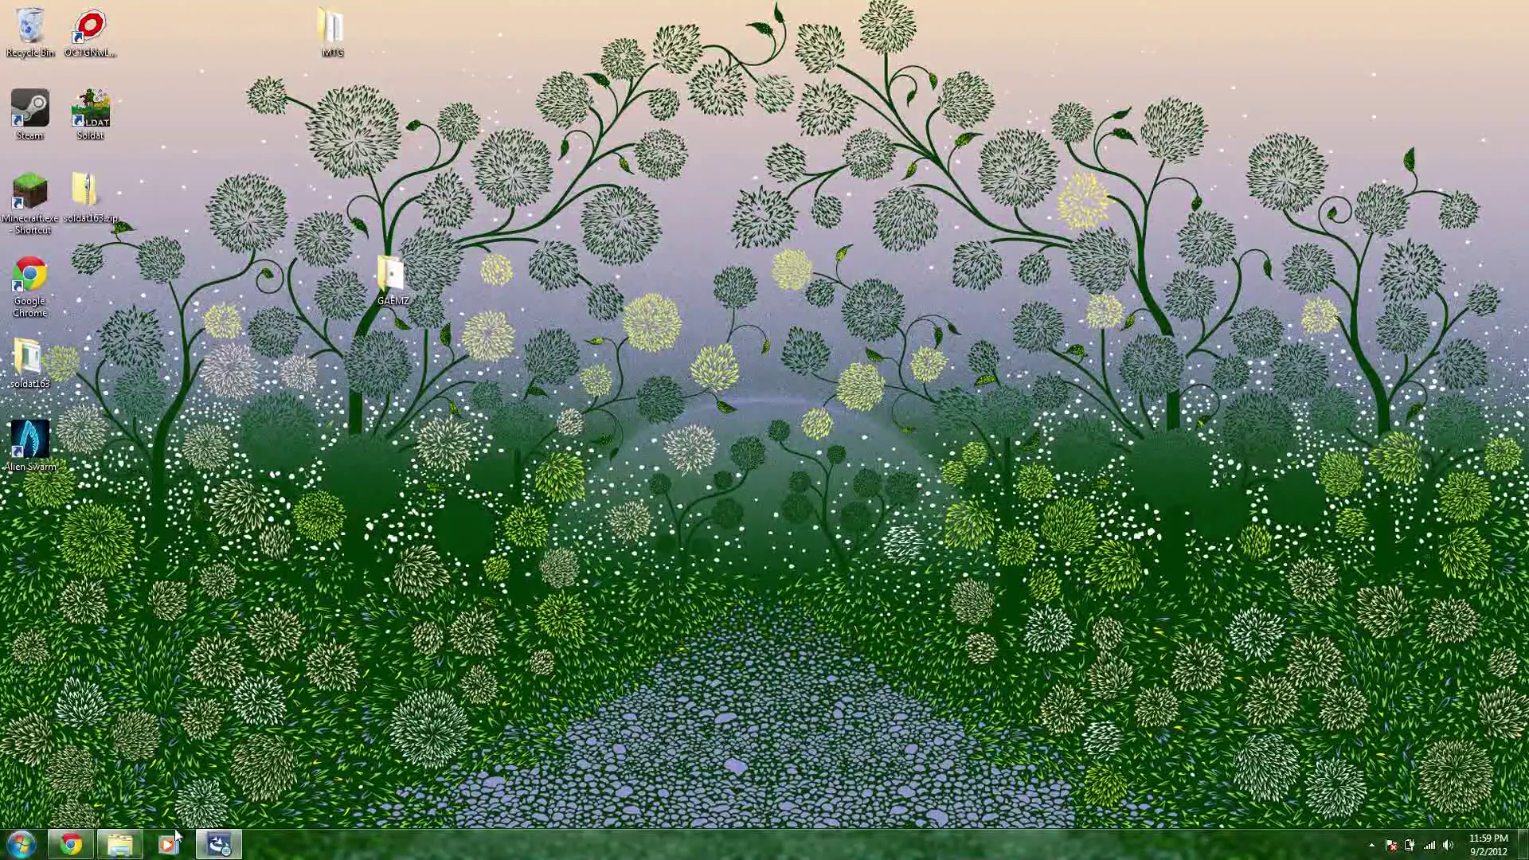
# - Reopen the game client folder, rerun Autorun.exe and choose Install FINAL FANTASY XI
pyautogui.moveTo(124, 849)
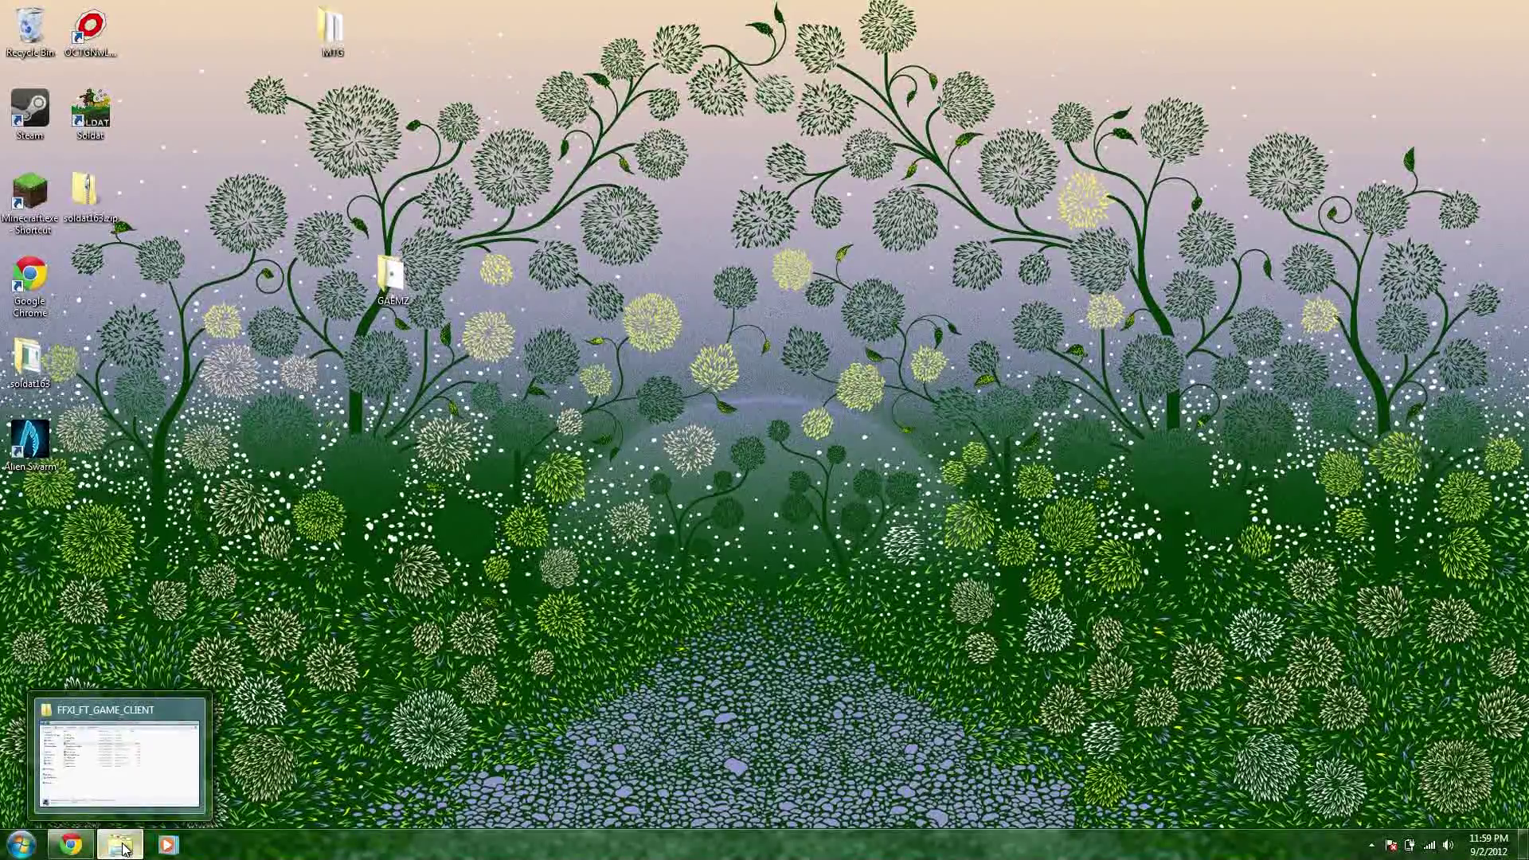
pyautogui.click(121, 849)
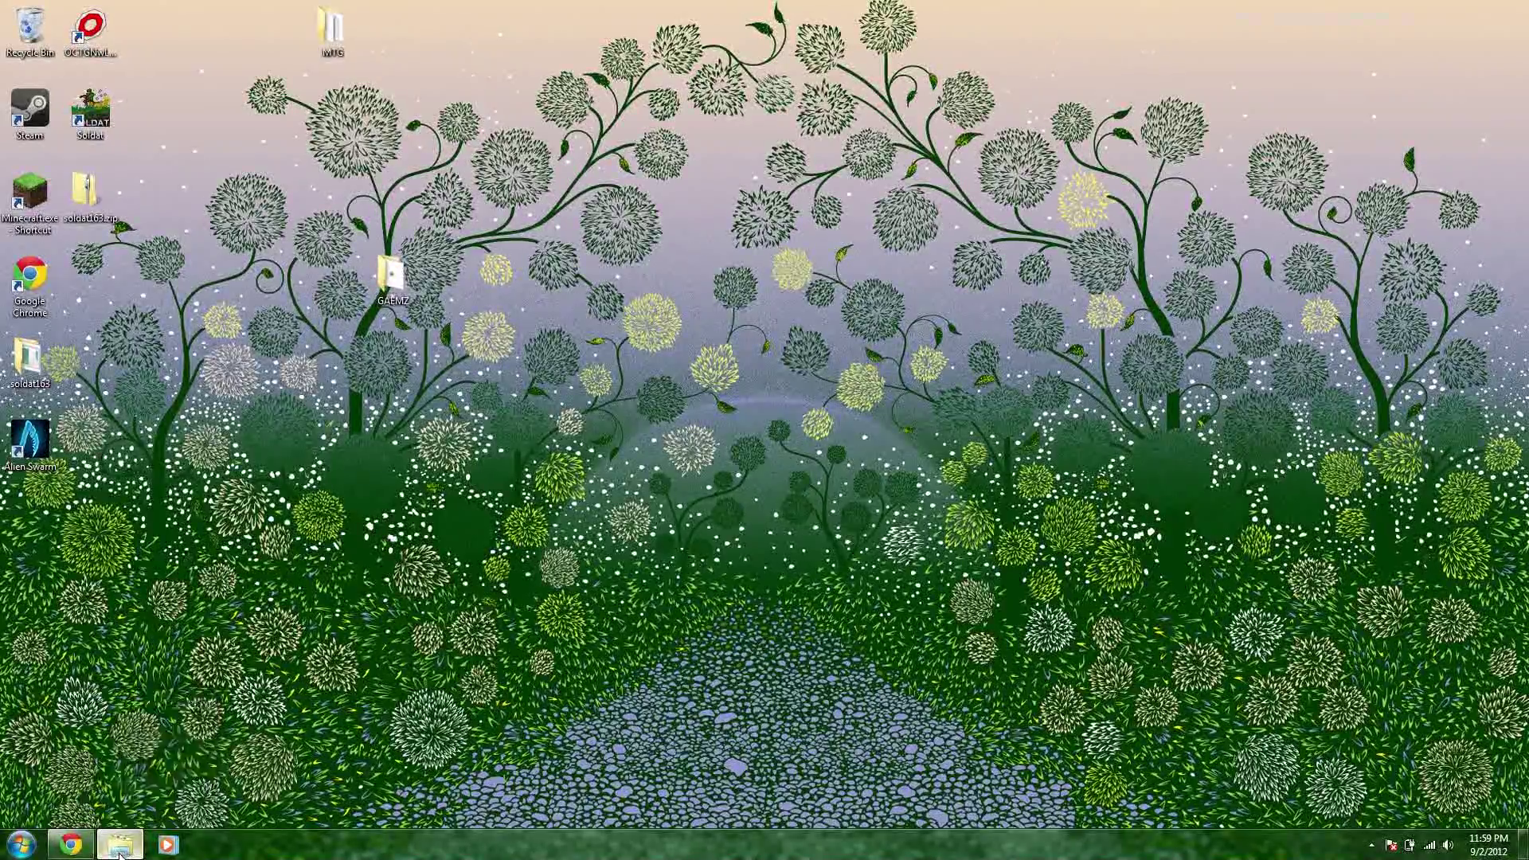
pyautogui.doubleClick(289, 172)
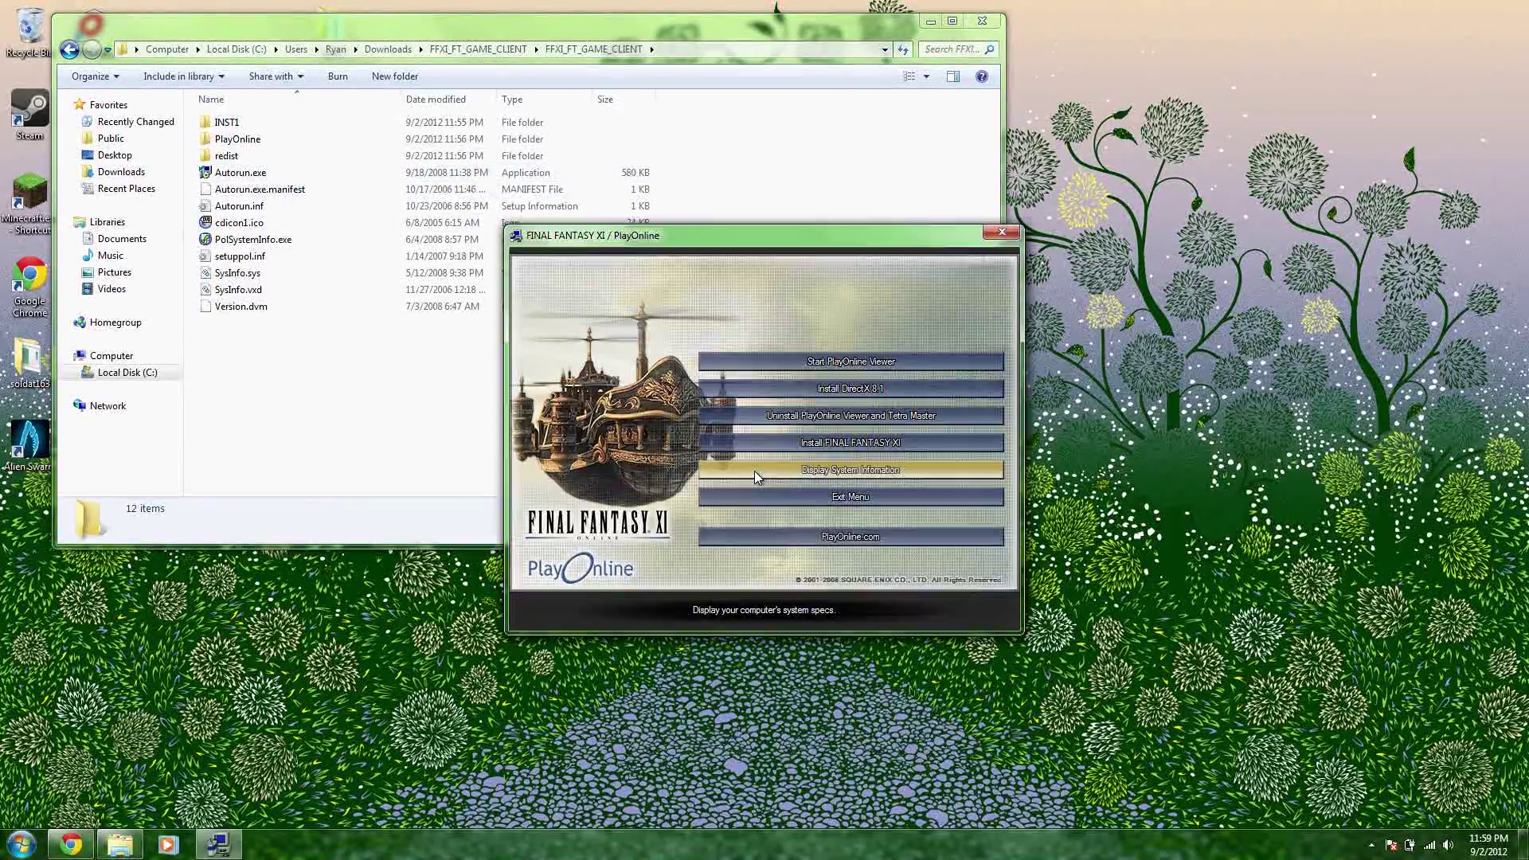
pyautogui.click(801, 448)
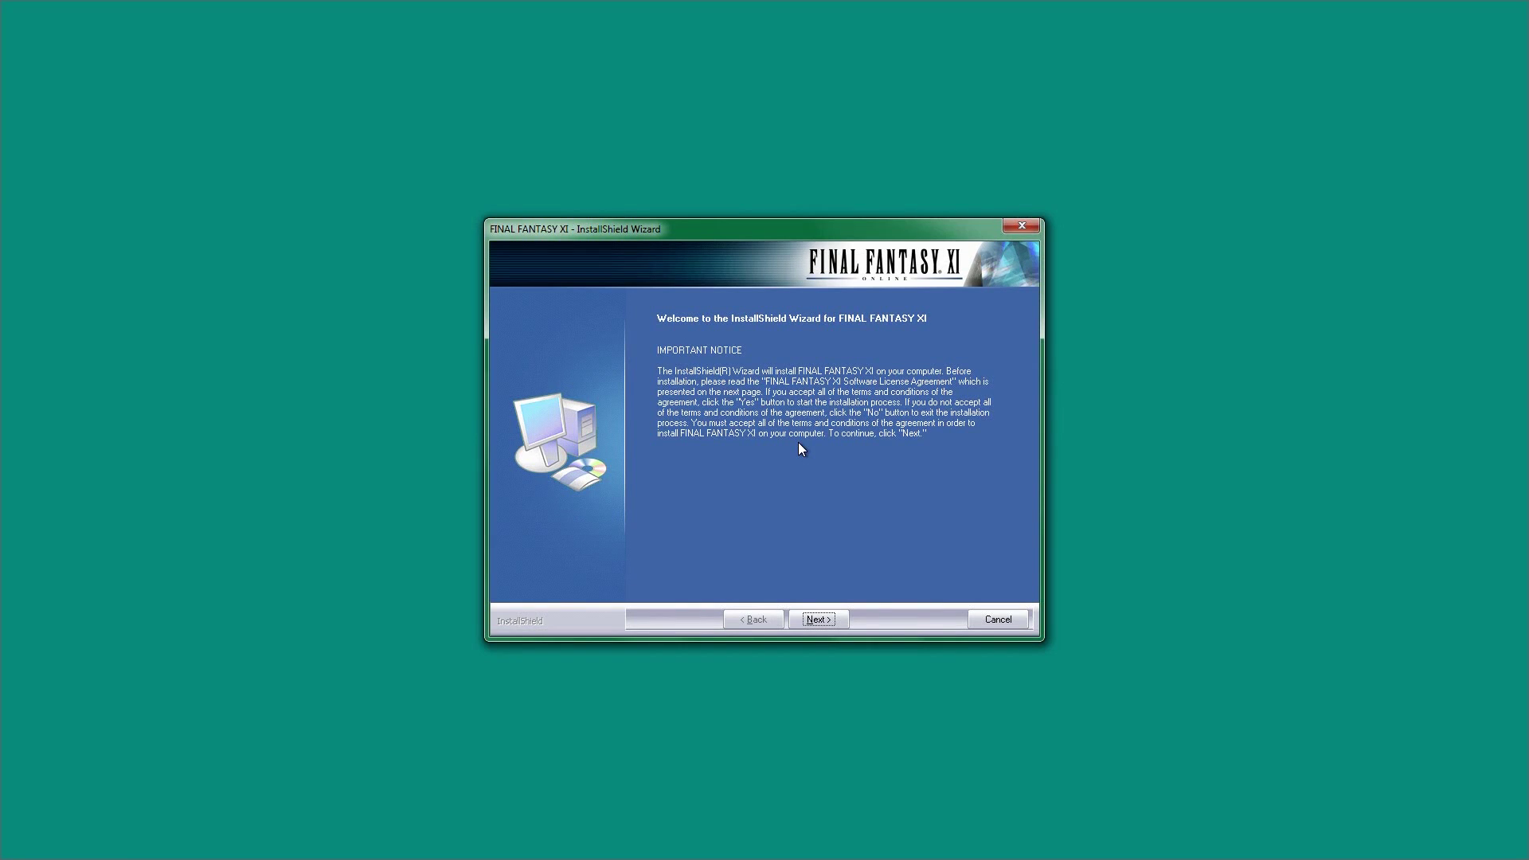
# - Accept the license and install FINAL FANTASY XI into the default C:\Program Files (x86)\PlayOnline\ folder
pyautogui.click(820, 620)
pyautogui.click(821, 619)
pyautogui.click(821, 620)
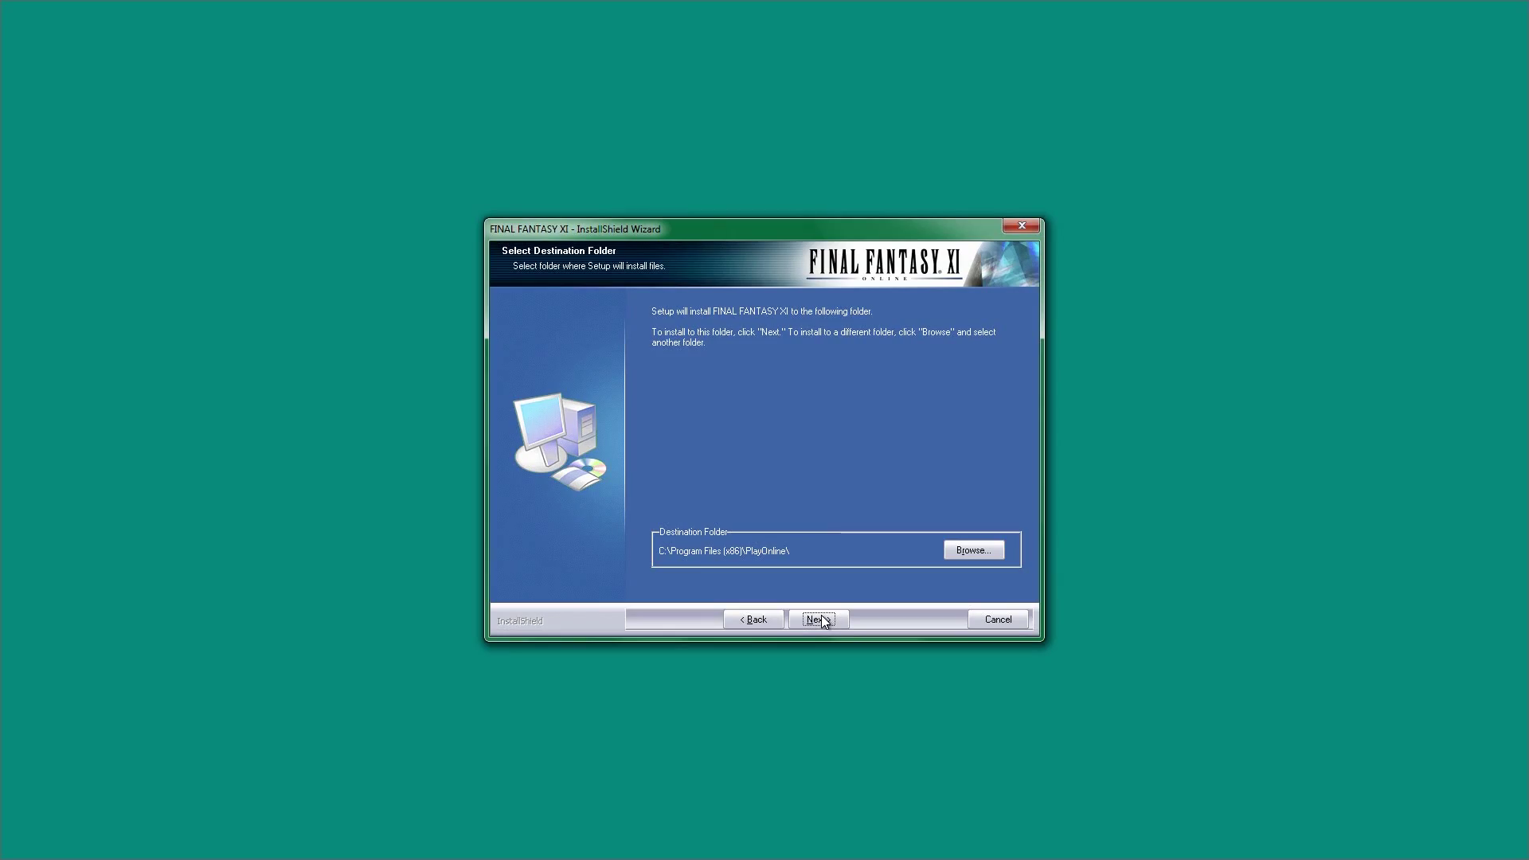
pyautogui.click(821, 615)
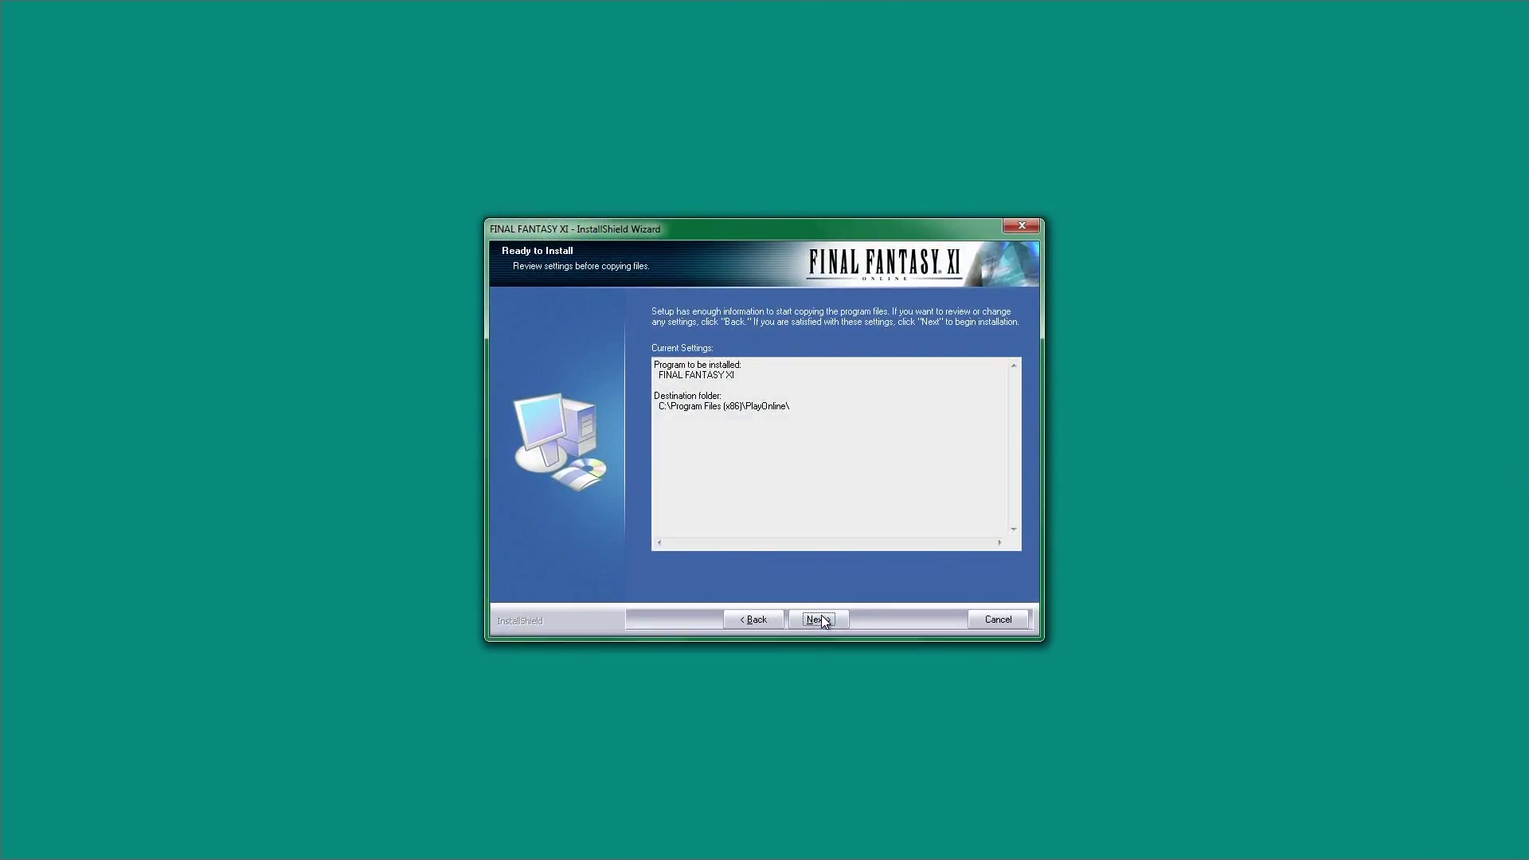
pyautogui.click(821, 616)
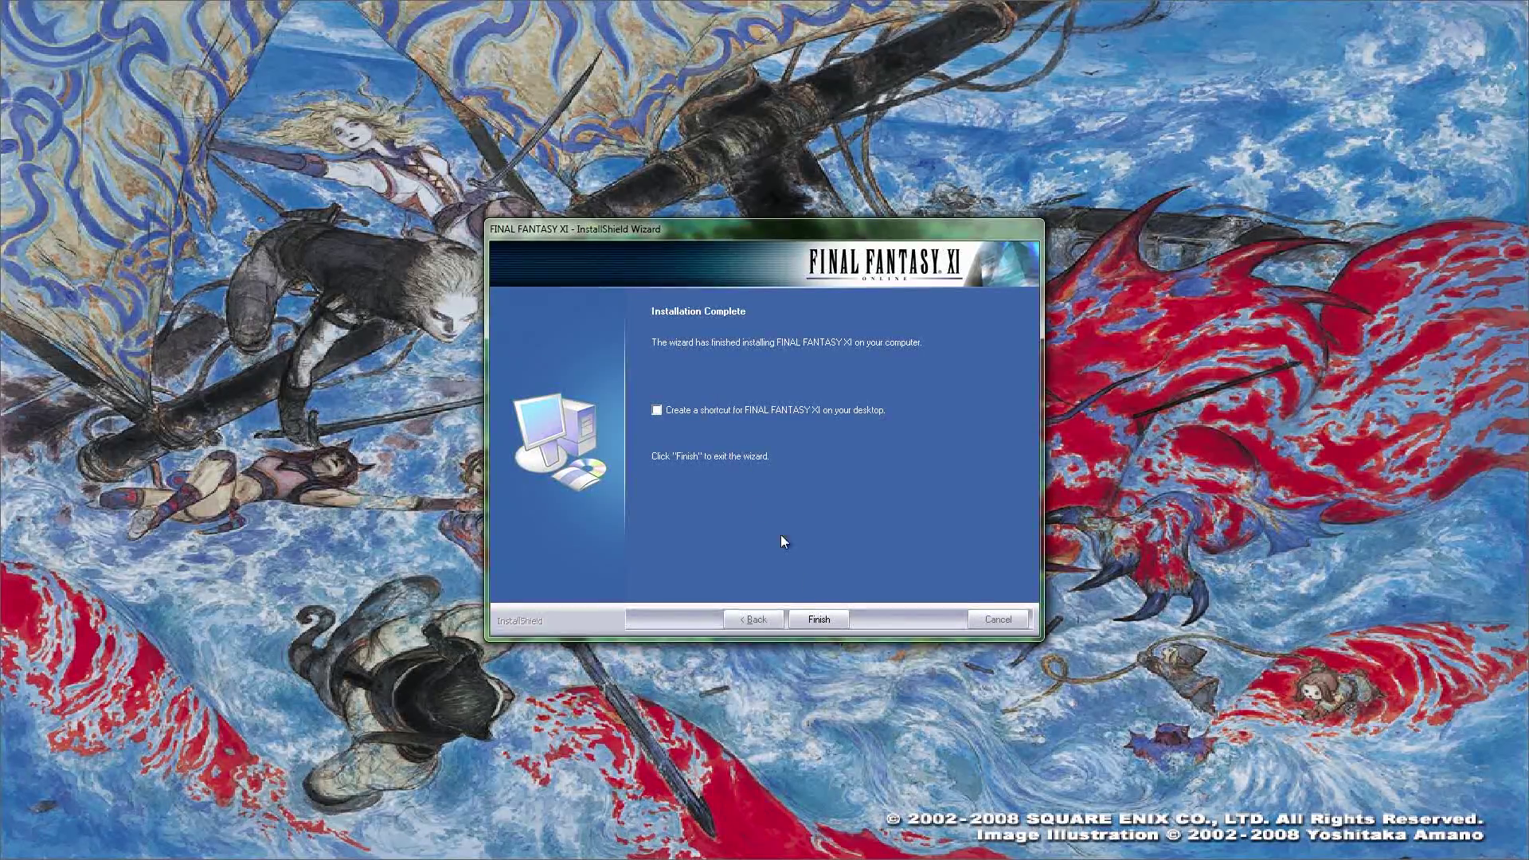
pyautogui.click(819, 621)
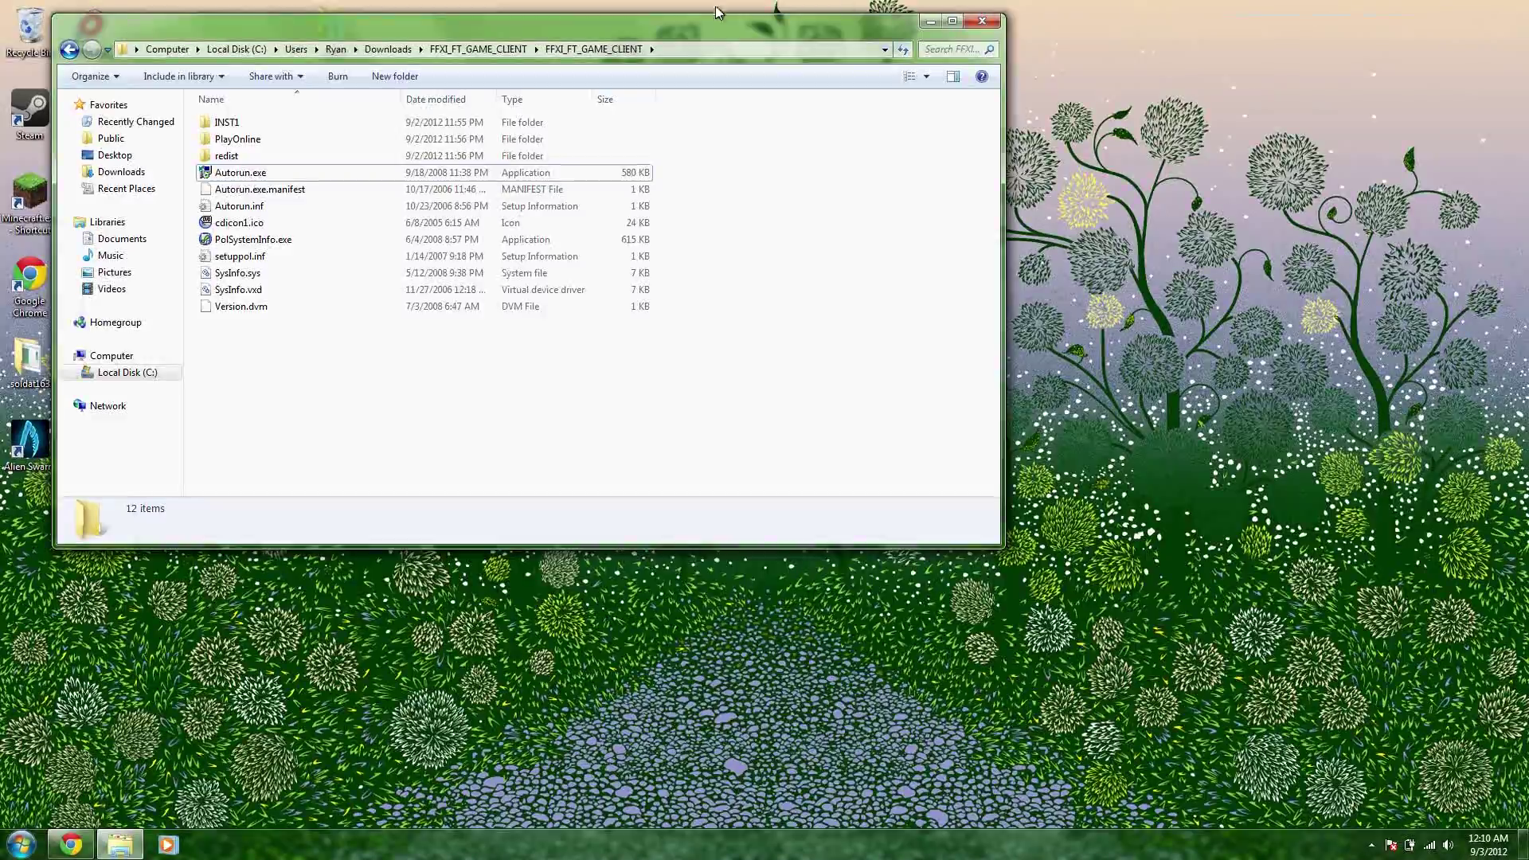
# - Close the client folder and FFXI launcher, then start PlayOnline from Start > All Programs > PlayOnline
pyautogui.click(982, 21)
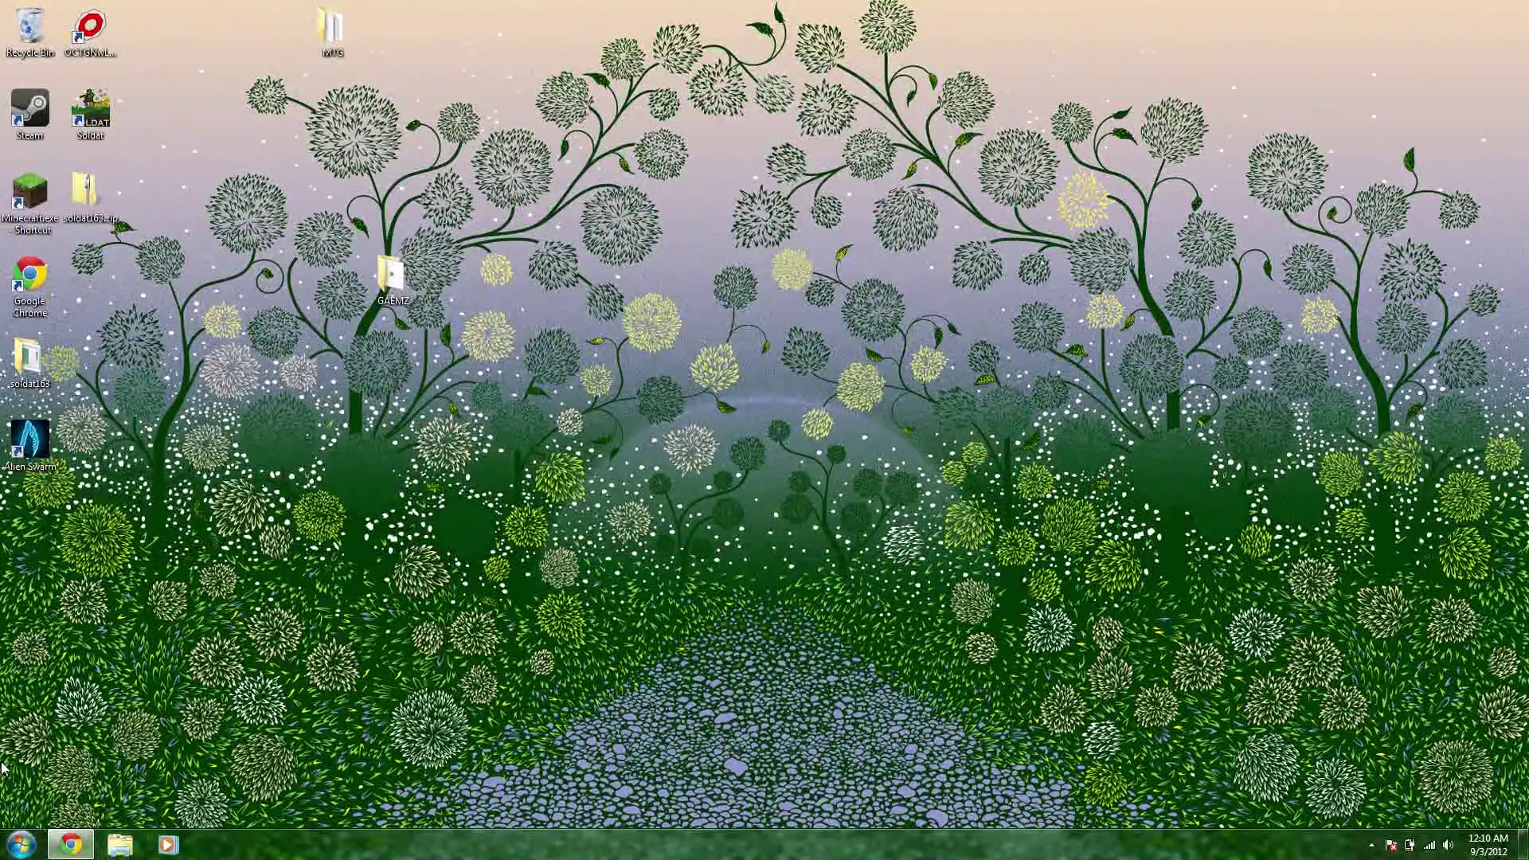
pyautogui.click(21, 845)
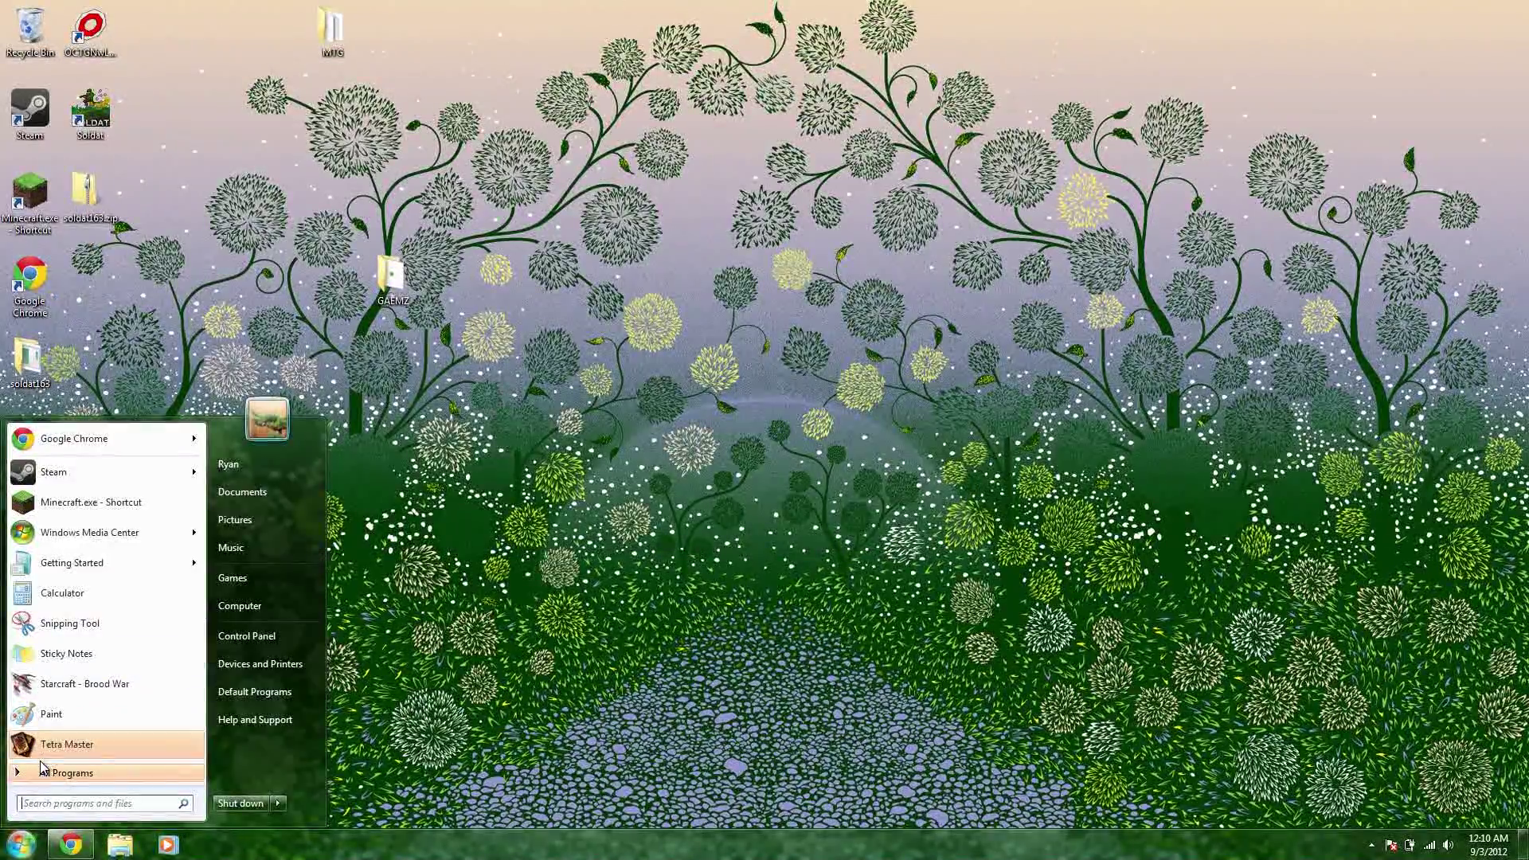
pyautogui.click(44, 776)
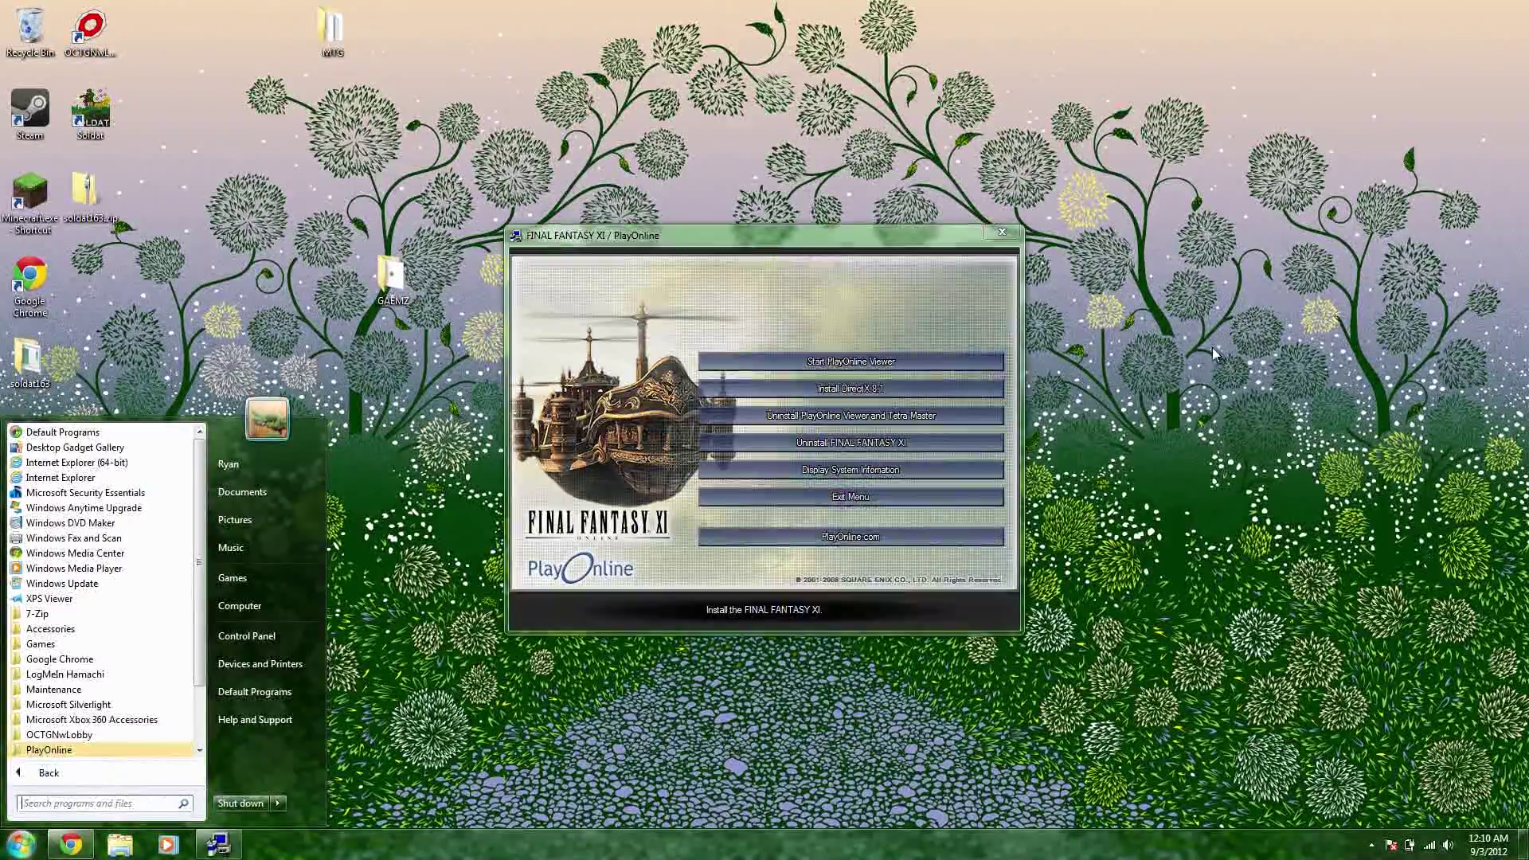
pyautogui.click(878, 504)
pyautogui.click(21, 842)
pyautogui.click(56, 775)
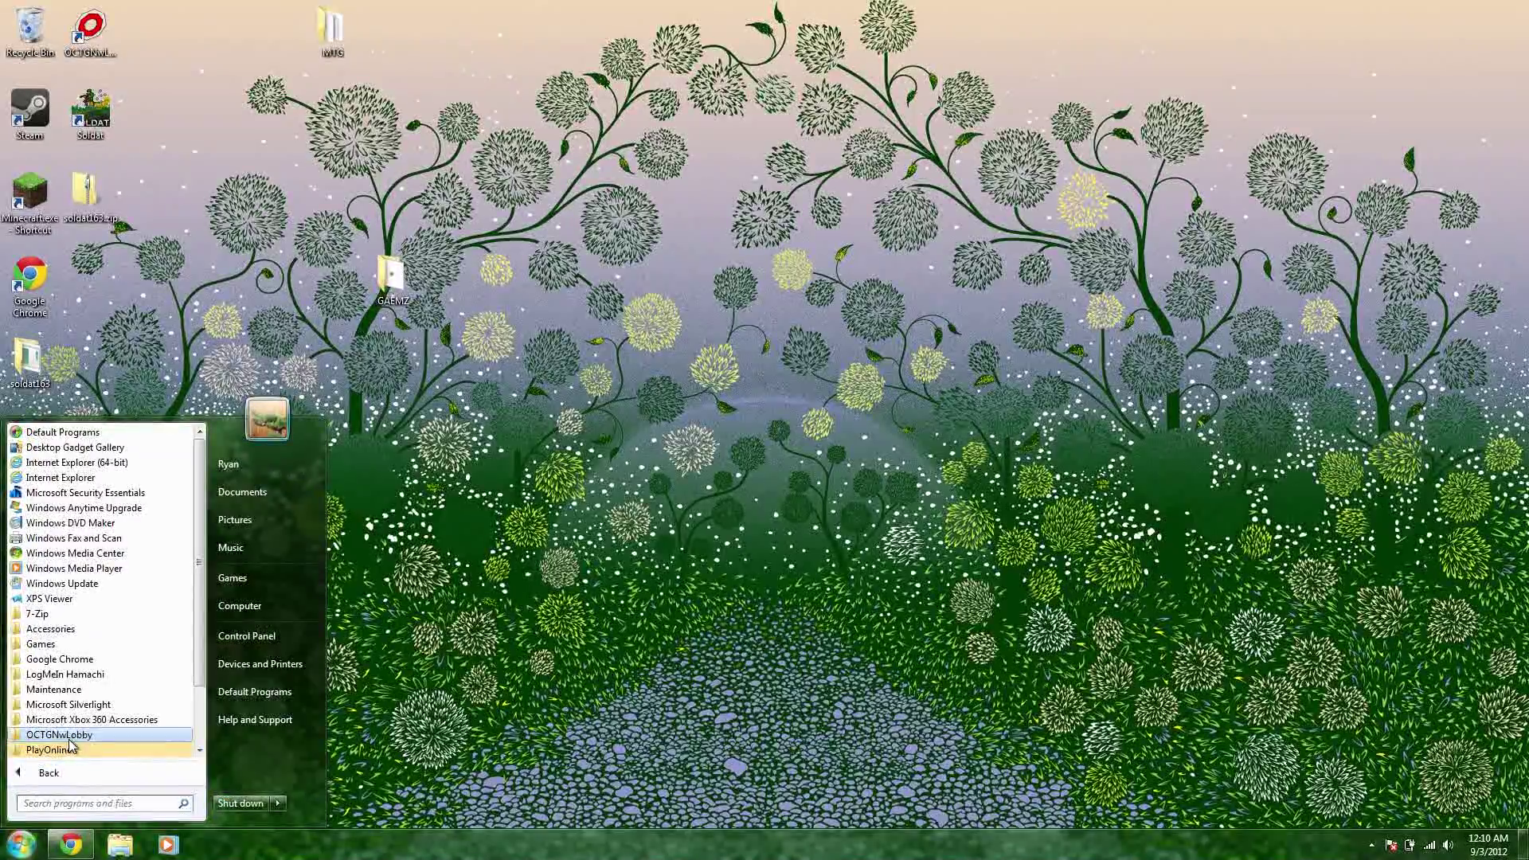
pyautogui.click(56, 750)
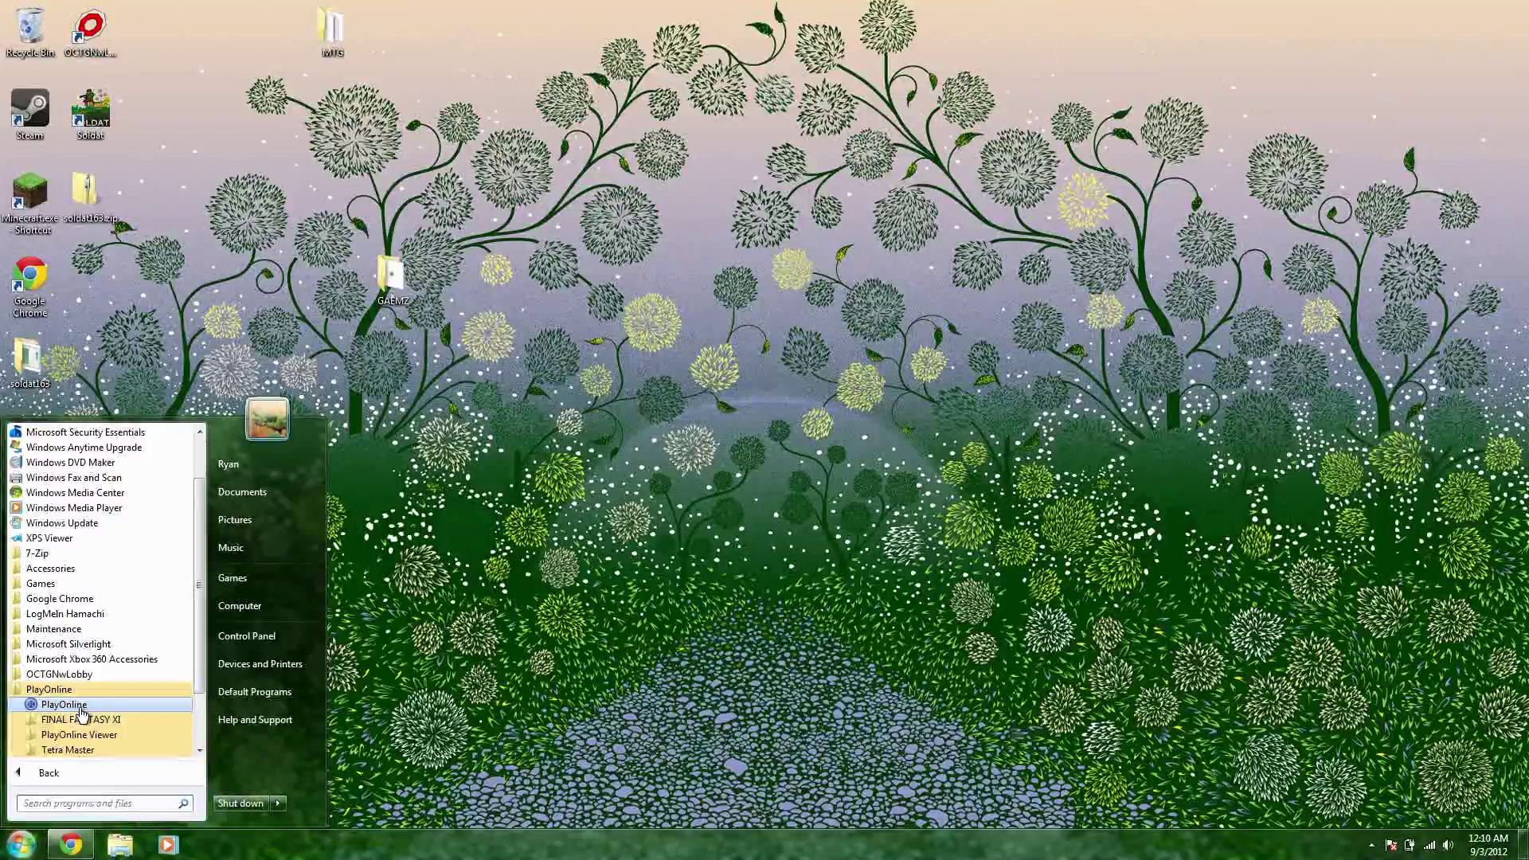
pyautogui.click(64, 705)
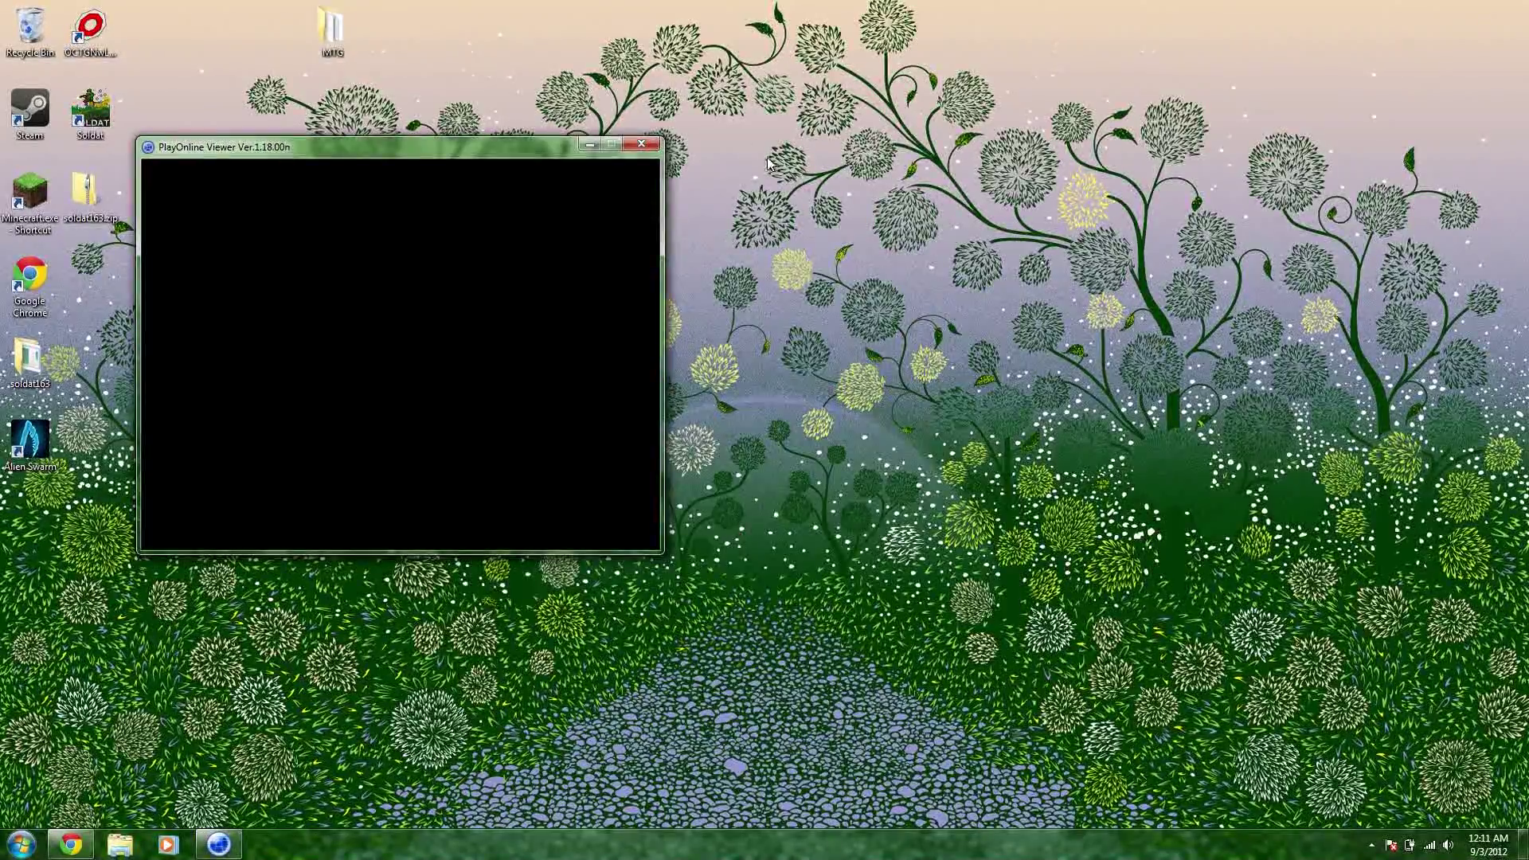
# - Center the viewer window, update PlayOnline Viewer to its latest version, and open the Start menu
pyautogui.moveTo(466, 145); pyautogui.dragTo(942, 160)
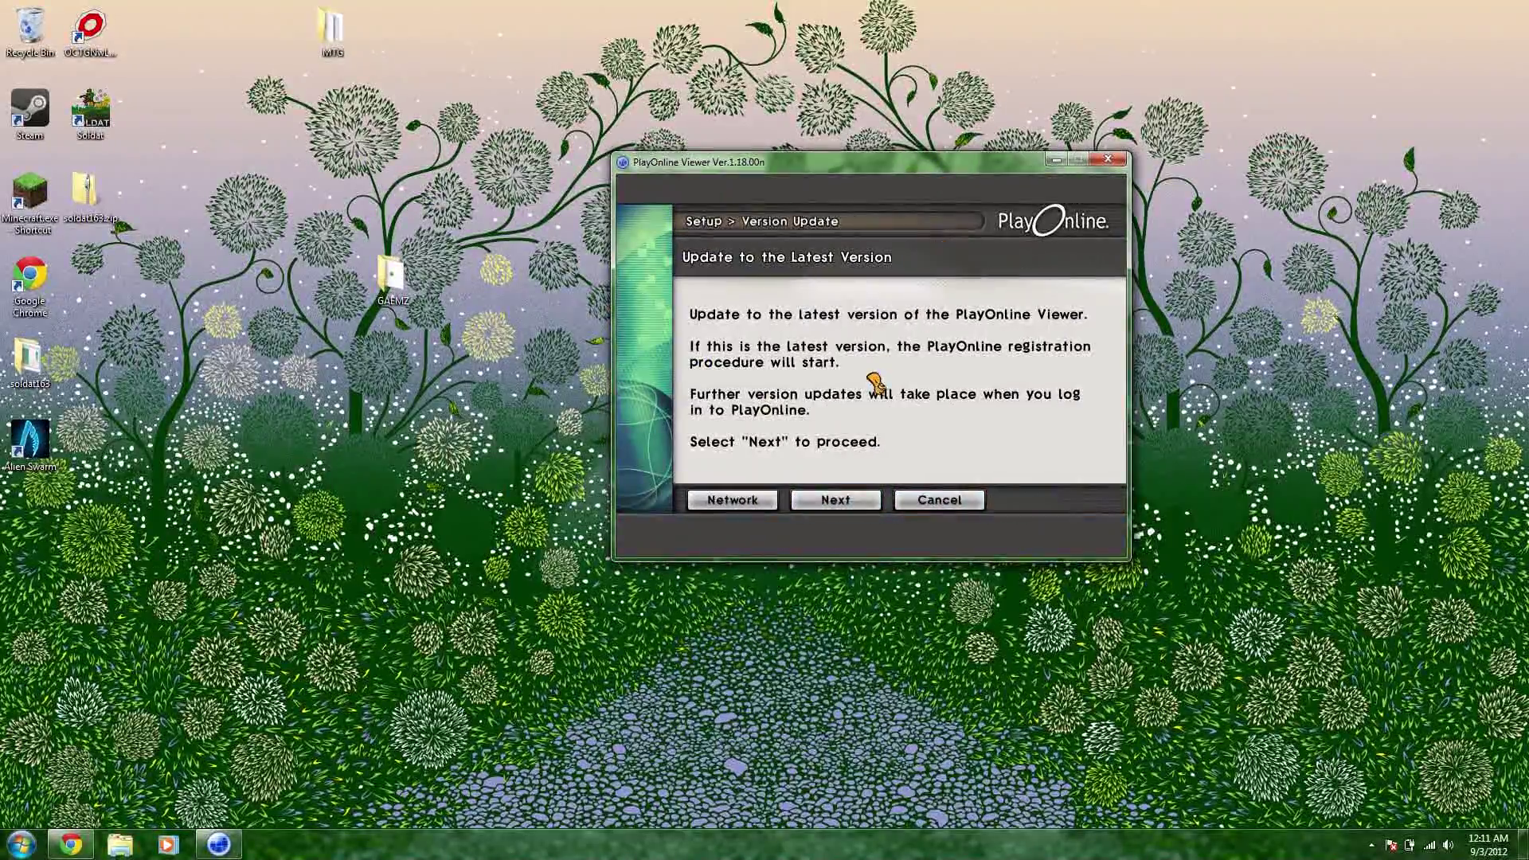
pyautogui.click(835, 501)
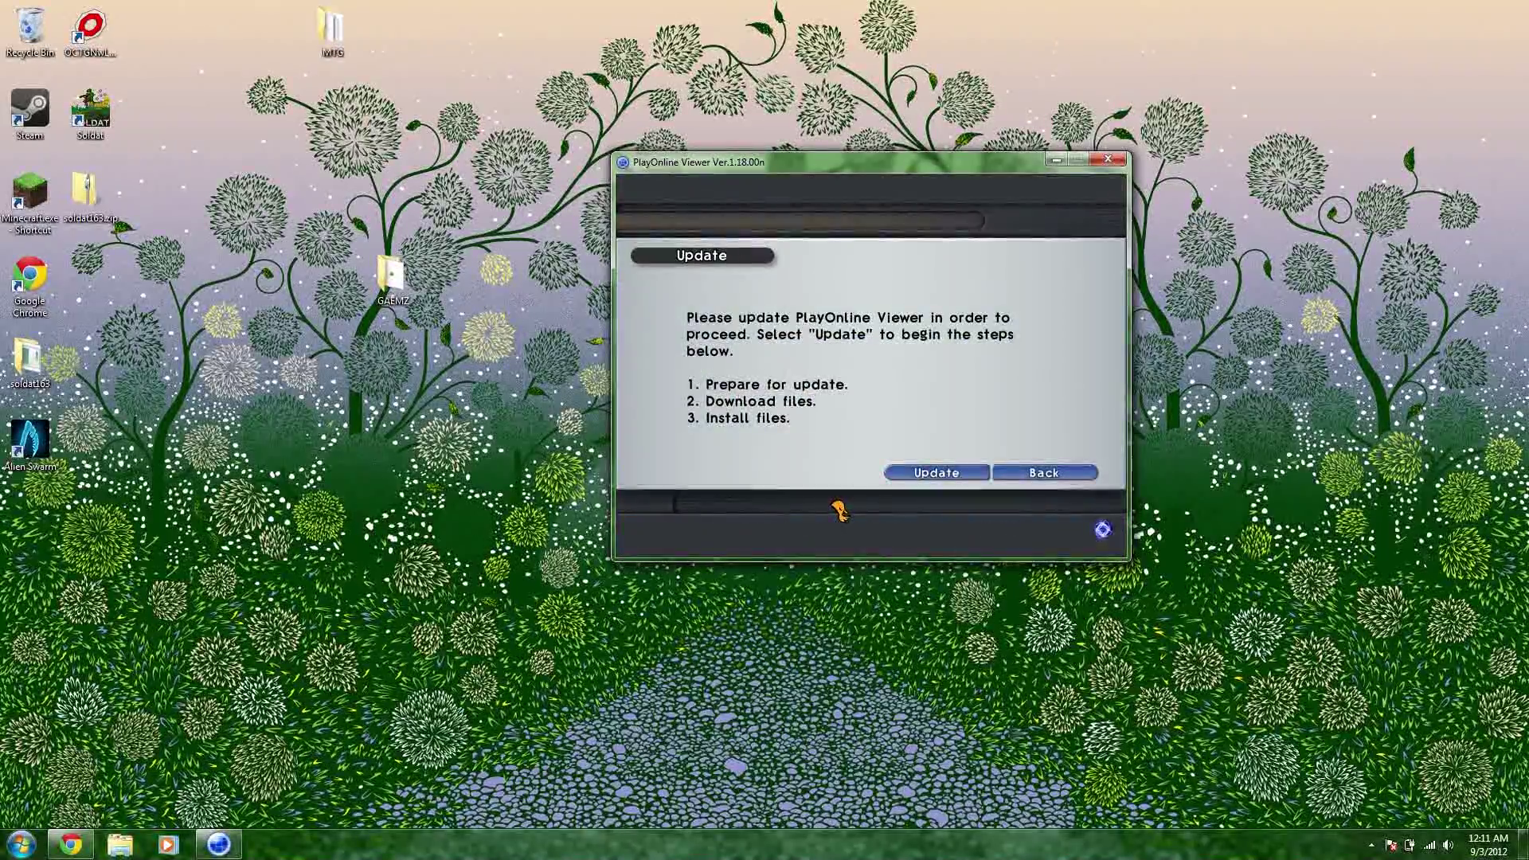
pyautogui.click(918, 472)
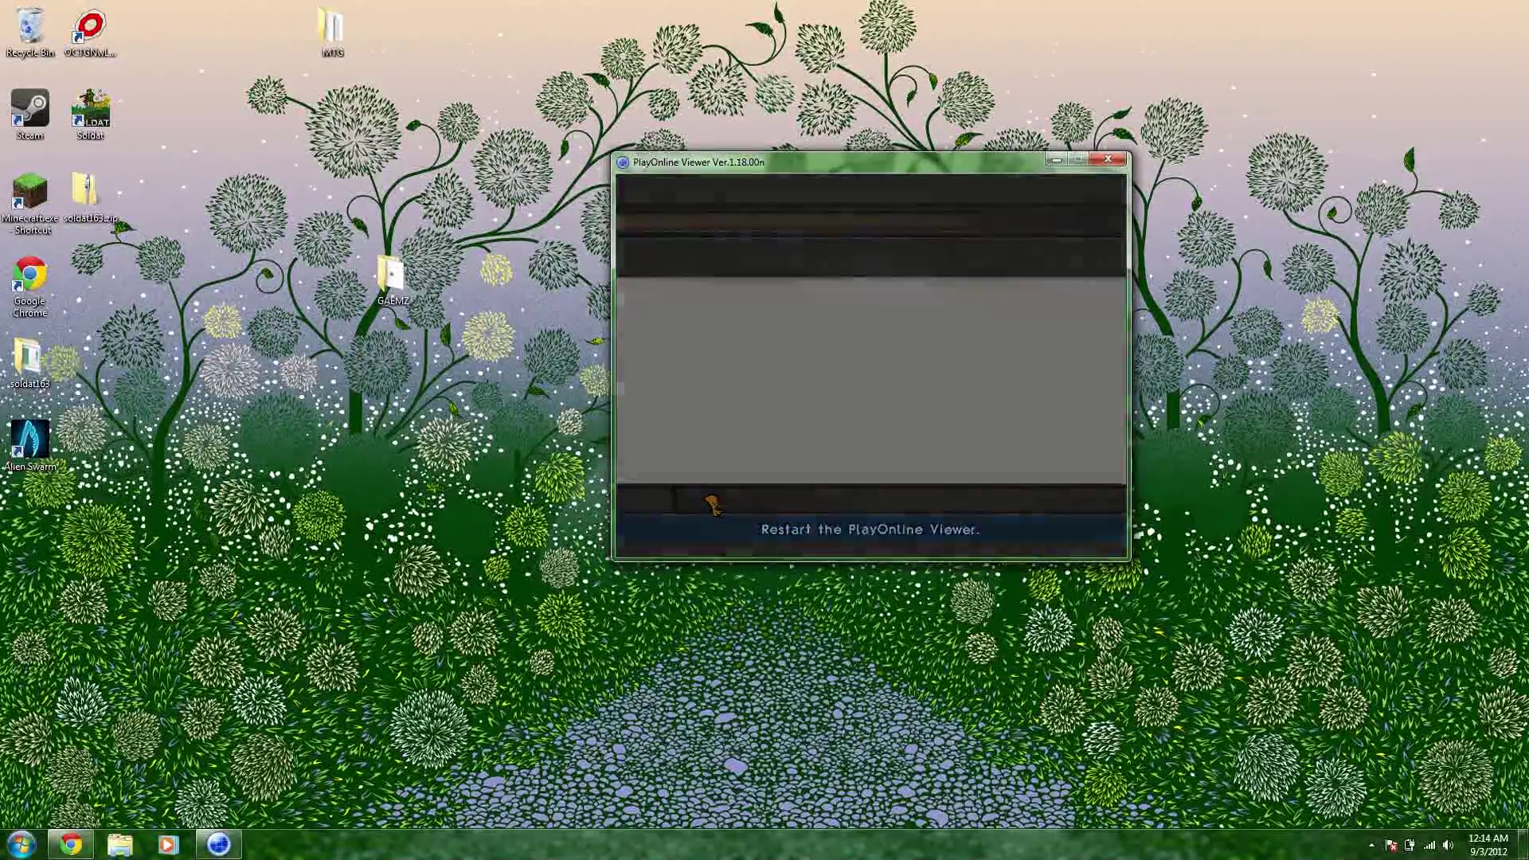
pyautogui.press('super')
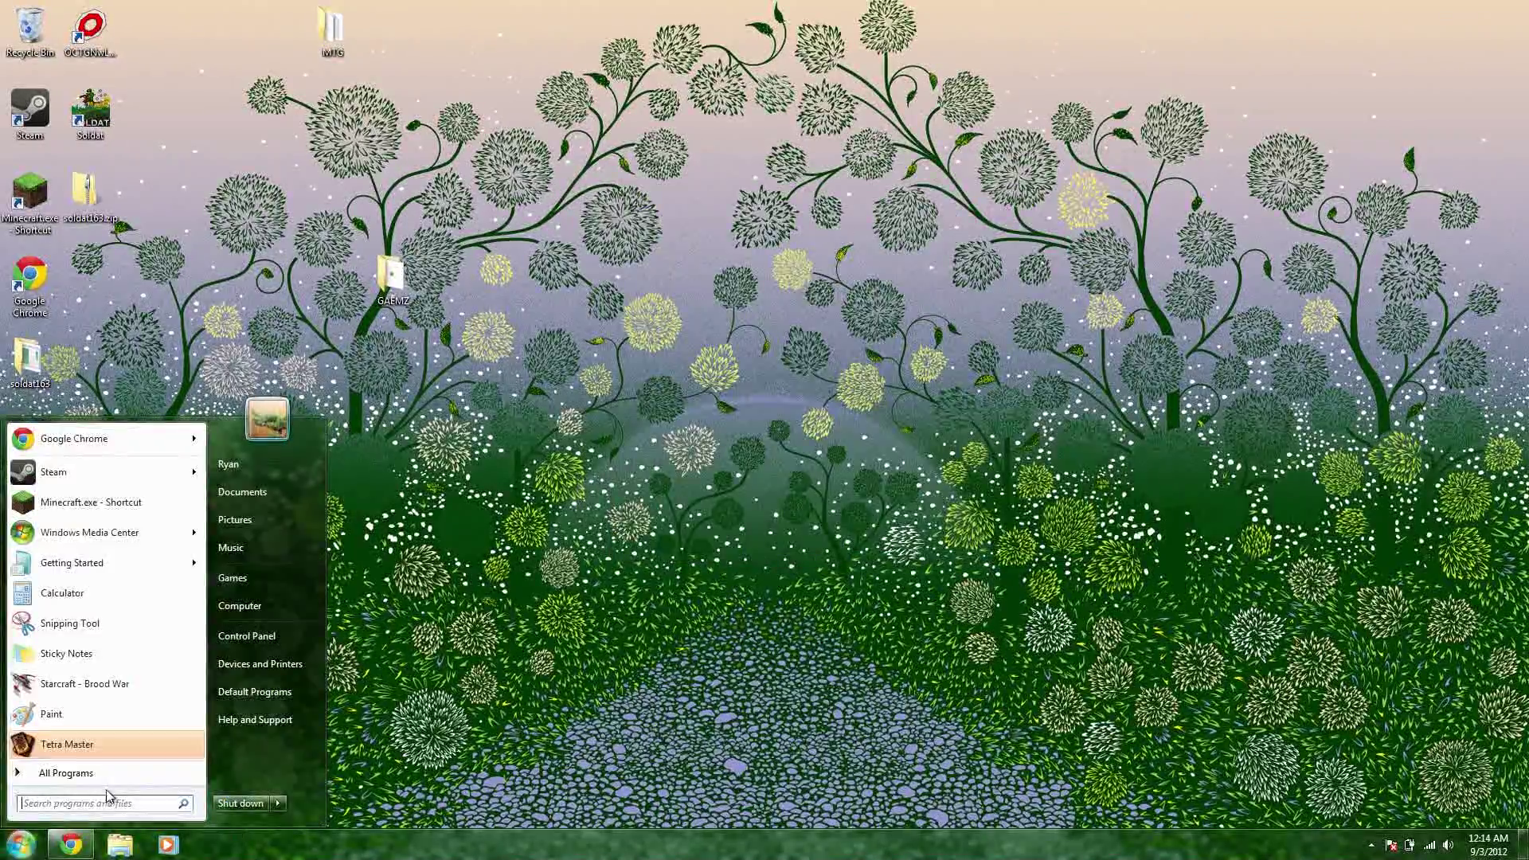
# - Exit the PlayOnline Viewer after FINAL FANTASY XI Config reports it is blocked
pyautogui.click(72, 772)
pyautogui.click(59, 674)
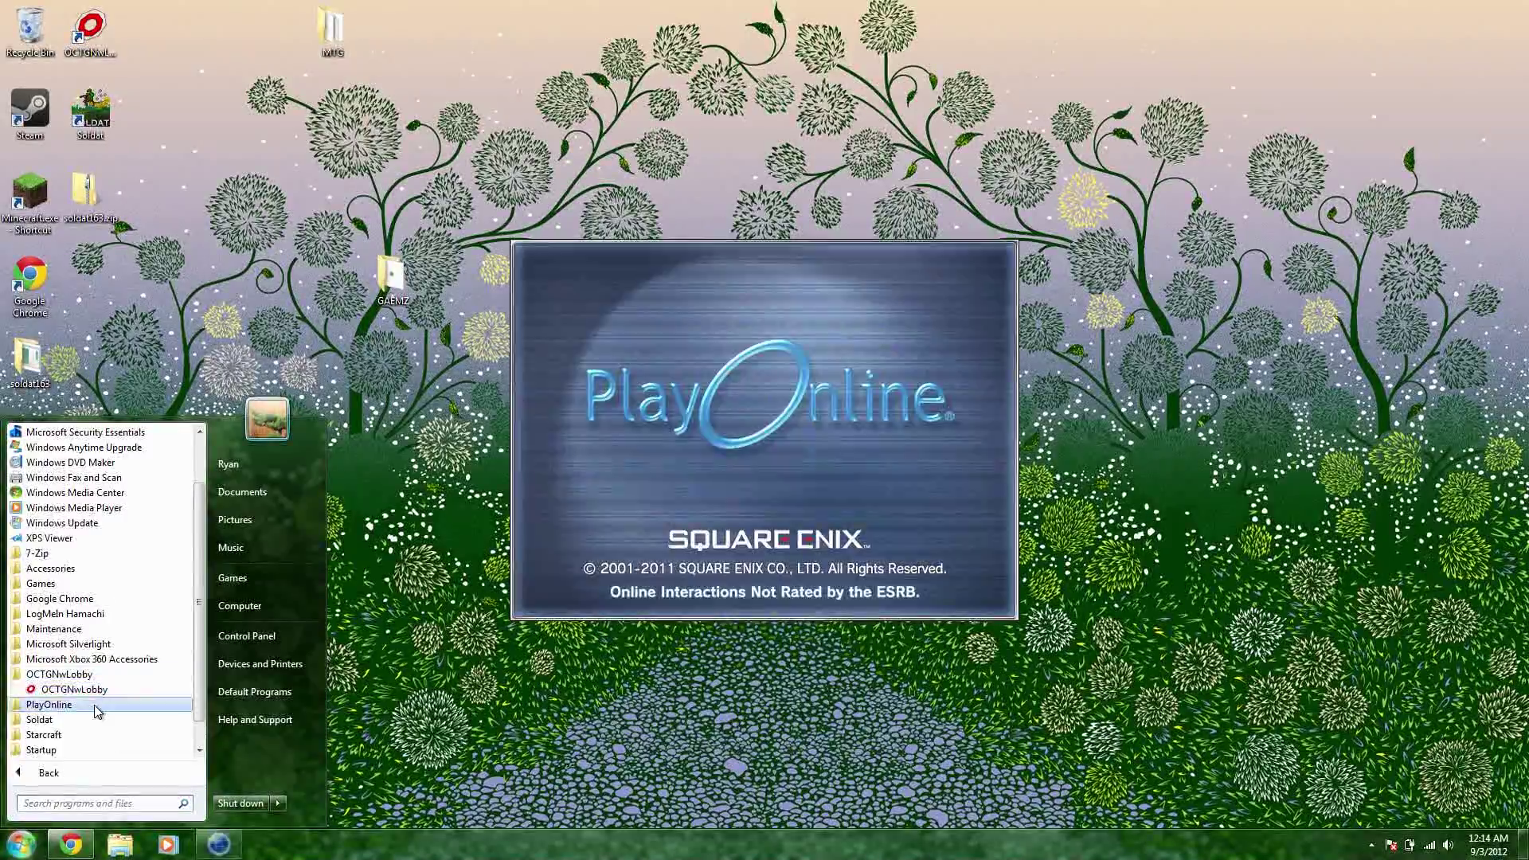
pyautogui.click(96, 706)
pyautogui.click(95, 722)
pyautogui.click(109, 737)
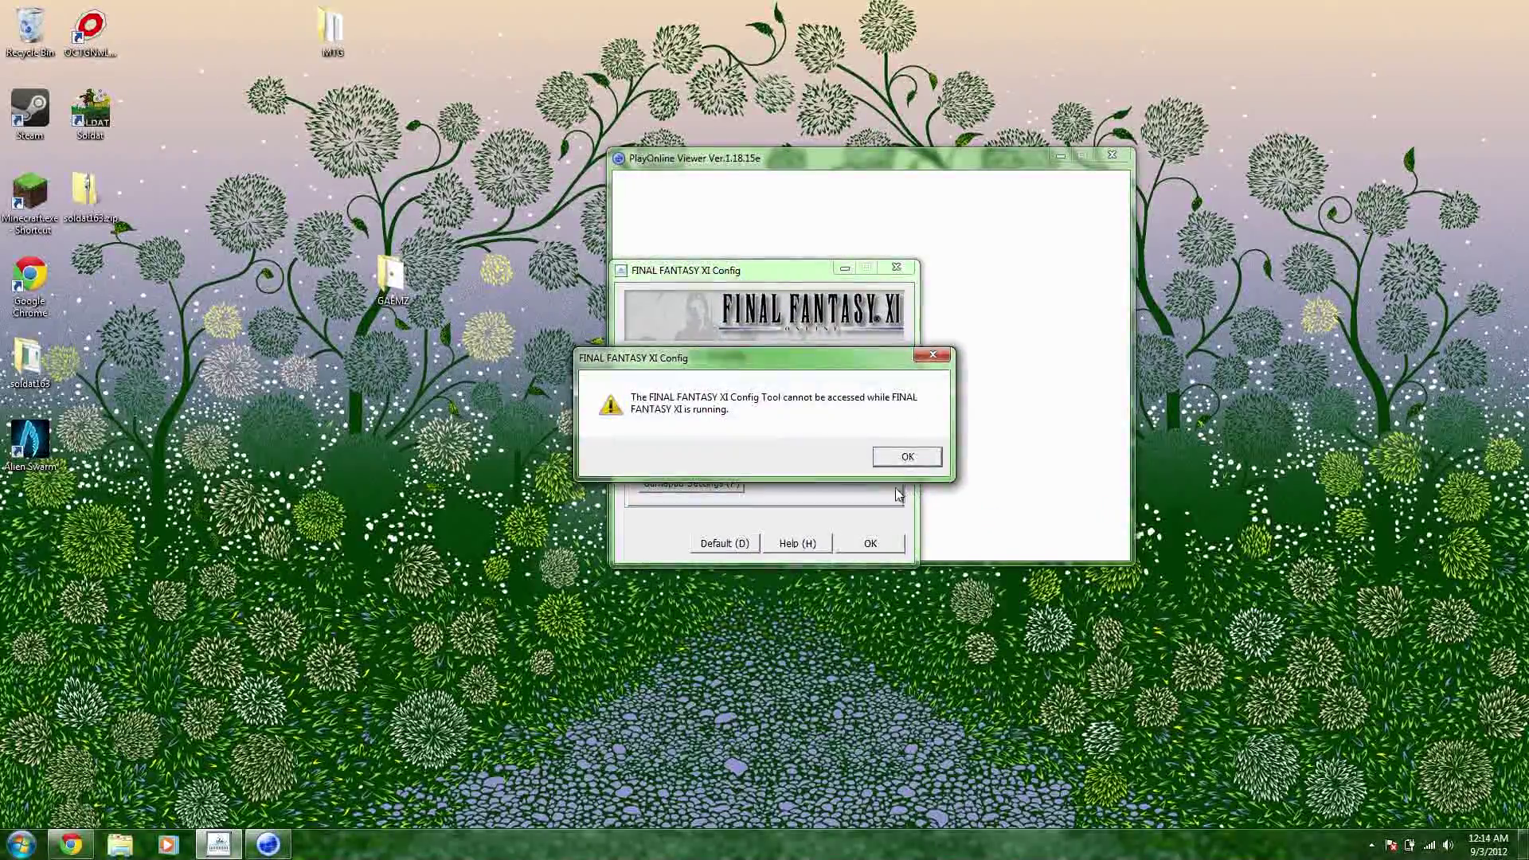
pyautogui.click(907, 457)
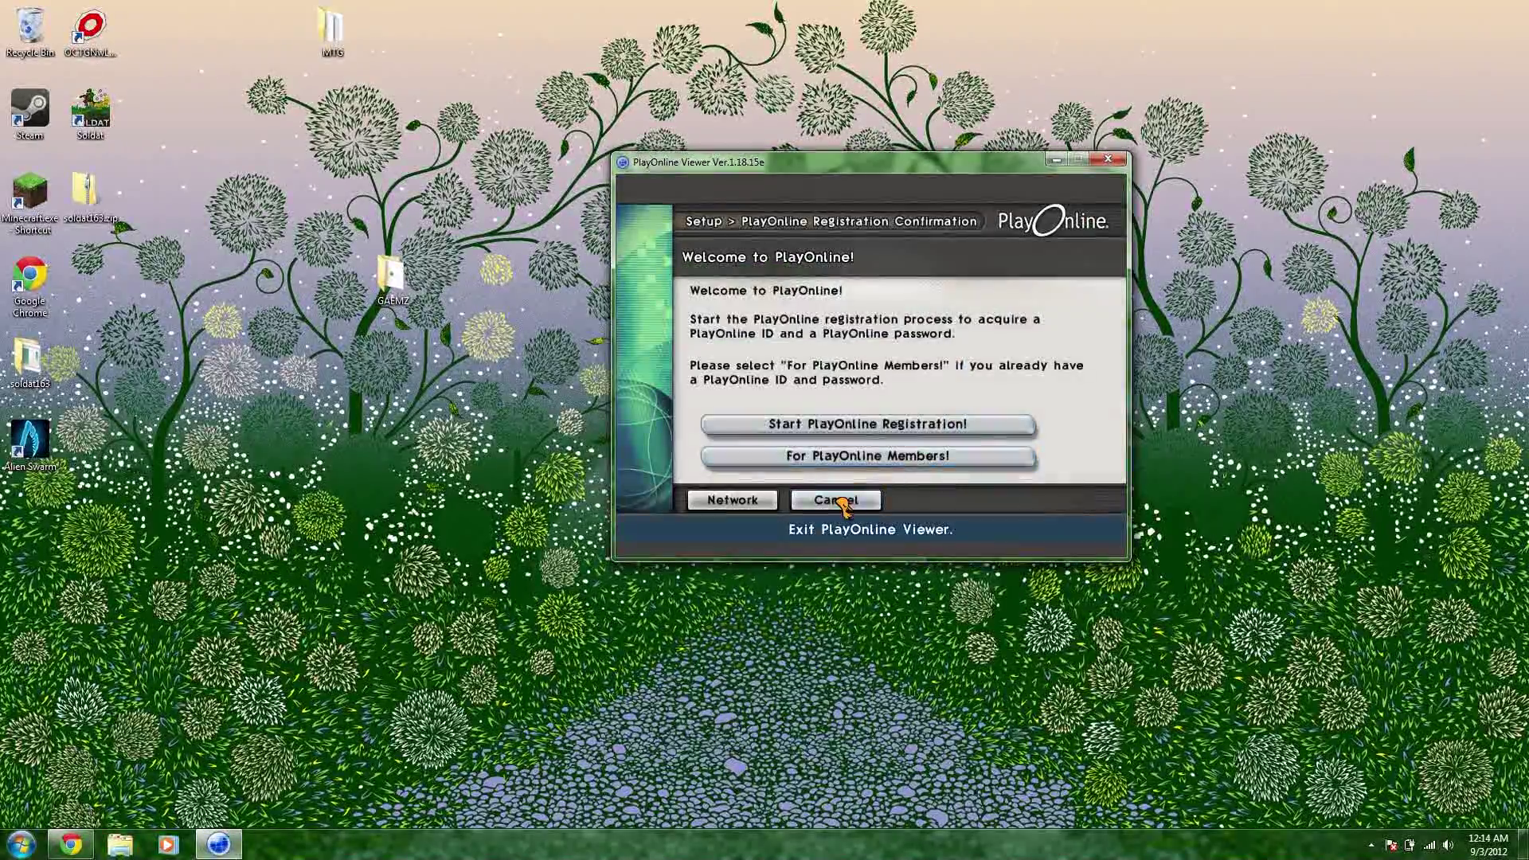
pyautogui.click(842, 502)
pyautogui.click(897, 404)
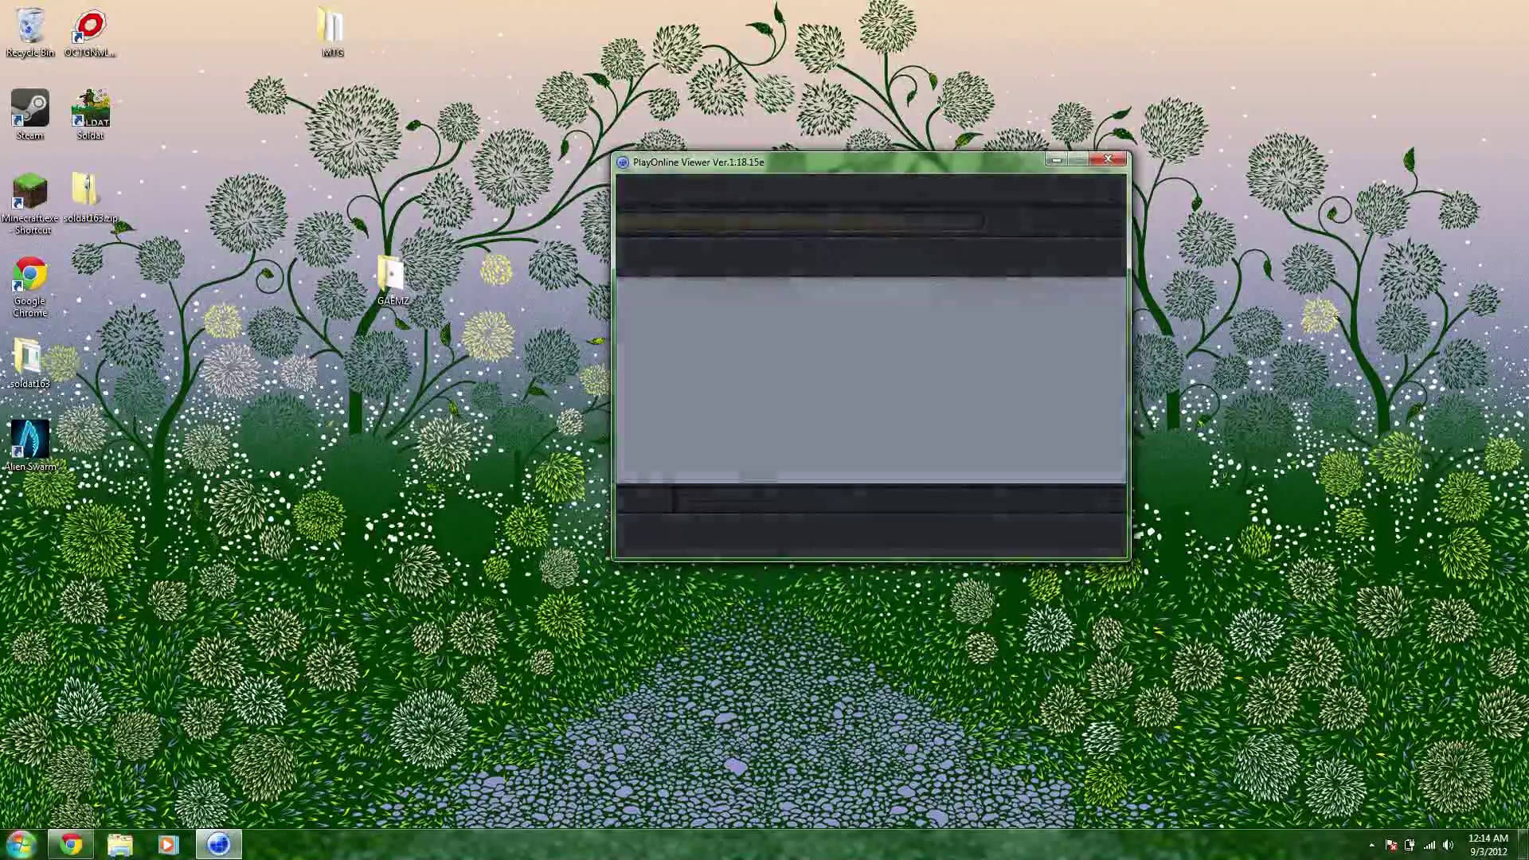
# - Reopen FINAL FANTASY XI Config from Start > All Programs > PlayOnline > FINAL FANTASY XI
pyautogui.click(20, 843)
pyautogui.click(88, 777)
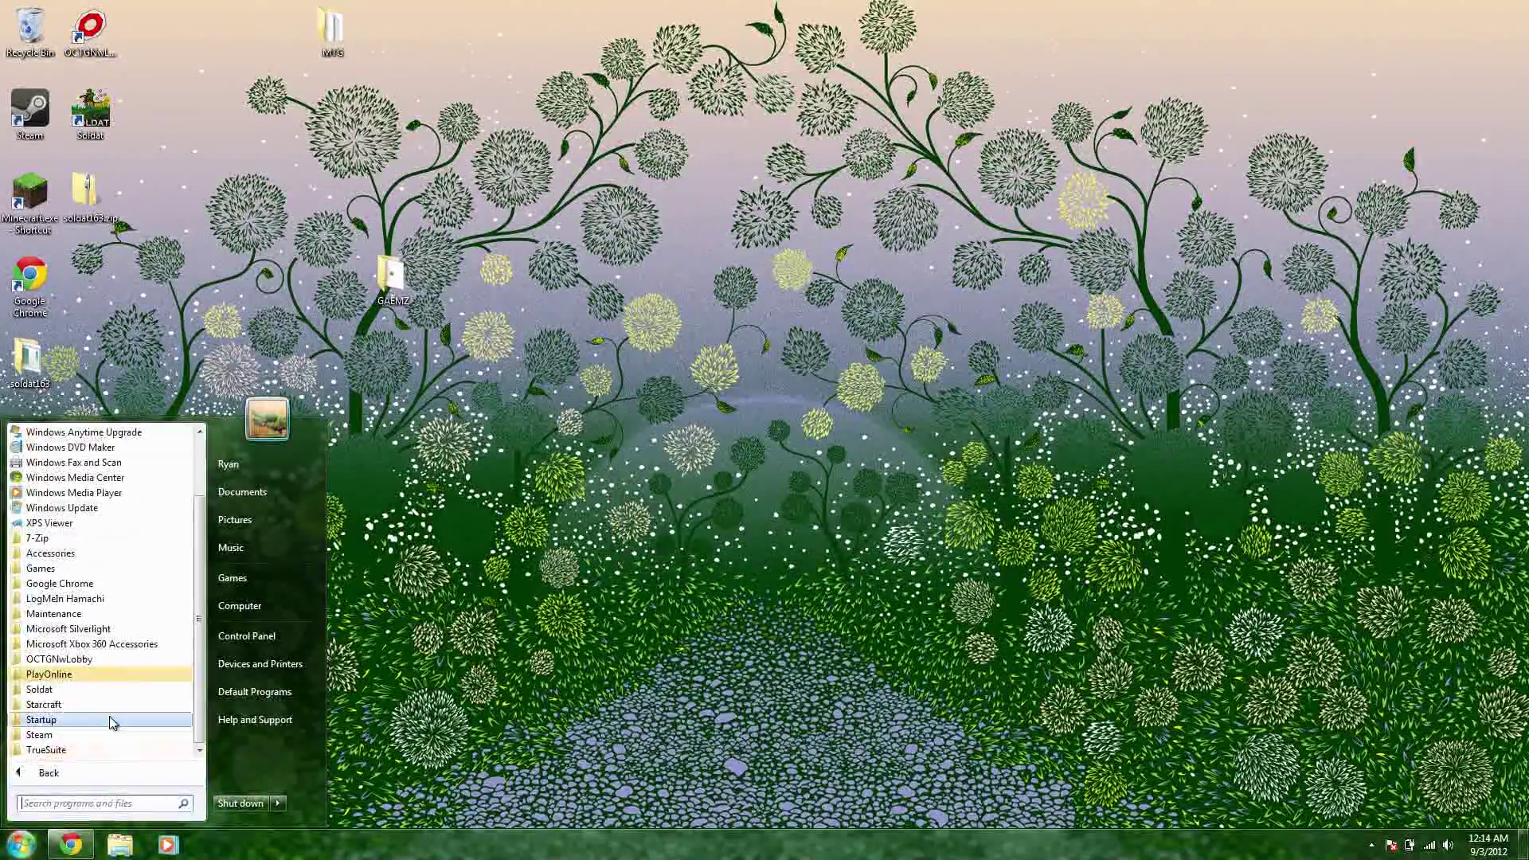
pyautogui.click(114, 675)
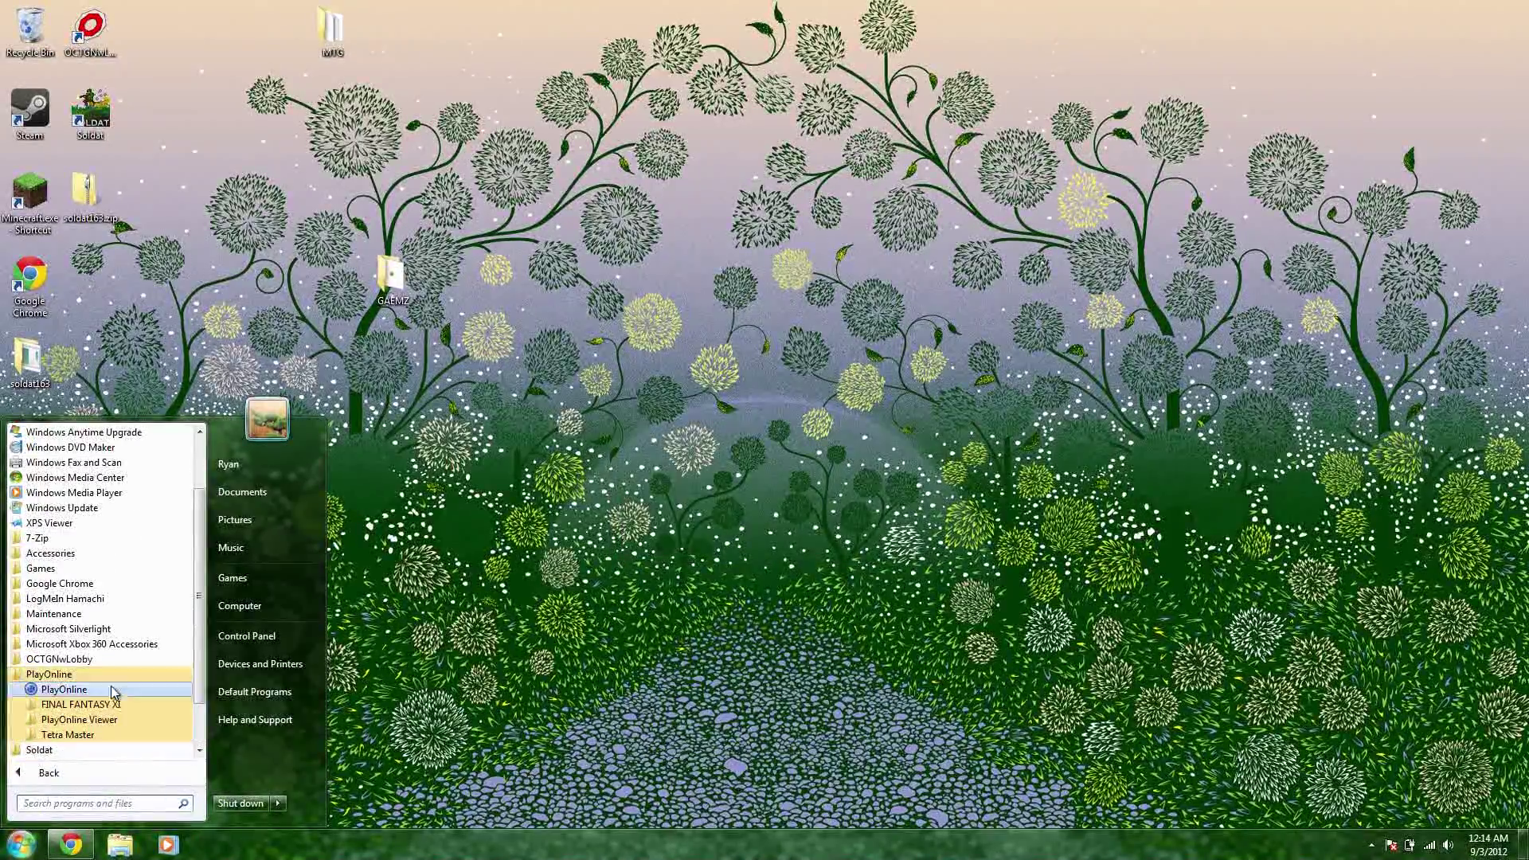
pyautogui.click(112, 704)
pyautogui.click(128, 721)
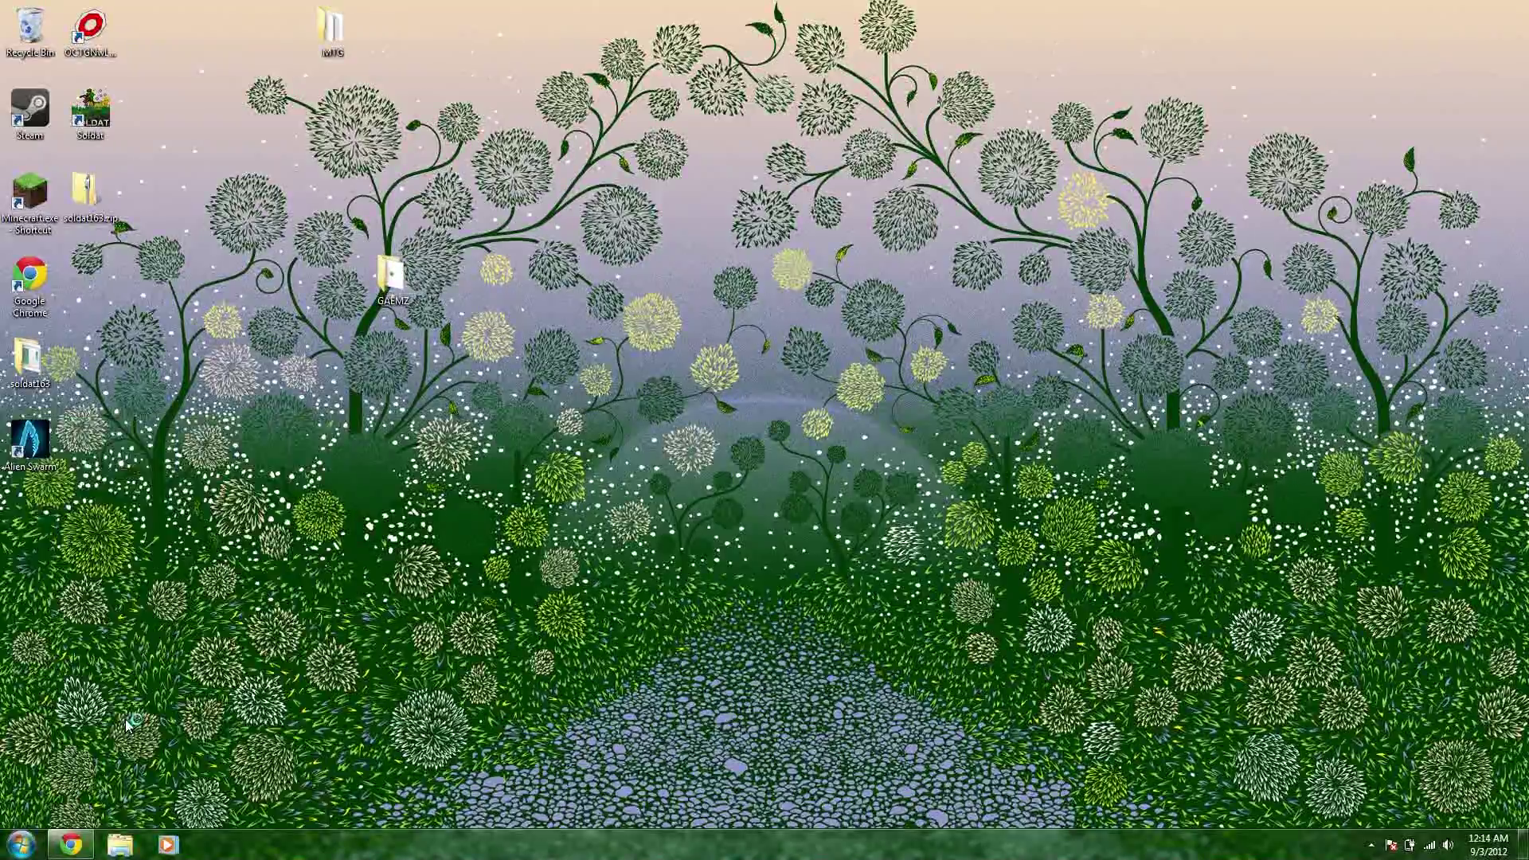
# - Turn on Start in Windowed Mode, set background resolution to 512 x 512, and save
pyautogui.click(727, 434)
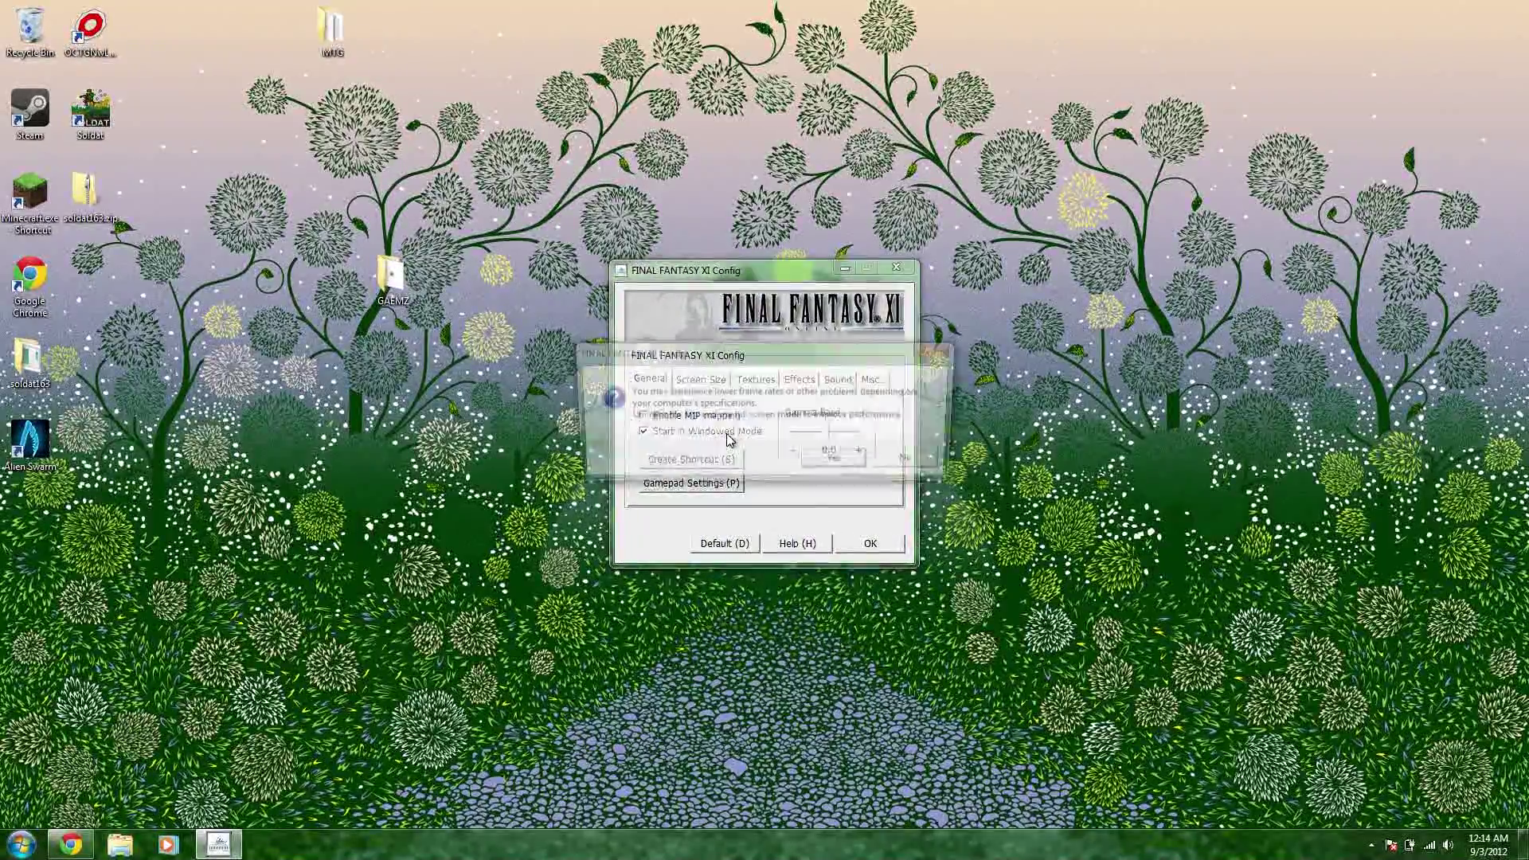
pyautogui.click(841, 466)
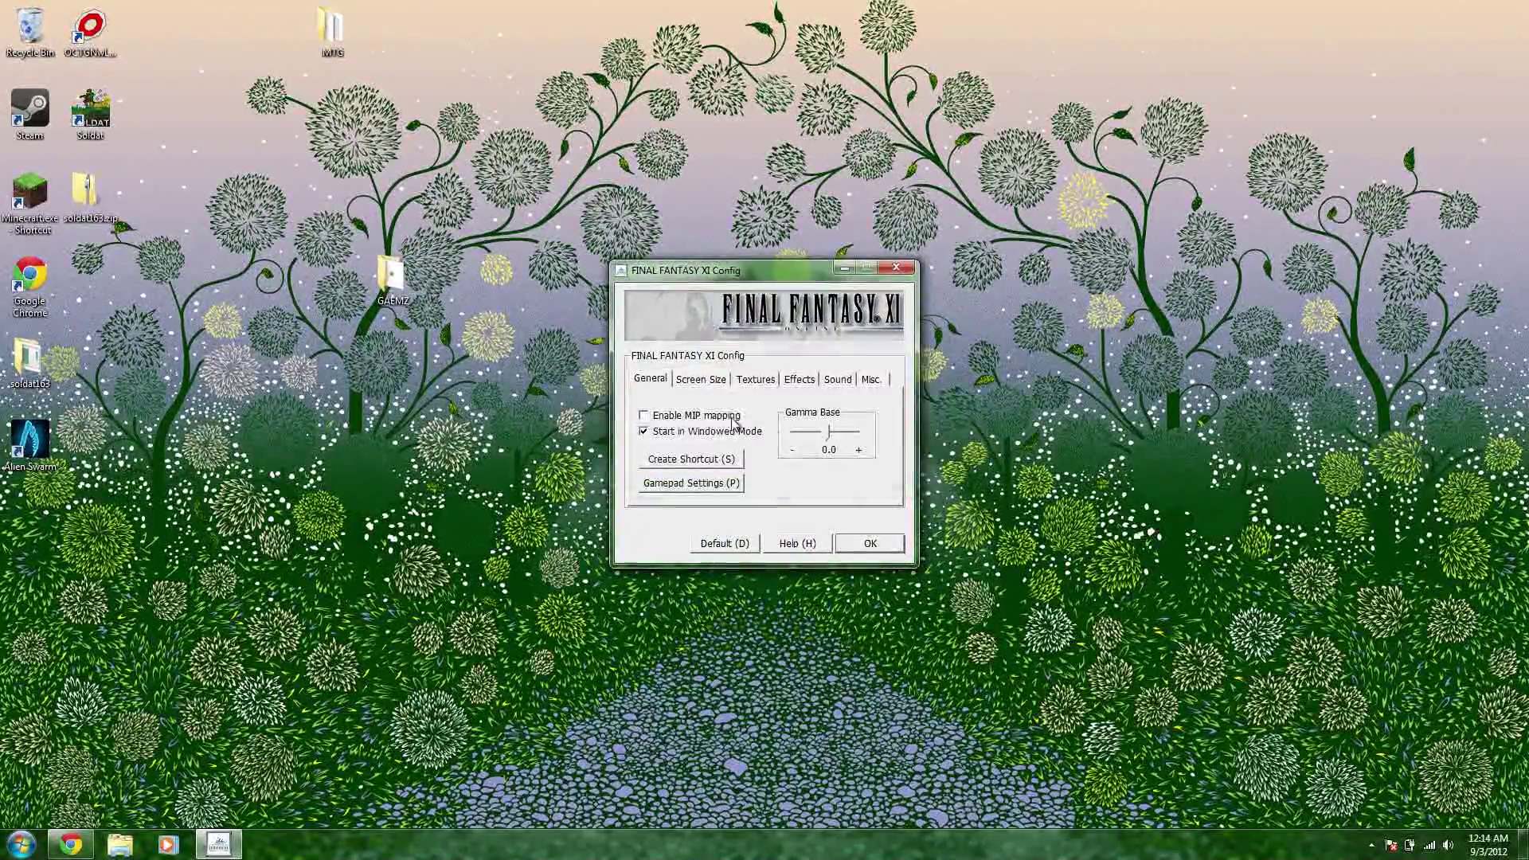
pyautogui.click(708, 378)
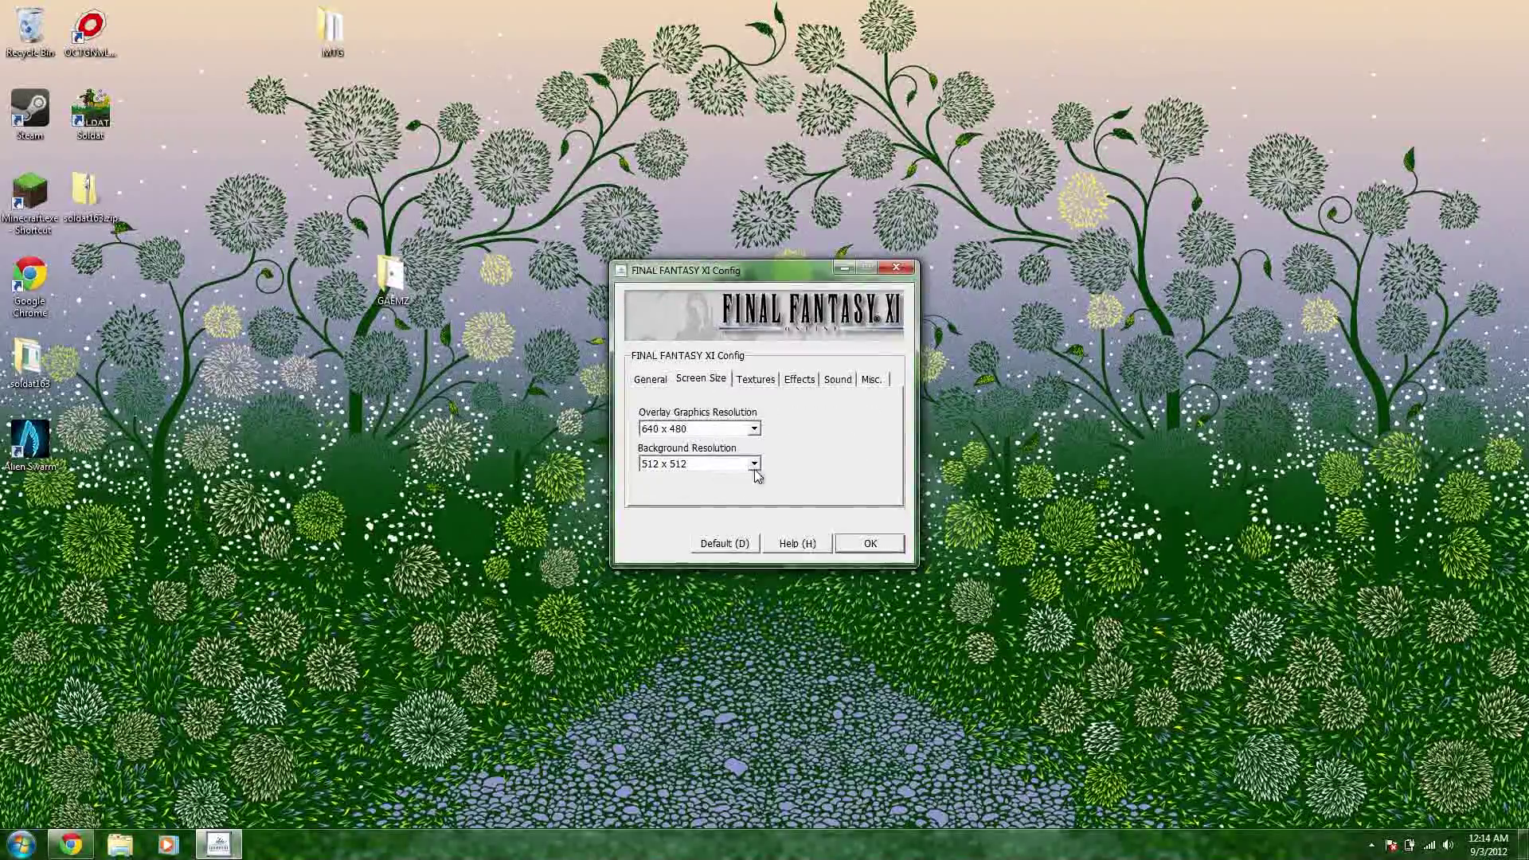
pyautogui.click(754, 464)
pyautogui.click(749, 496)
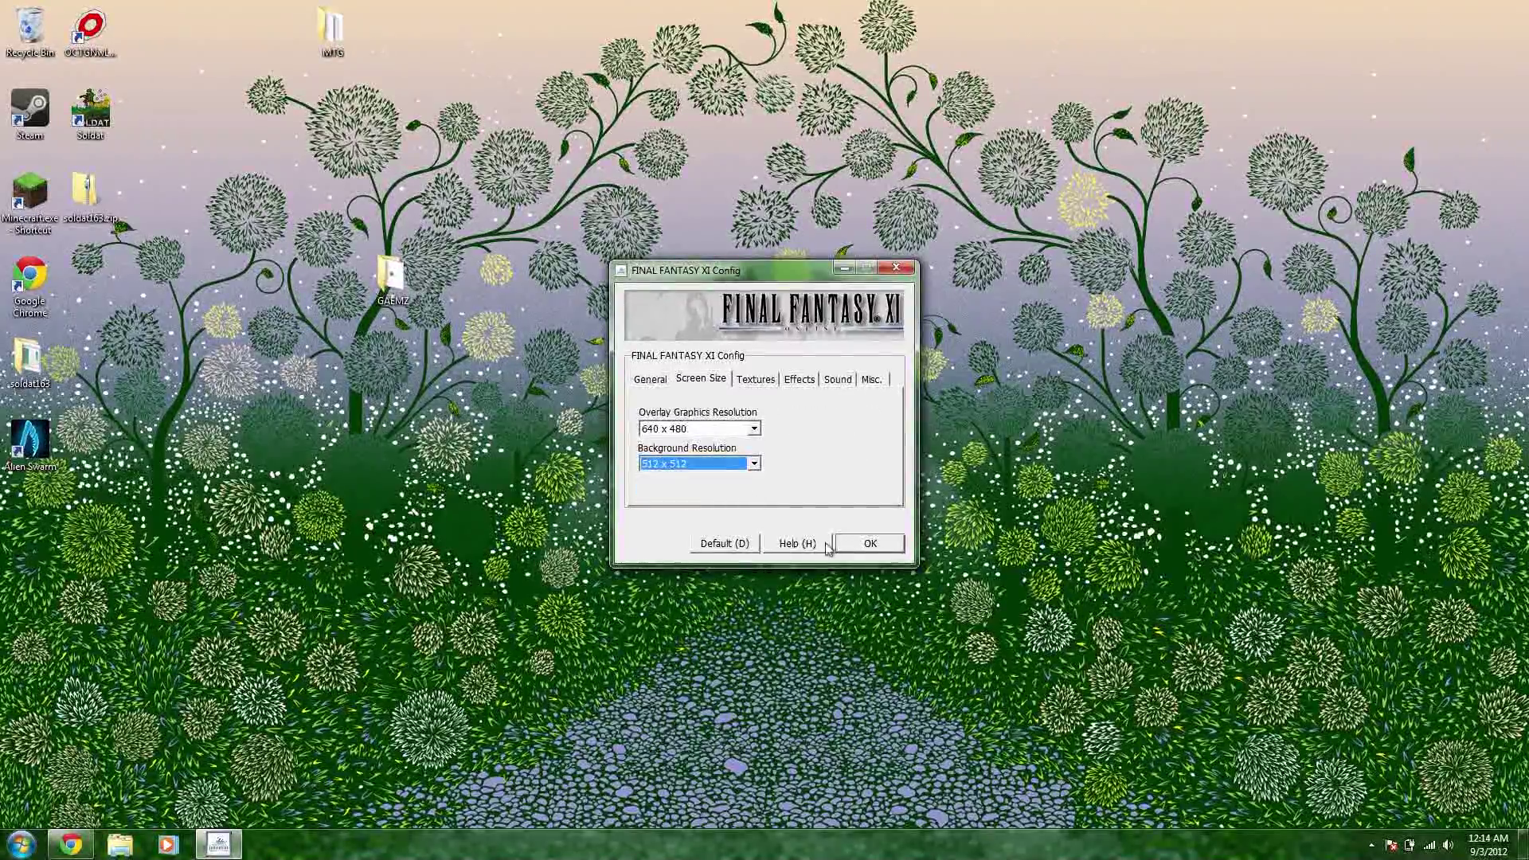
pyautogui.click(869, 543)
pyautogui.click(701, 457)
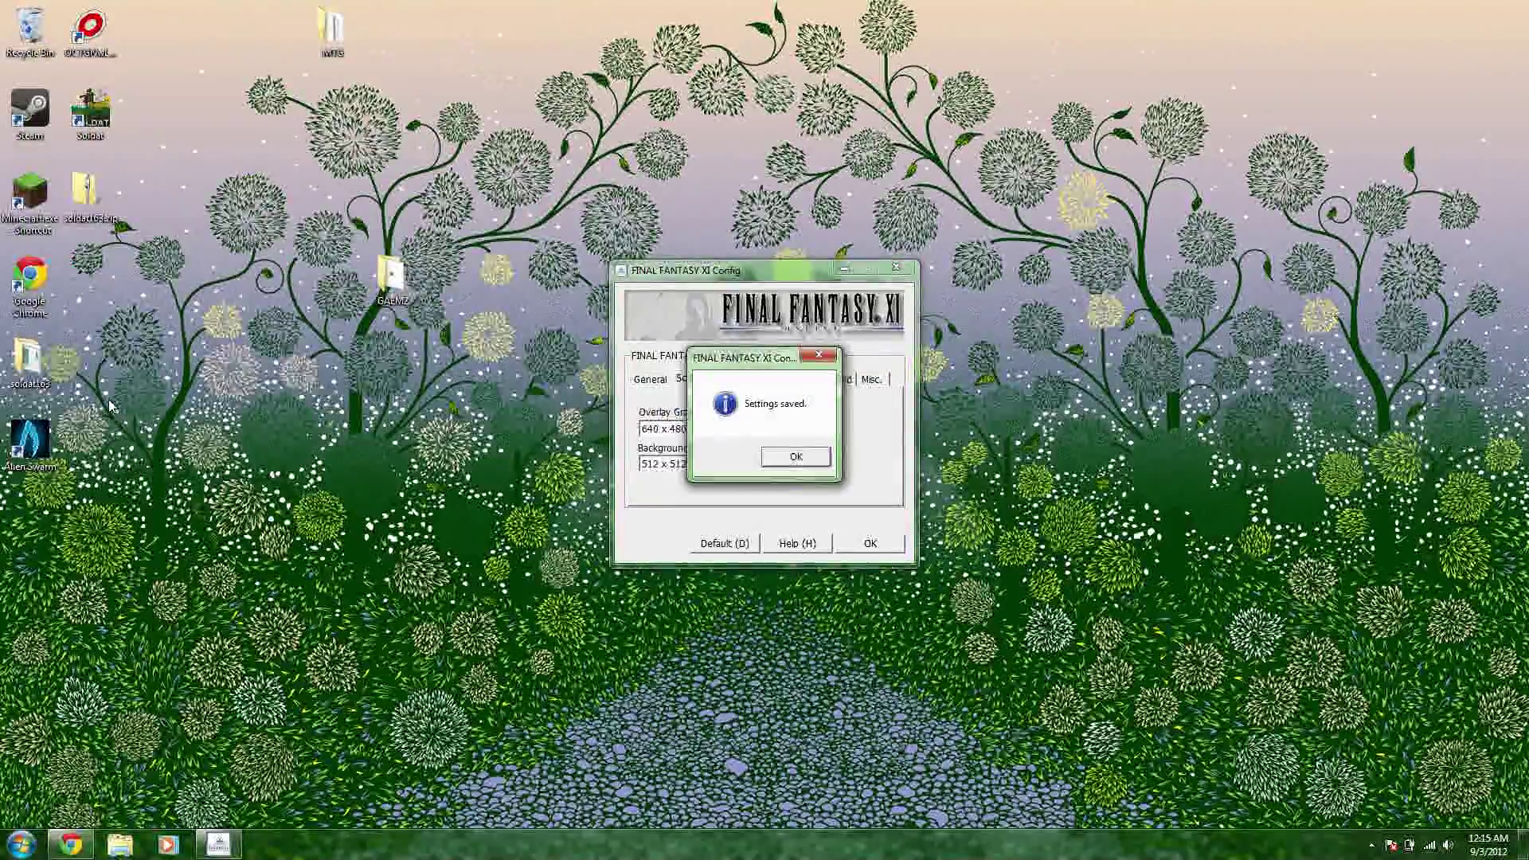
pyautogui.click(799, 457)
pyautogui.click(21, 844)
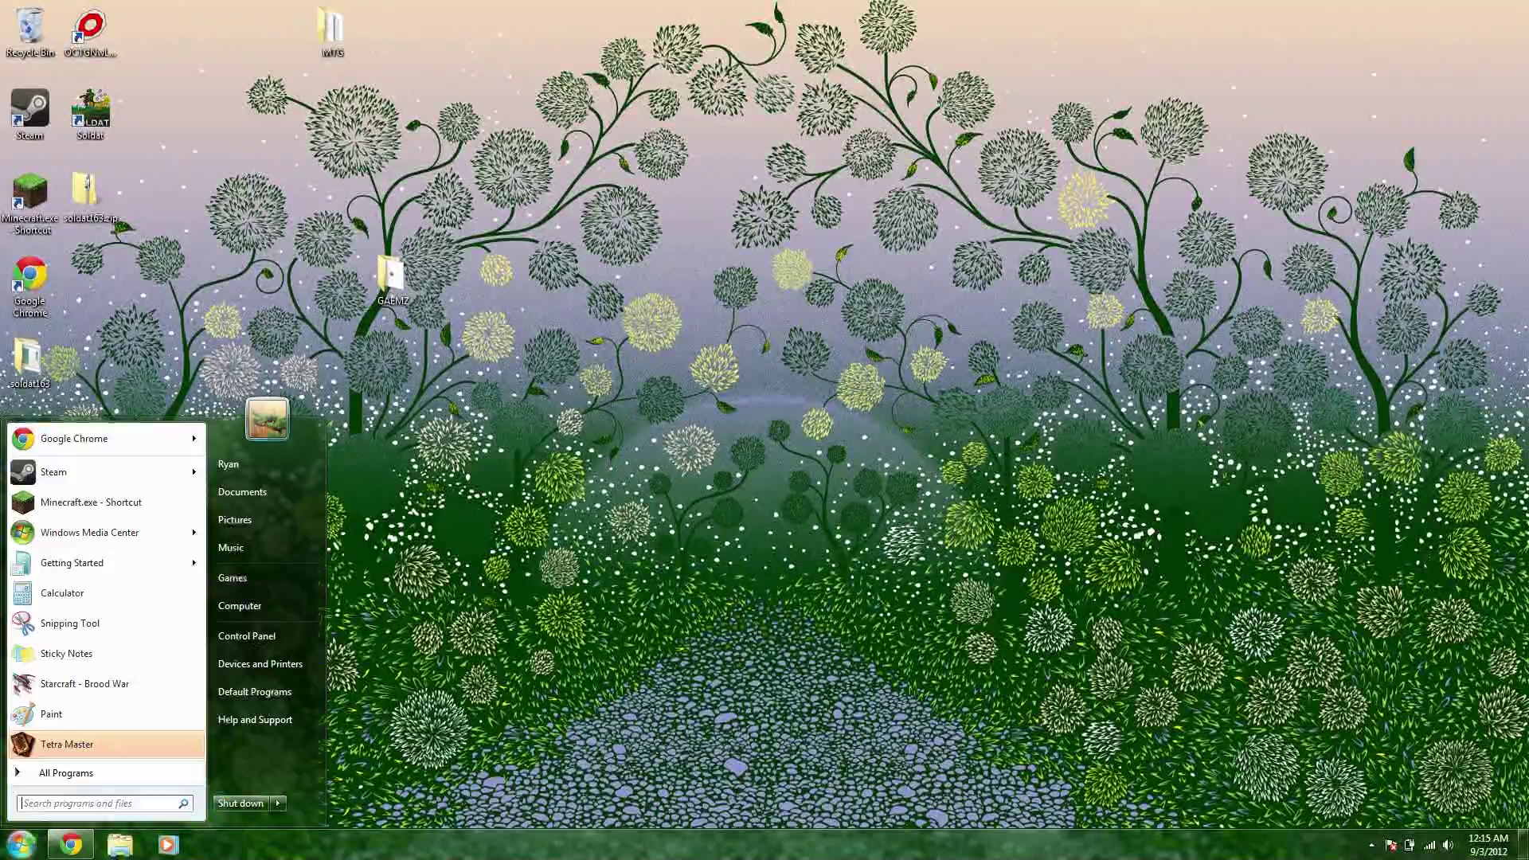
# - Launch PlayOnline Viewer from the Start menu, update it and restart it
pyautogui.click(56, 773)
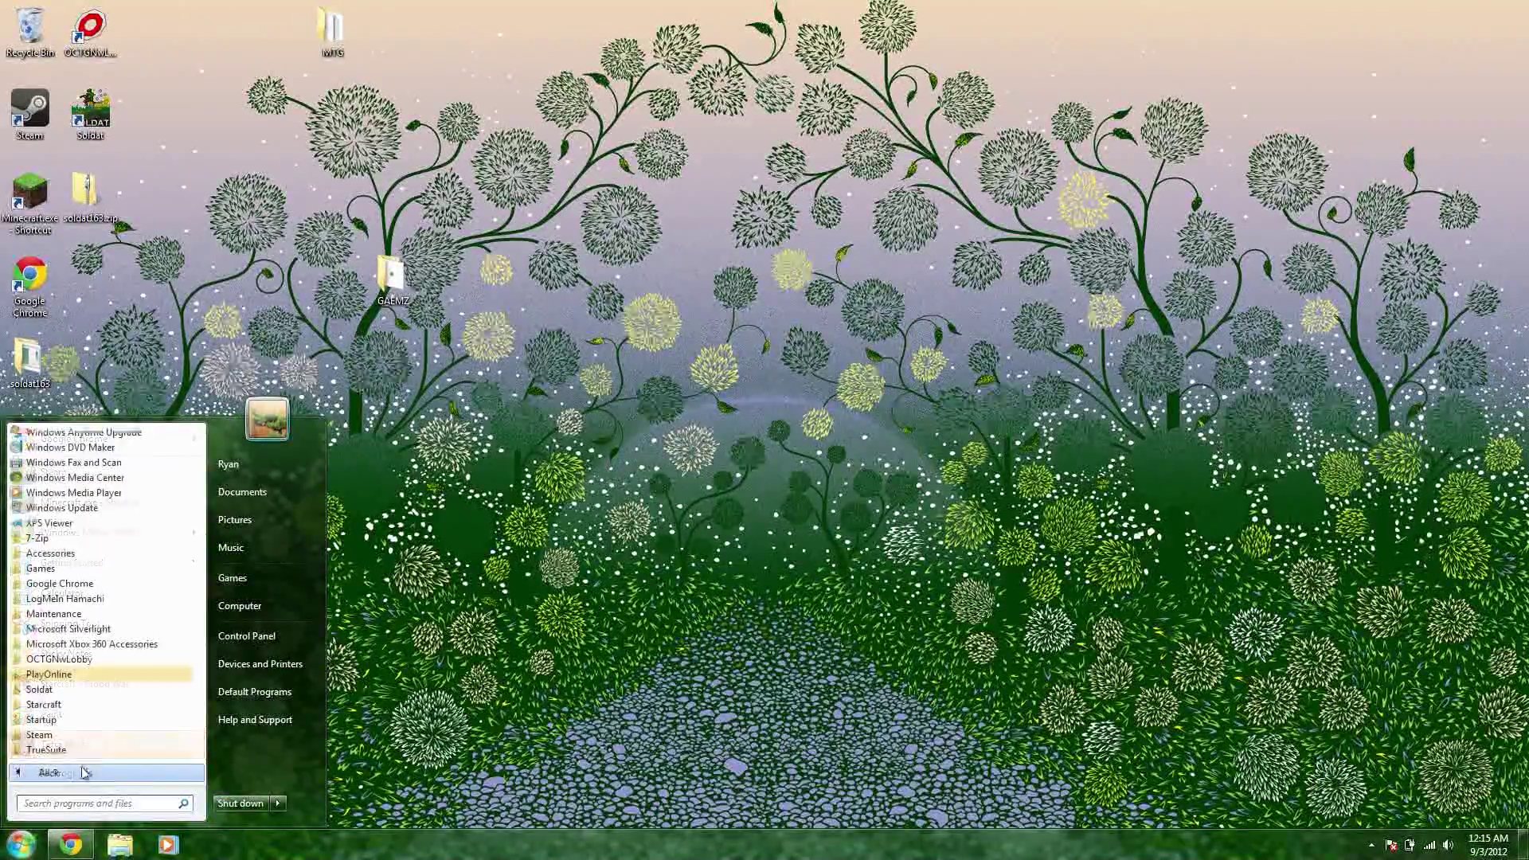
pyautogui.click(84, 674)
pyautogui.click(80, 691)
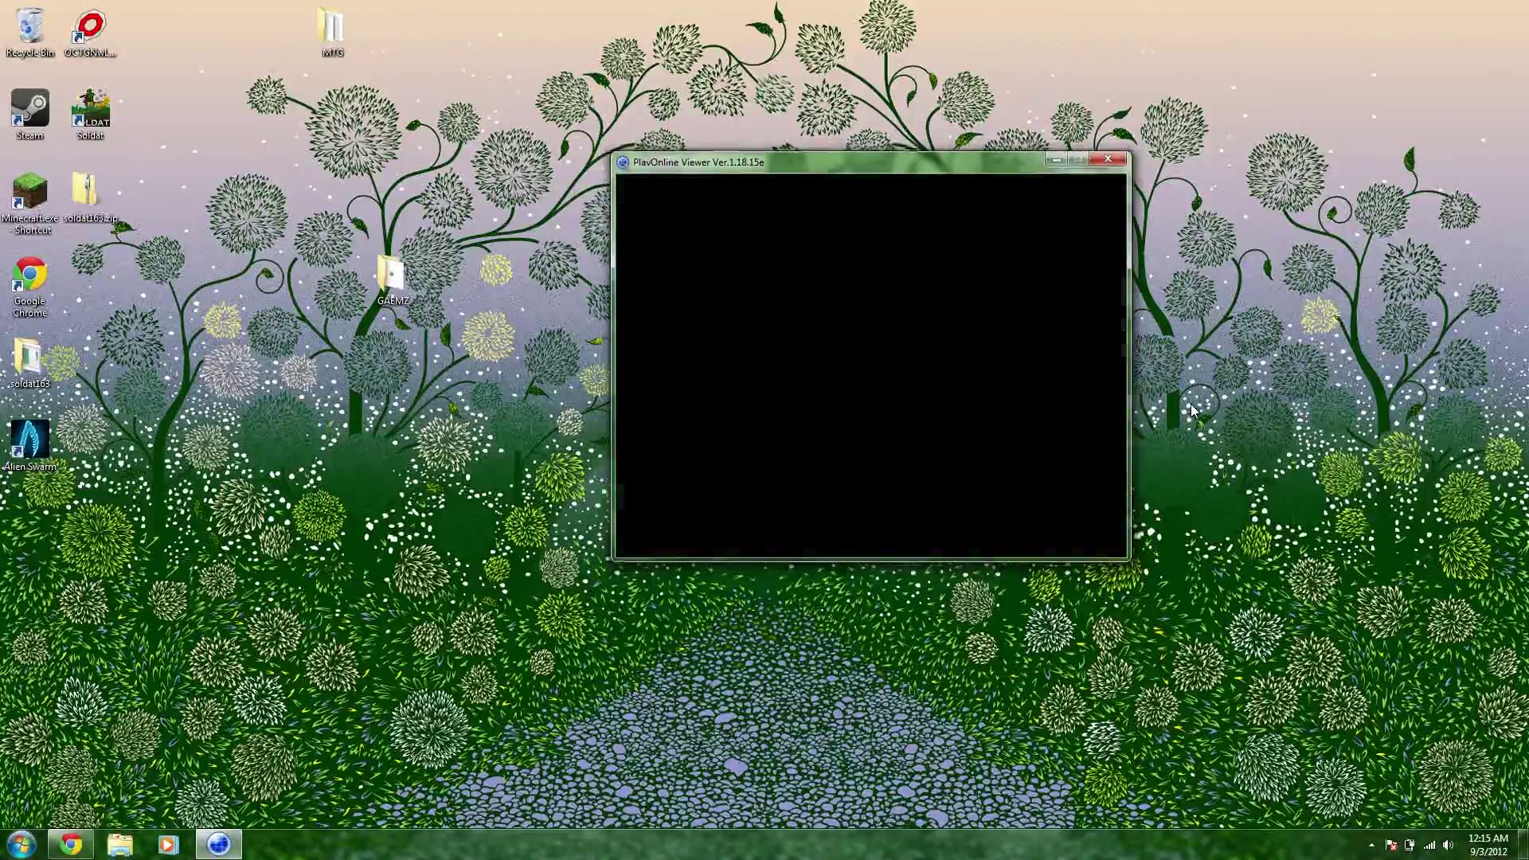
pyautogui.click(850, 500)
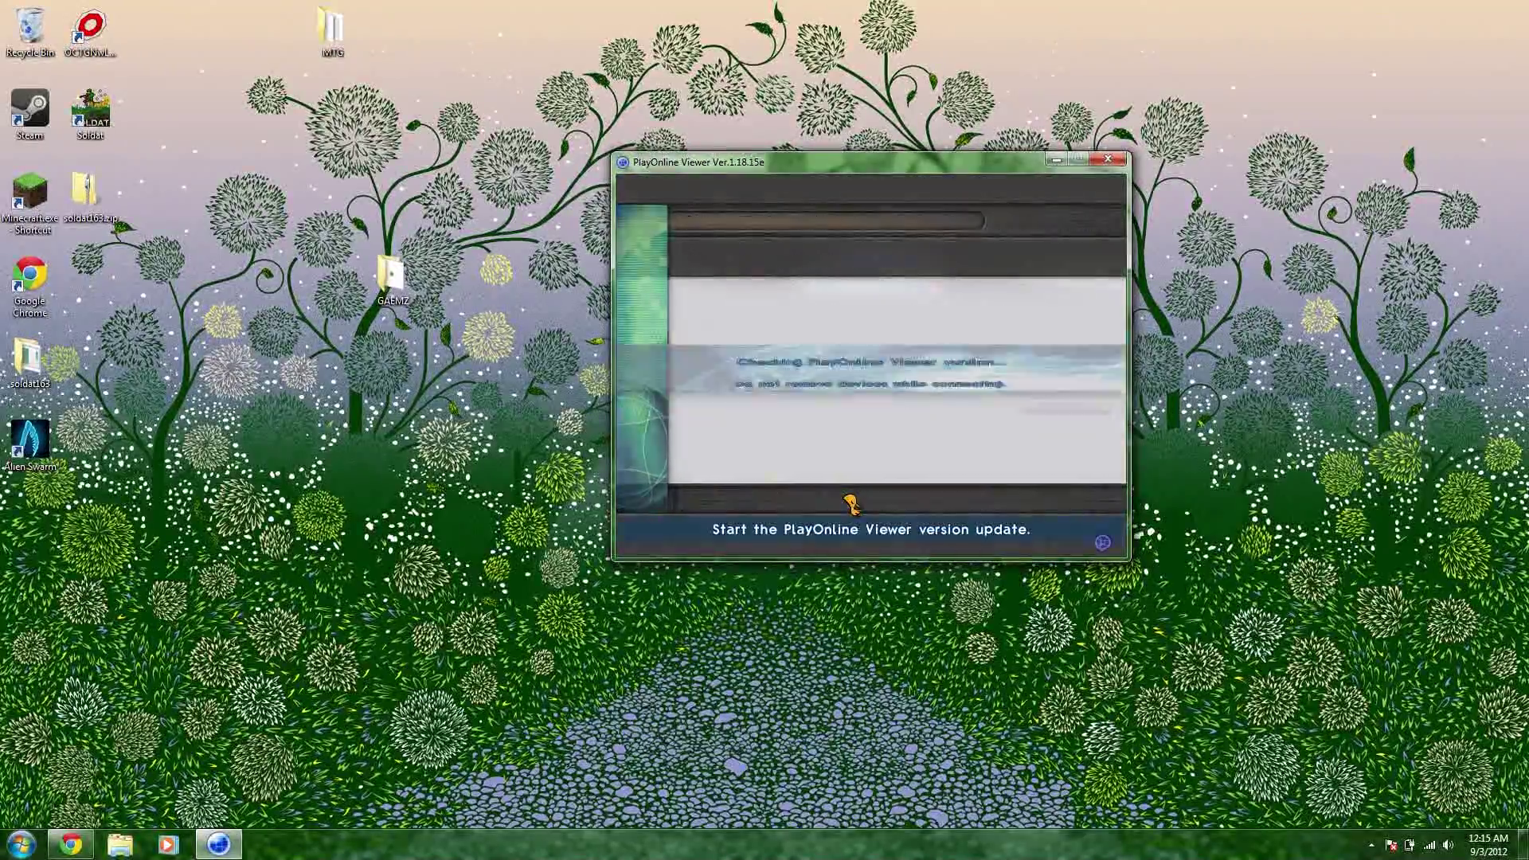
pyautogui.click(779, 503)
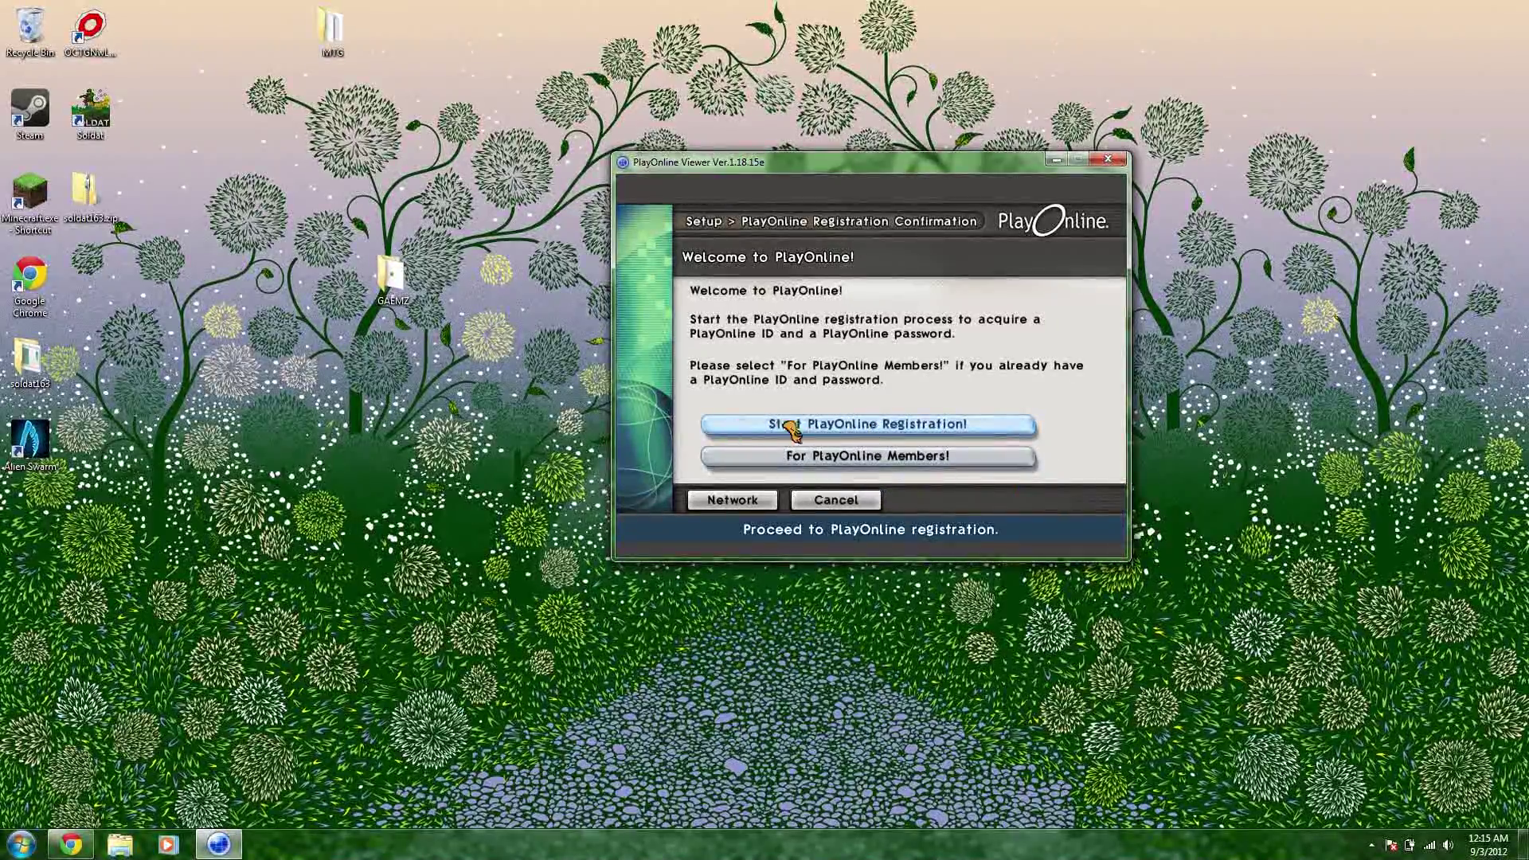
# - Open PlayOnline Registration, go back to Welcome, and proceed as an existing member
pyautogui.click(964, 431)
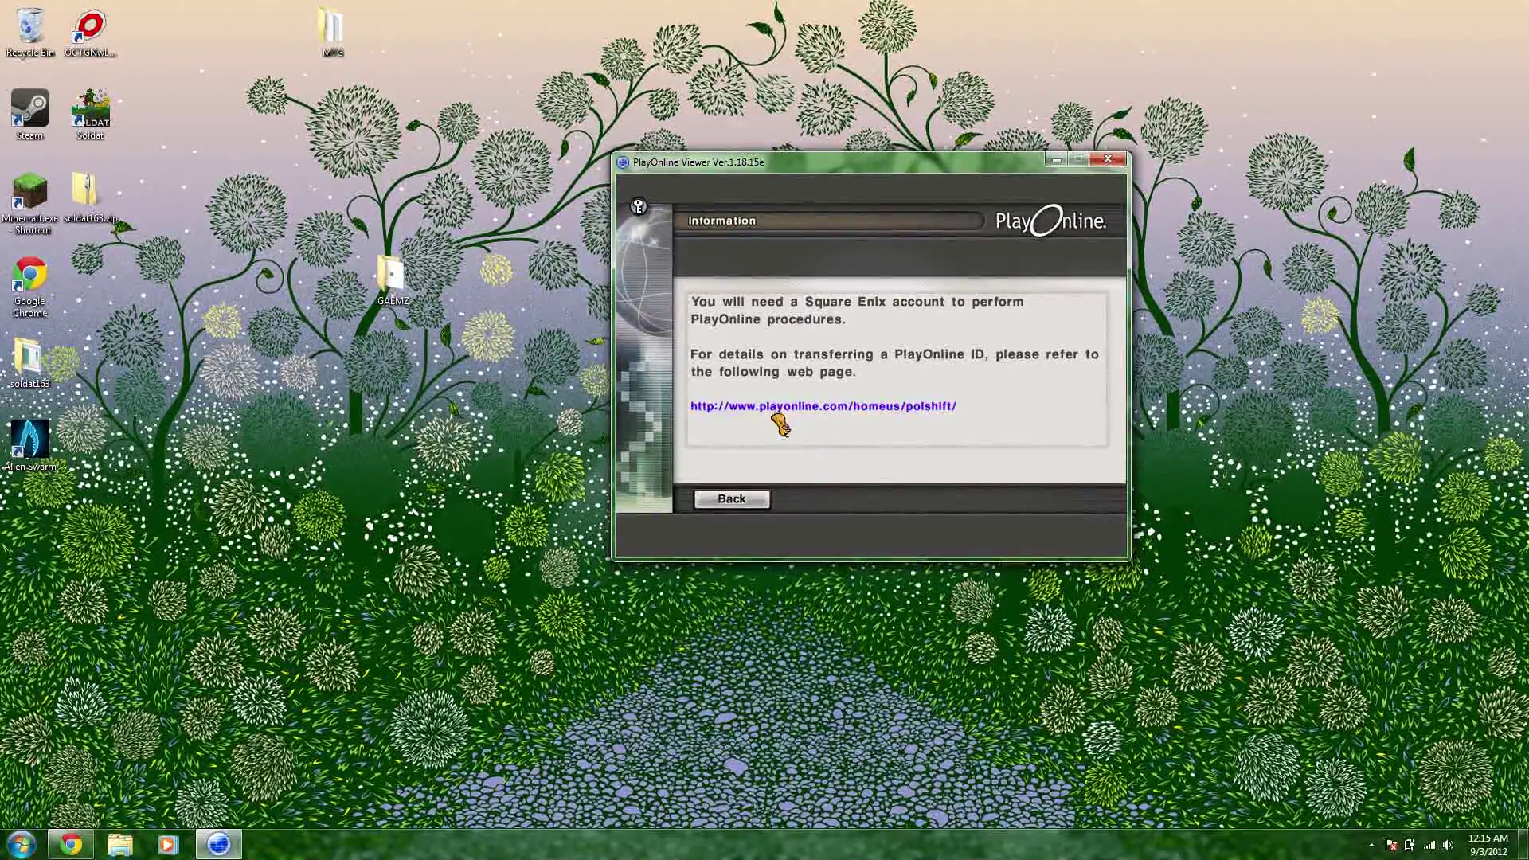
pyautogui.click(747, 500)
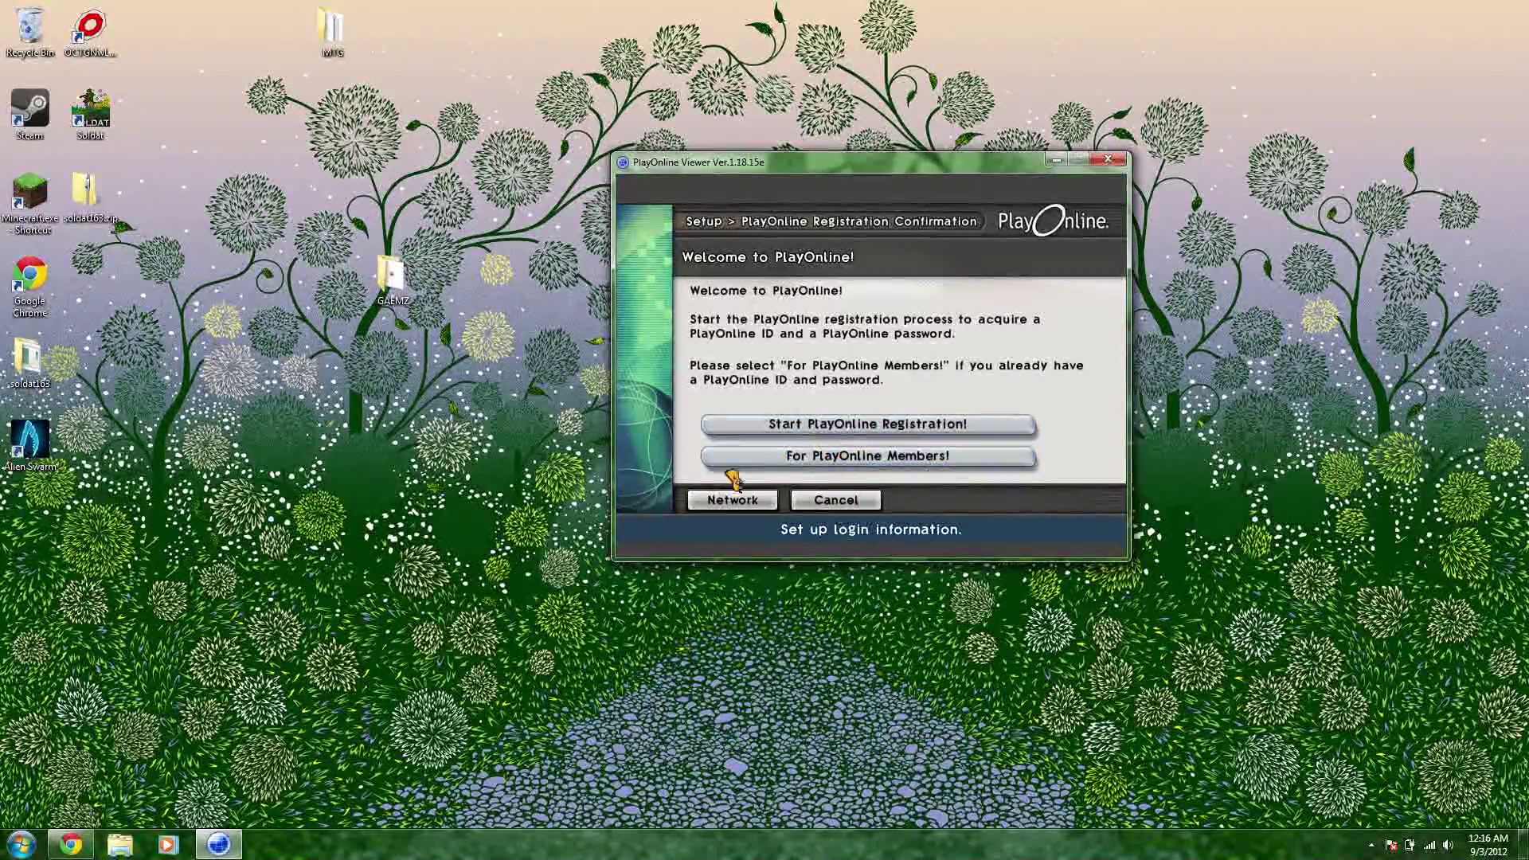
pyautogui.click(880, 461)
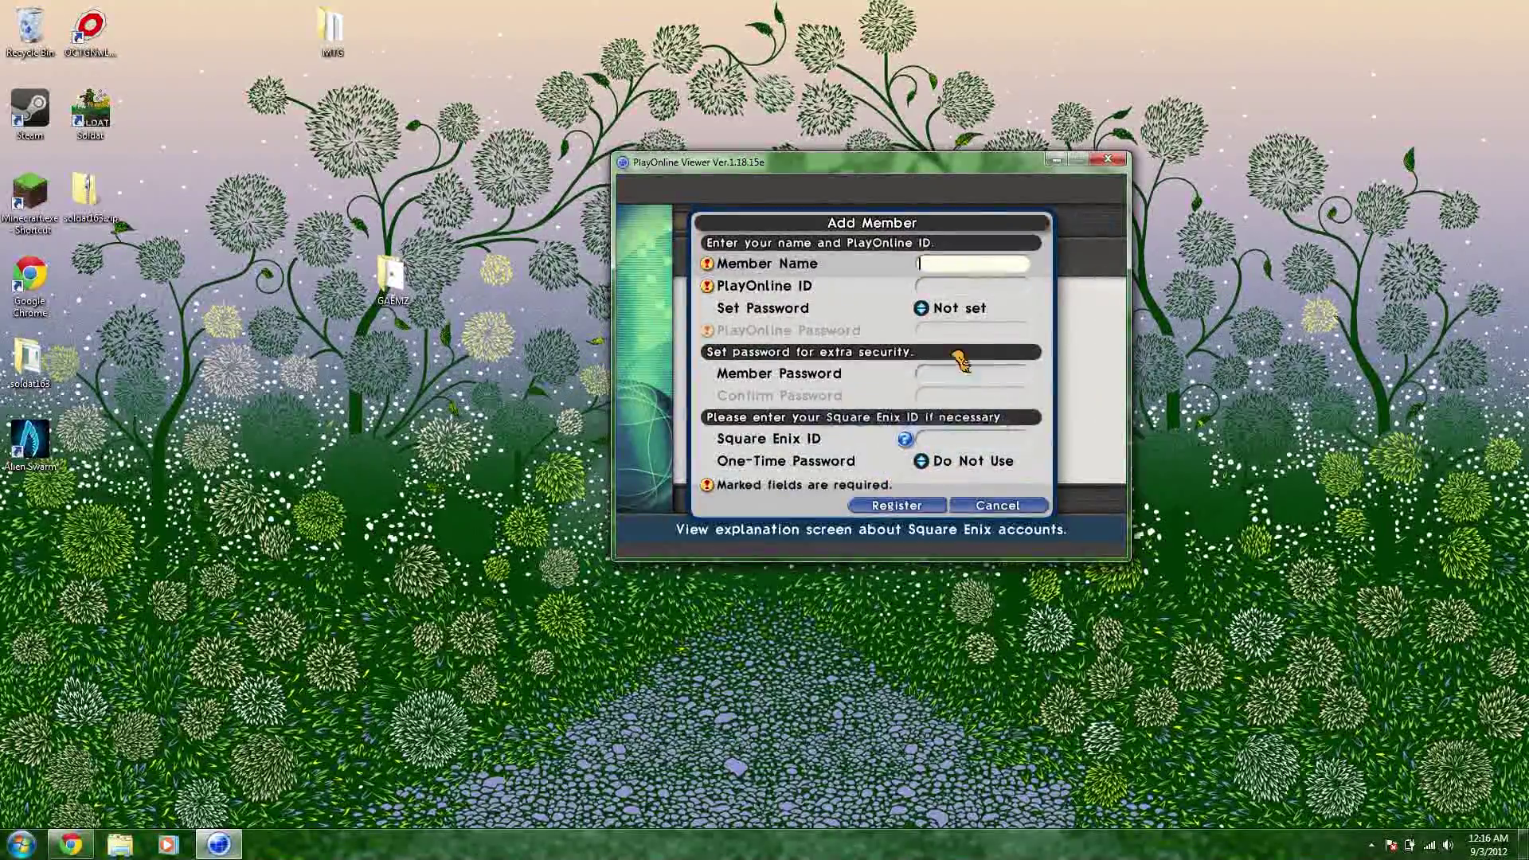
# - Dock Chrome on the left with the registration email, PlayOnline window beside it
pyautogui.click(71, 845)
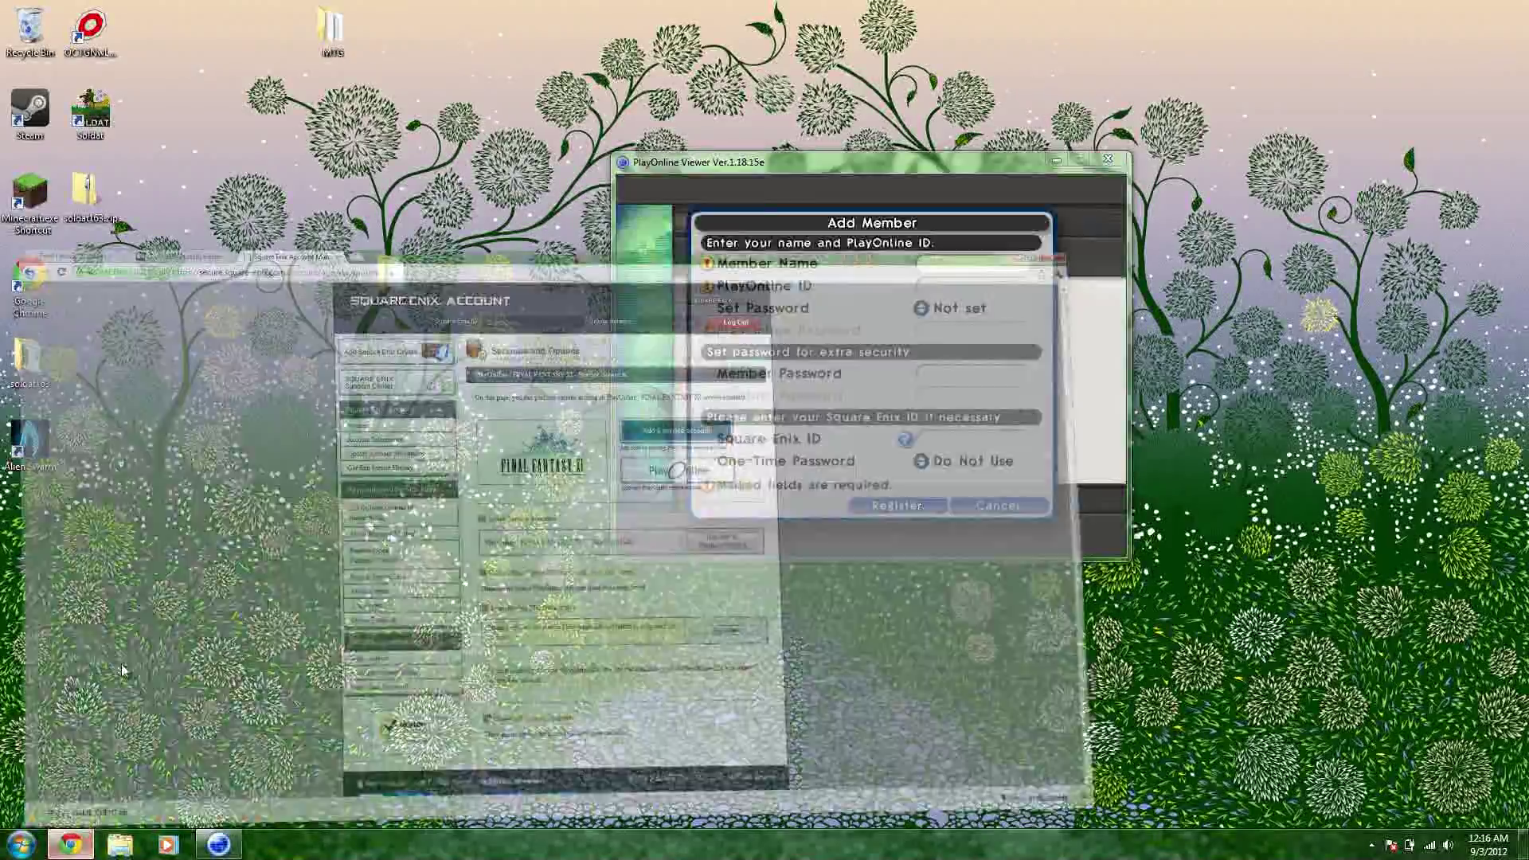
pyautogui.moveTo(509, 6); pyautogui.dragTo(1, 460)
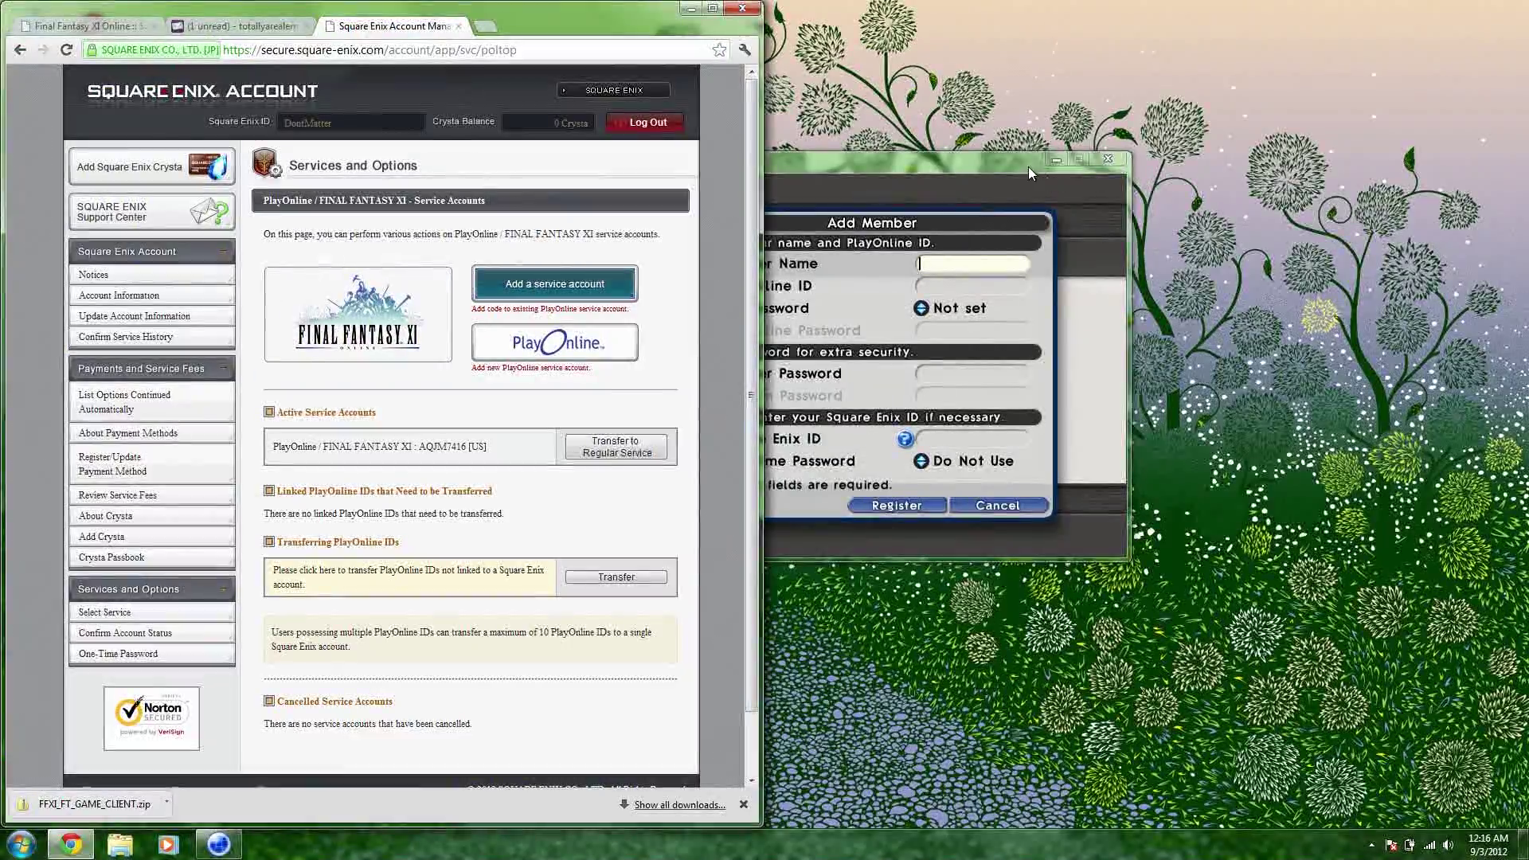
pyautogui.moveTo(1029, 166); pyautogui.dragTo(1227, 191)
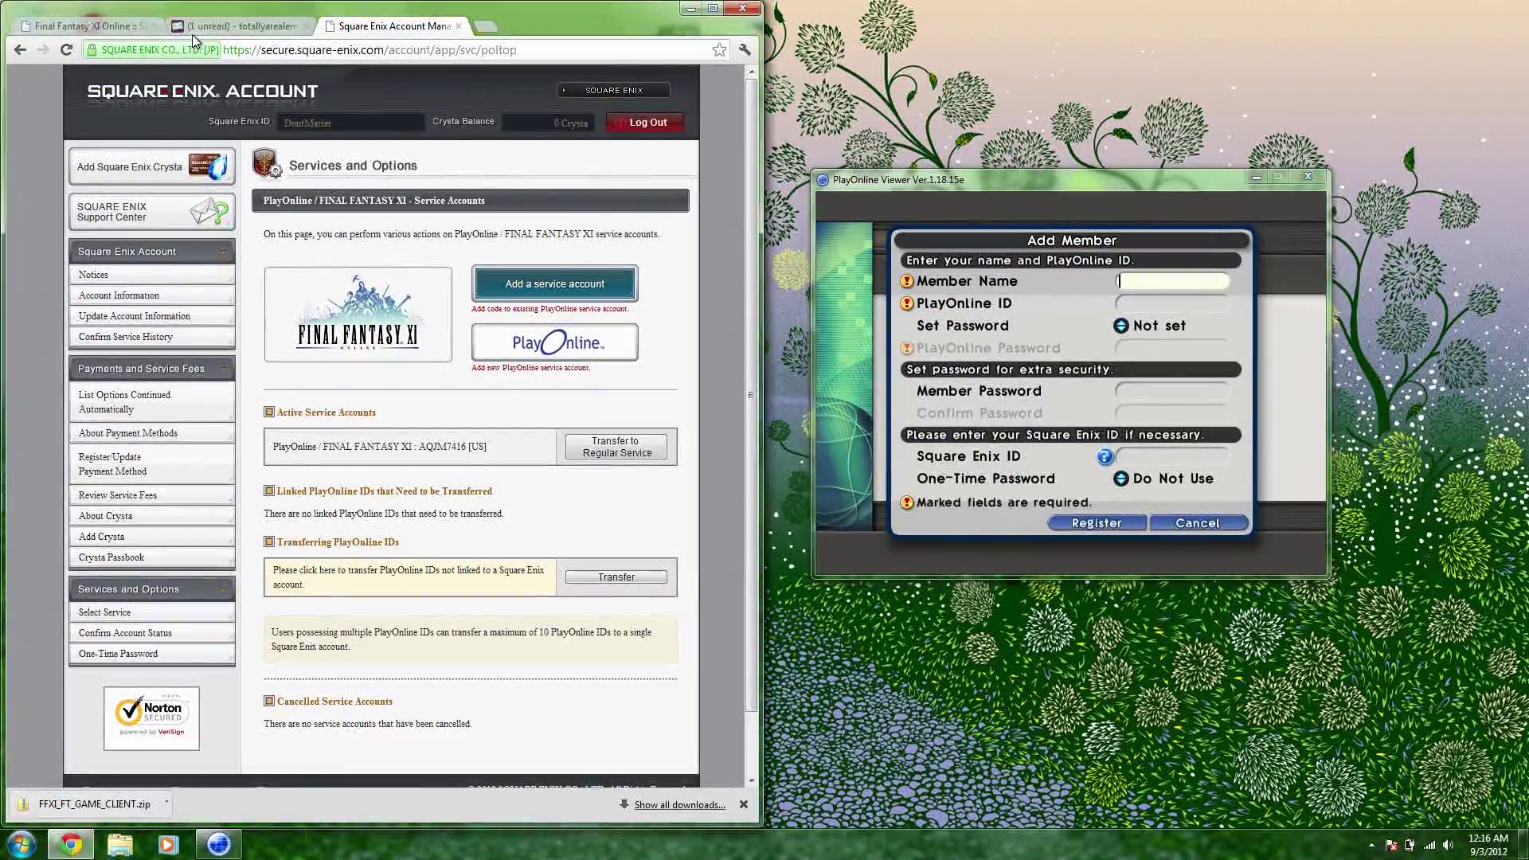
pyautogui.click(239, 25)
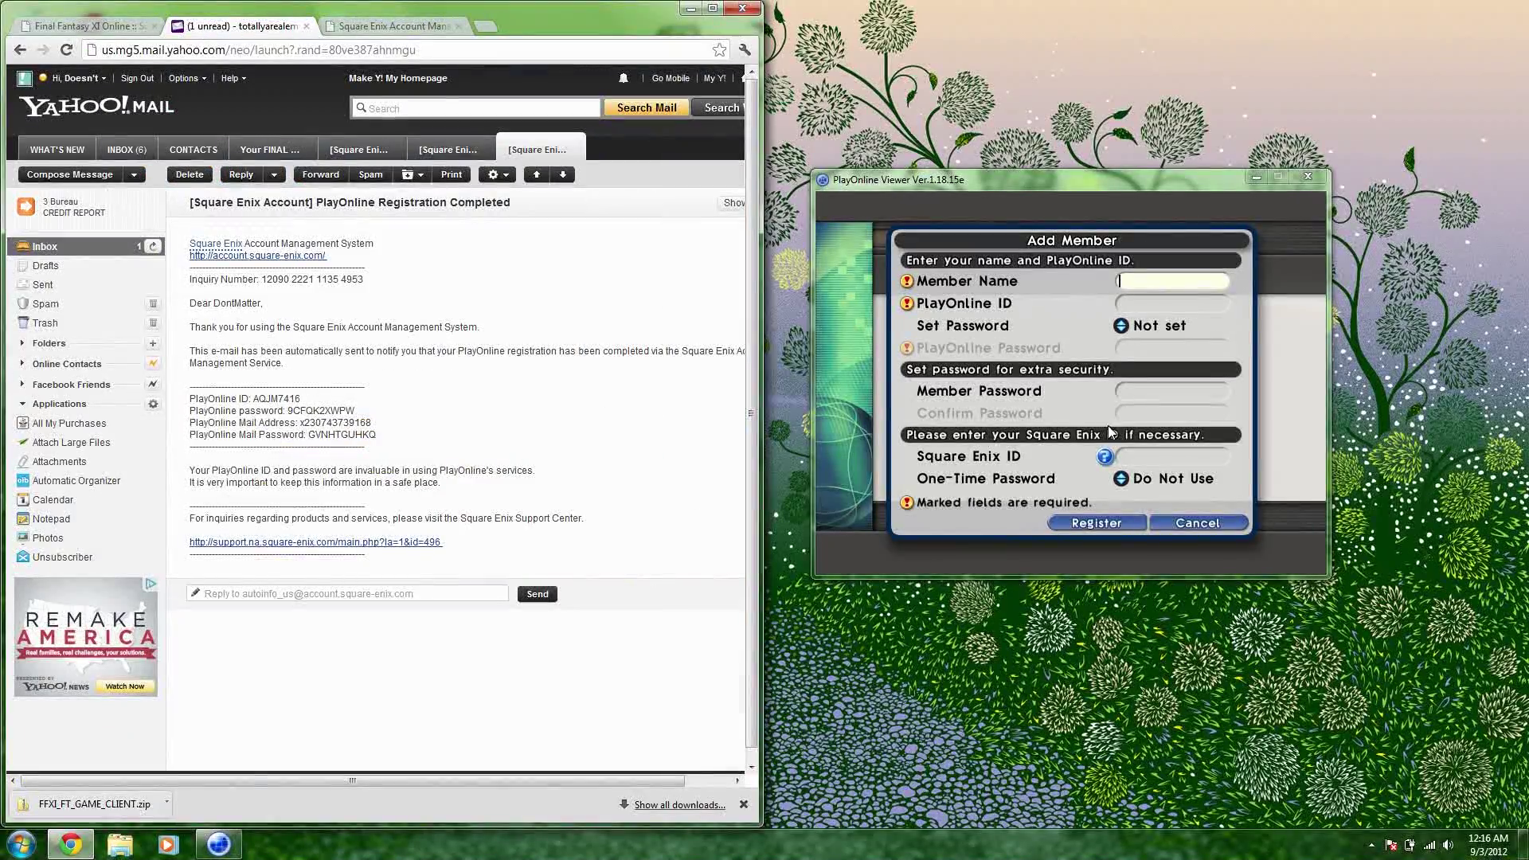
pyautogui.click(1153, 281)
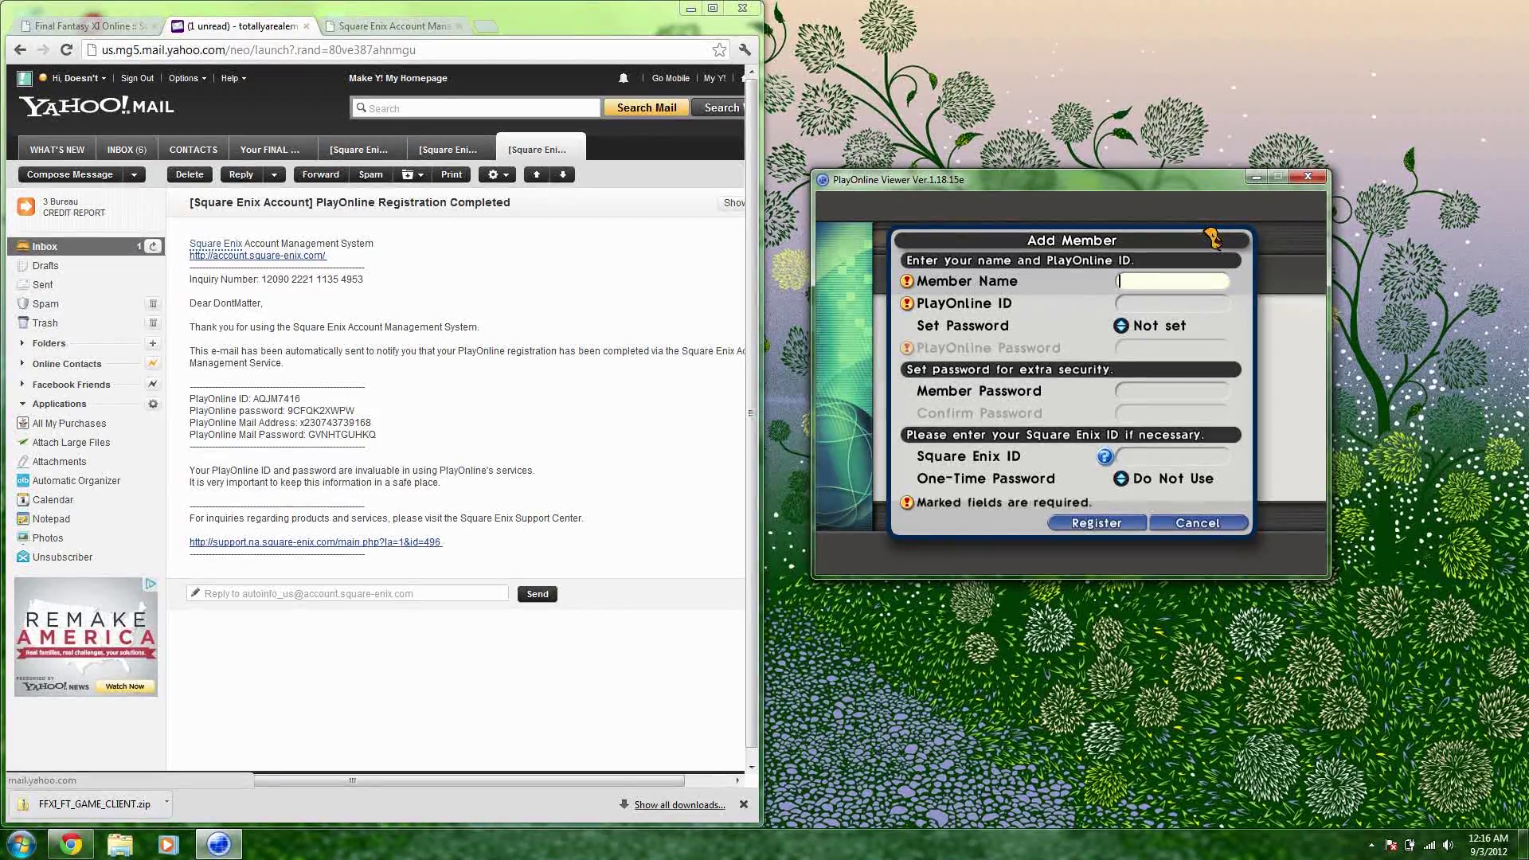
# - Enter member name NOBODY and fill in the PlayOnline ID from the email
pyautogui.write('NOBODY')
pyautogui.press('Return')
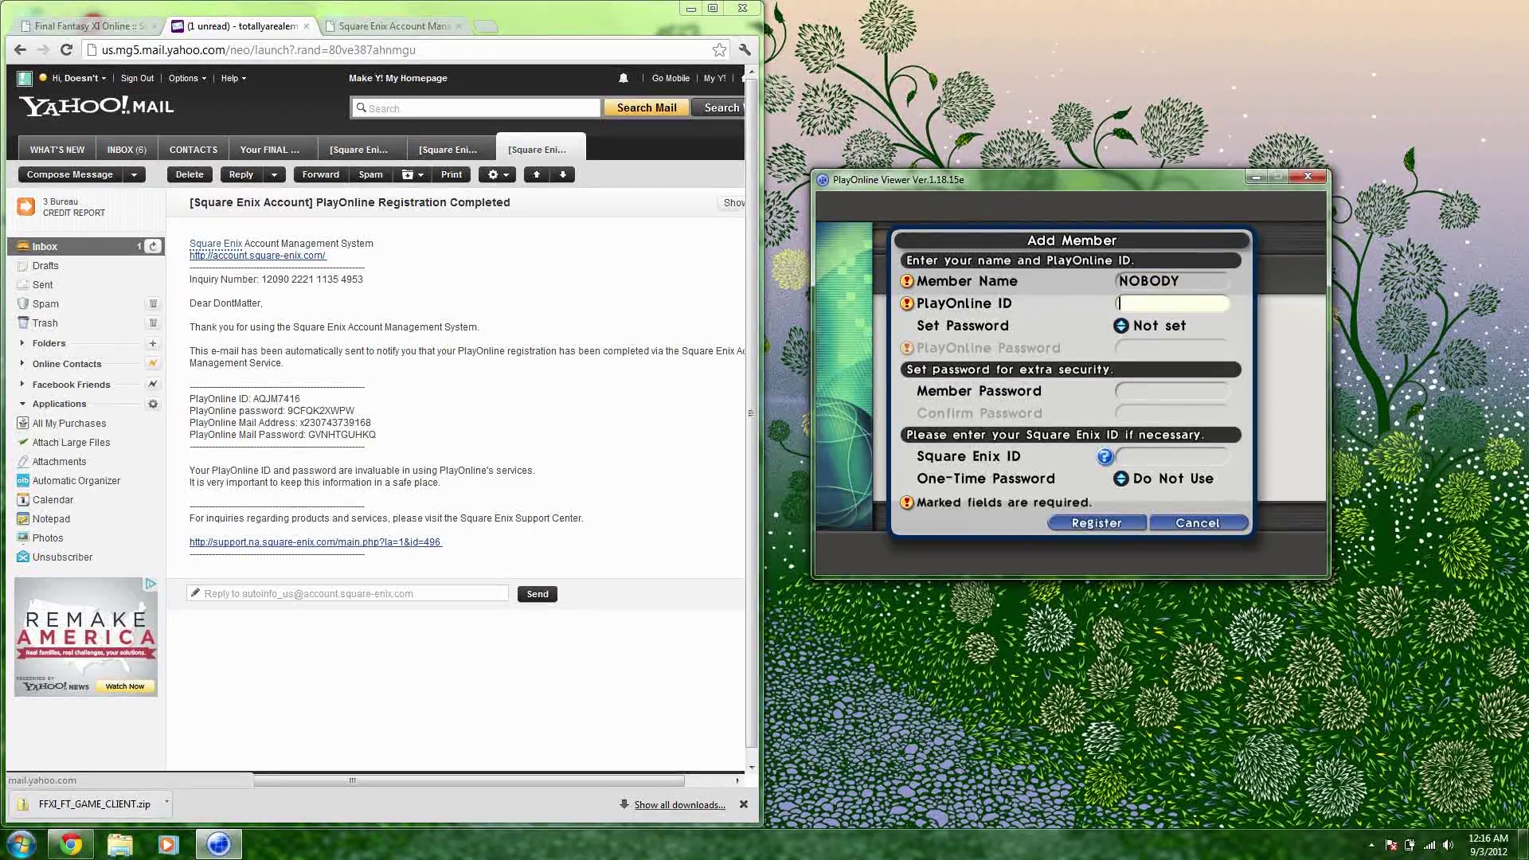
pyautogui.moveTo(301, 399); pyautogui.dragTo(259, 400)
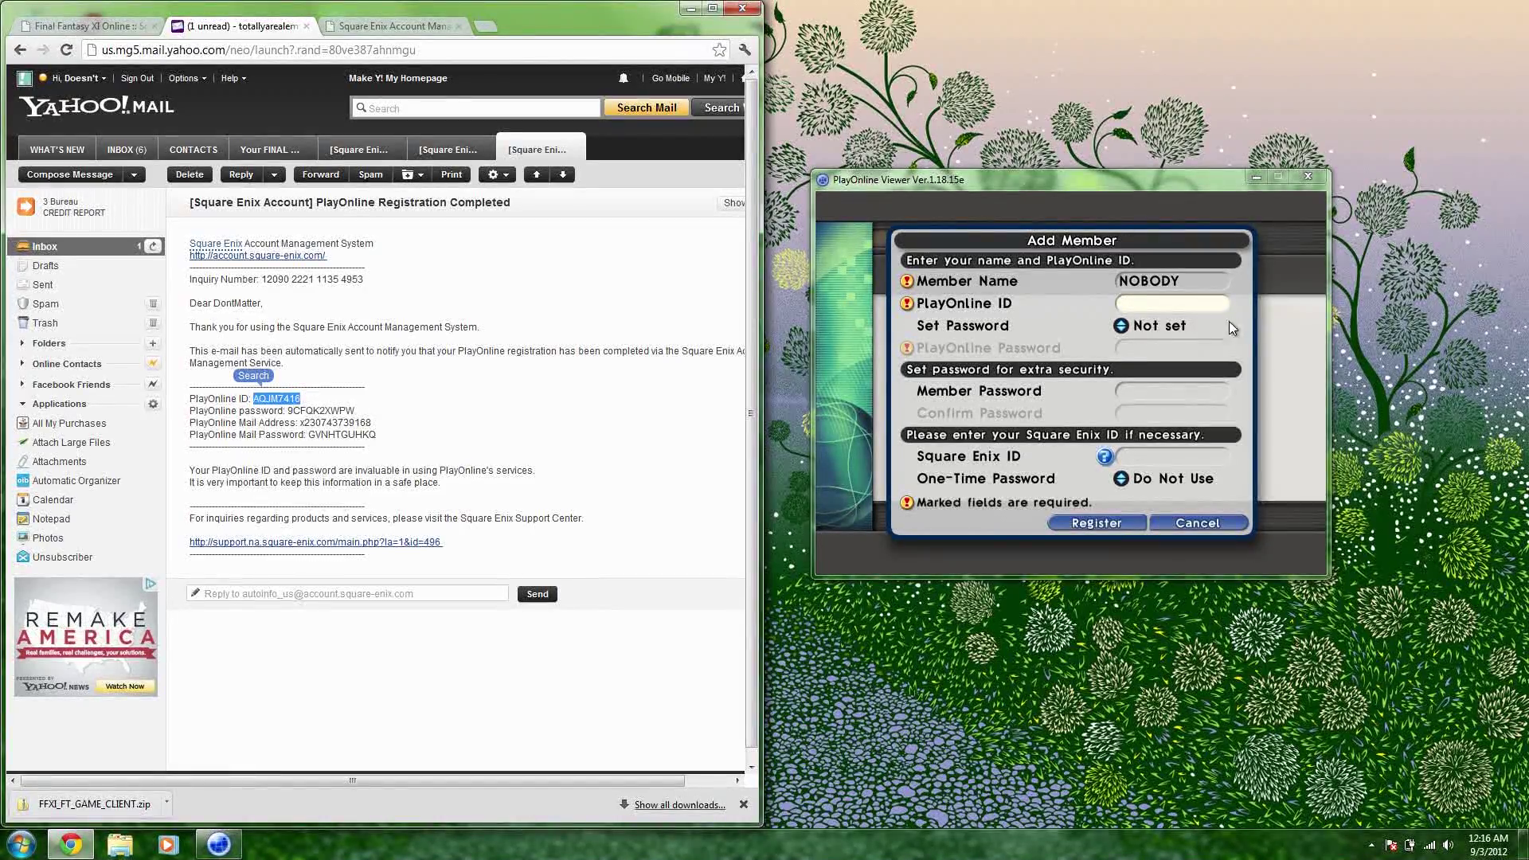
pyautogui.click(1179, 309)
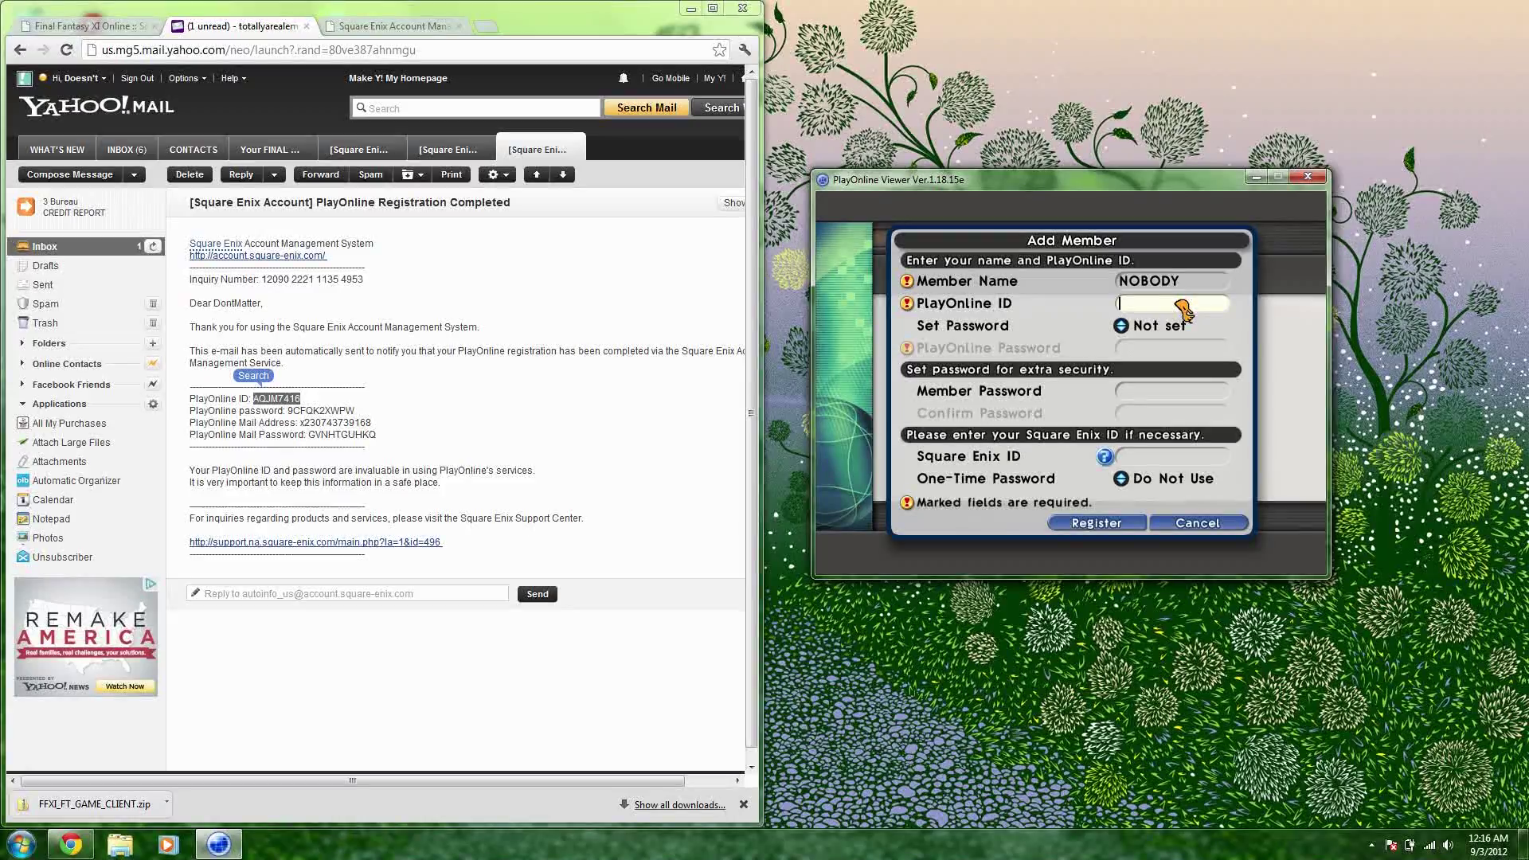
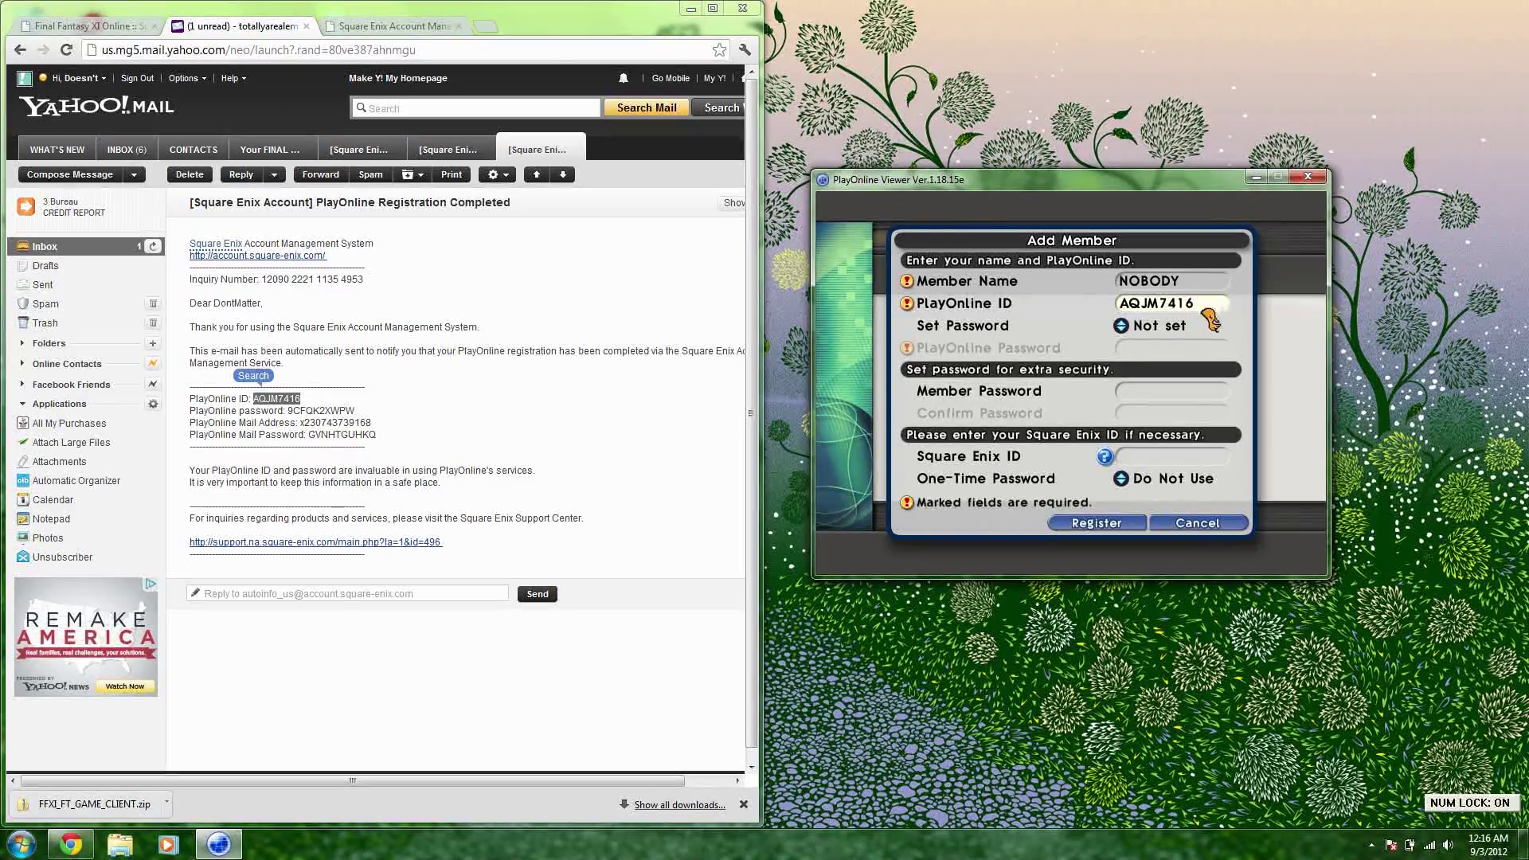
# - Set the password to be saved, then paste the PlayOnline password from the email and confirm
pyautogui.click(1161, 328)
pyautogui.click(1153, 346)
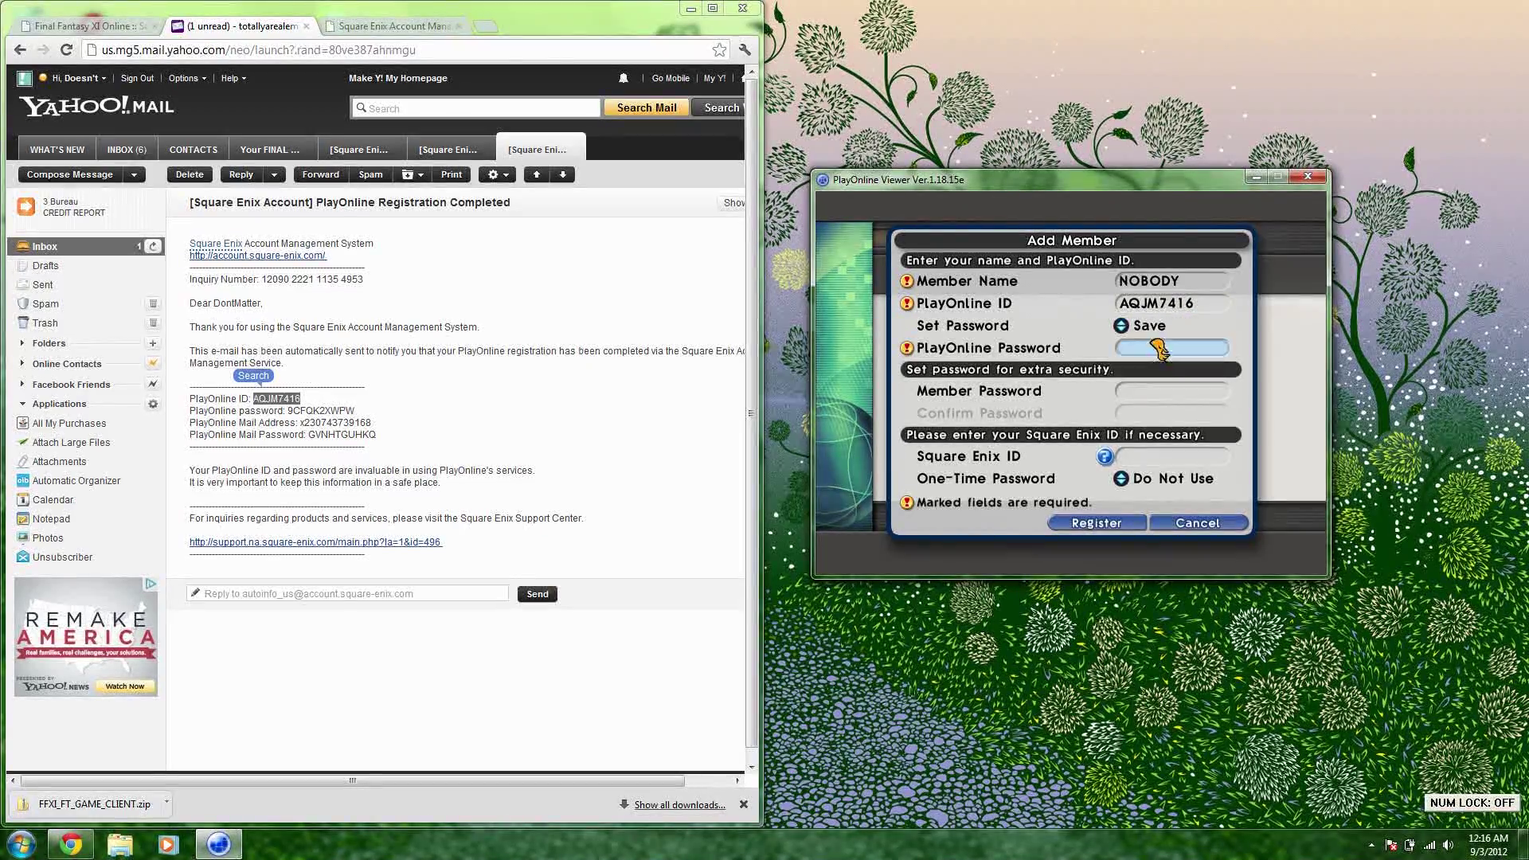
pyautogui.click(1163, 350)
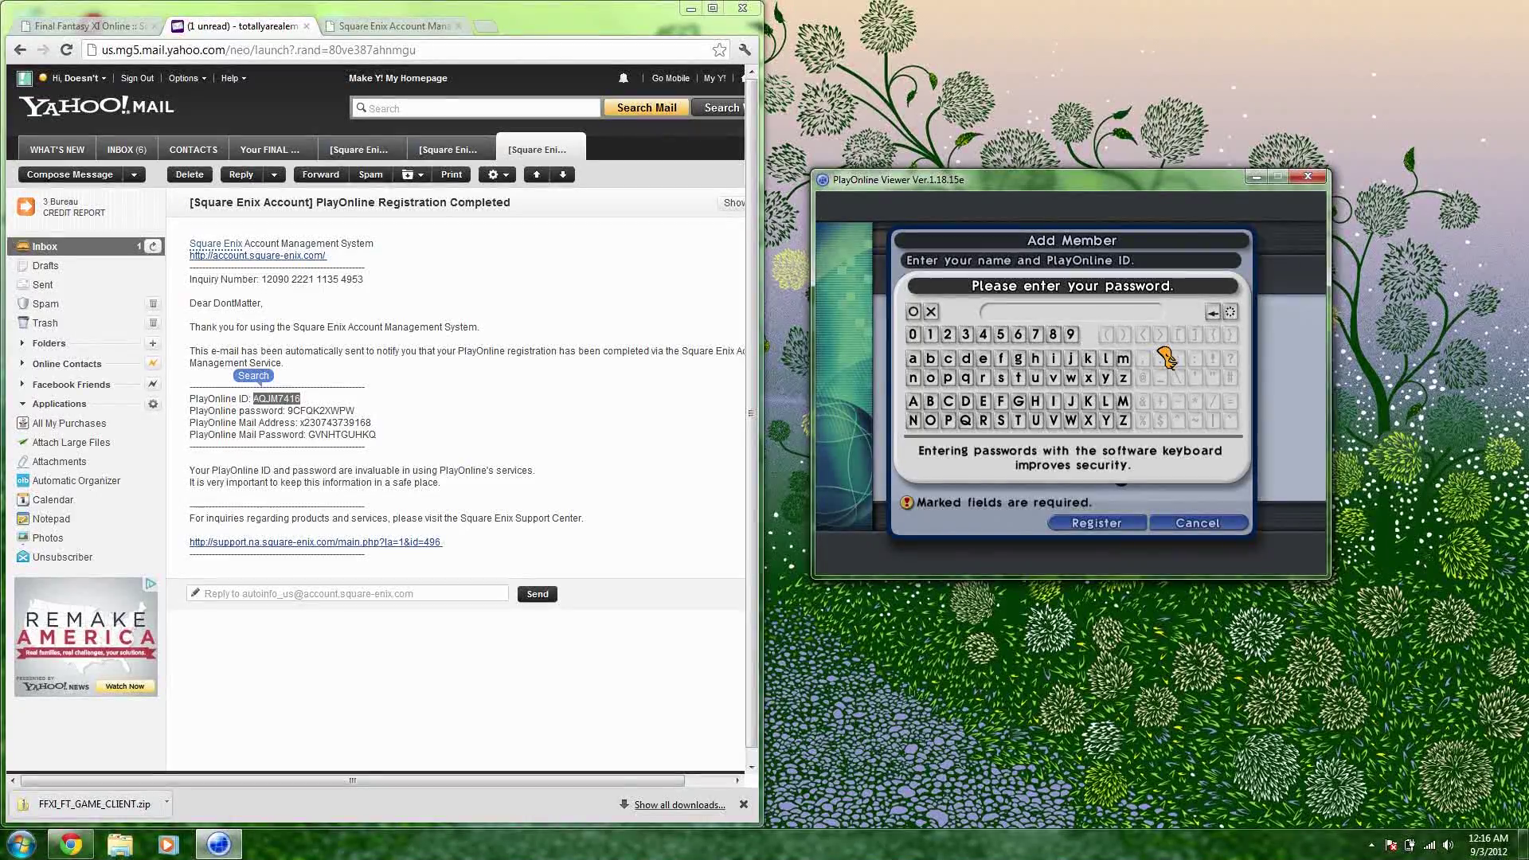
pyautogui.click(292, 411)
pyautogui.moveTo(291, 412); pyautogui.dragTo(351, 411)
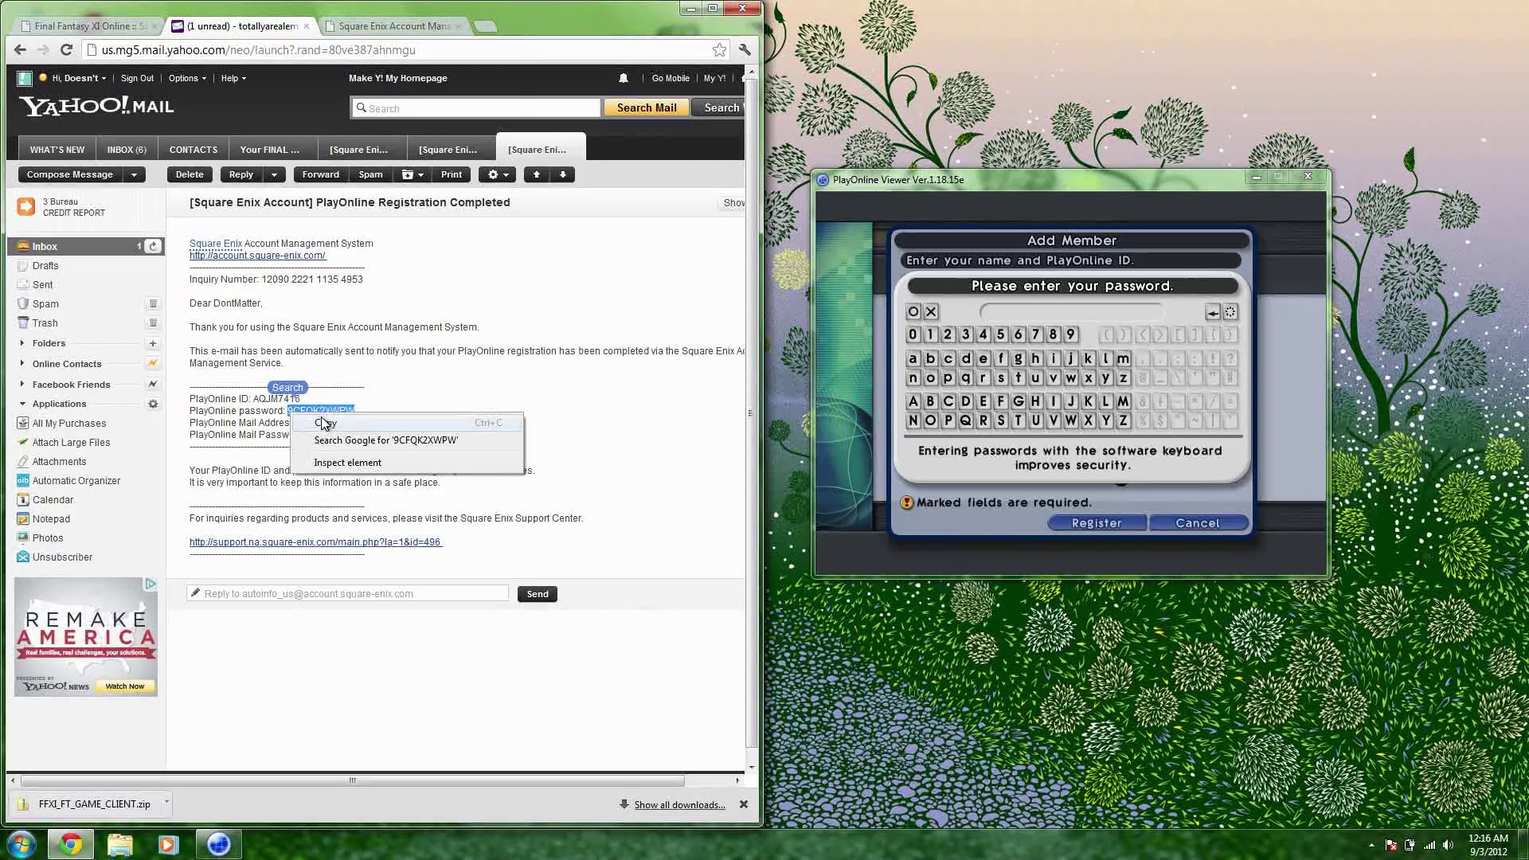
pyautogui.click(323, 423)
pyautogui.click(1134, 274)
pyautogui.click(1066, 312)
pyautogui.rightClick(1066, 319)
pyautogui.click(1097, 363)
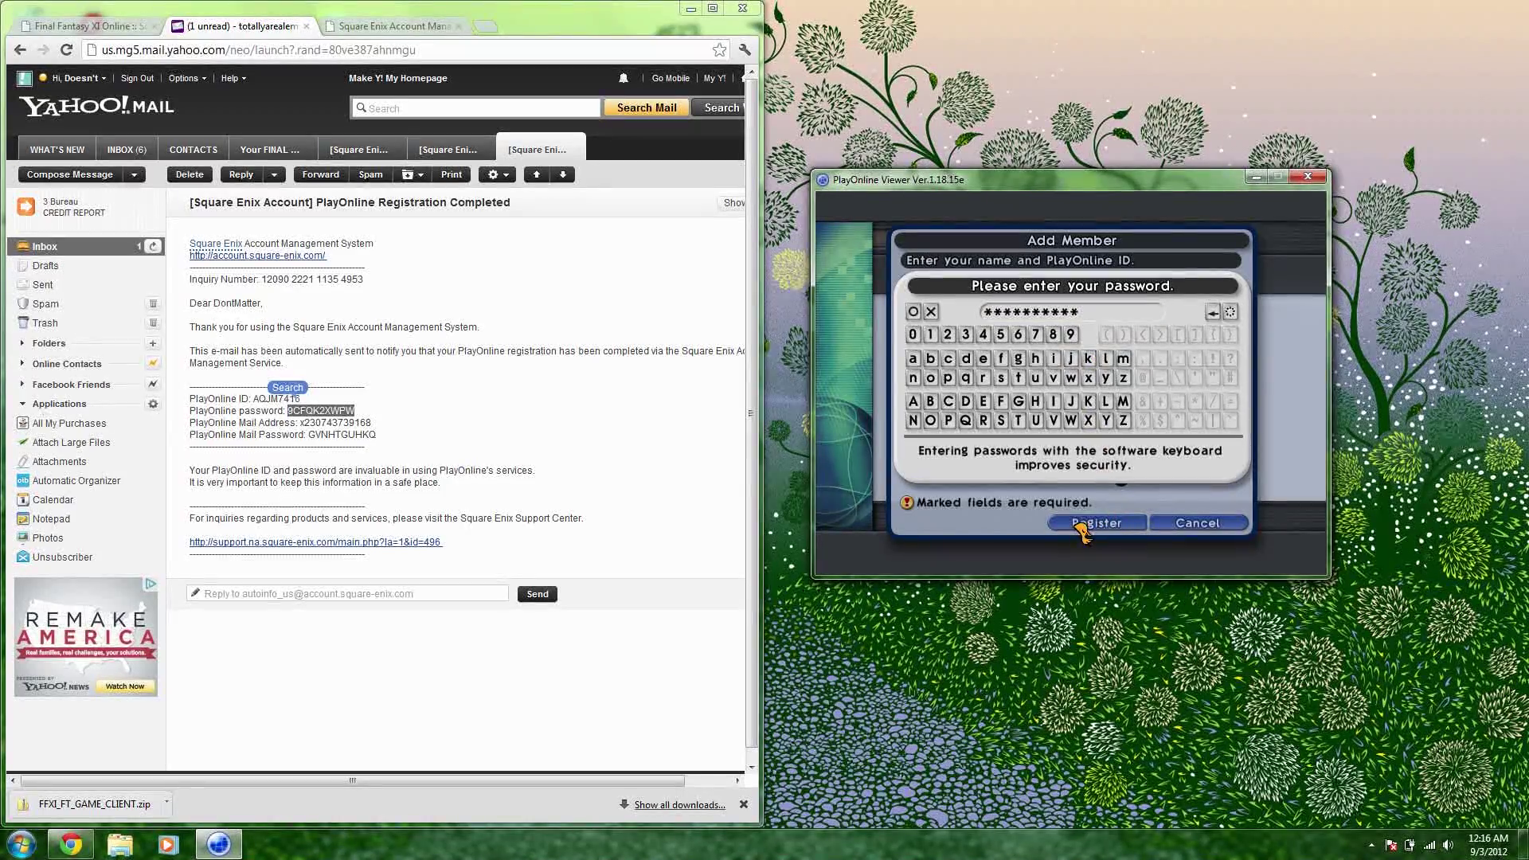
pyautogui.click(911, 312)
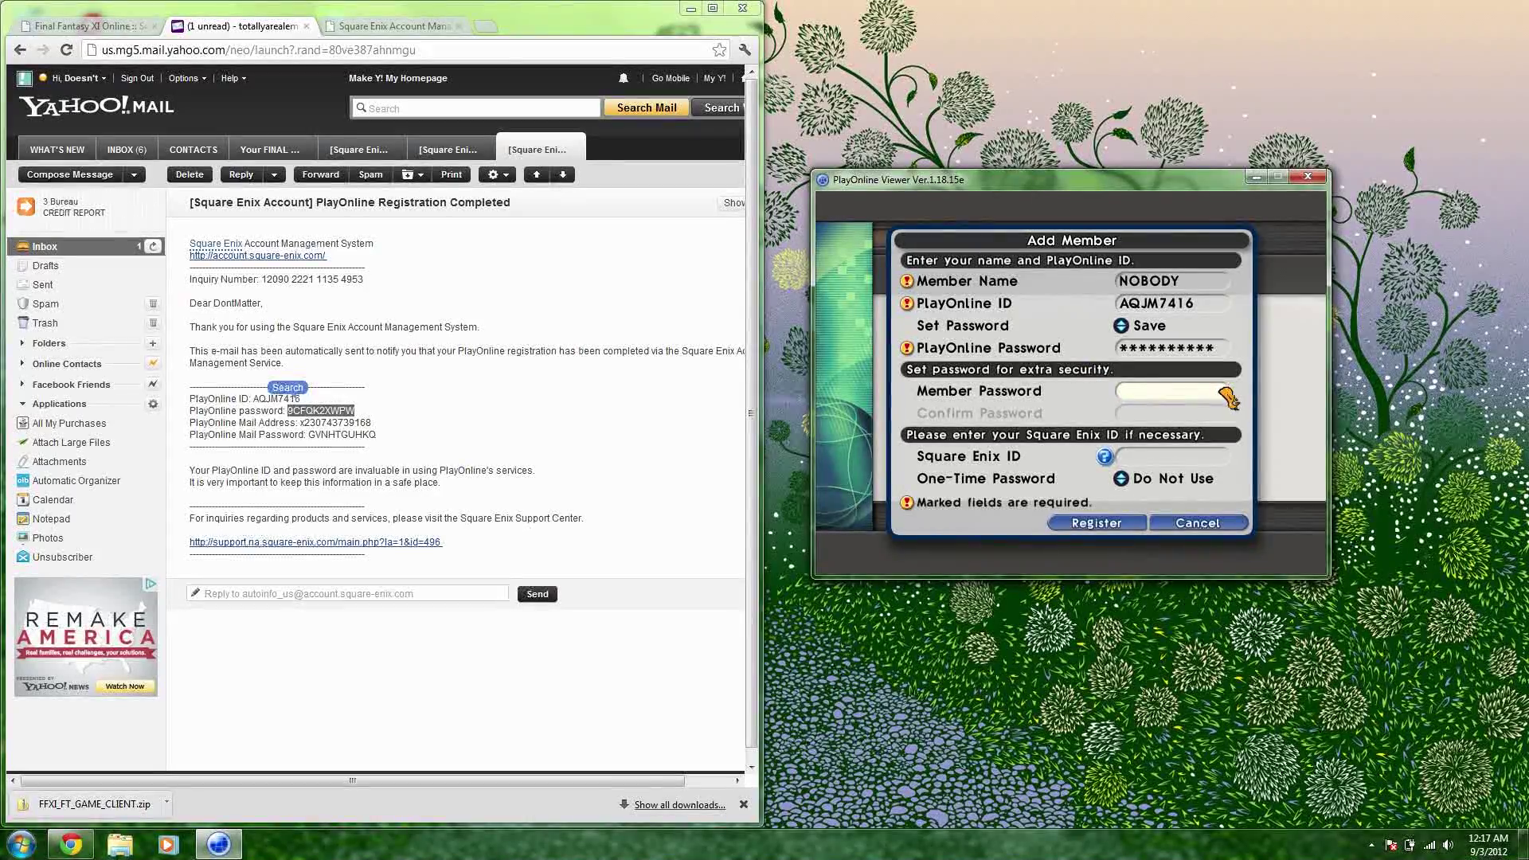
# - Enter and confirm the new member's password, correcting a few mistyped characters
pyautogui.write('*******')
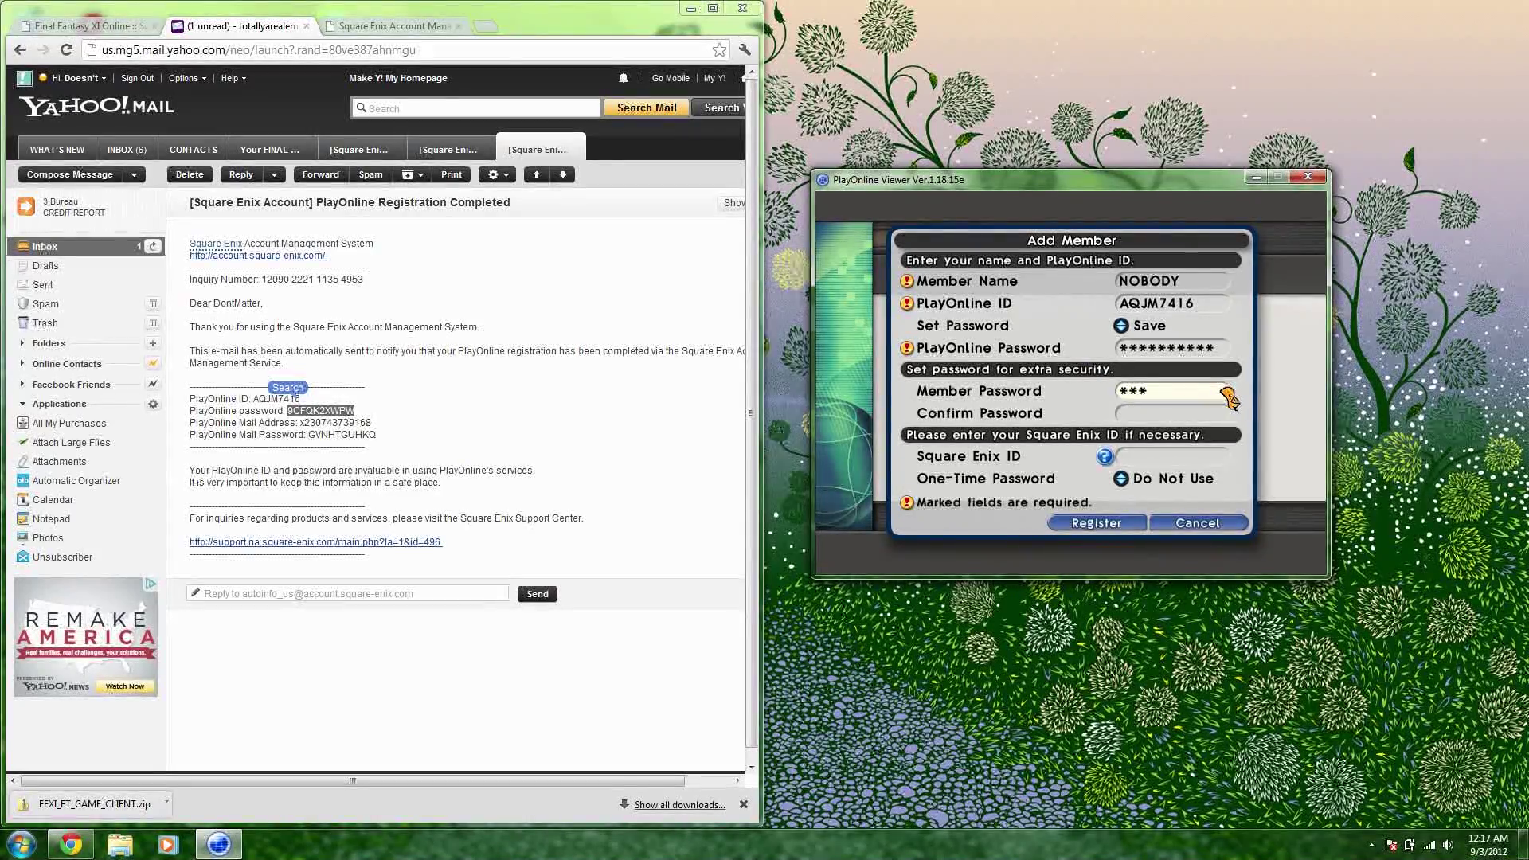
pyautogui.press('BackSpace')
pyautogui.press('BackSpace')
pyautogui.press('BackSpace')
pyautogui.press('BackSpace')
pyautogui.press('BackSpace')
pyautogui.press('BackSpace')
pyautogui.press('BackSpace')
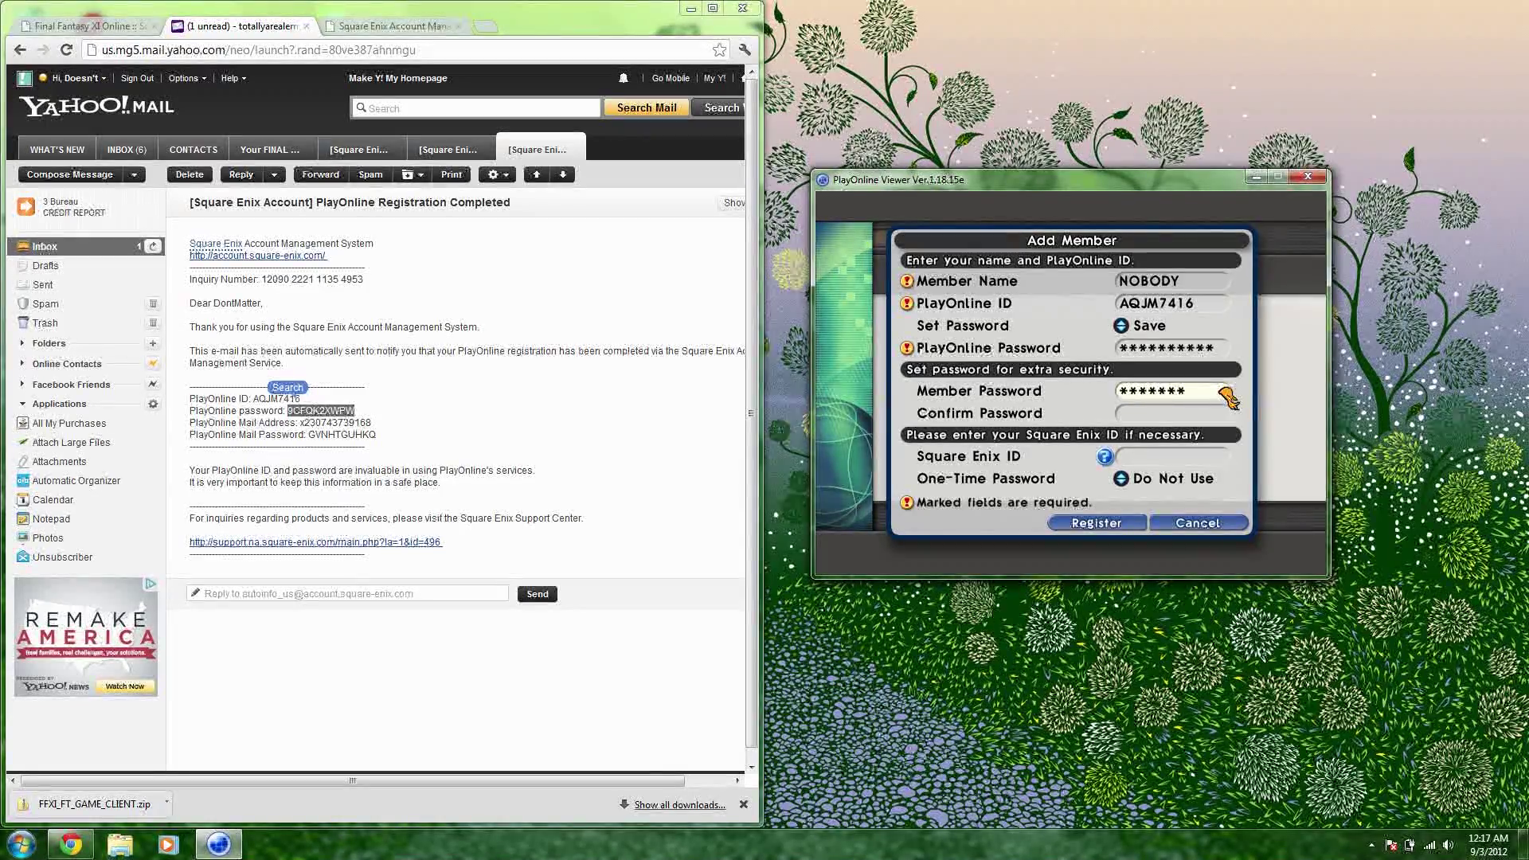
pyautogui.write('***')
pyautogui.press('Return')
pyautogui.write('****')
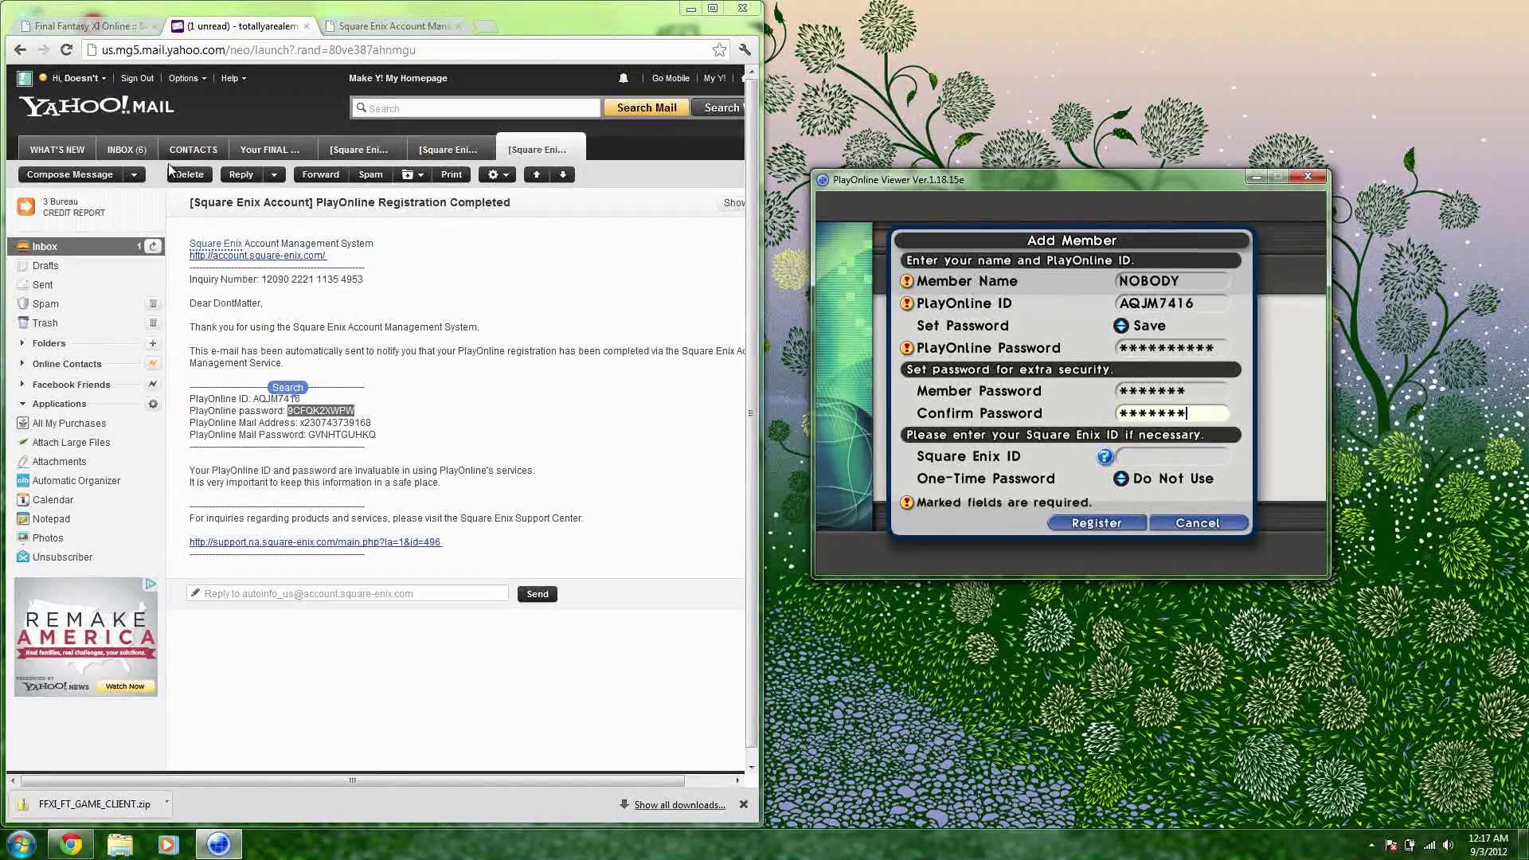
# - Copy the Square Enix ID from the registration e-mail into the ID field and submit the member
pyautogui.click(446, 150)
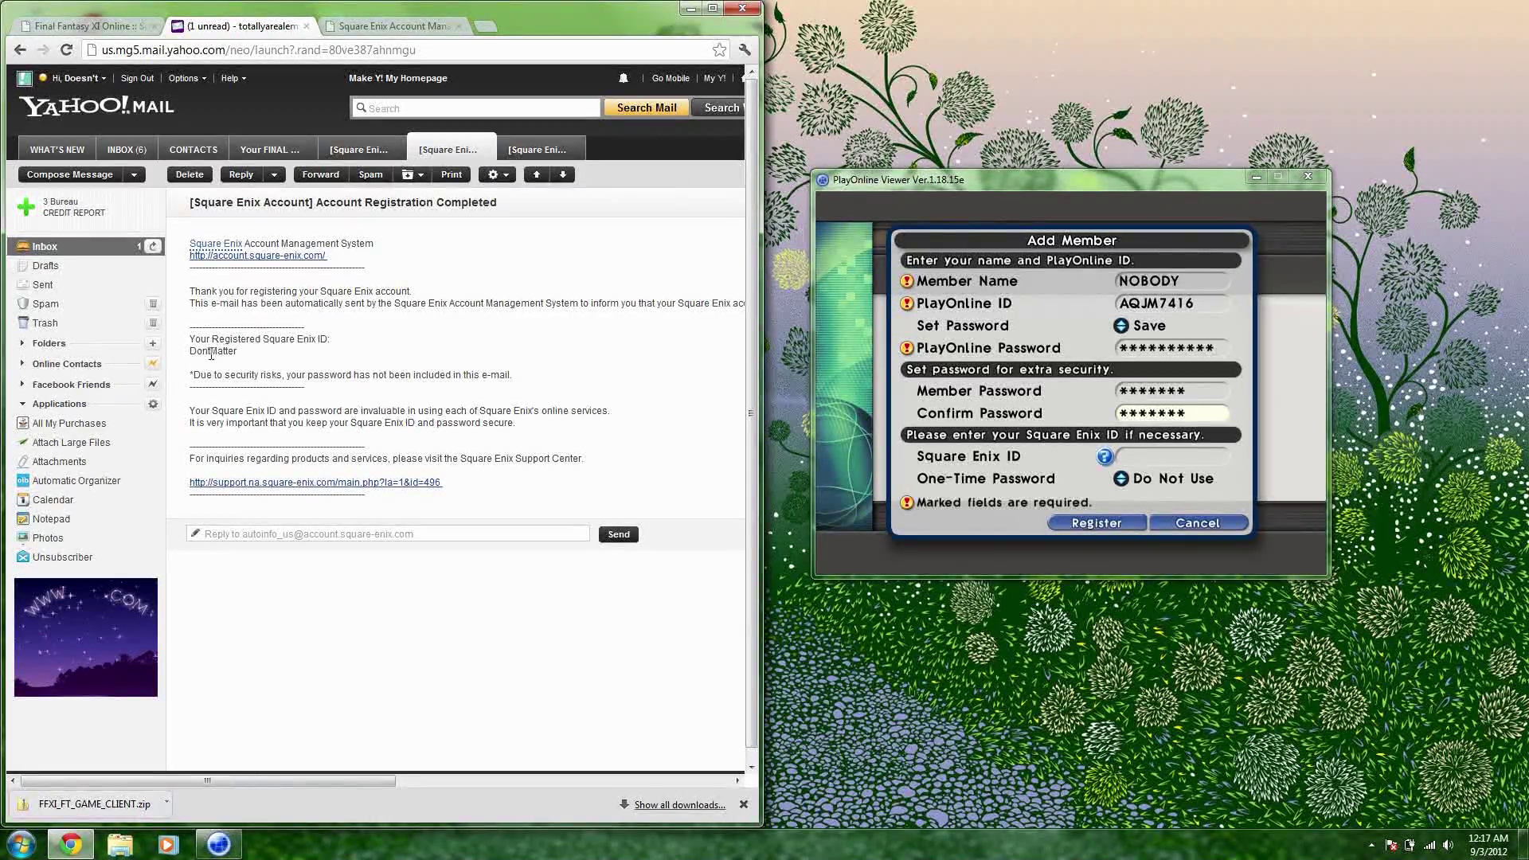
pyautogui.moveTo(190, 352); pyautogui.dragTo(240, 348)
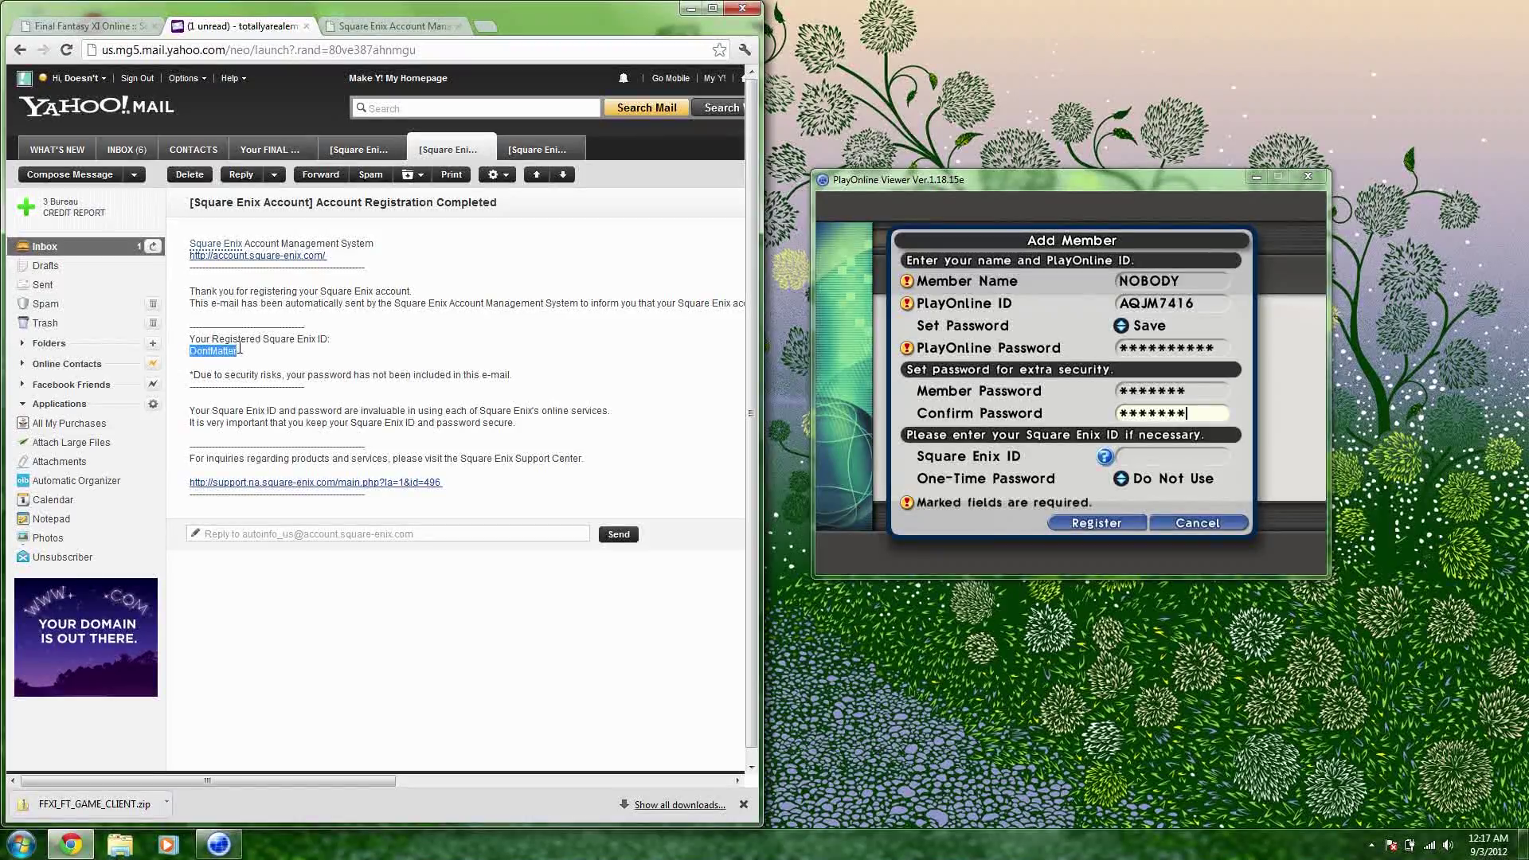
pyautogui.click(1227, 456)
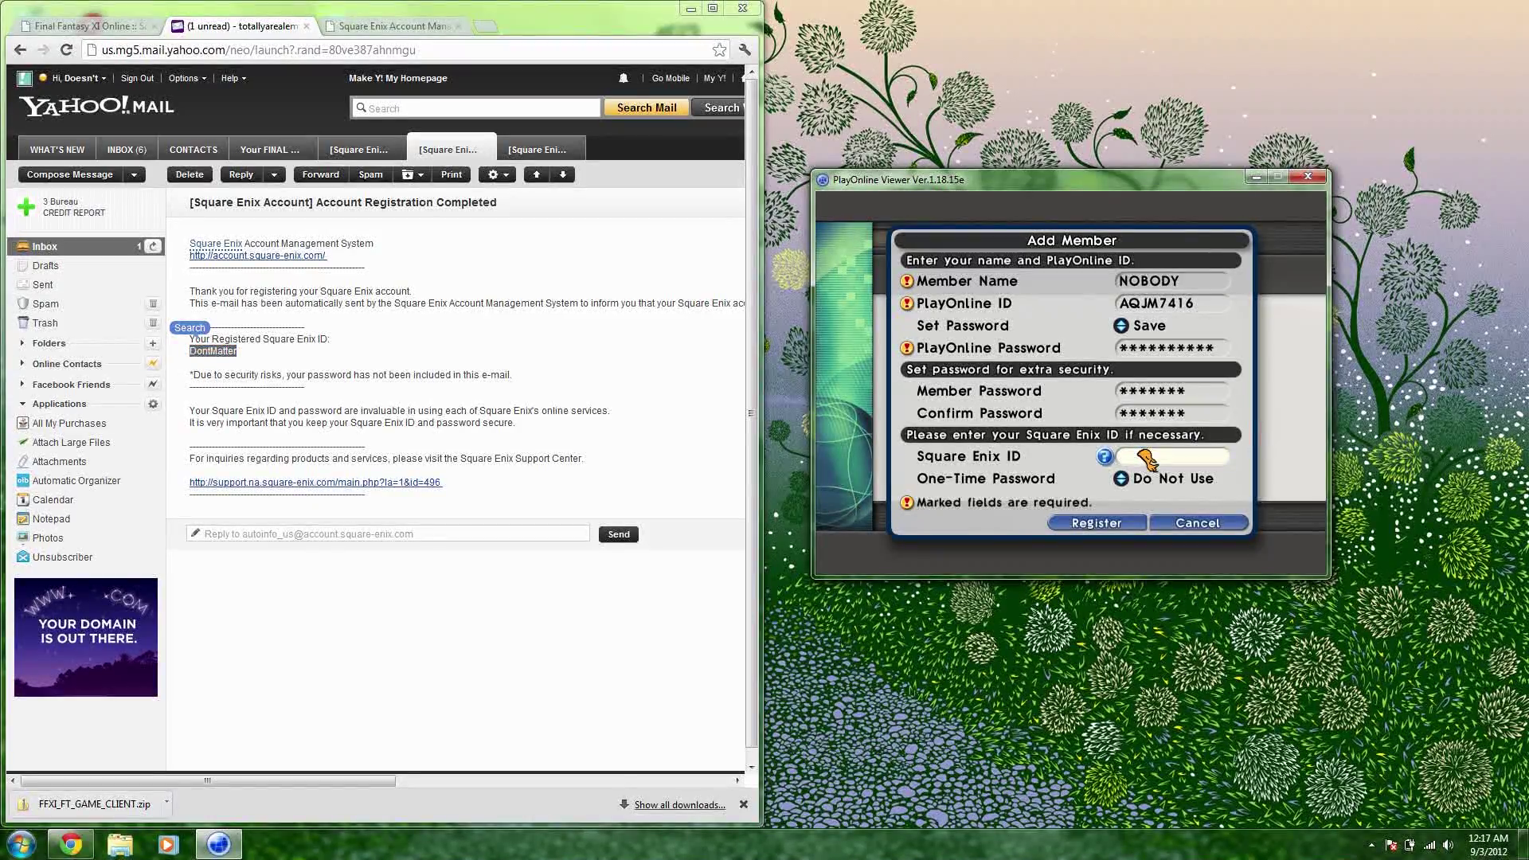
pyautogui.write('DontMa')
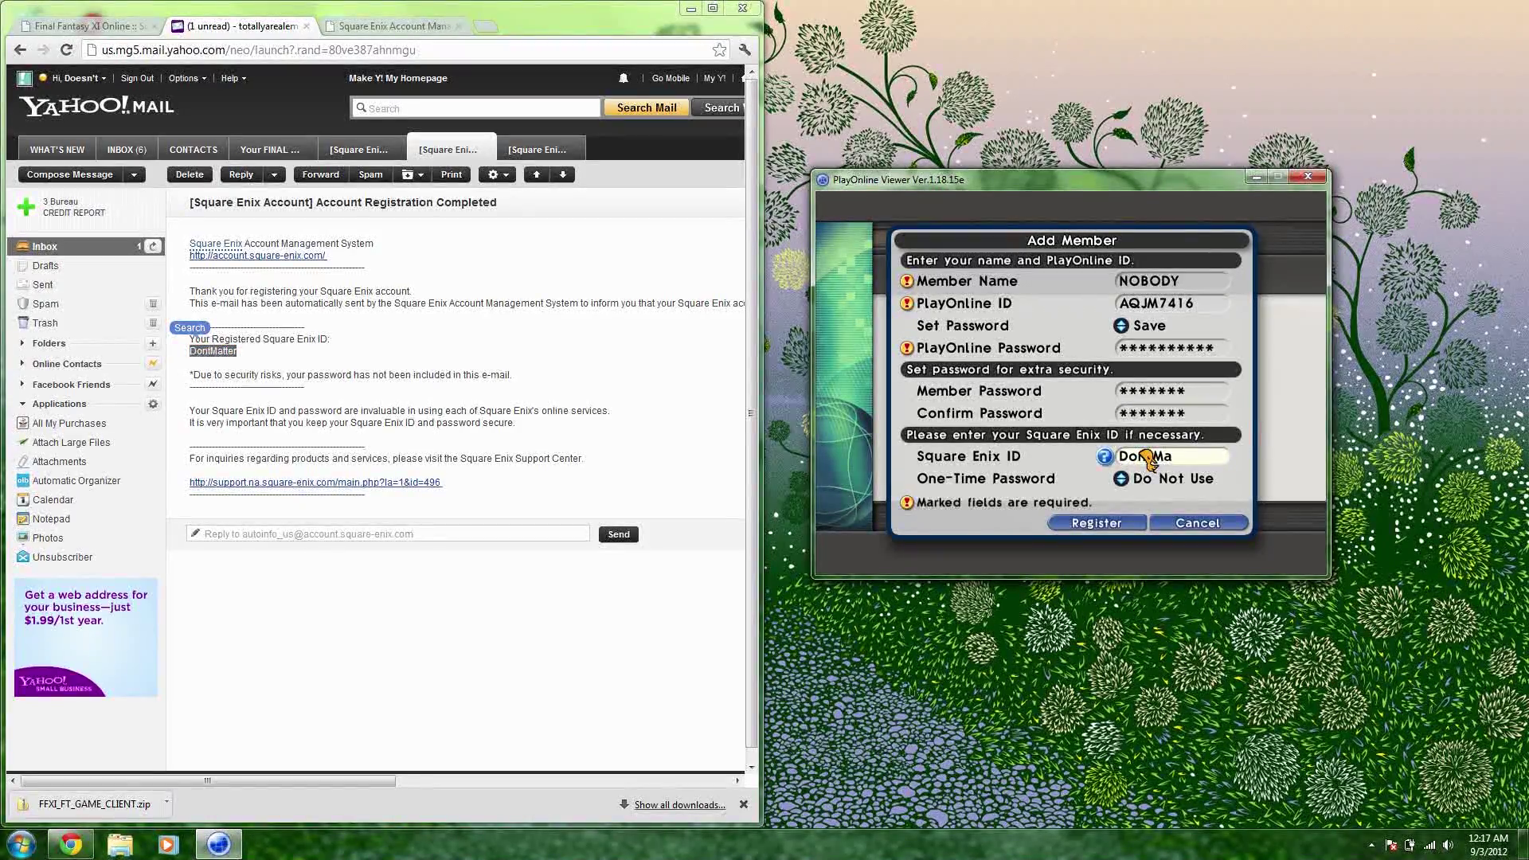
pyautogui.write('tter')
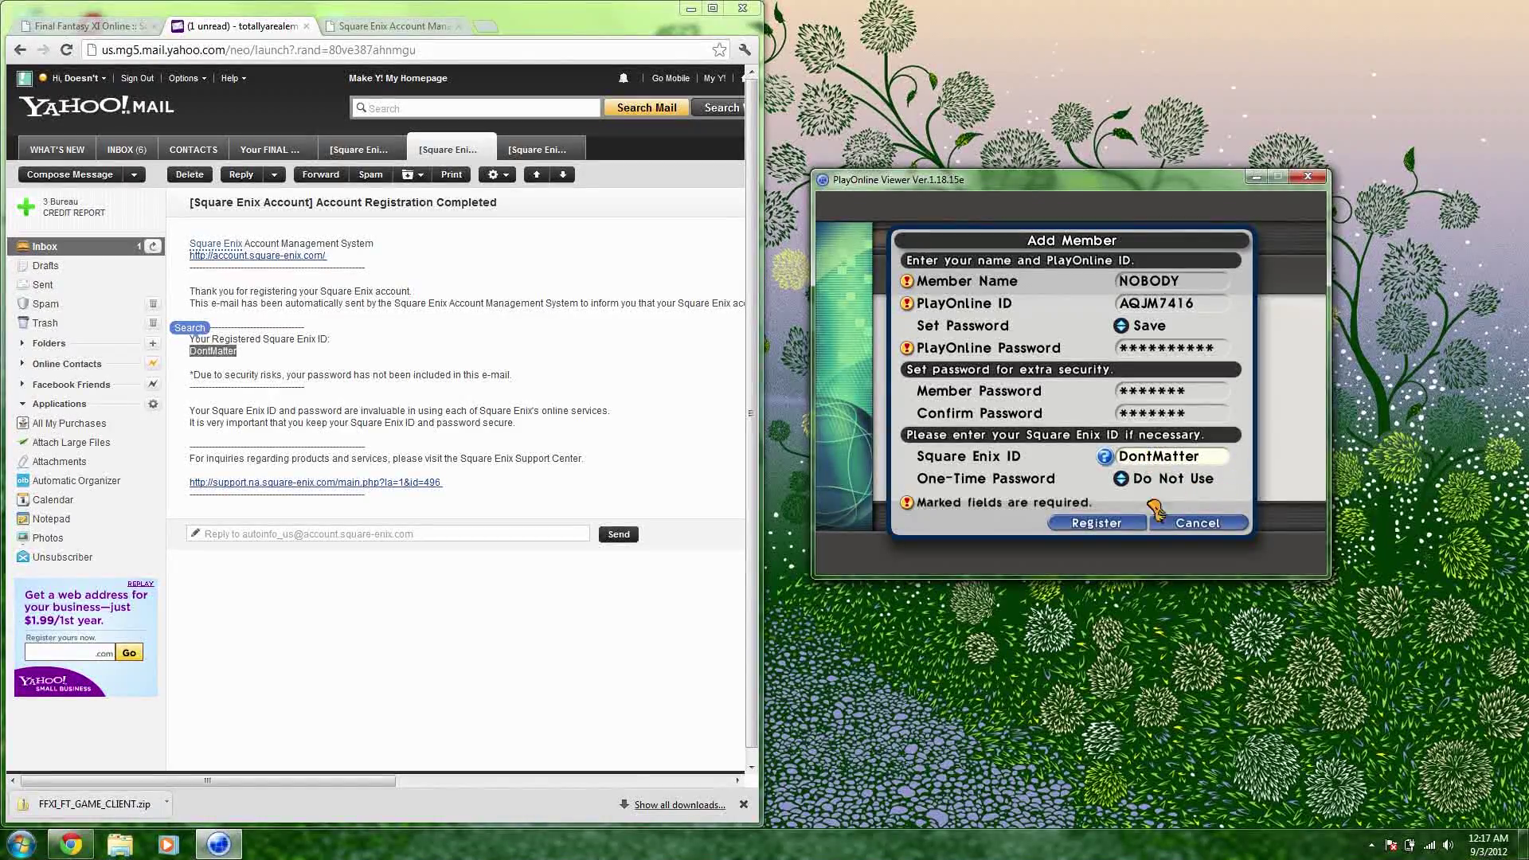
pyautogui.click(1112, 523)
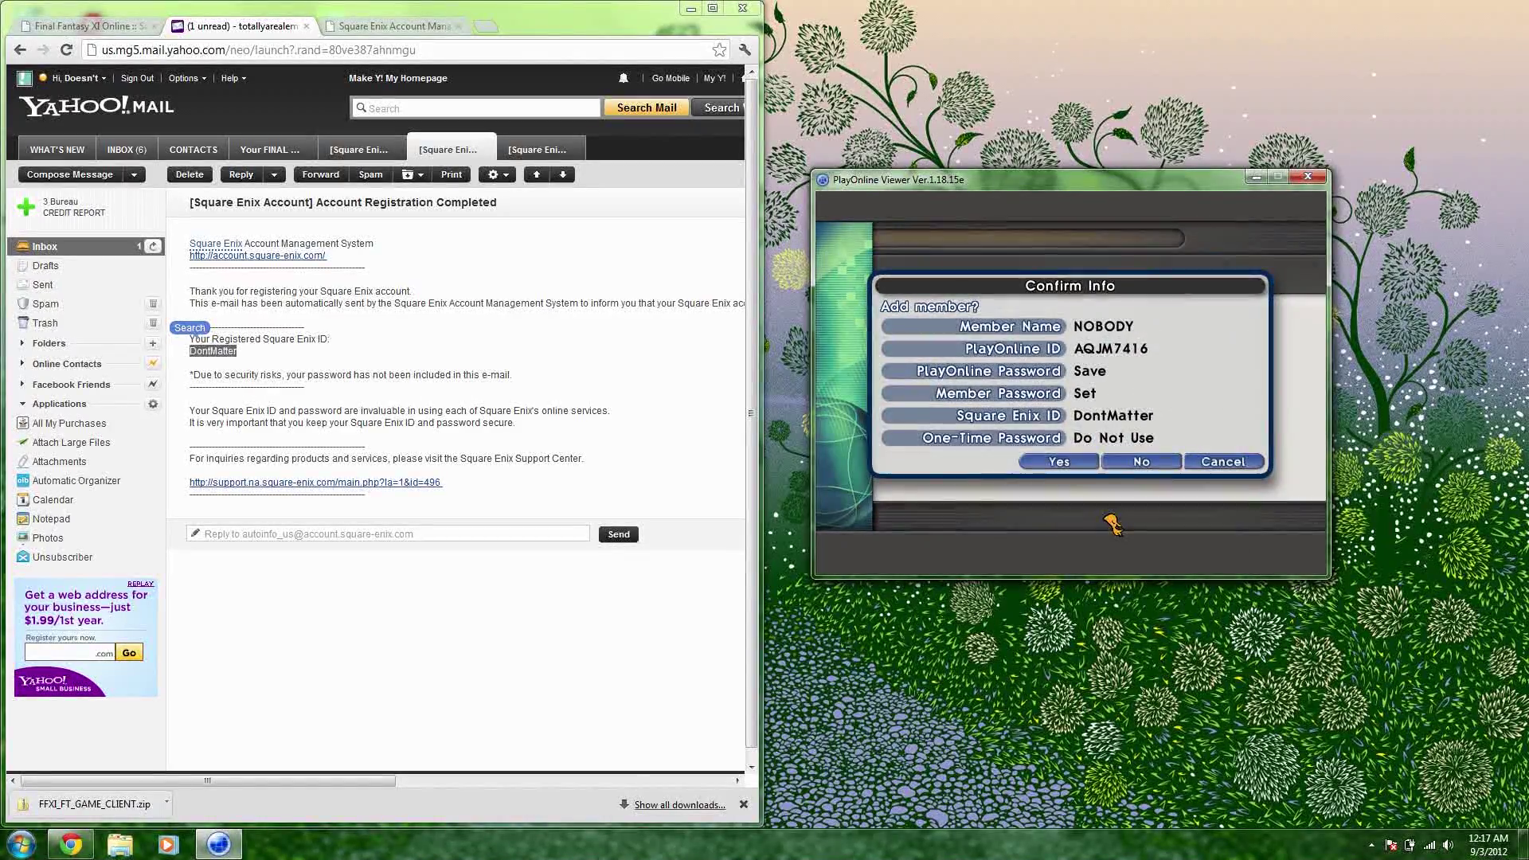
# - Add the new member, then log in to PlayOnline as that member with its password
pyautogui.click(1060, 464)
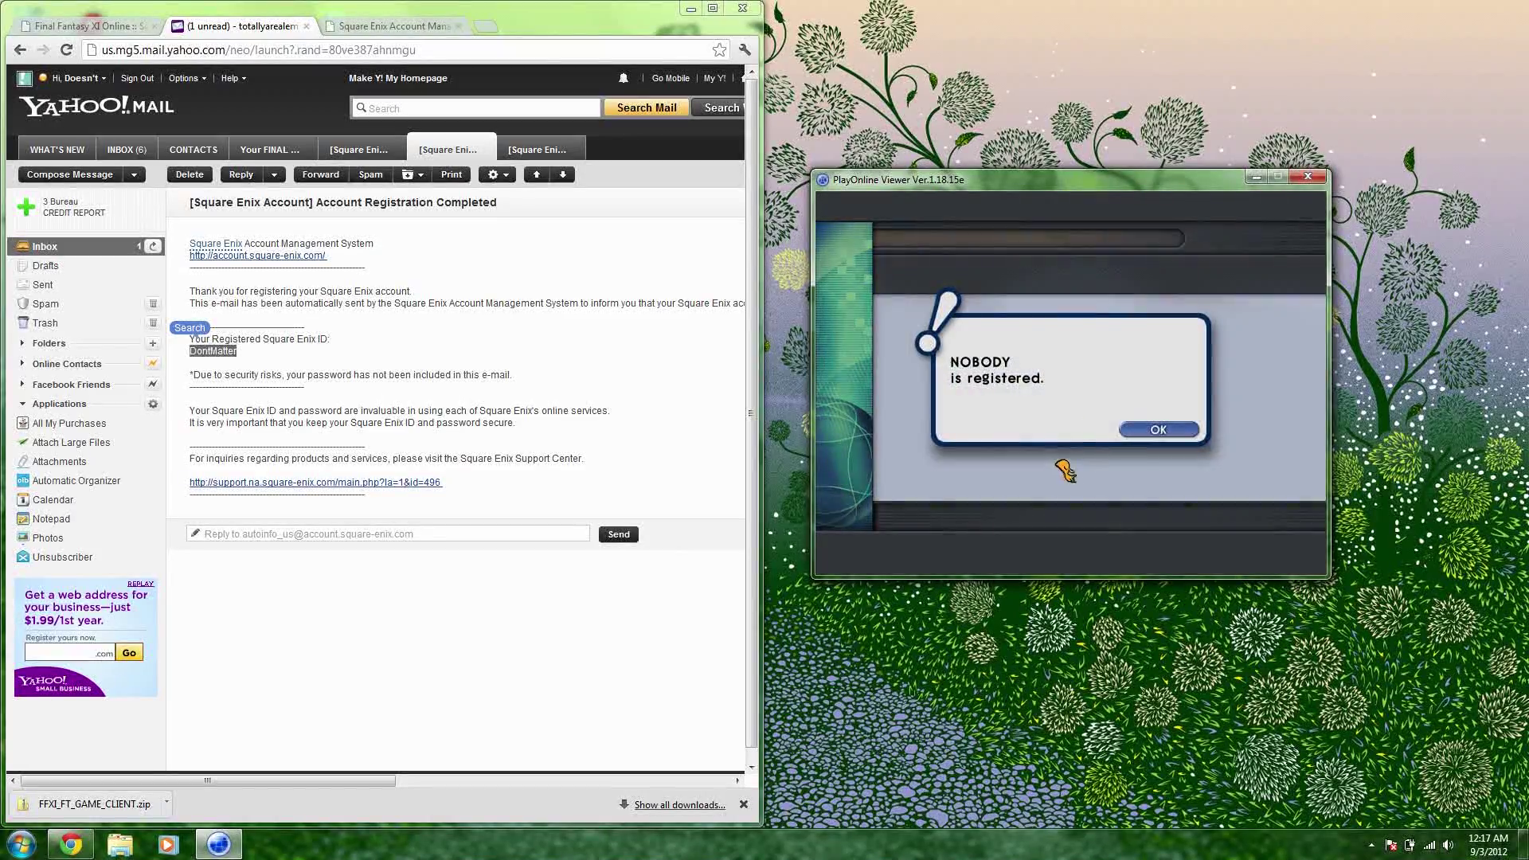
pyautogui.click(1149, 427)
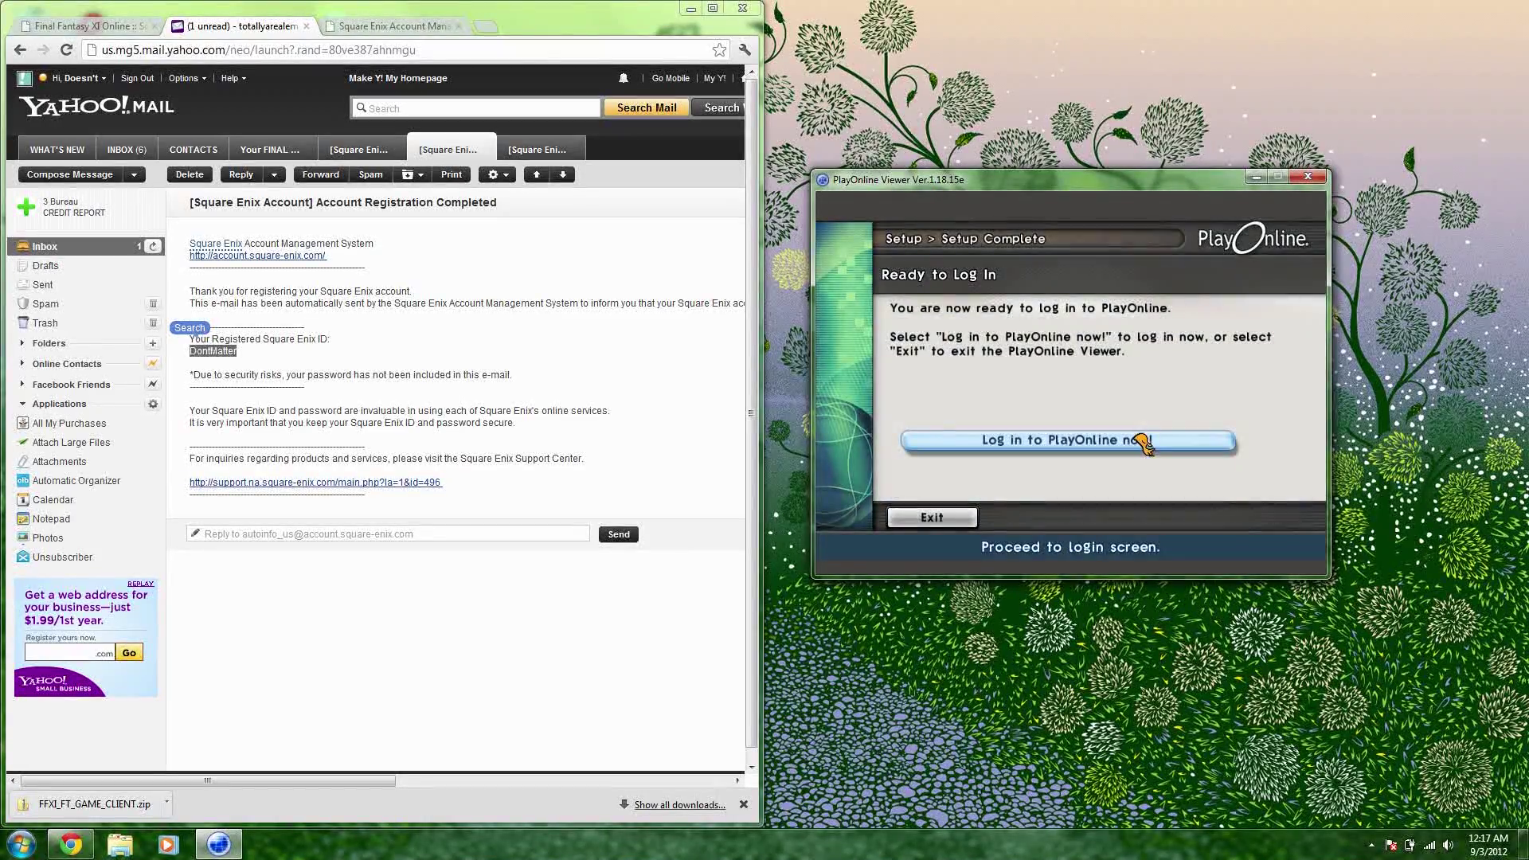
pyautogui.click(1141, 440)
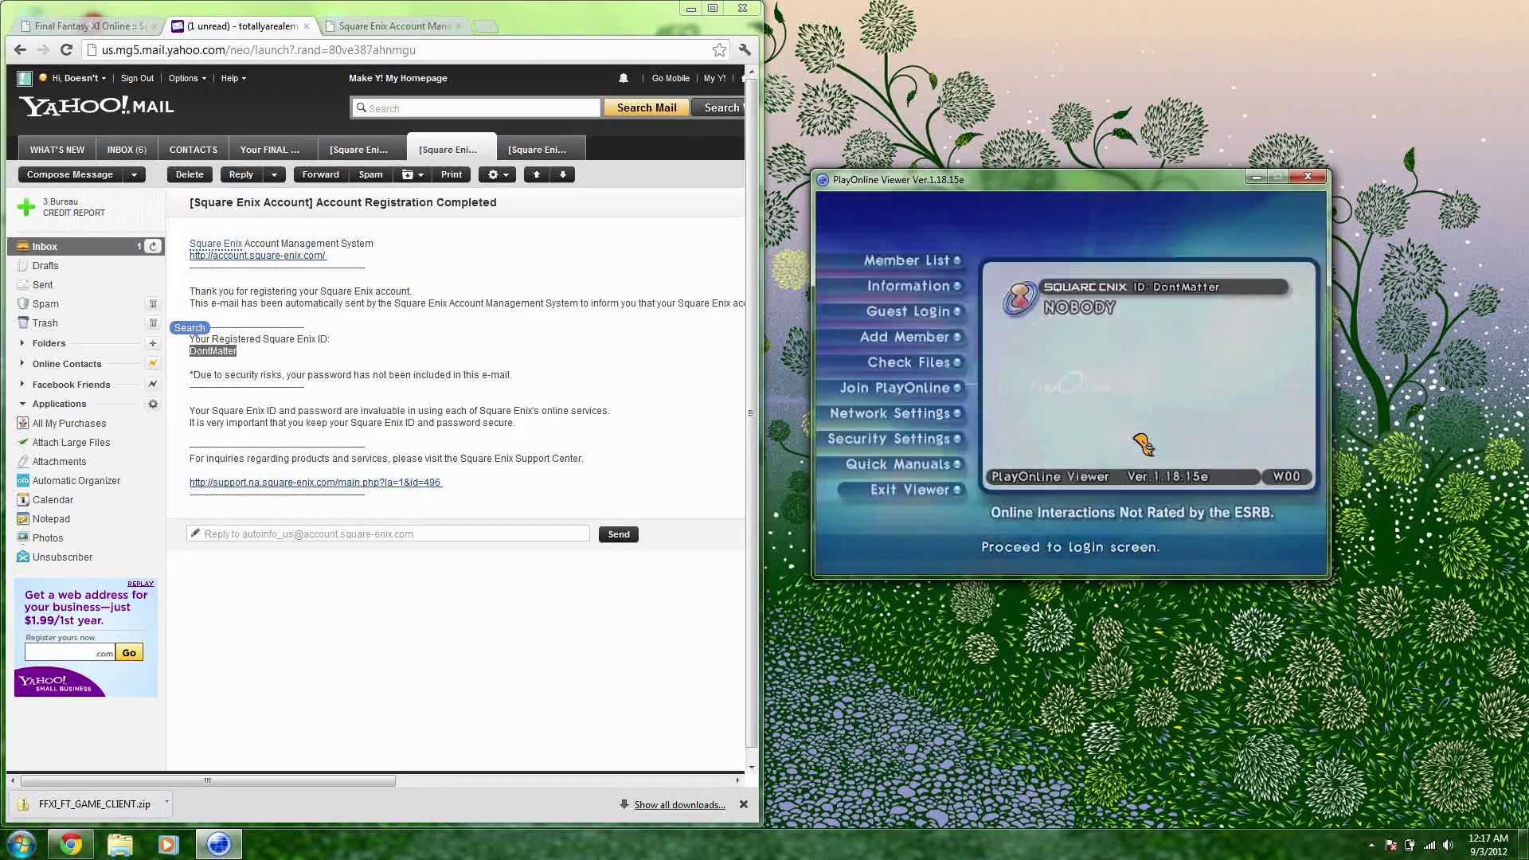
pyautogui.click(1148, 305)
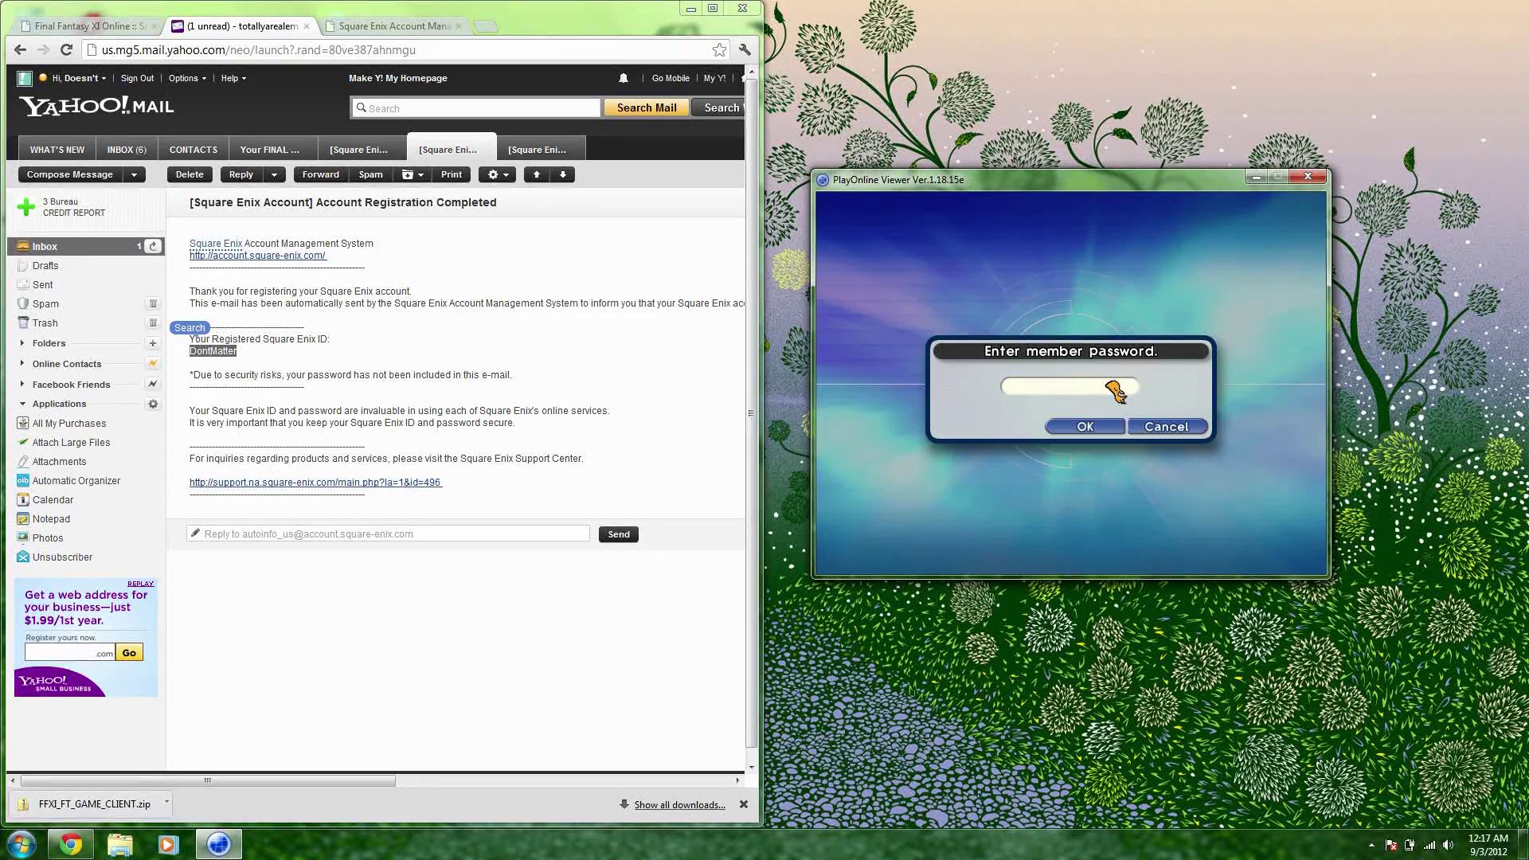
pyautogui.click(1085, 428)
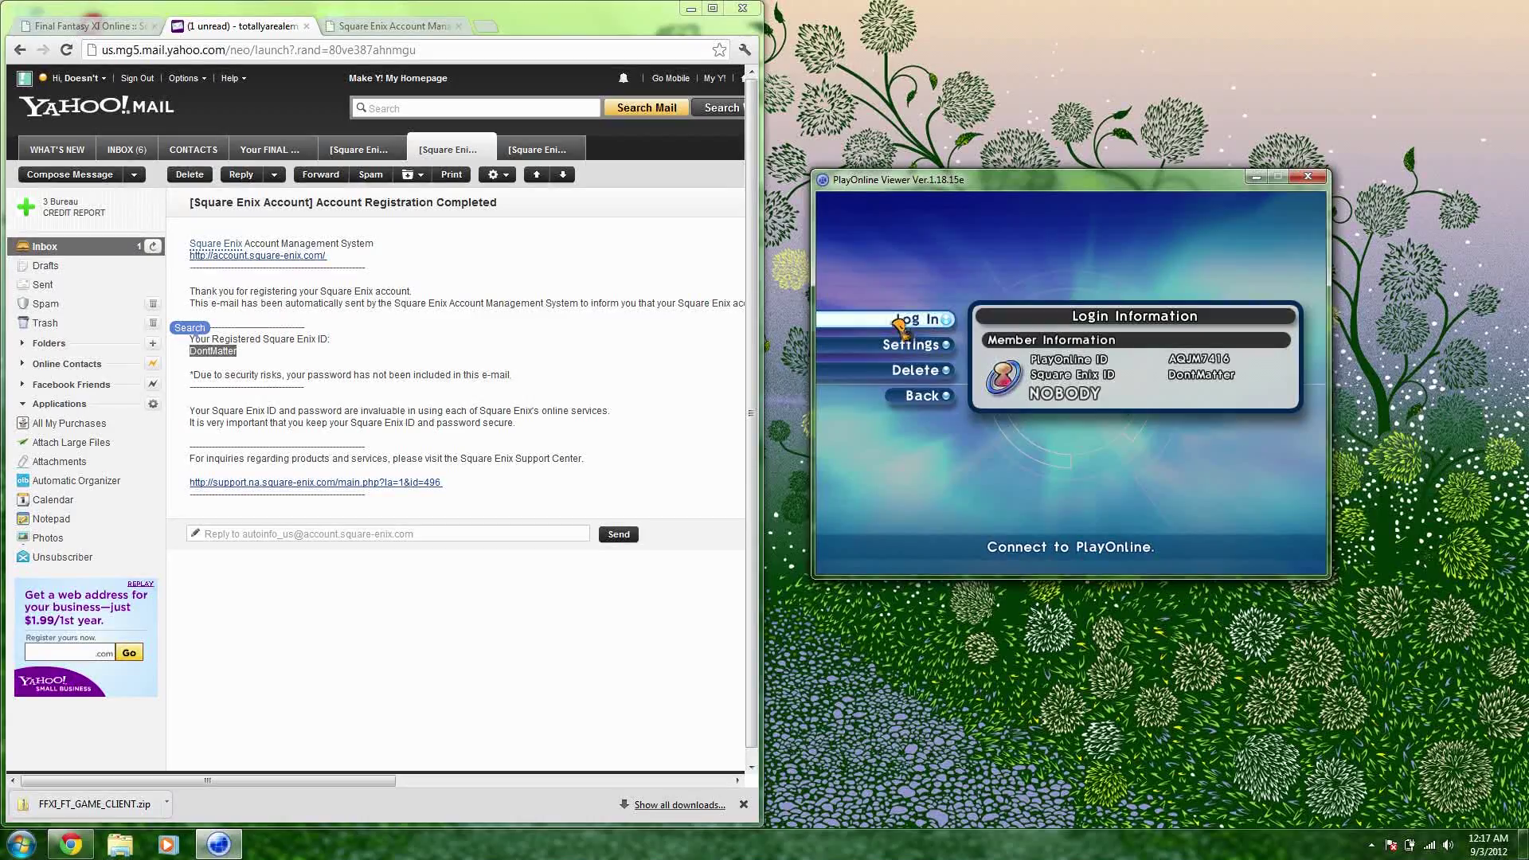
pyautogui.click(905, 322)
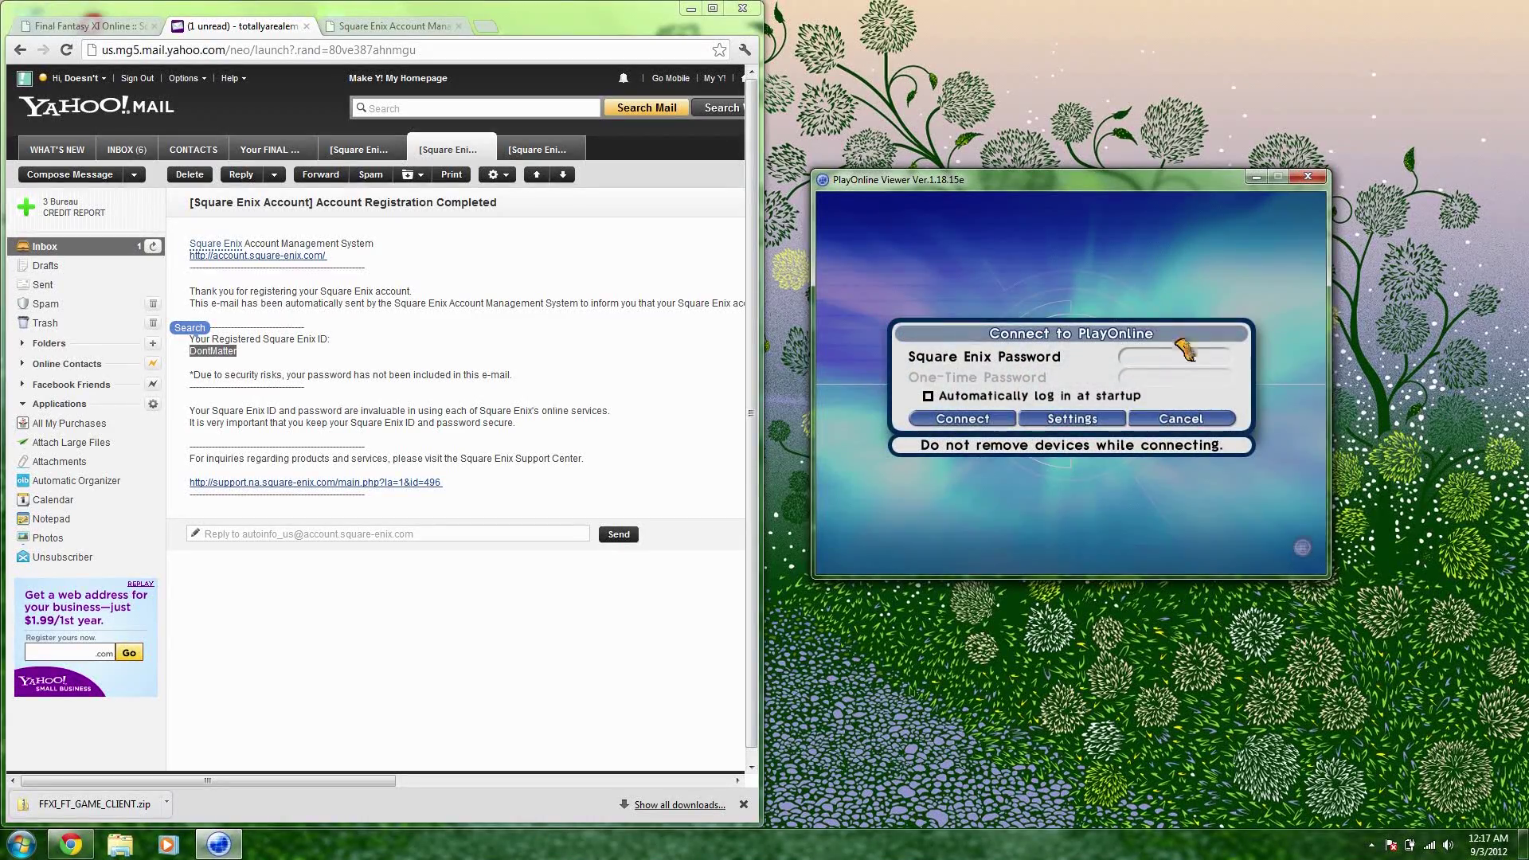
# - Enter the Square Enix password on the software keyboard and enable automatic login at startup
pyautogui.click(1177, 356)
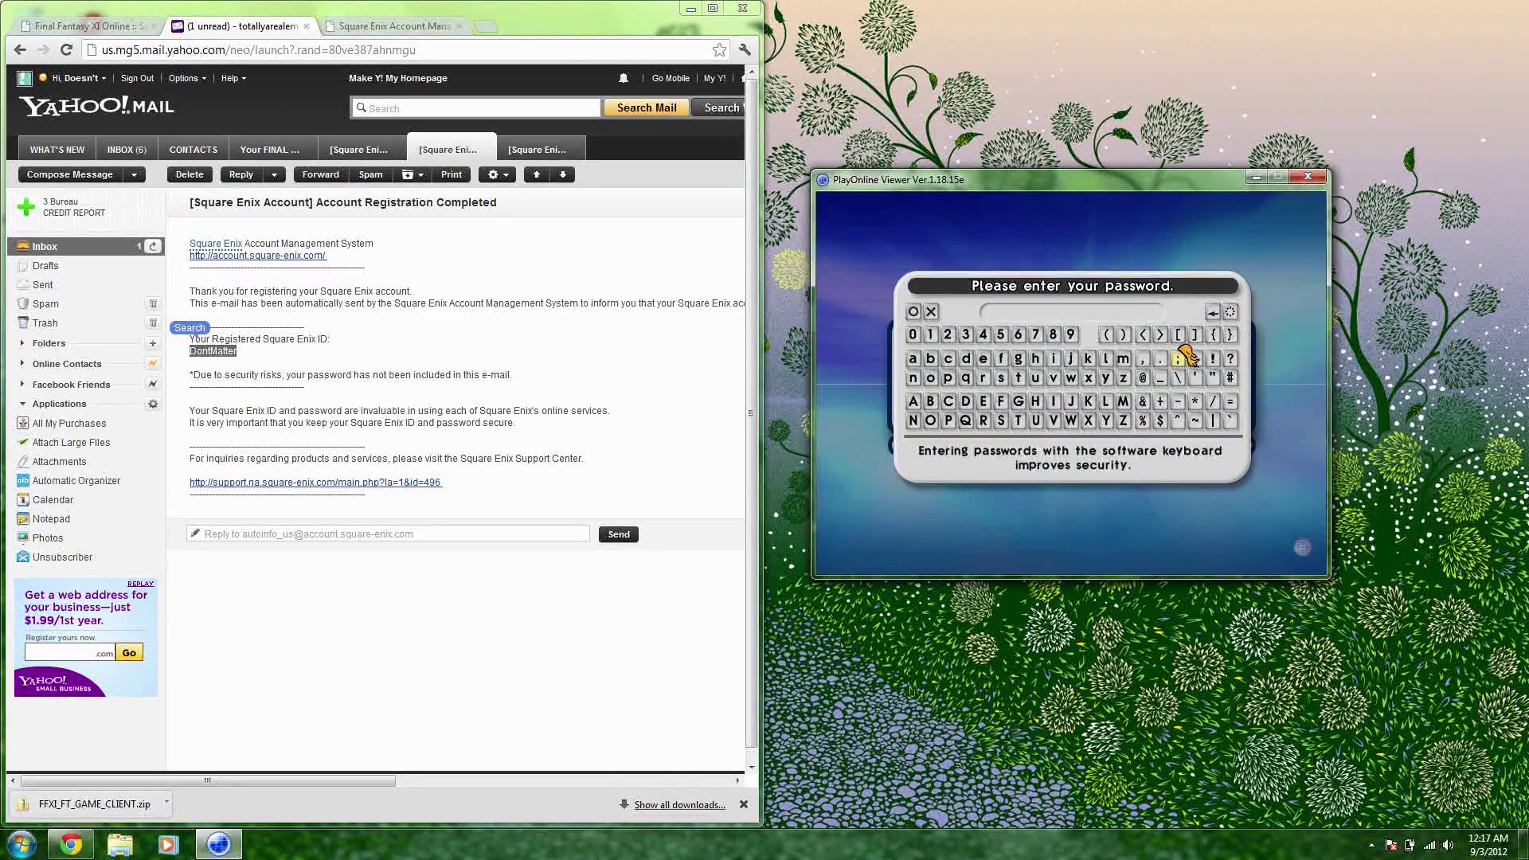
pyautogui.write('********')
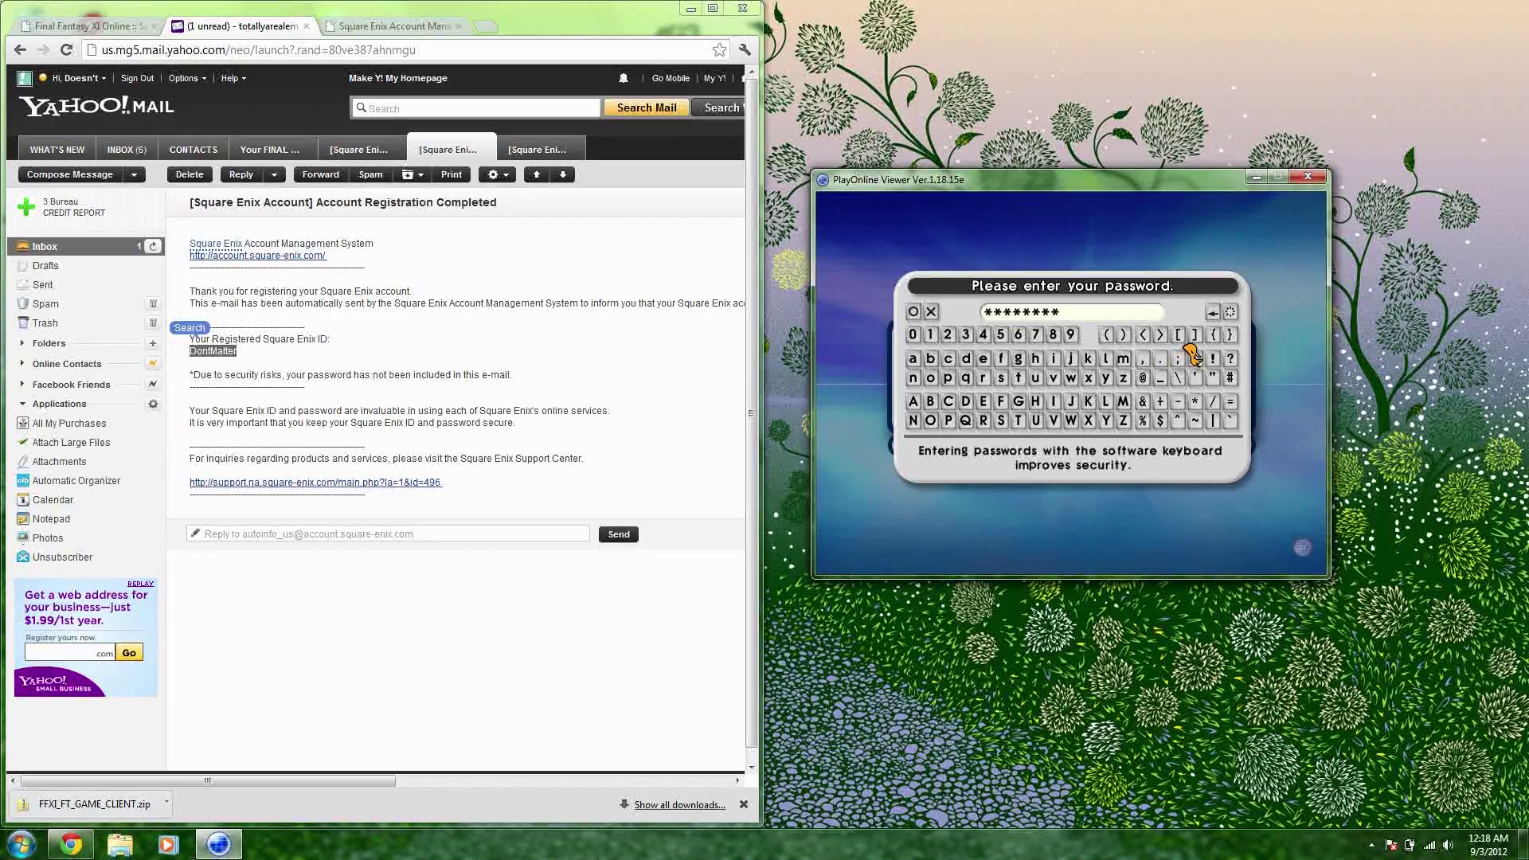
pyautogui.click(913, 312)
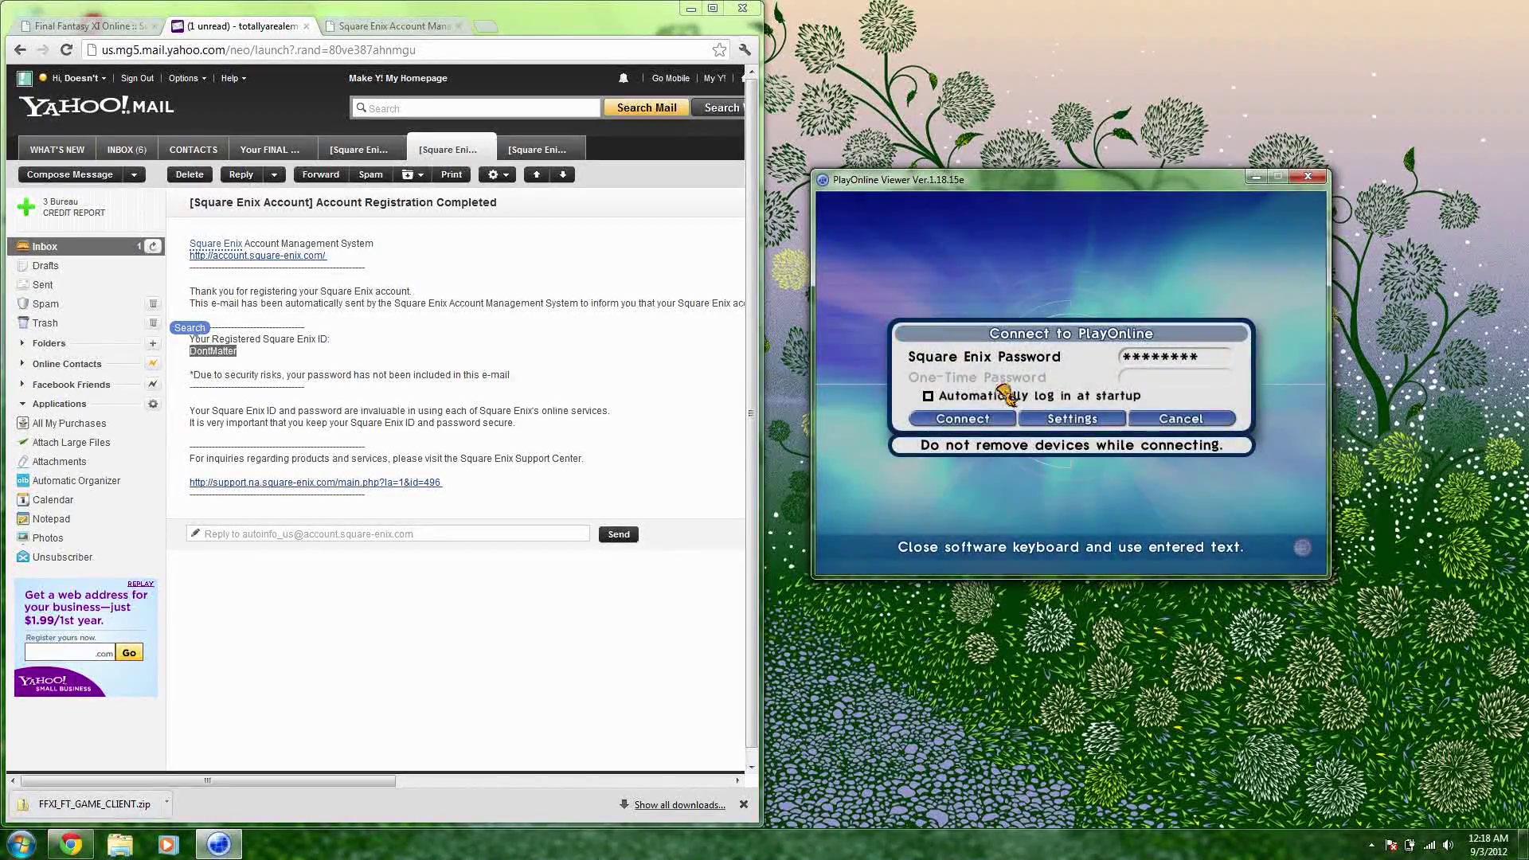
pyautogui.click(930, 397)
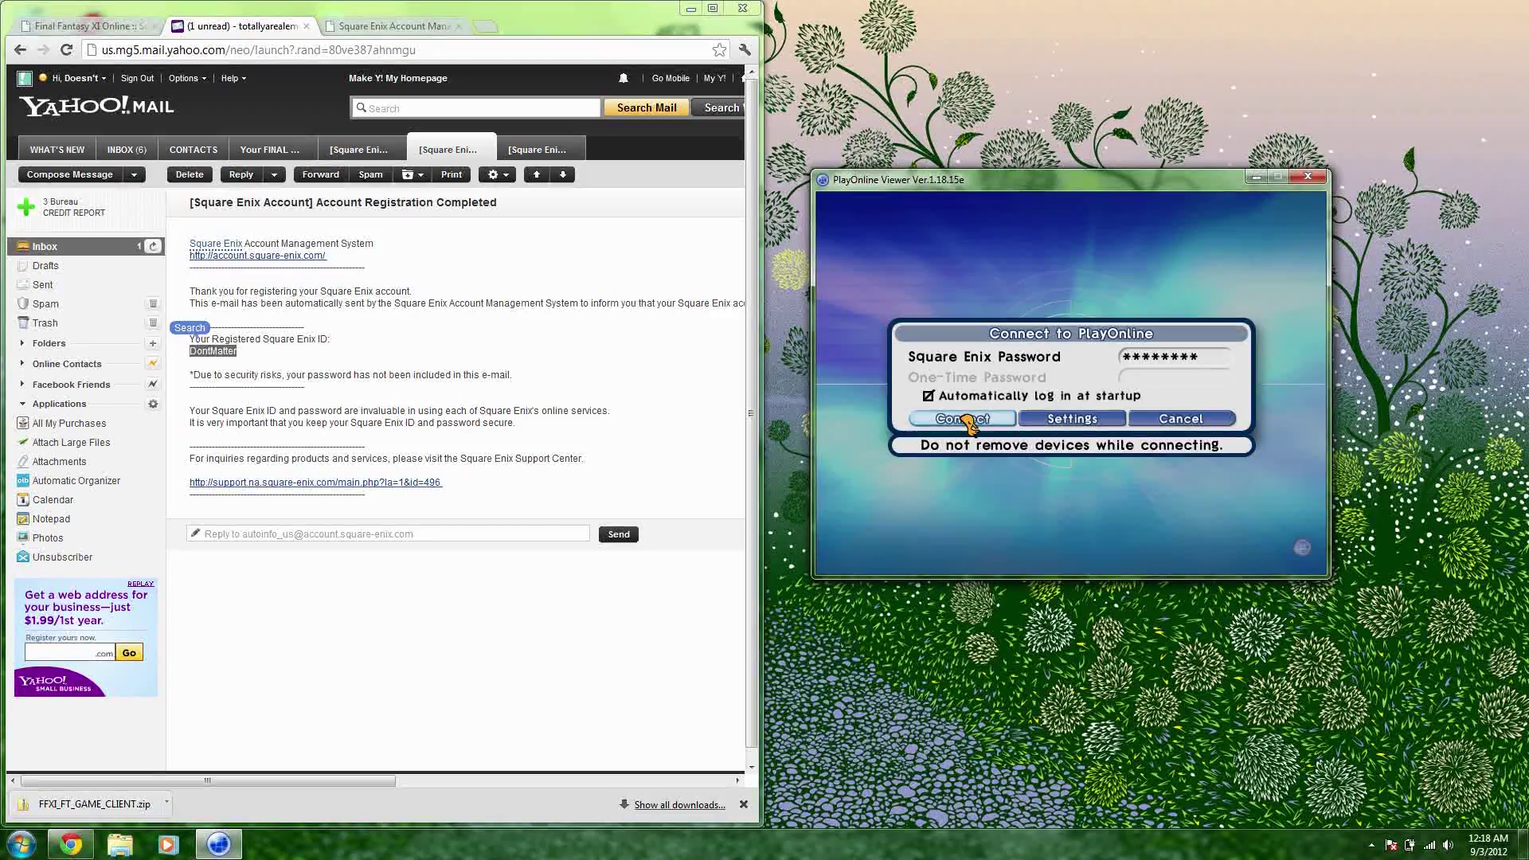
# - Connect to PlayOnline and try registering a first handle, which is refused as unavailable
pyautogui.click(963, 419)
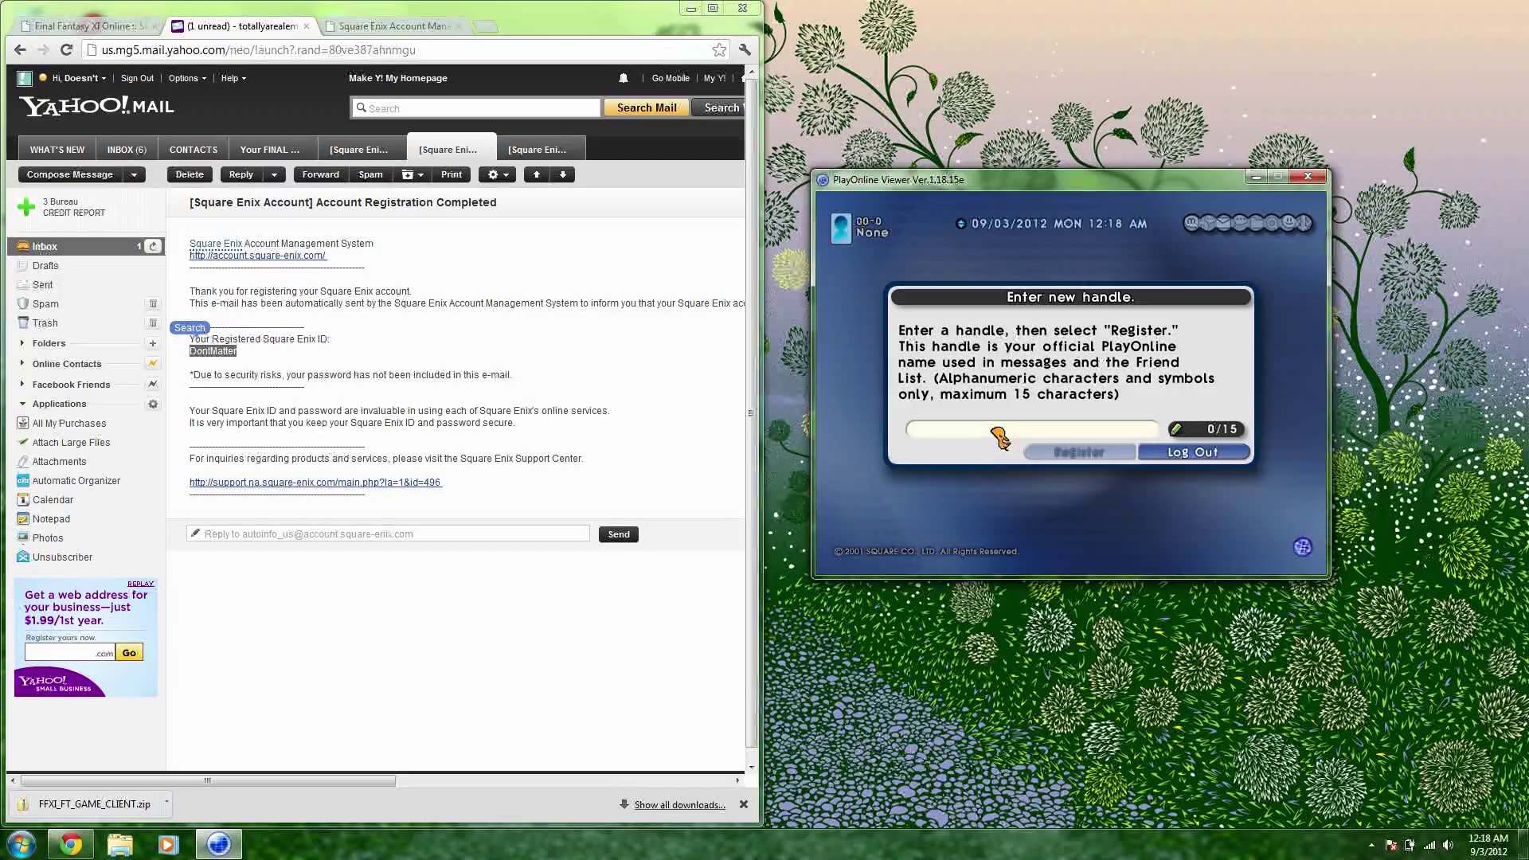
pyautogui.click(998, 430)
pyautogui.write('Nobody')
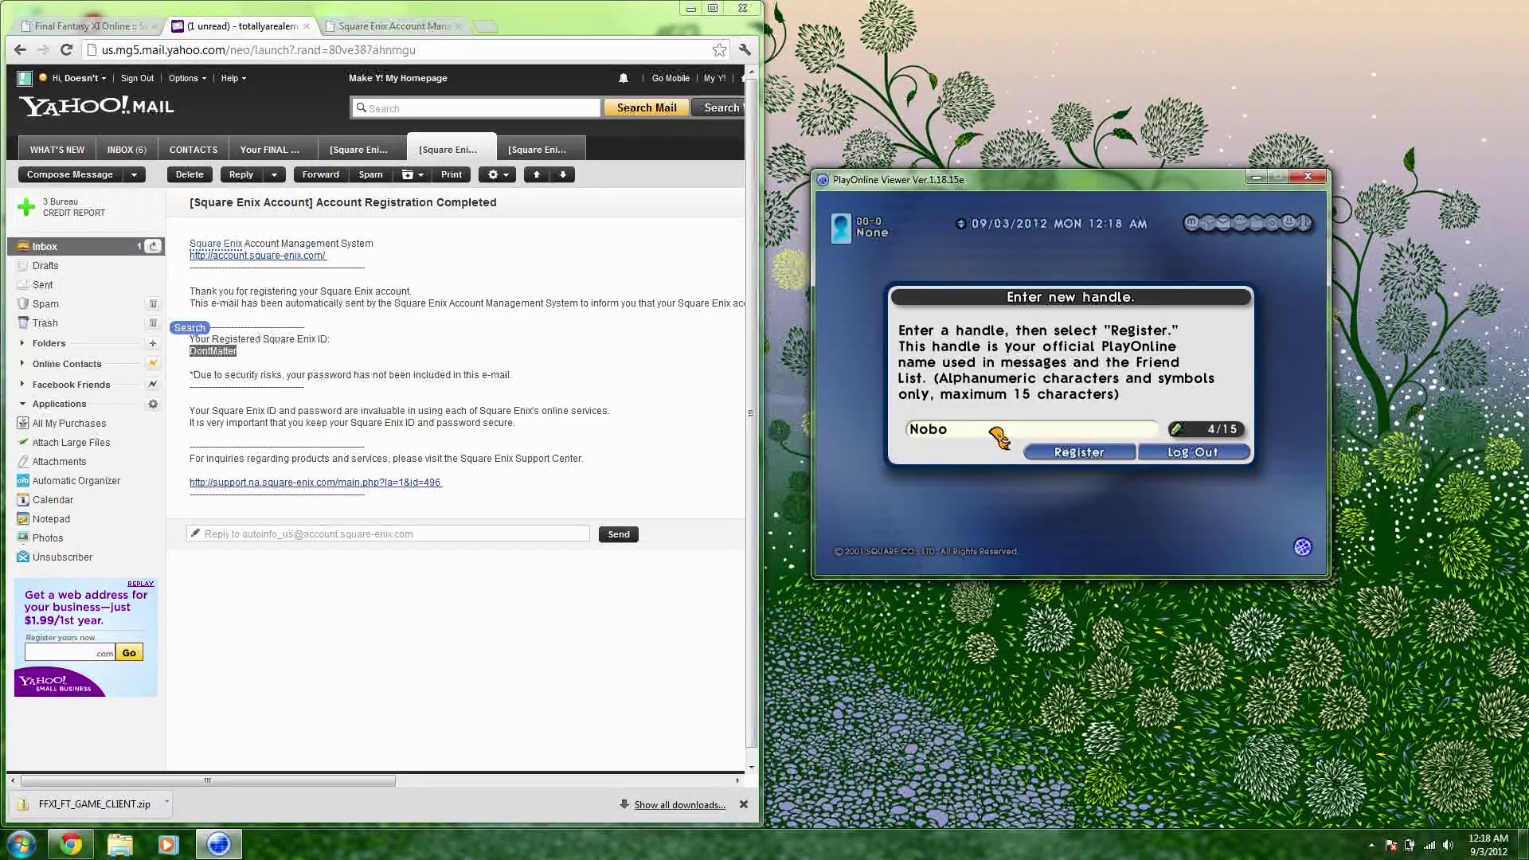
pyautogui.click(1095, 453)
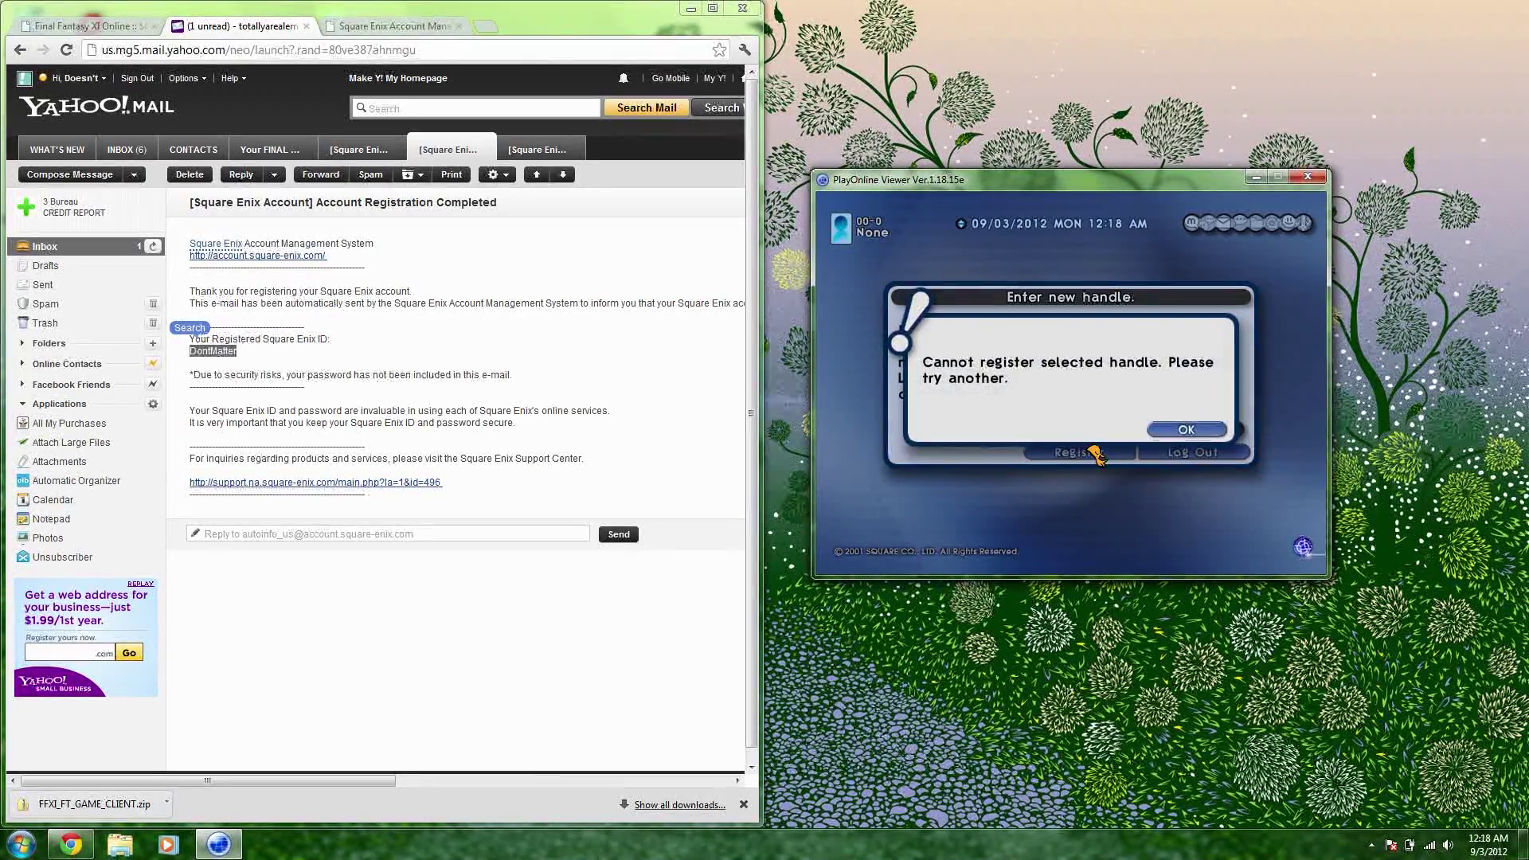
pyautogui.click(1166, 431)
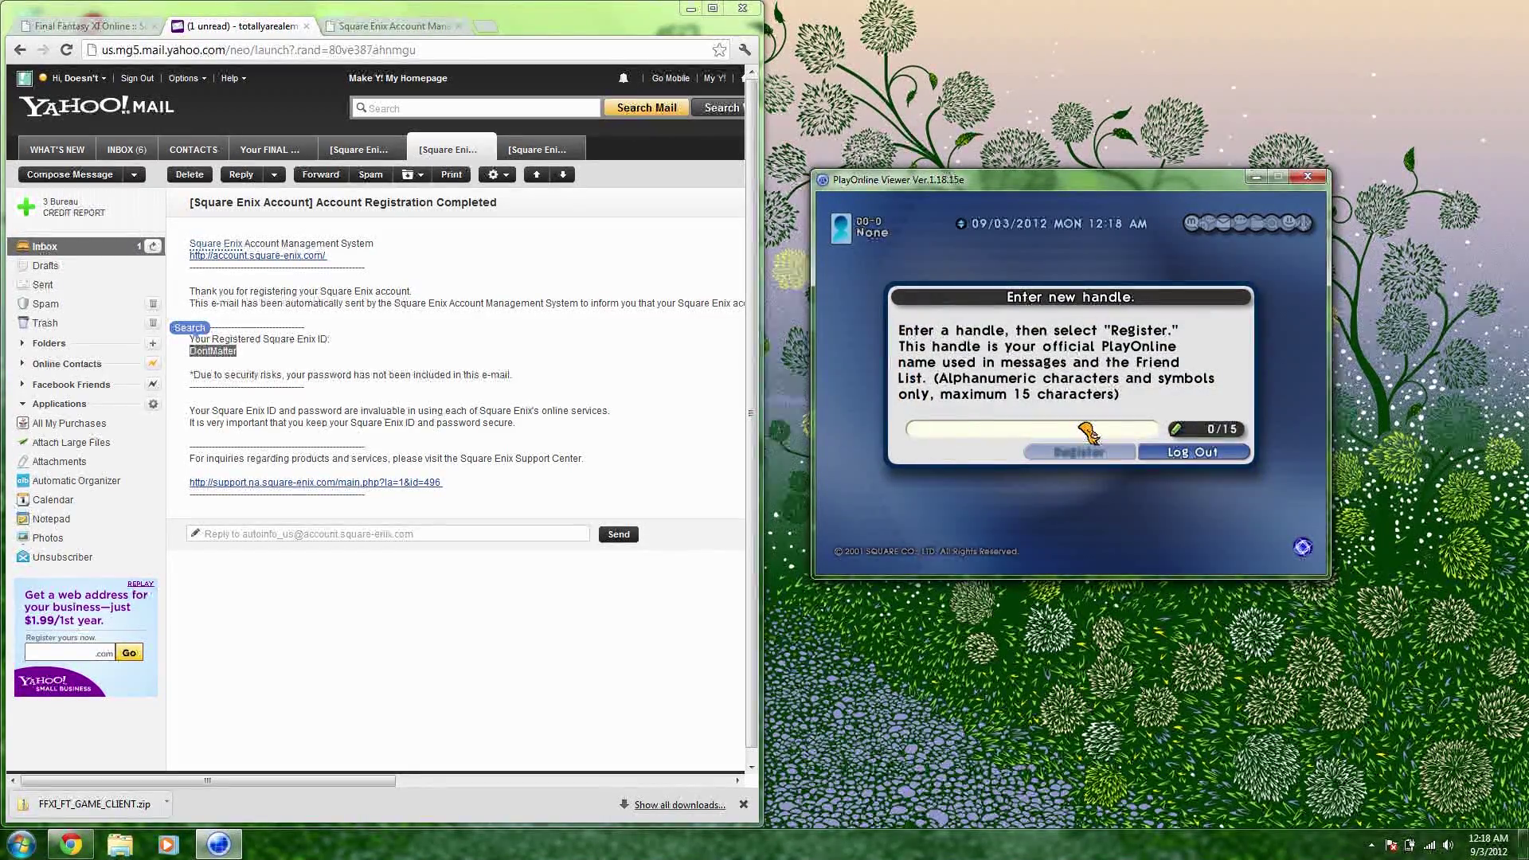
# - Register a different handle instead and decline editing its profile
pyautogui.write('JustAnotherDay')
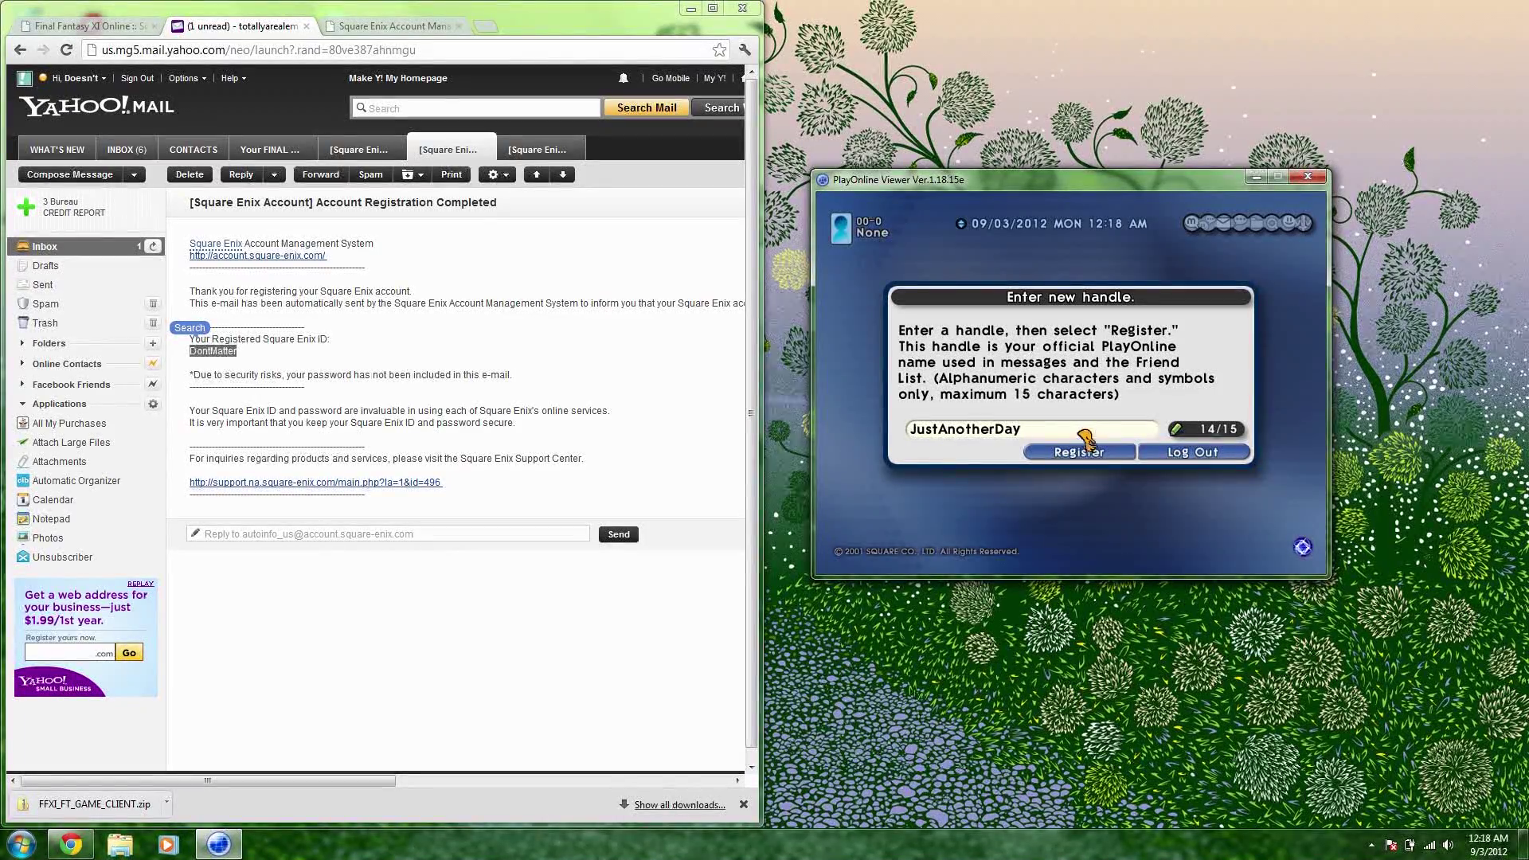
pyautogui.press('Return')
pyautogui.press('Return')
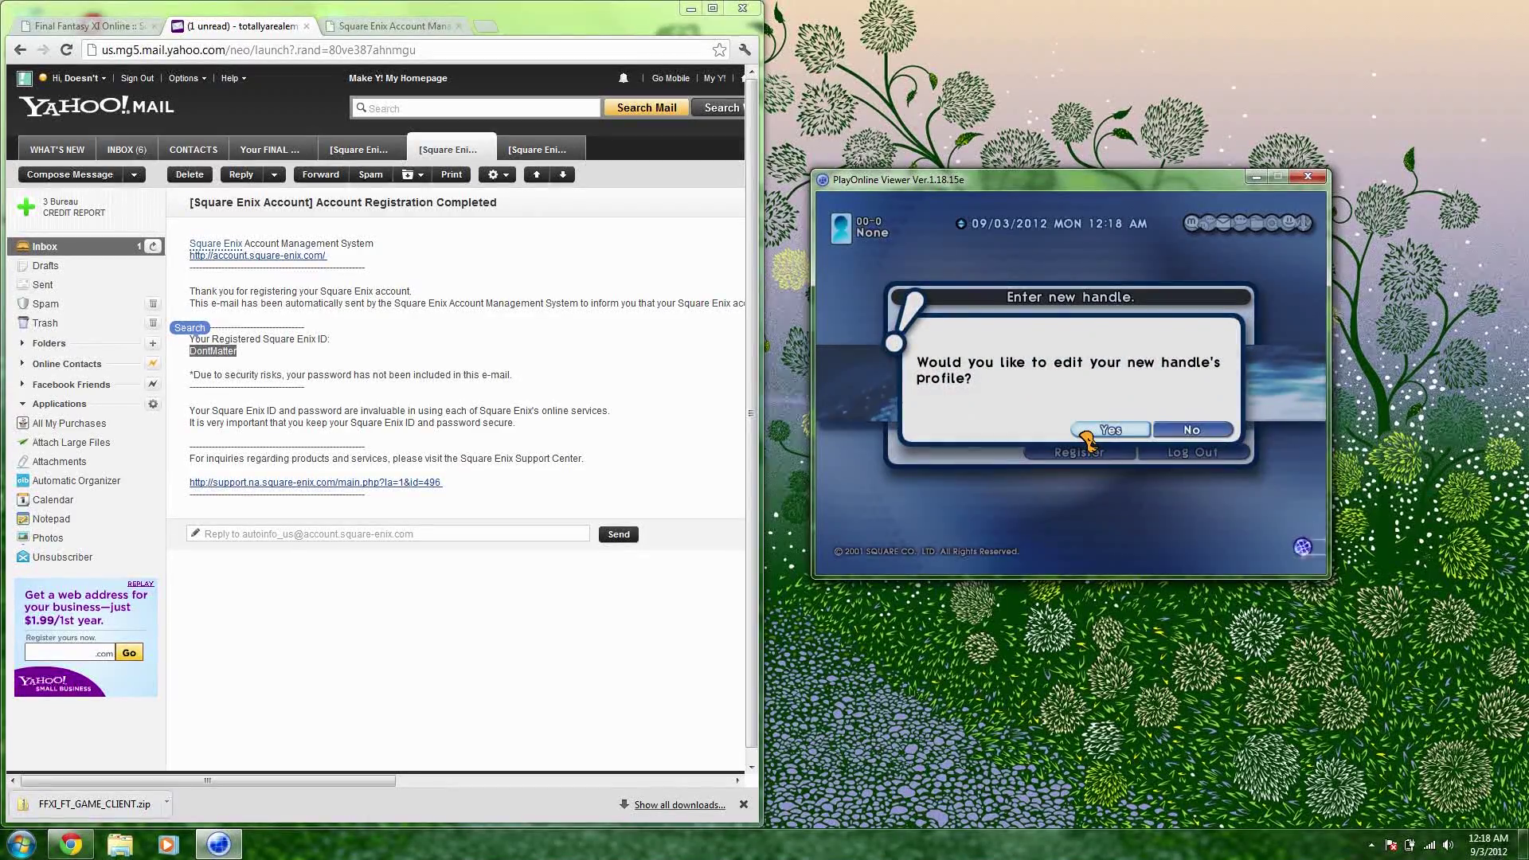
pyautogui.click(1222, 434)
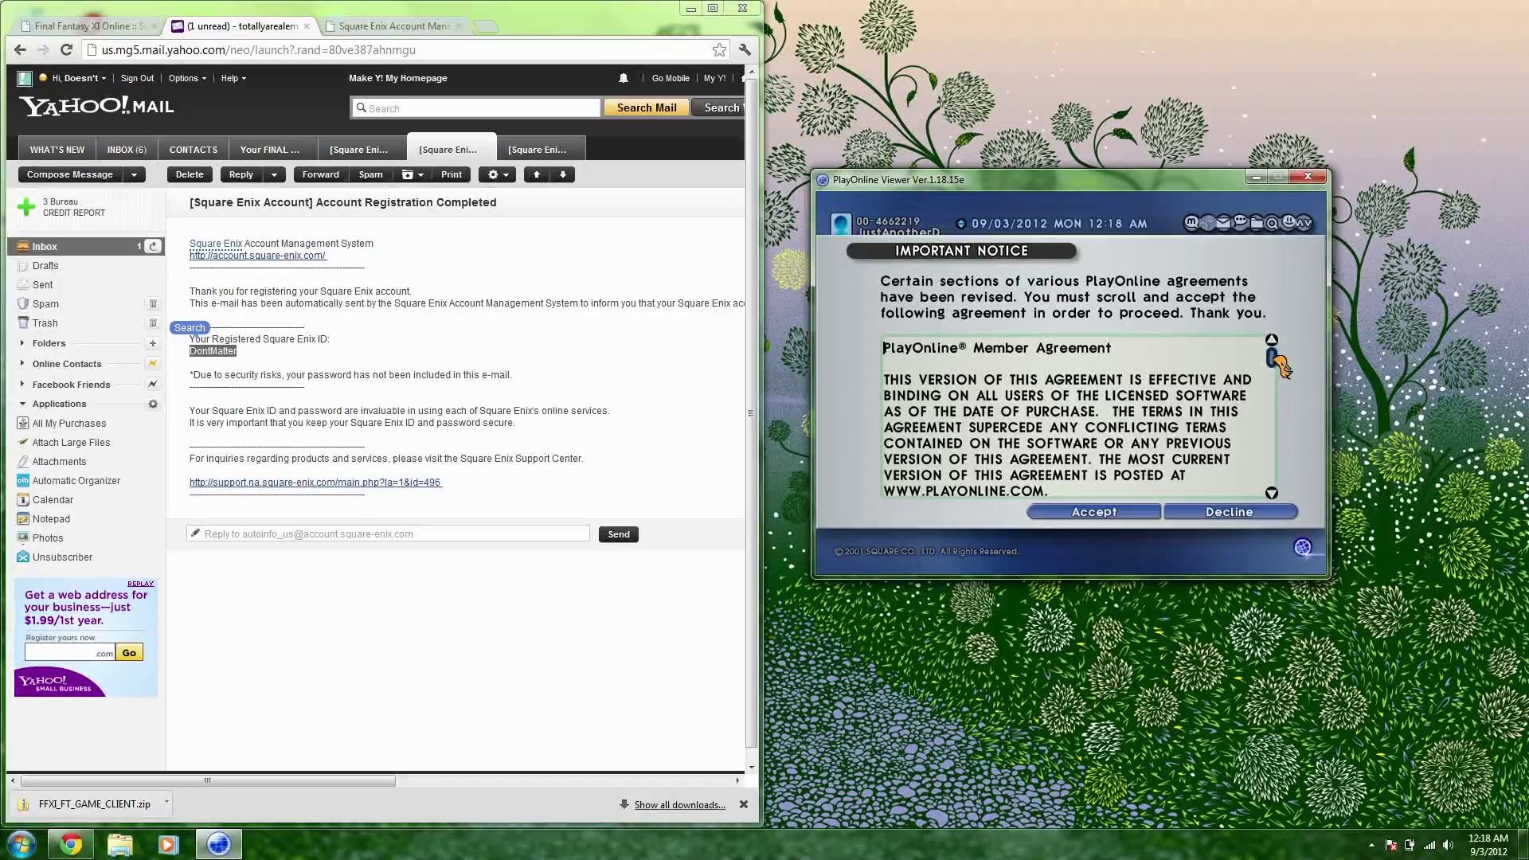
# - Scroll the revised Member Agreement to the end, accept it, and dismiss the mail-account notice
pyautogui.click(1131, 511)
pyautogui.click(1167, 438)
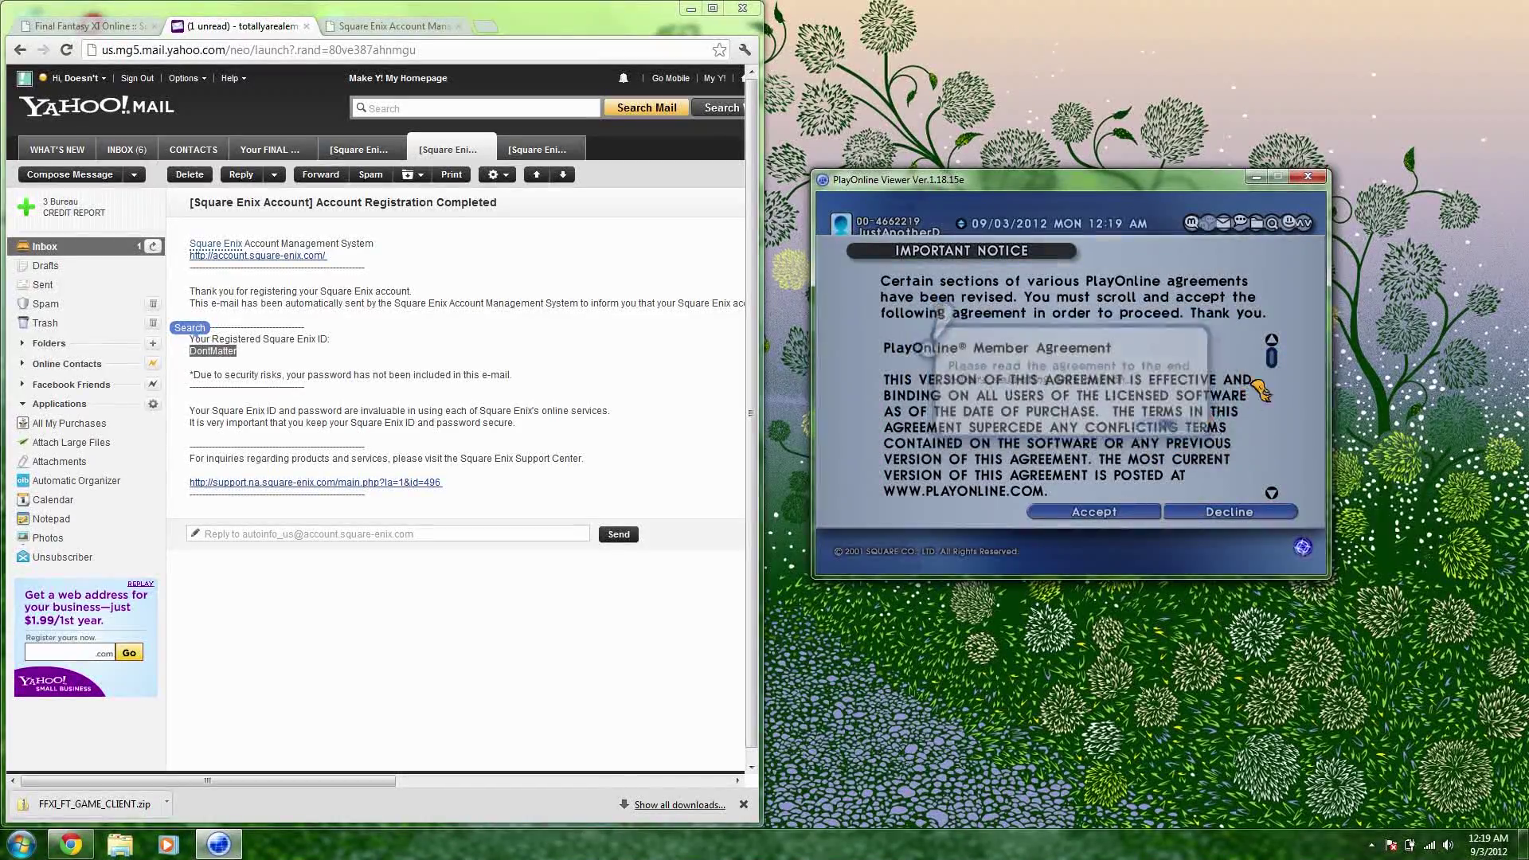
pyautogui.moveTo(1272, 357); pyautogui.dragTo(1273, 485)
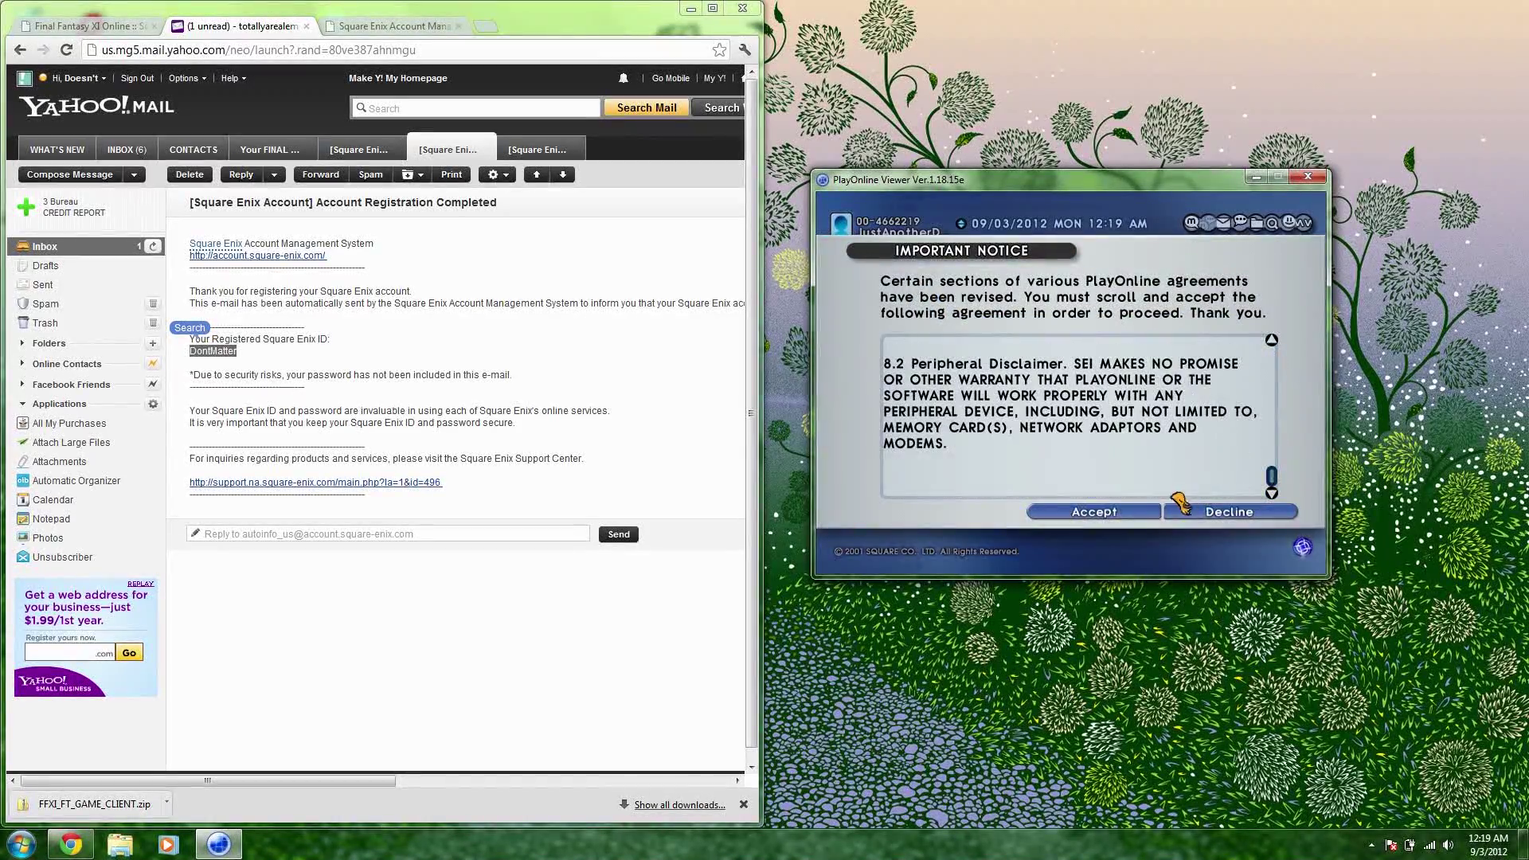
pyautogui.click(1141, 512)
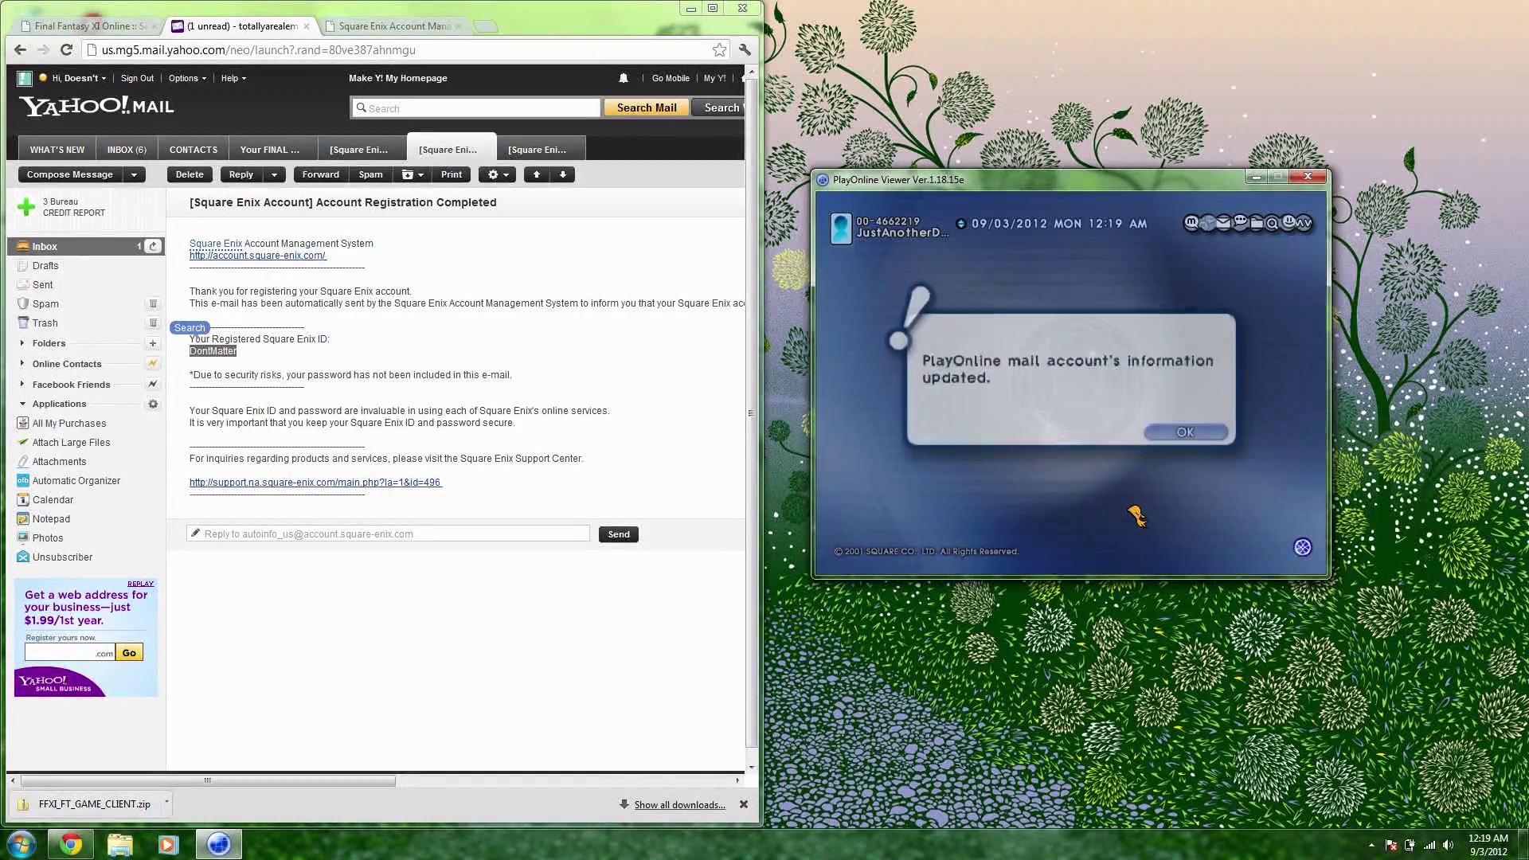
pyautogui.click(1179, 430)
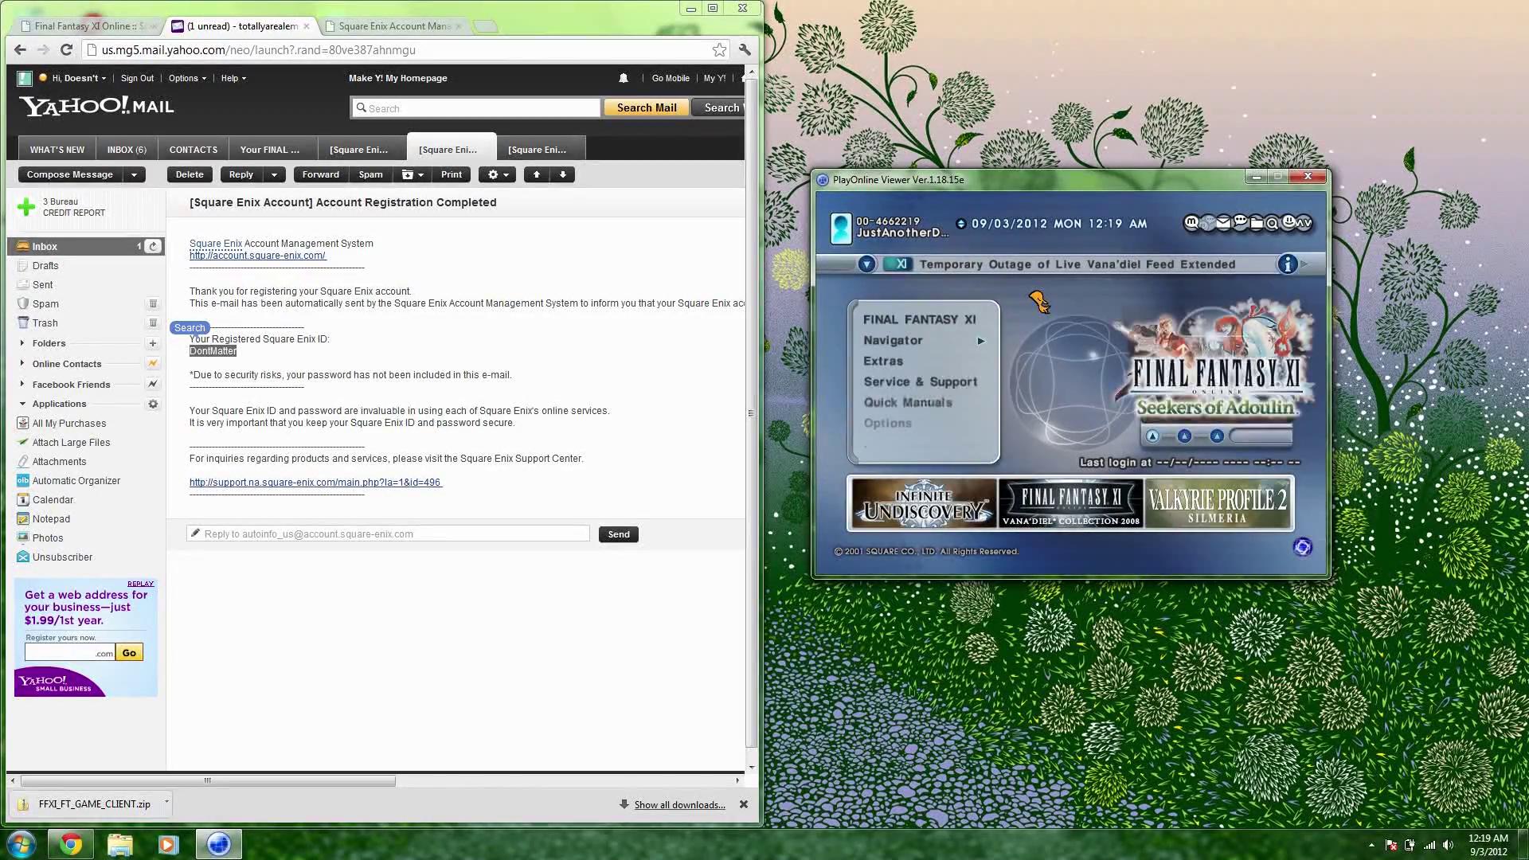
# - Launch FINAL FANTASY XI, getting past the password security notice and the ESRB rating screen
pyautogui.click(952, 323)
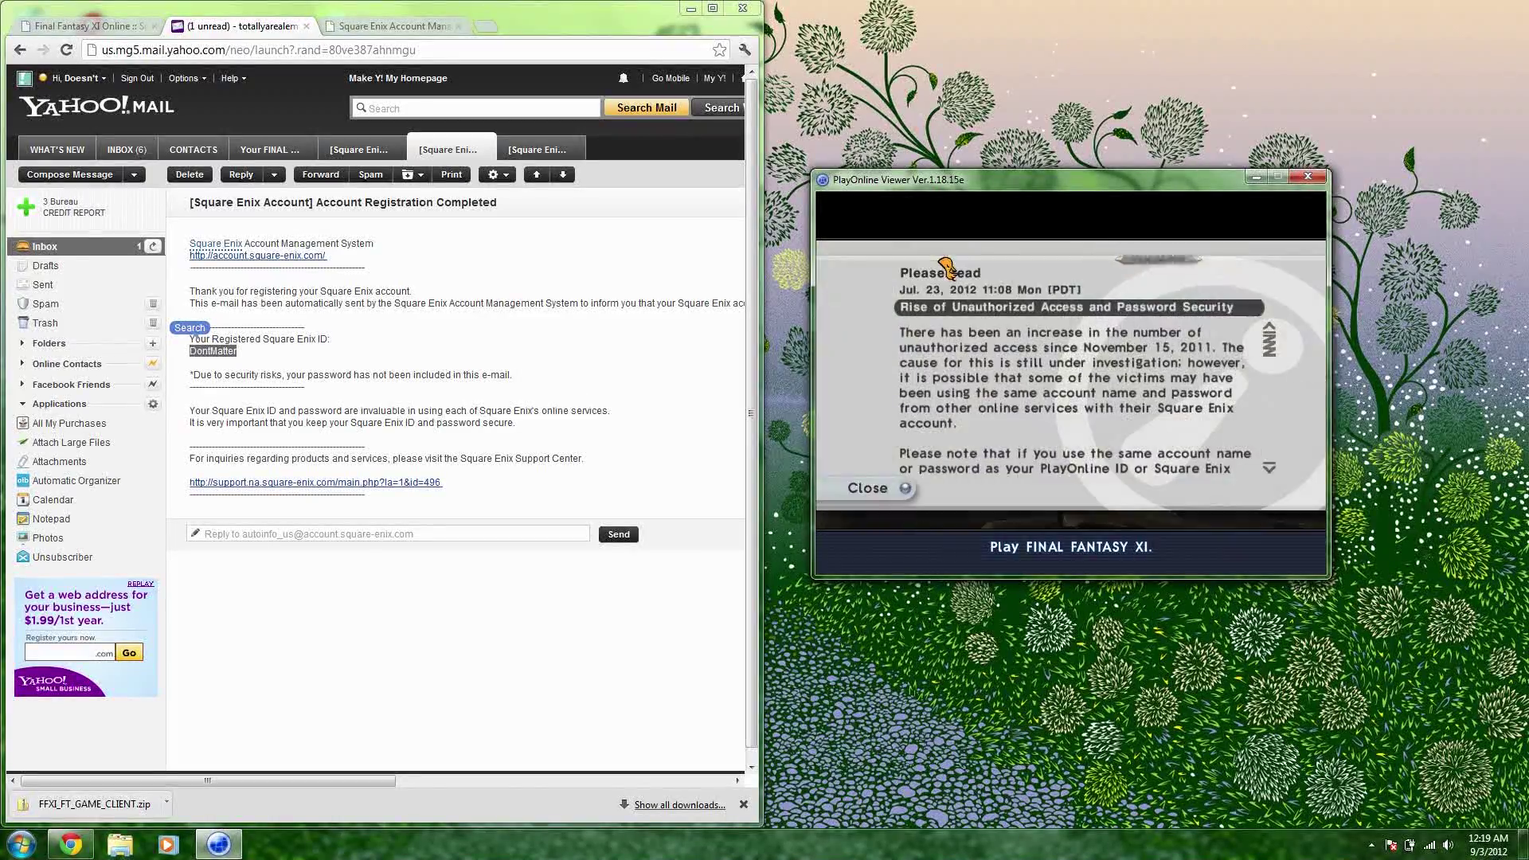
pyautogui.click(907, 489)
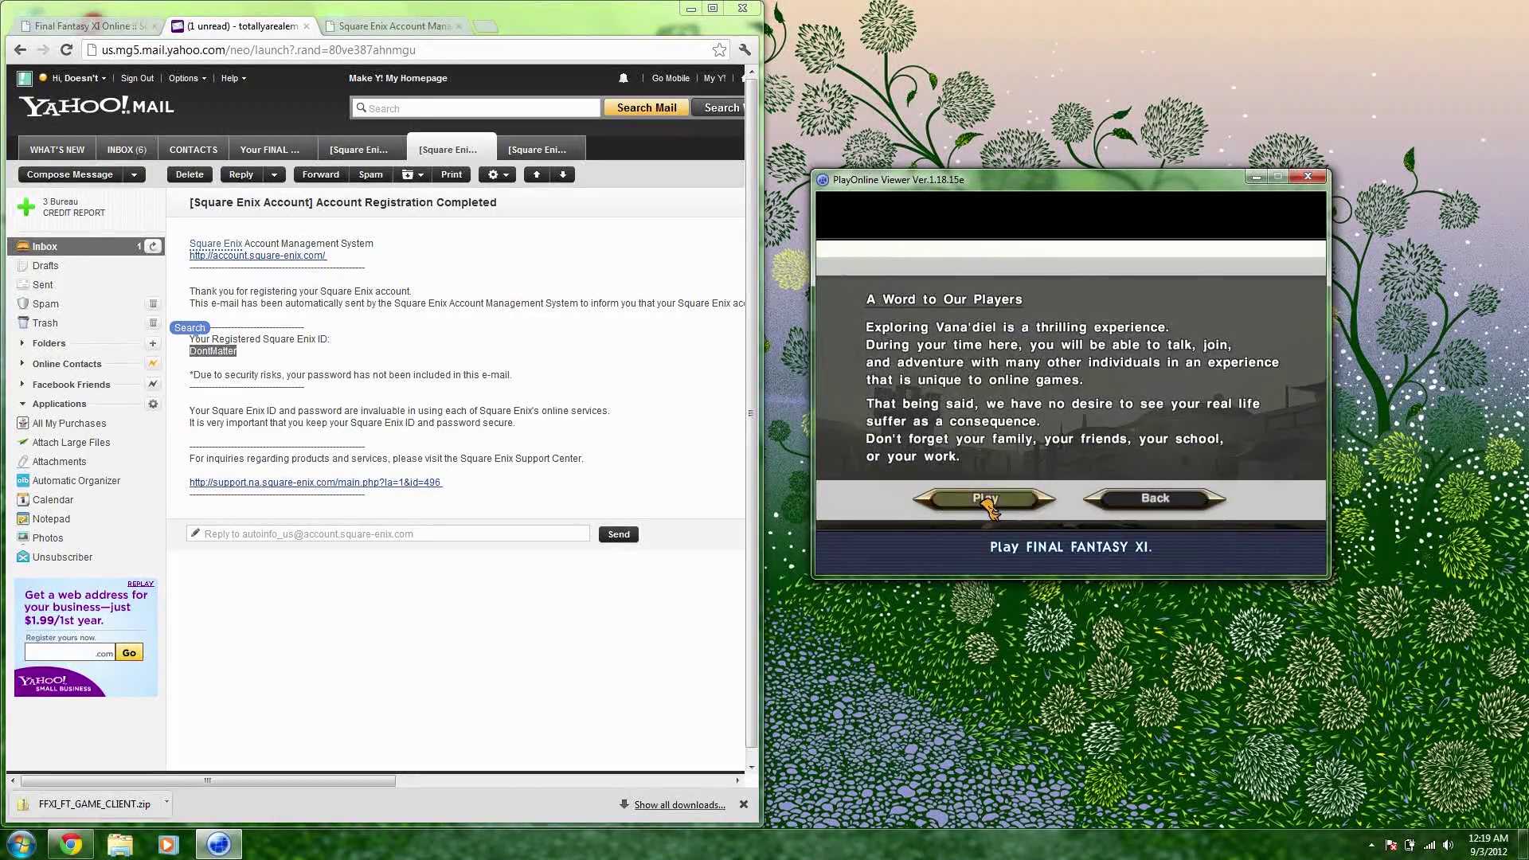
pyautogui.click(987, 502)
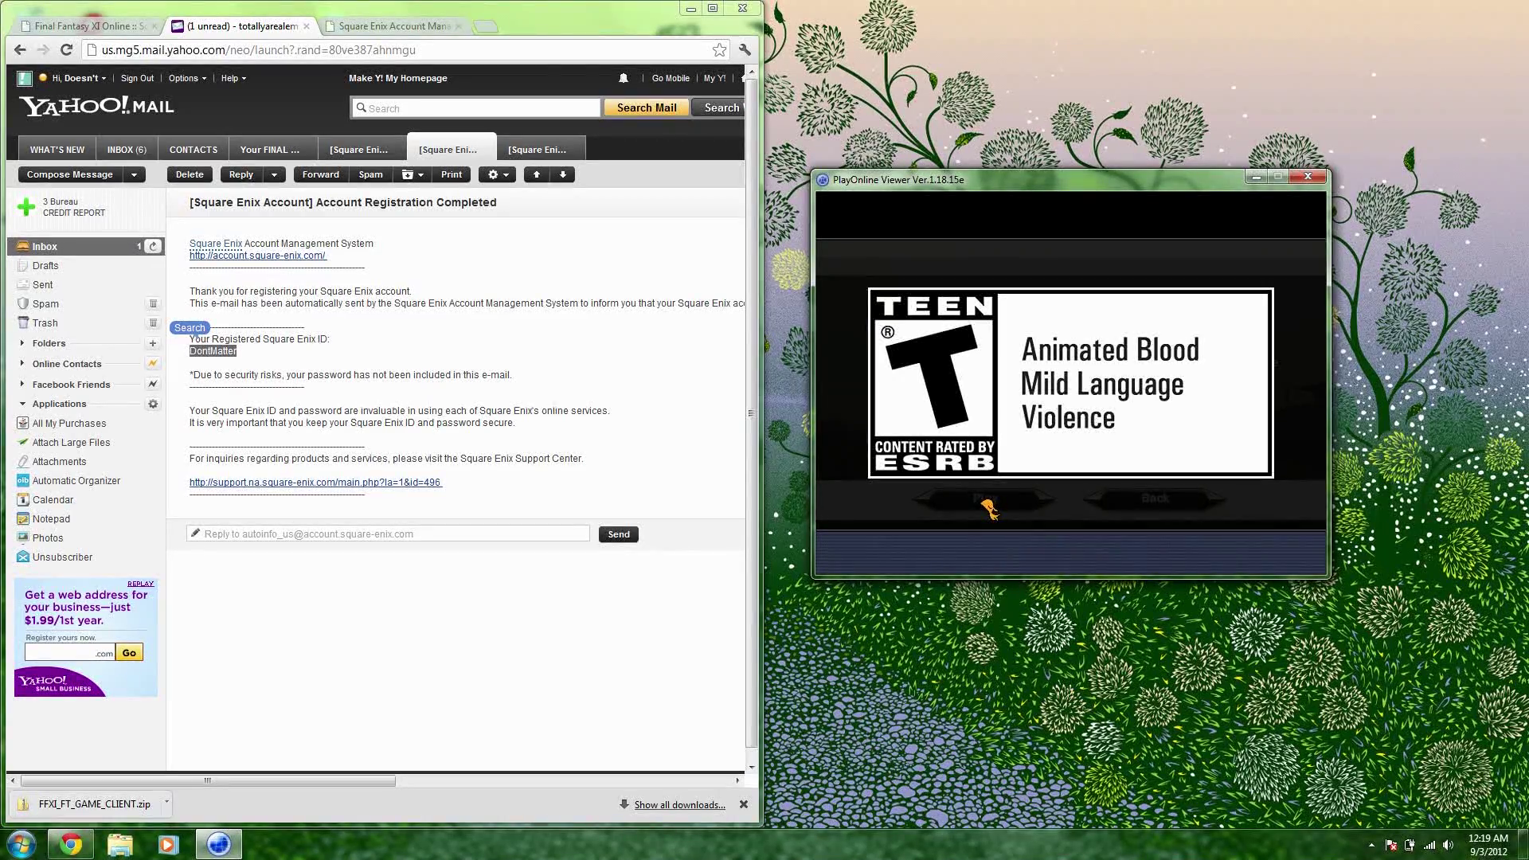
pyautogui.click(987, 504)
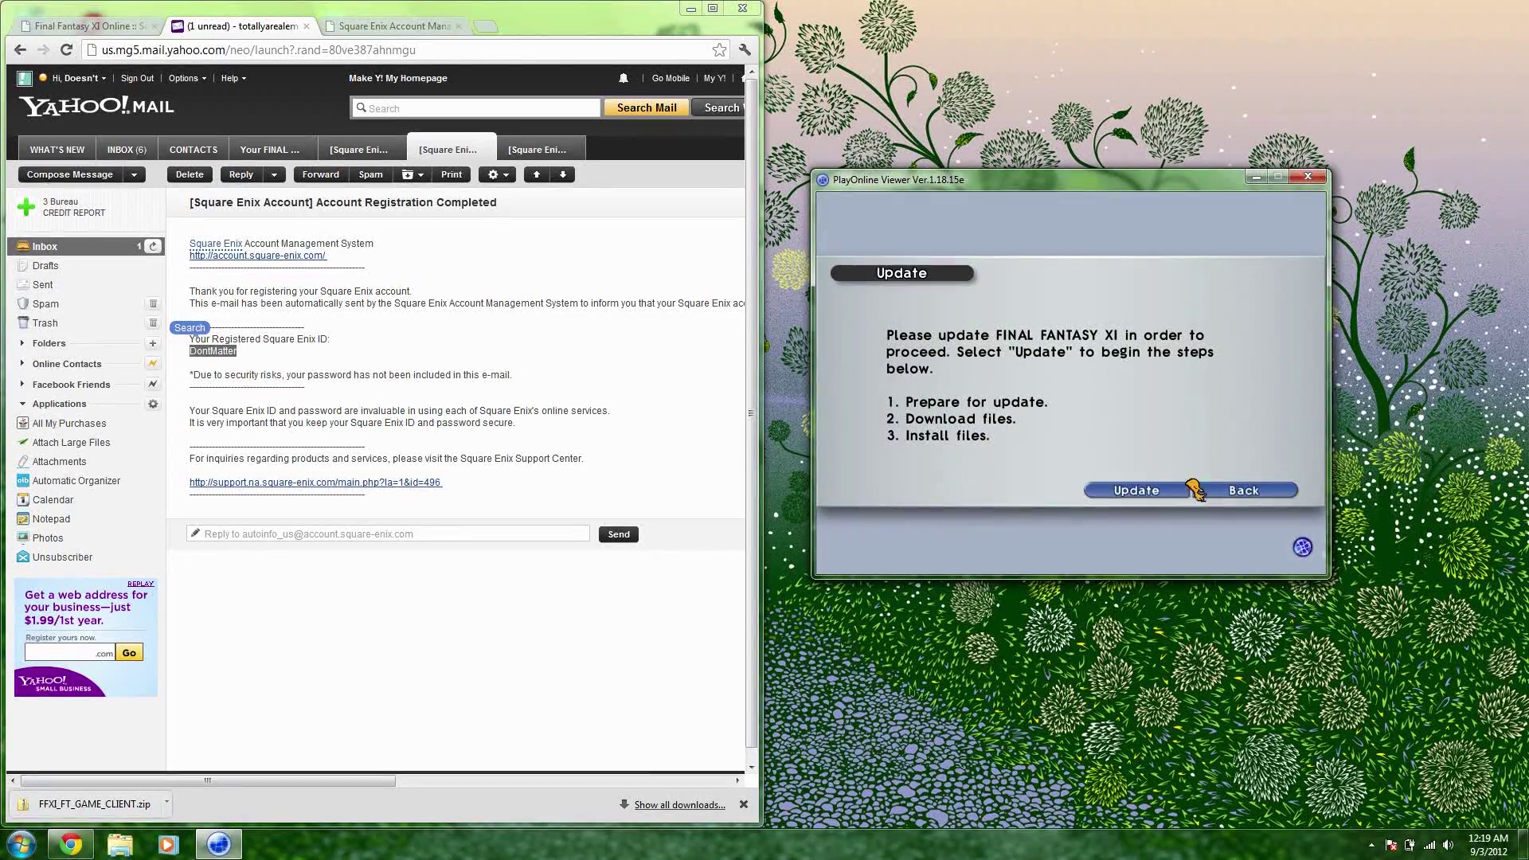
# - Start the FINAL FANTASY XI update, minimise Chrome, and move the viewer window toward the centre
pyautogui.click(1139, 490)
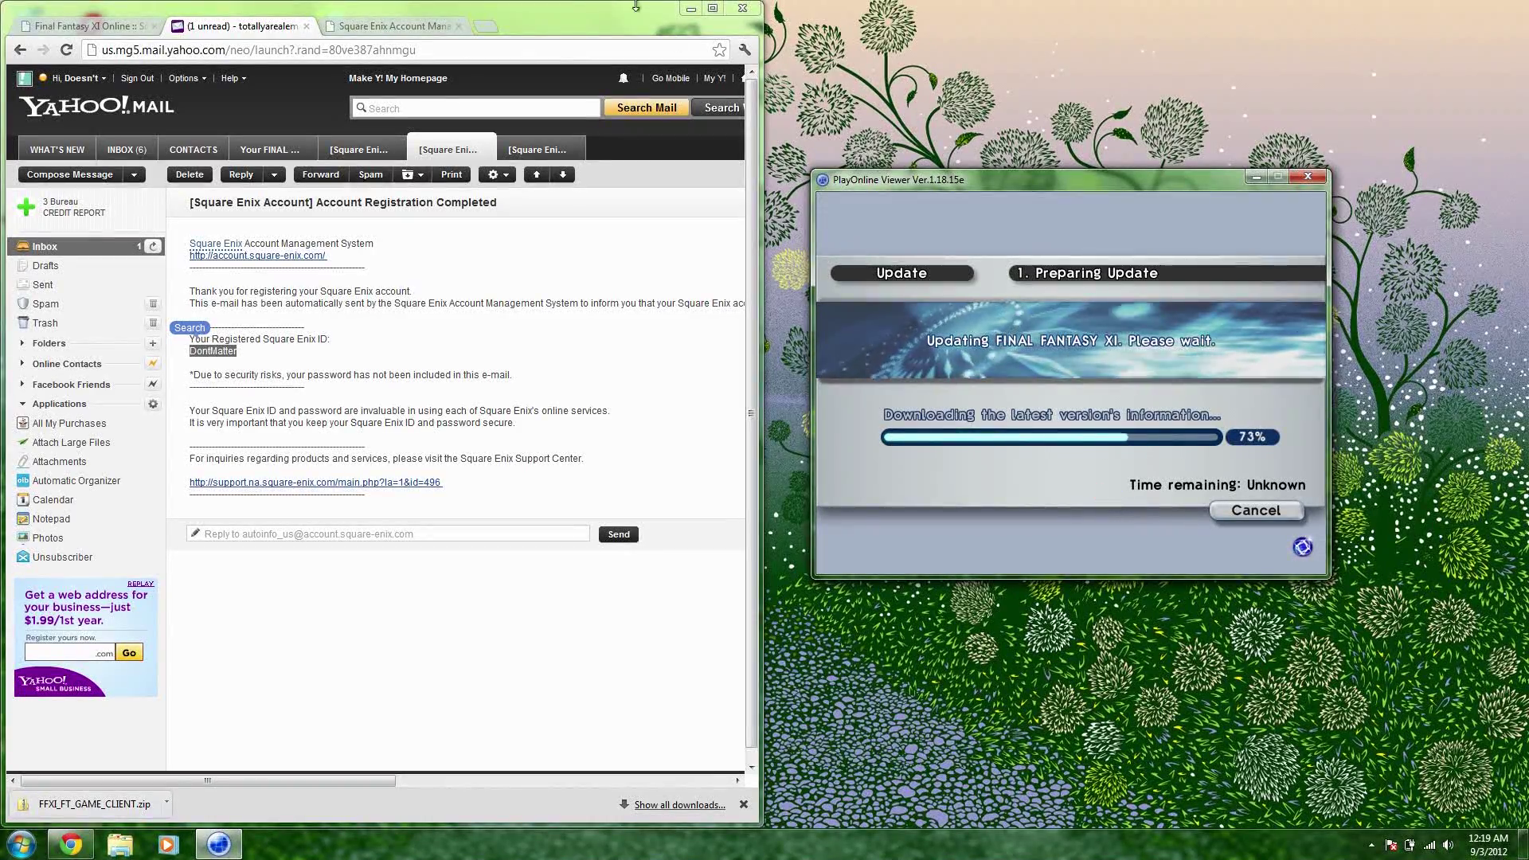
pyautogui.click(690, 8)
pyautogui.moveTo(952, 180); pyautogui.dragTo(638, 146)
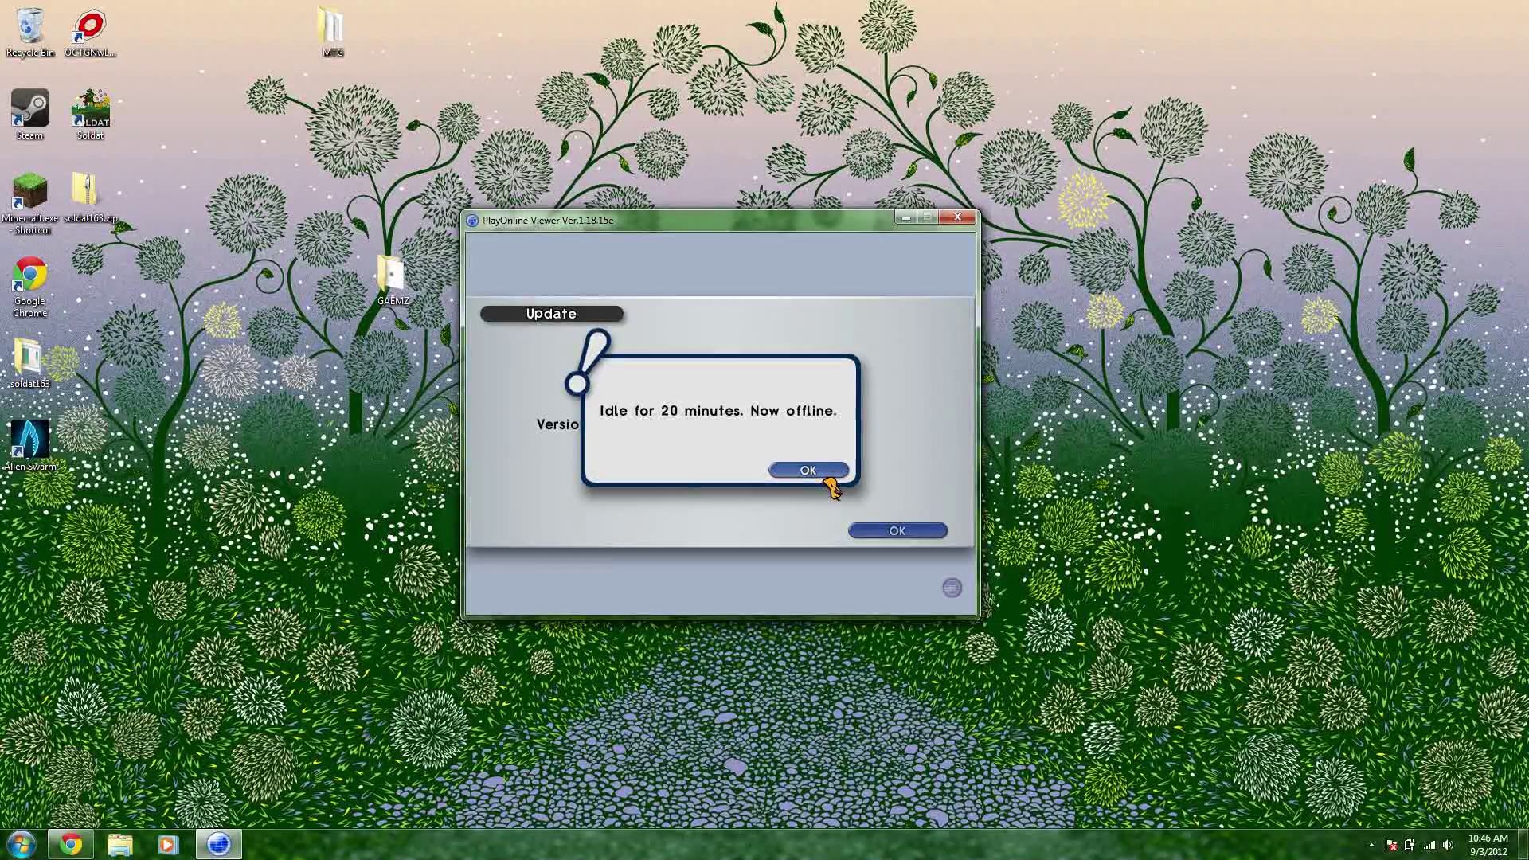
# - Dismiss the idle and update-complete notices, agree to go online, and enter the Square Enix password
pyautogui.click(808, 471)
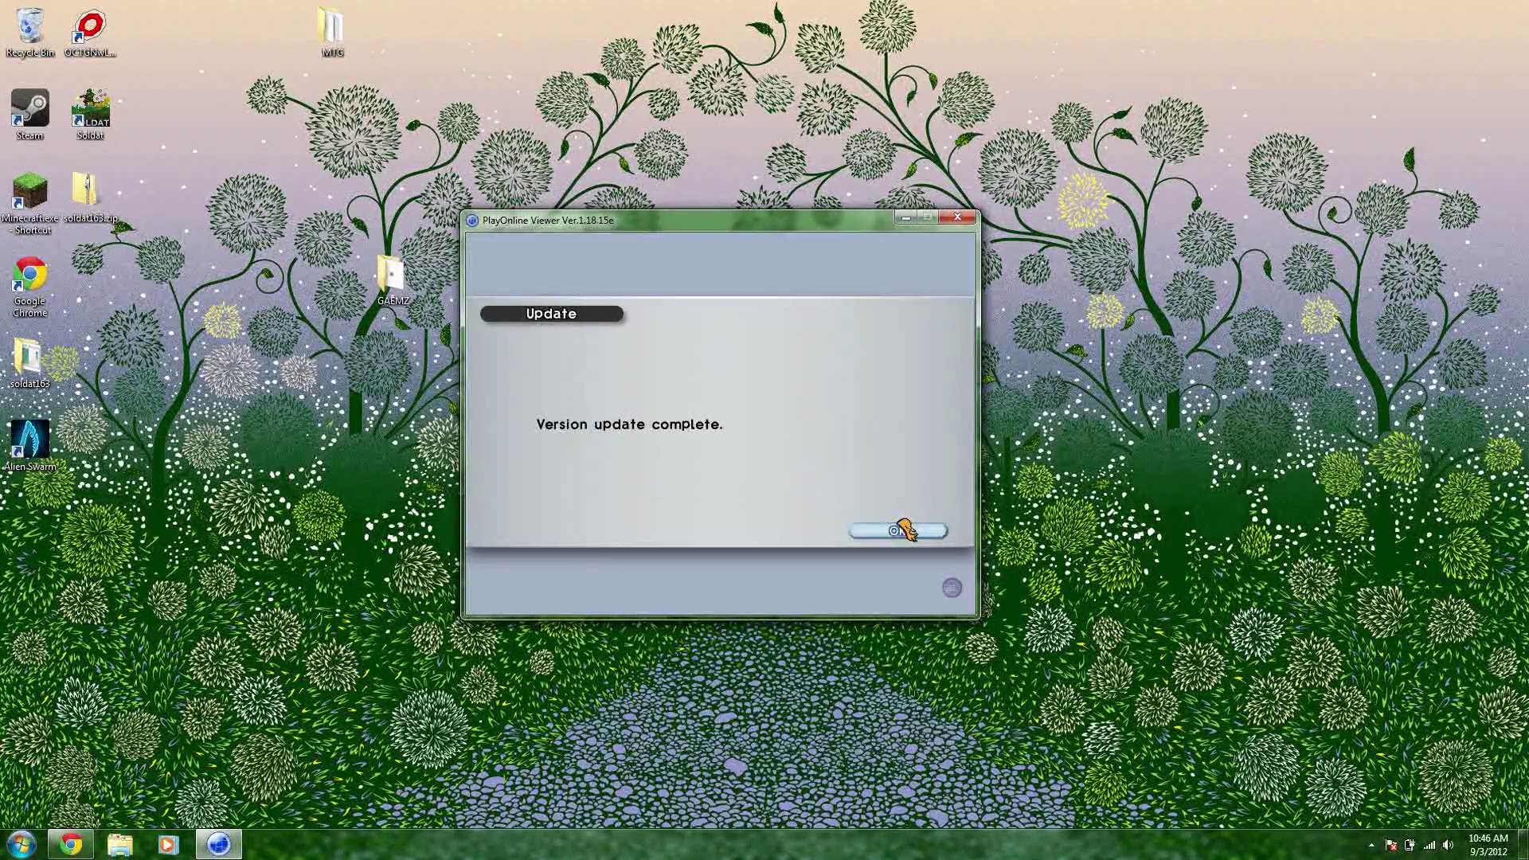
pyautogui.click(898, 531)
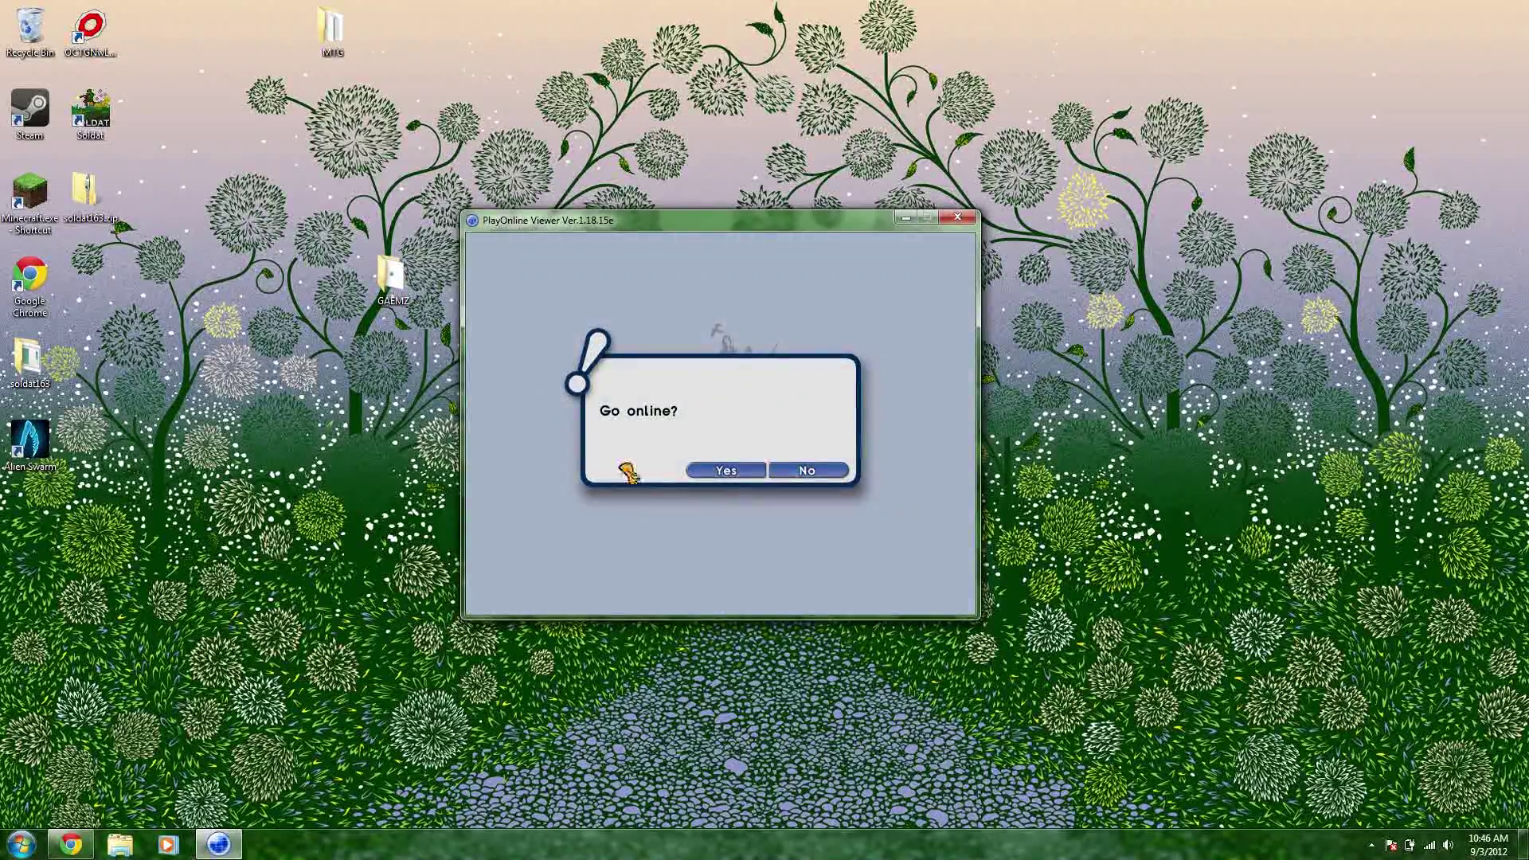
pyautogui.click(708, 462)
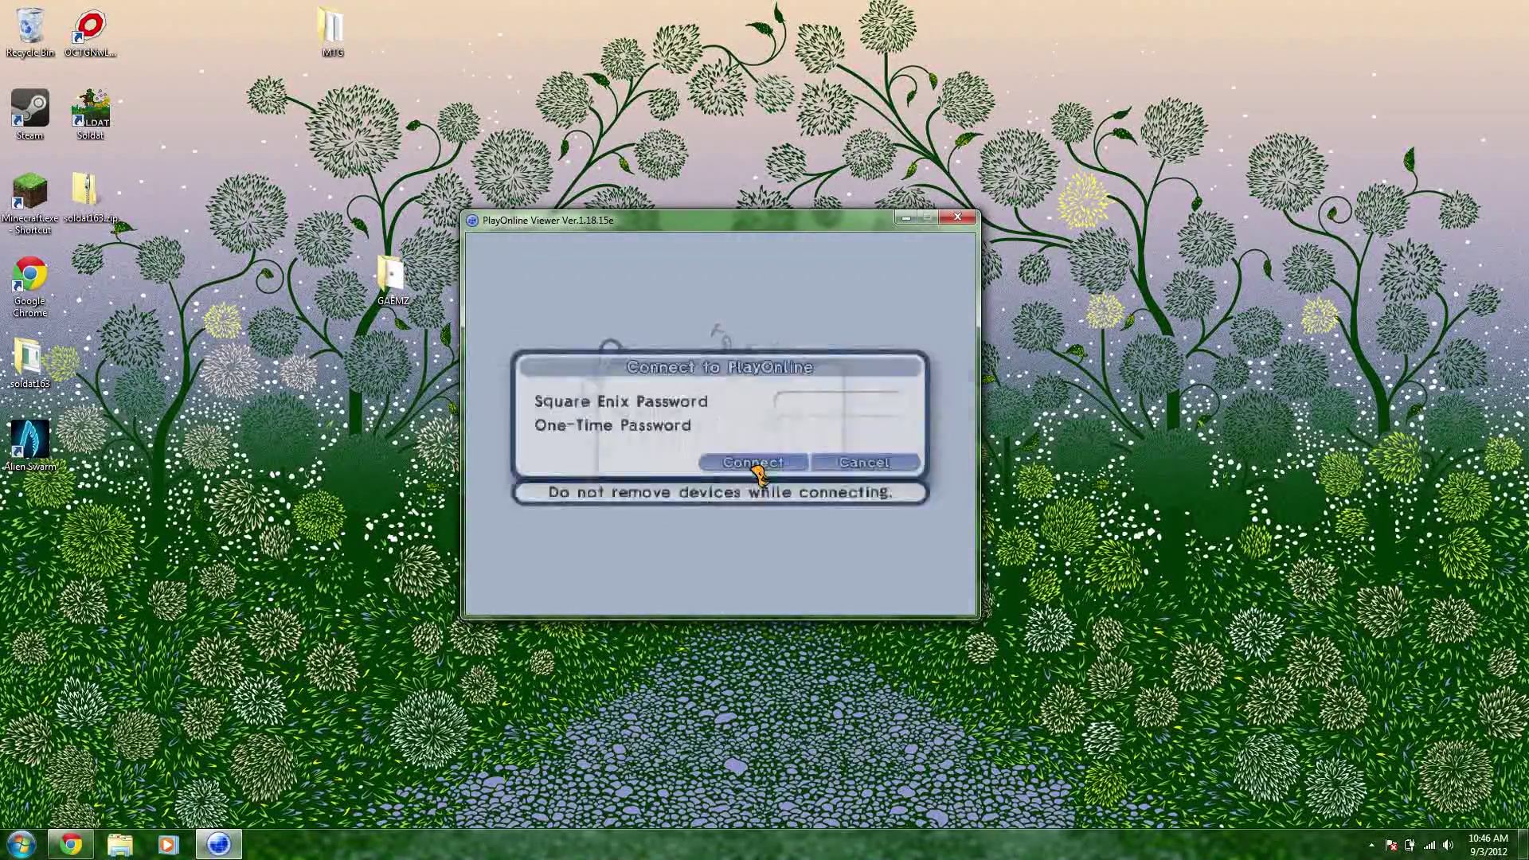
pyautogui.click(801, 410)
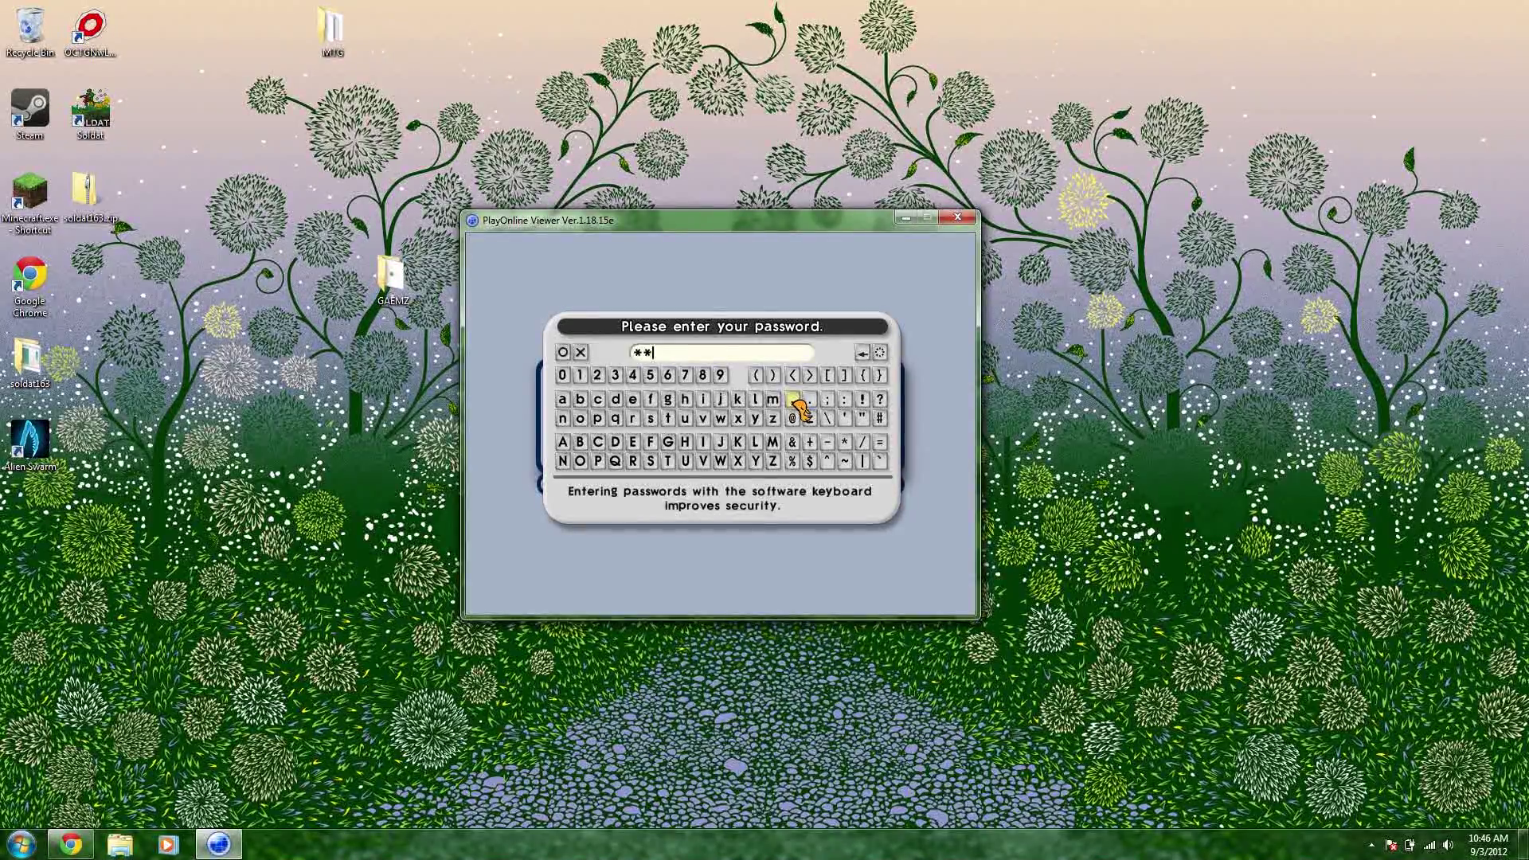
pyautogui.press('Return')
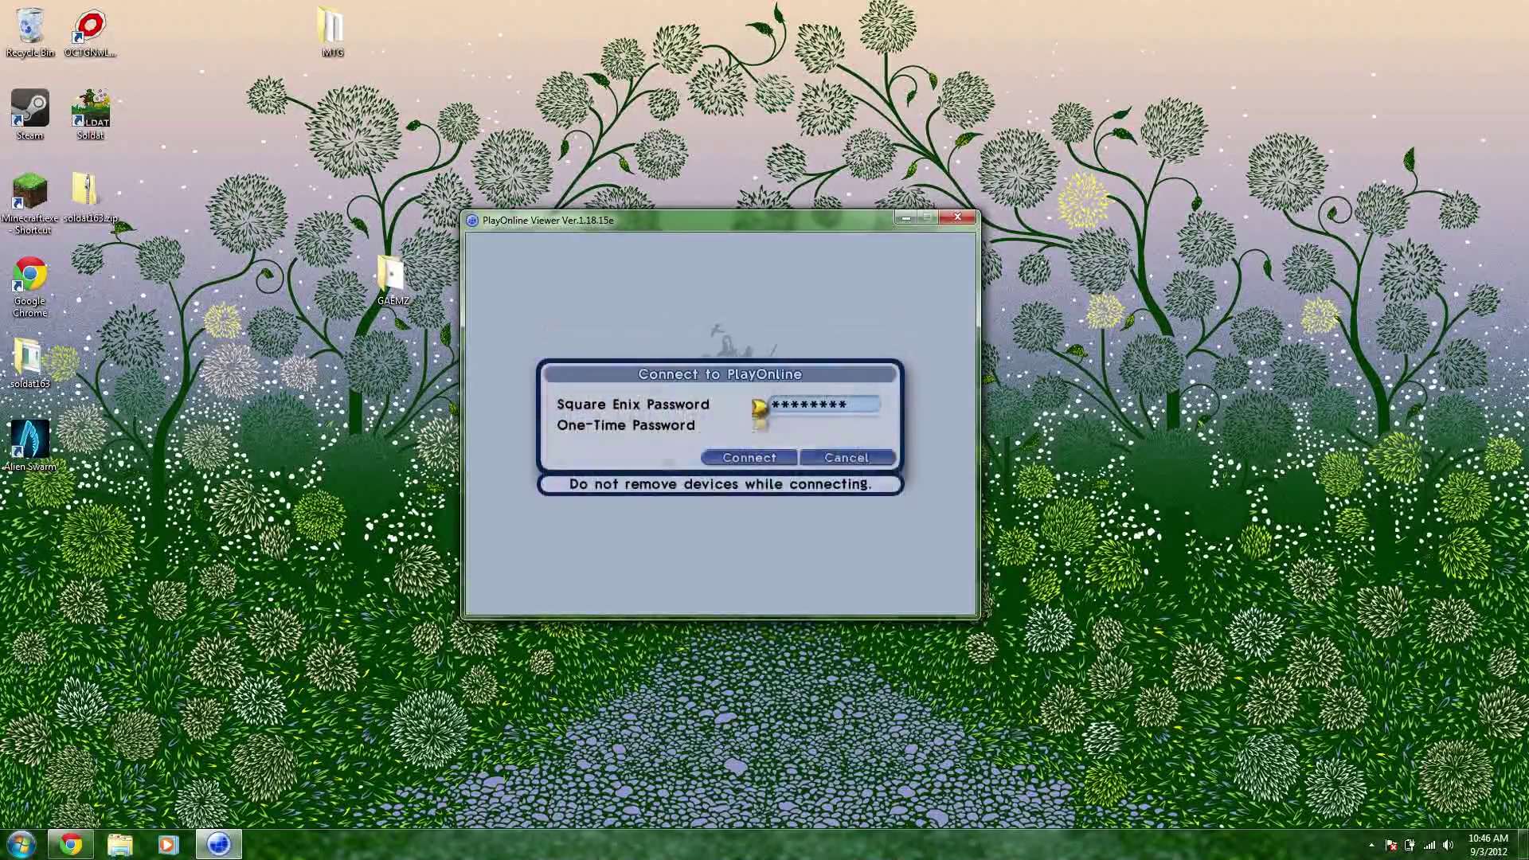
# - Connect, accept the game's user agreement, and enter character creation choosing a race and gender
pyautogui.click(769, 457)
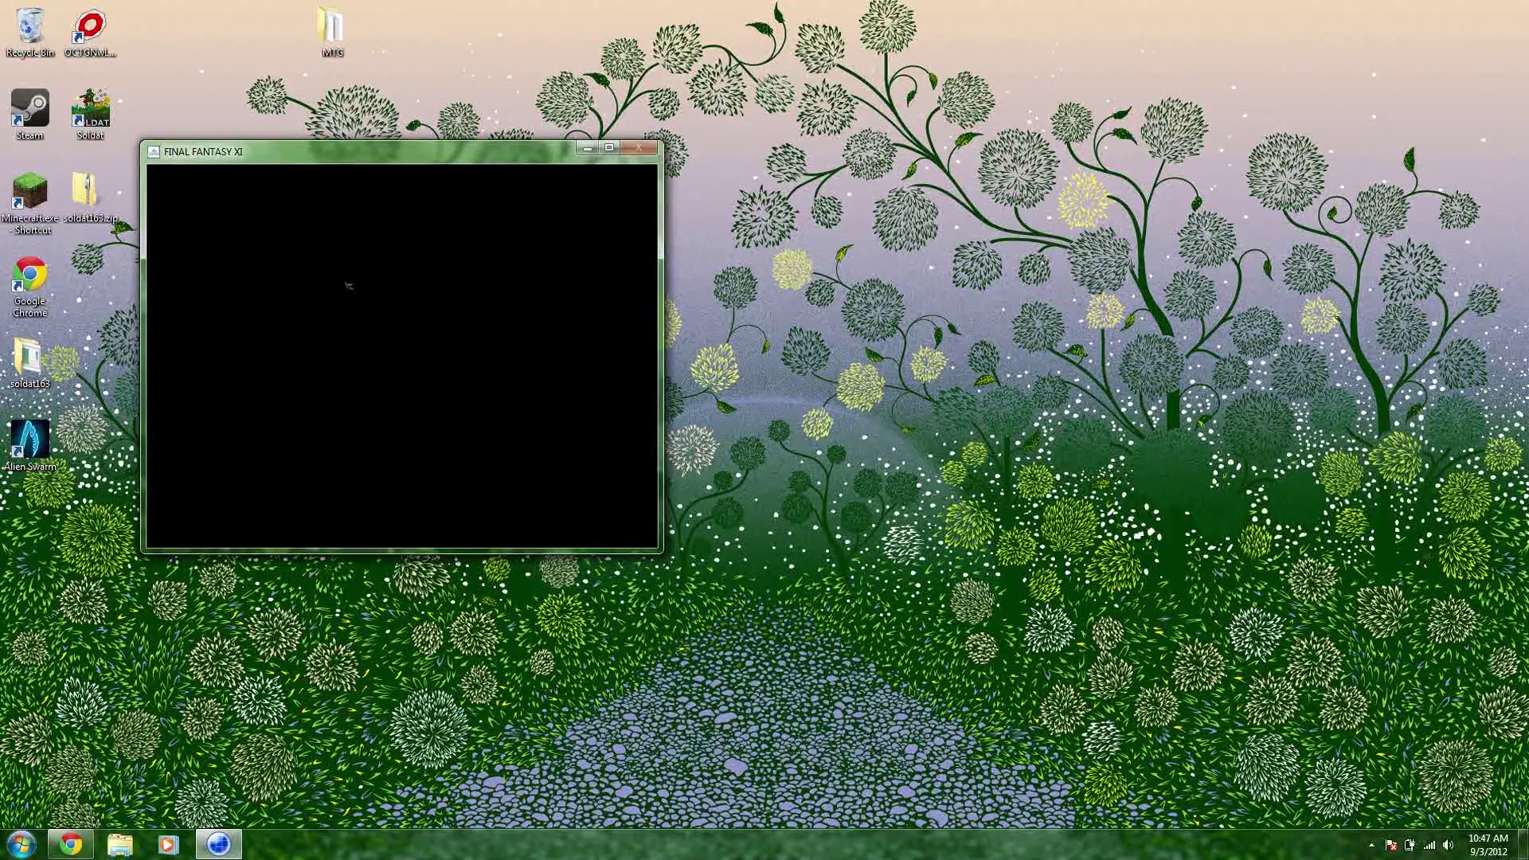
pyautogui.moveTo(454, 153); pyautogui.dragTo(690, 174)
pyautogui.click(675, 401)
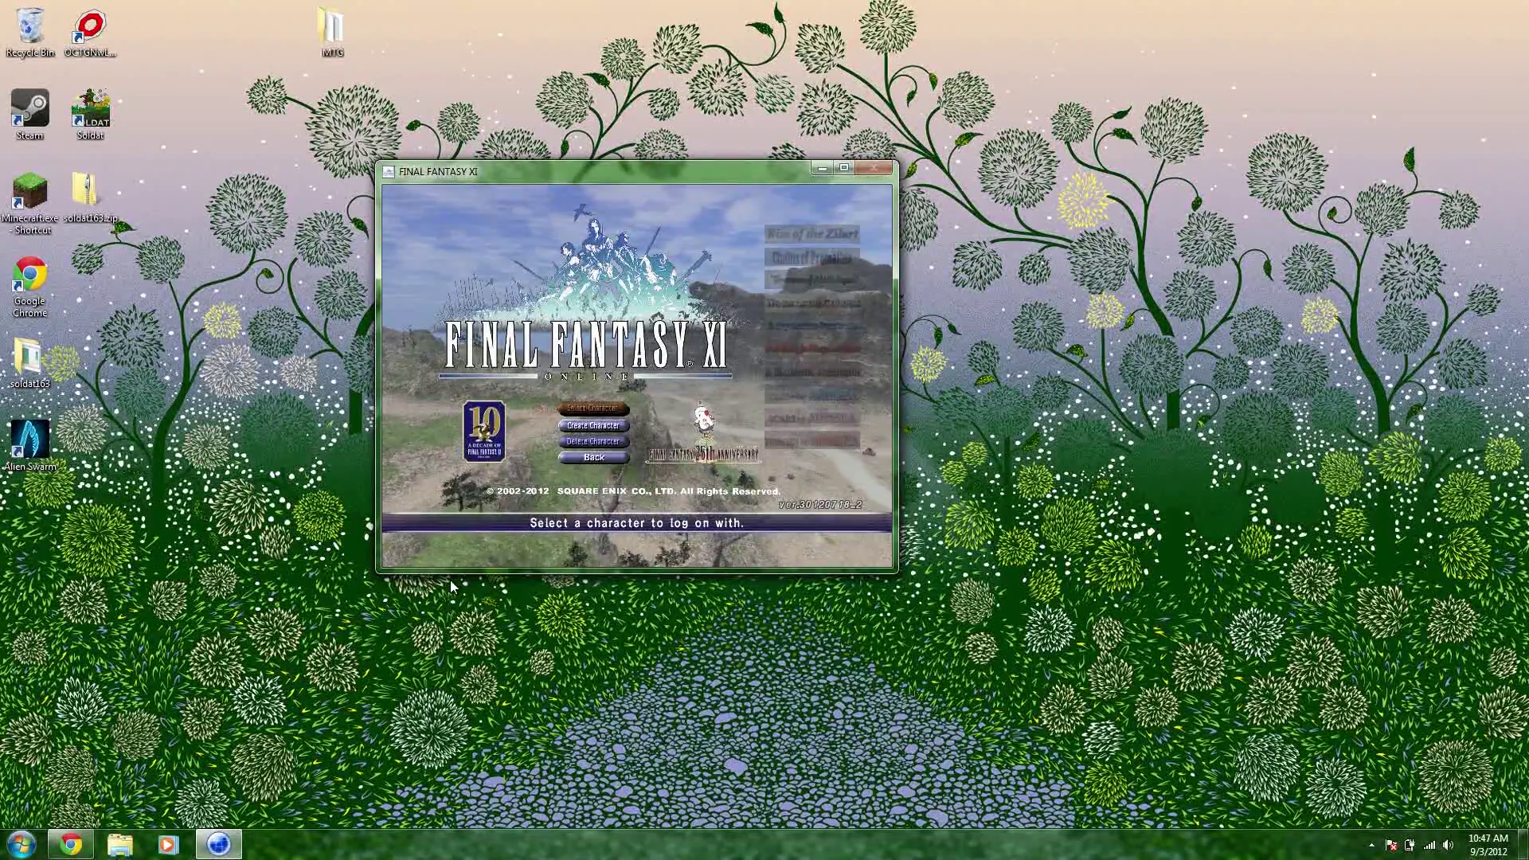
pyautogui.click(593, 425)
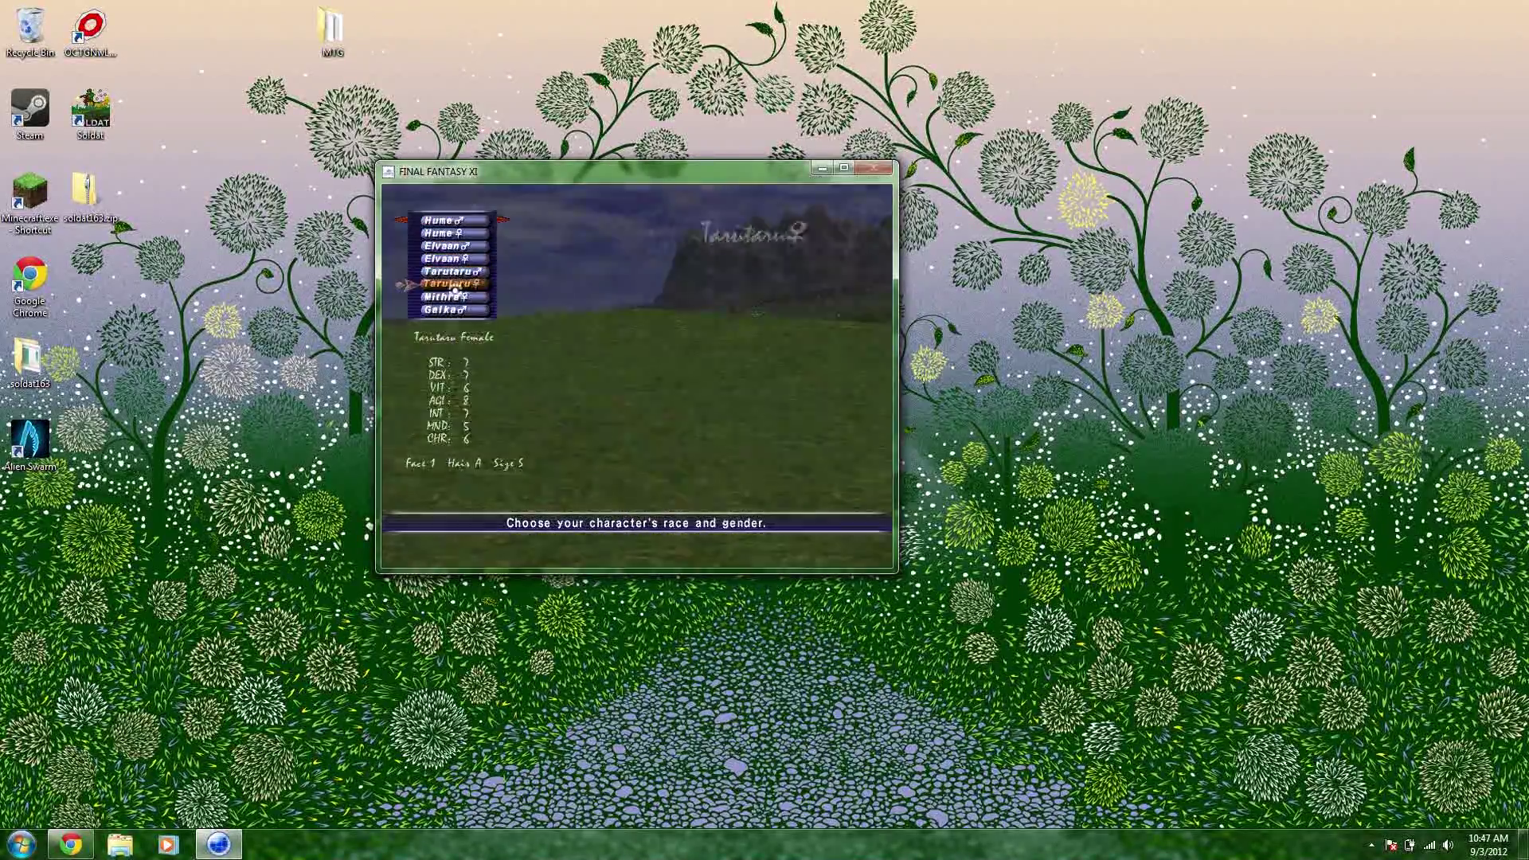
pyautogui.click(442, 232)
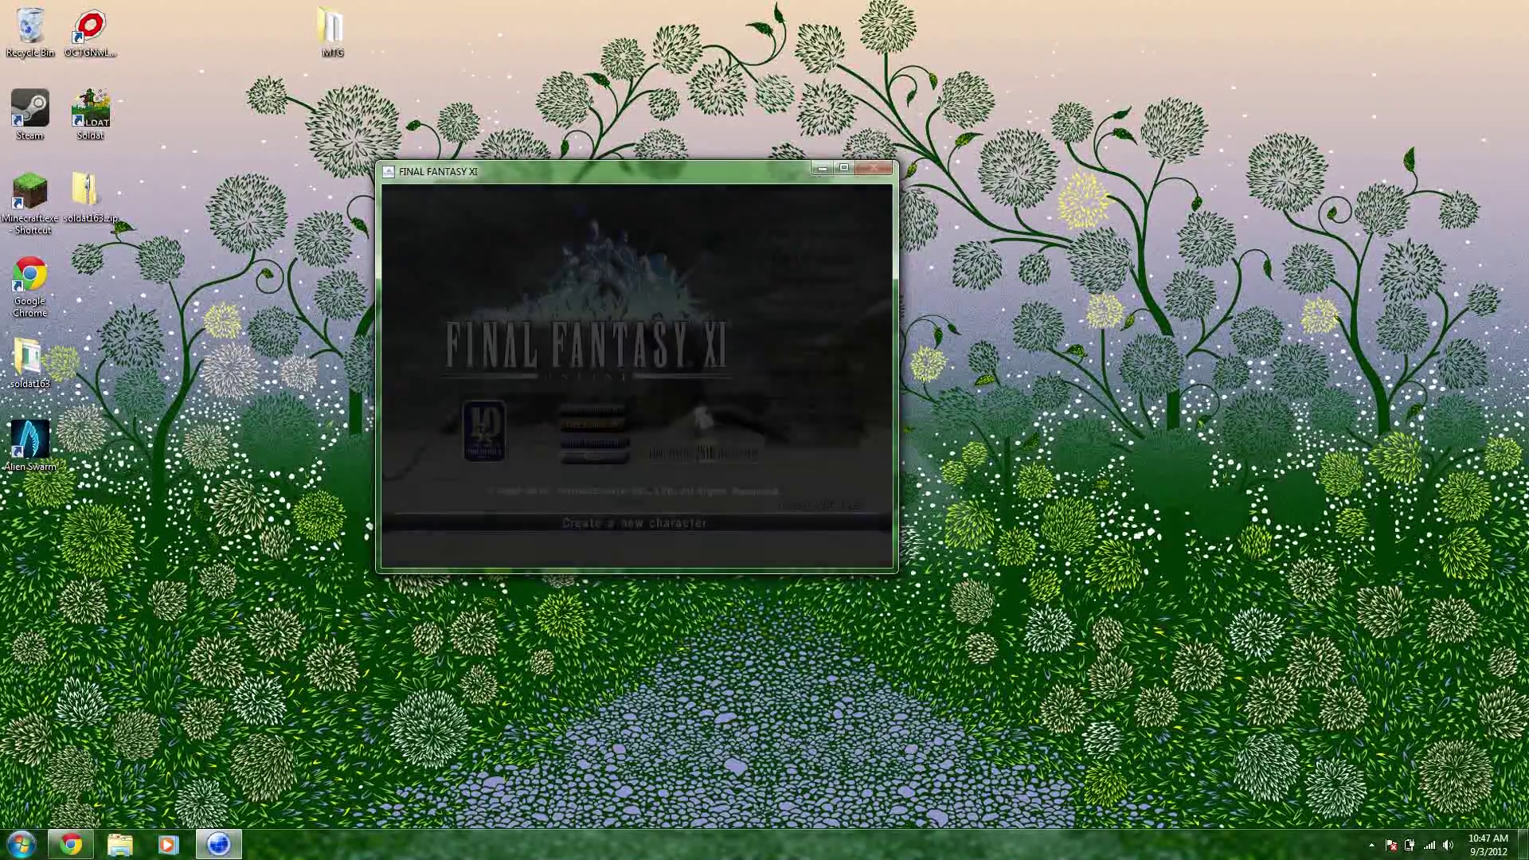
# - Quit the game, log out of PlayOnline, exit the viewer, and return to Chrome
pyautogui.click(596, 458)
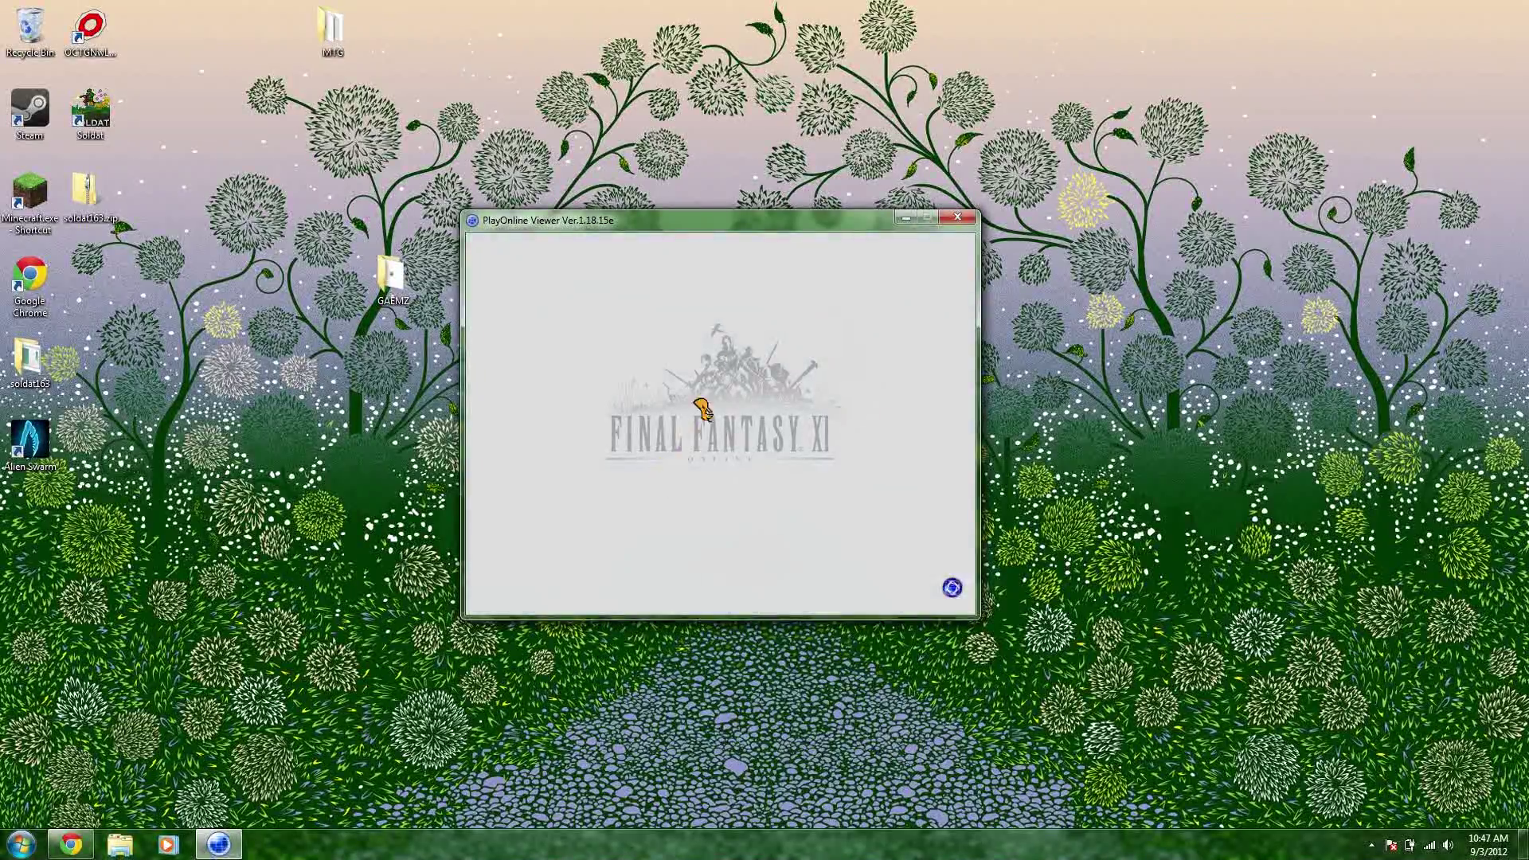
pyautogui.click(955, 261)
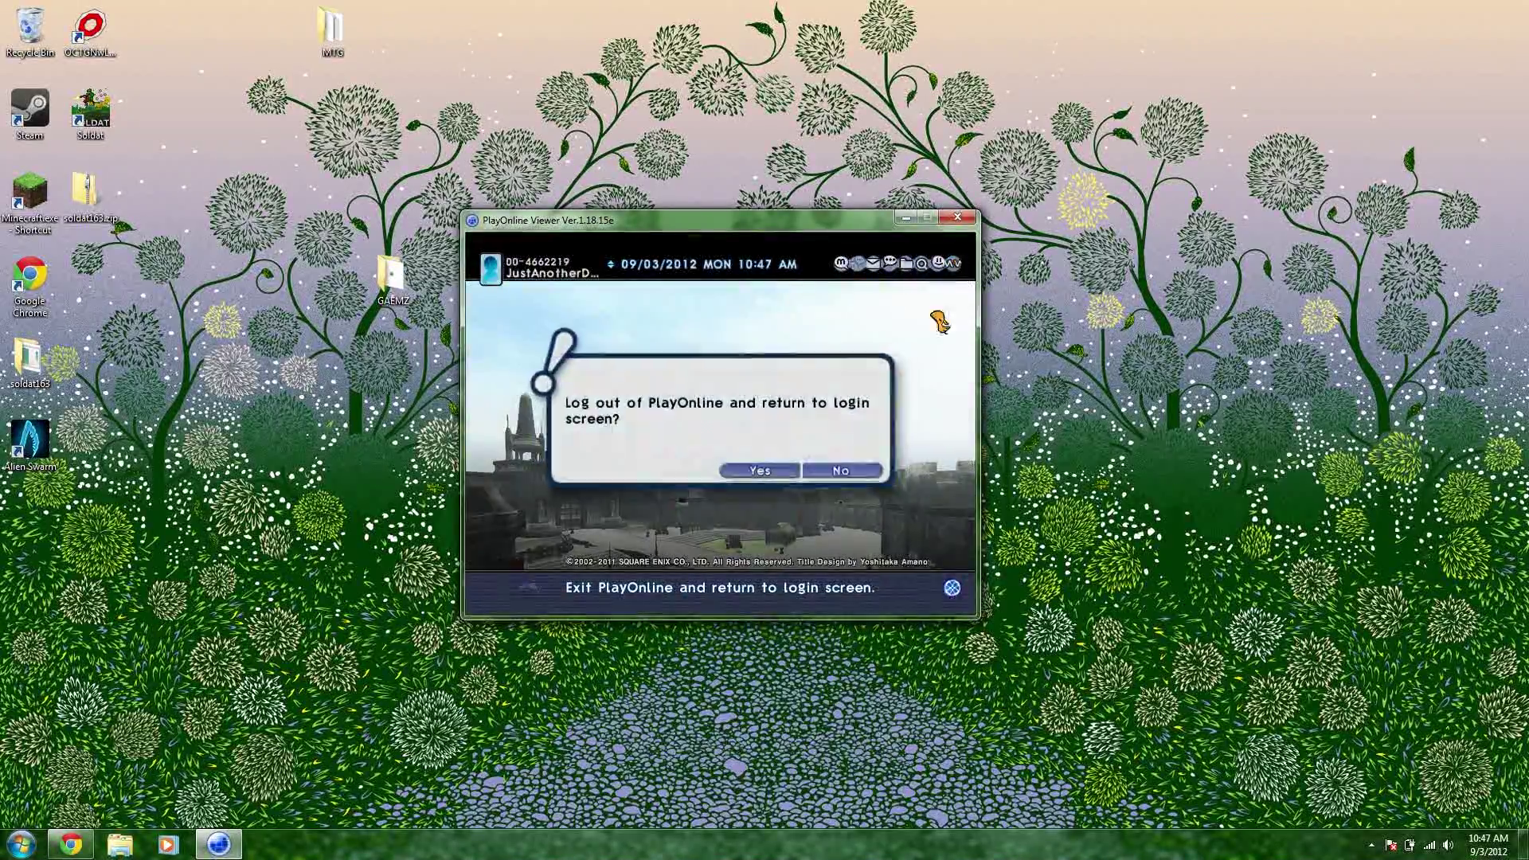
pyautogui.click(765, 471)
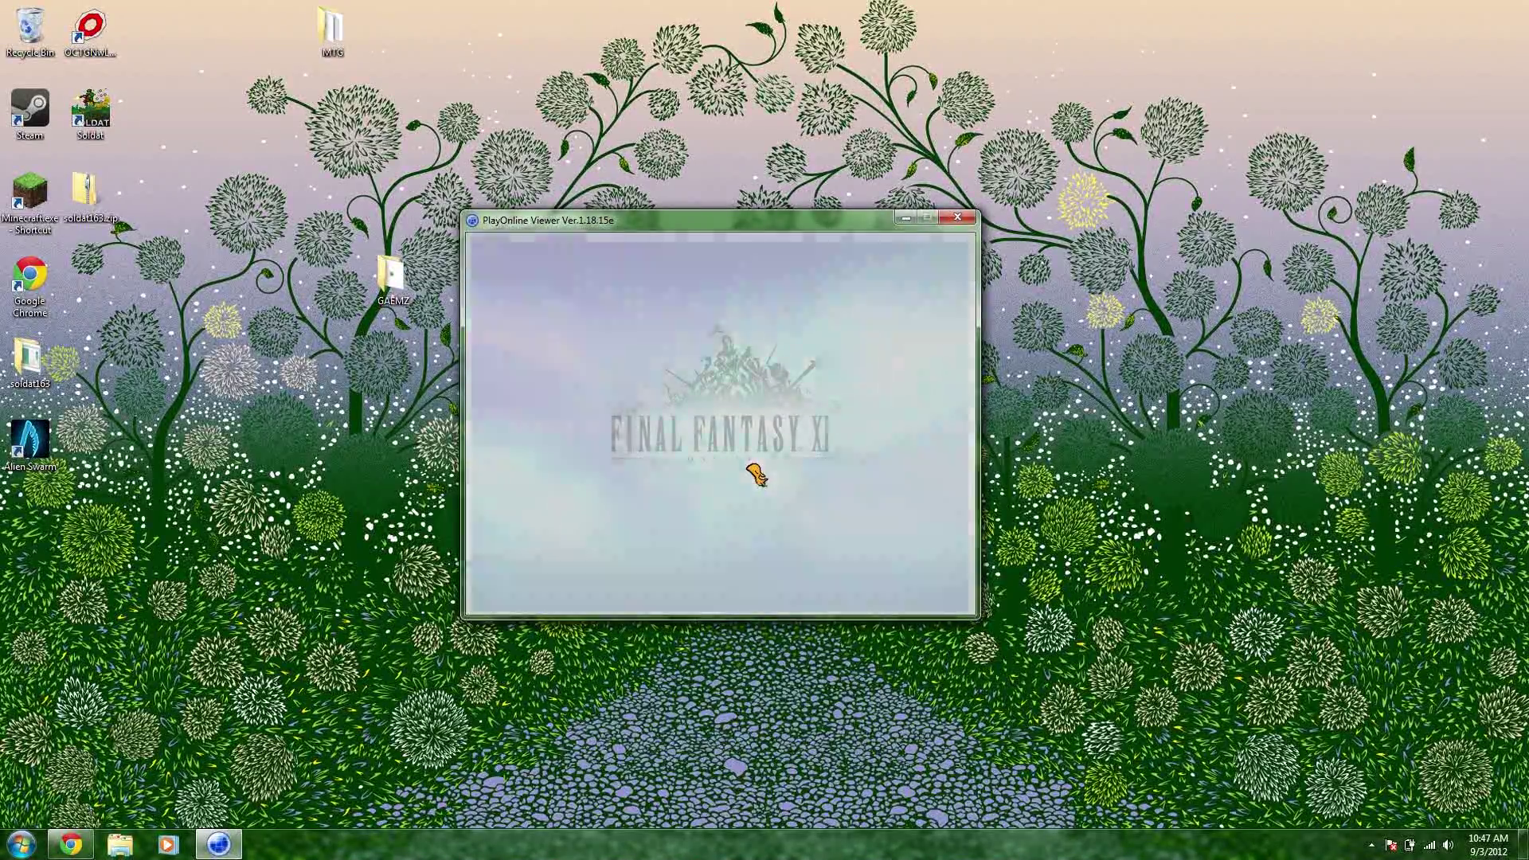
pyautogui.click(567, 529)
pyautogui.click(702, 471)
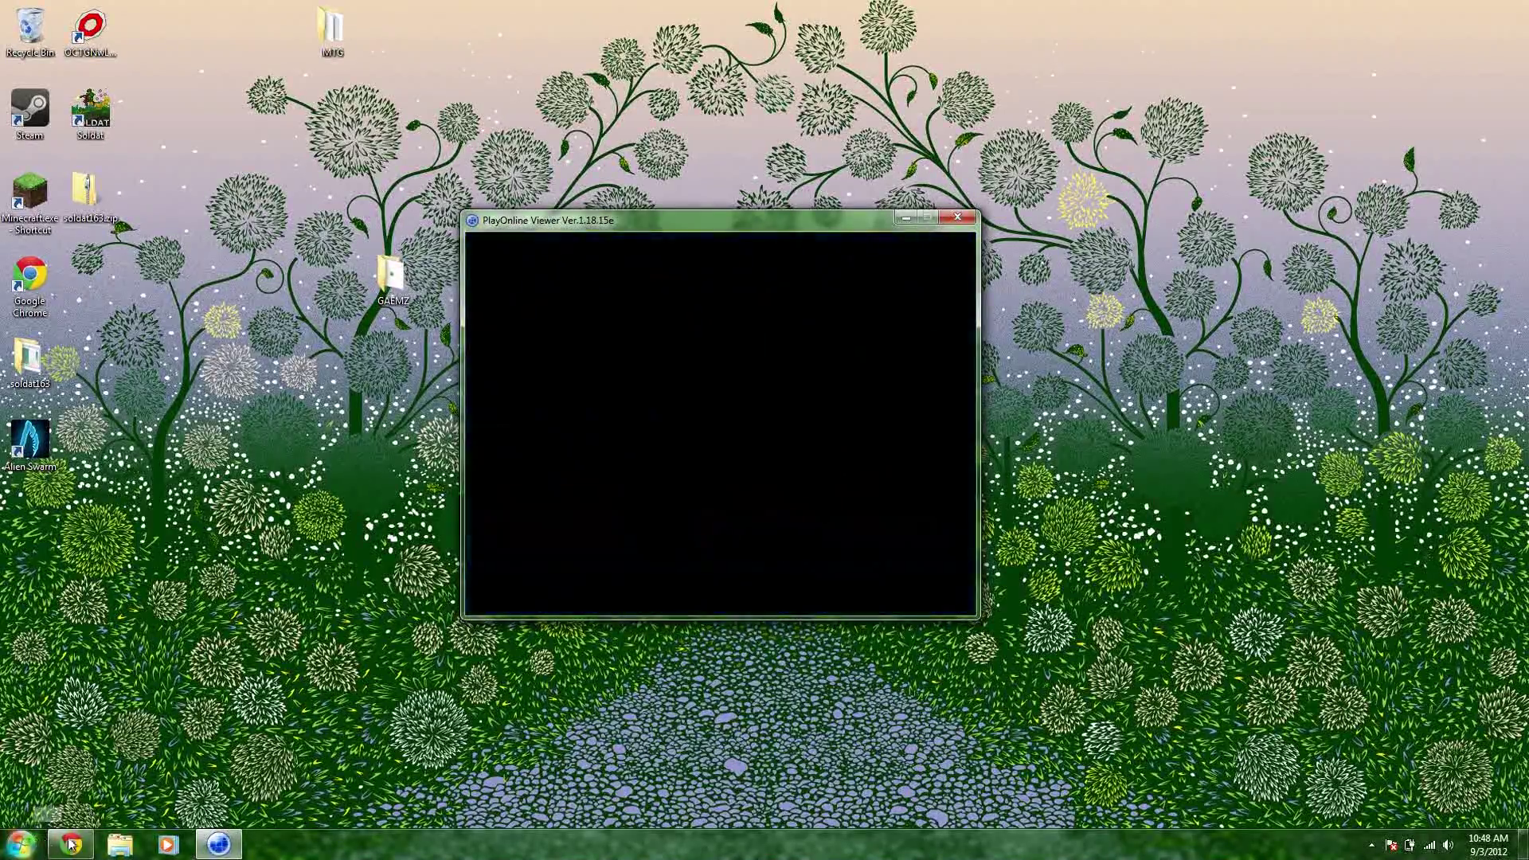
pyautogui.click(63, 845)
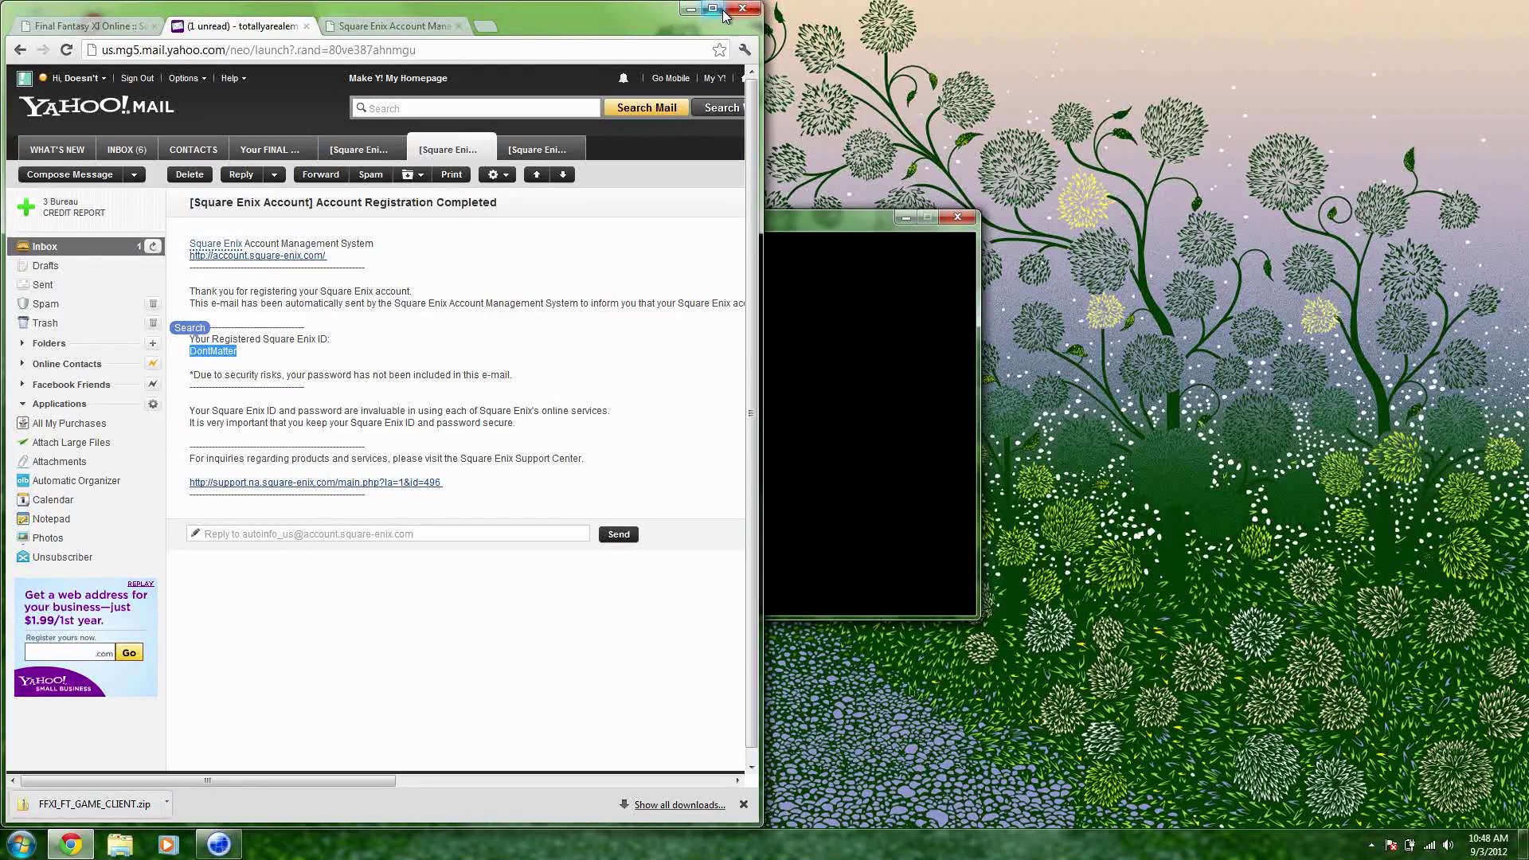
# - Maximize Chrome, switch to the Square Enix Account tab, and back out of the maintenance page
pyautogui.click(713, 8)
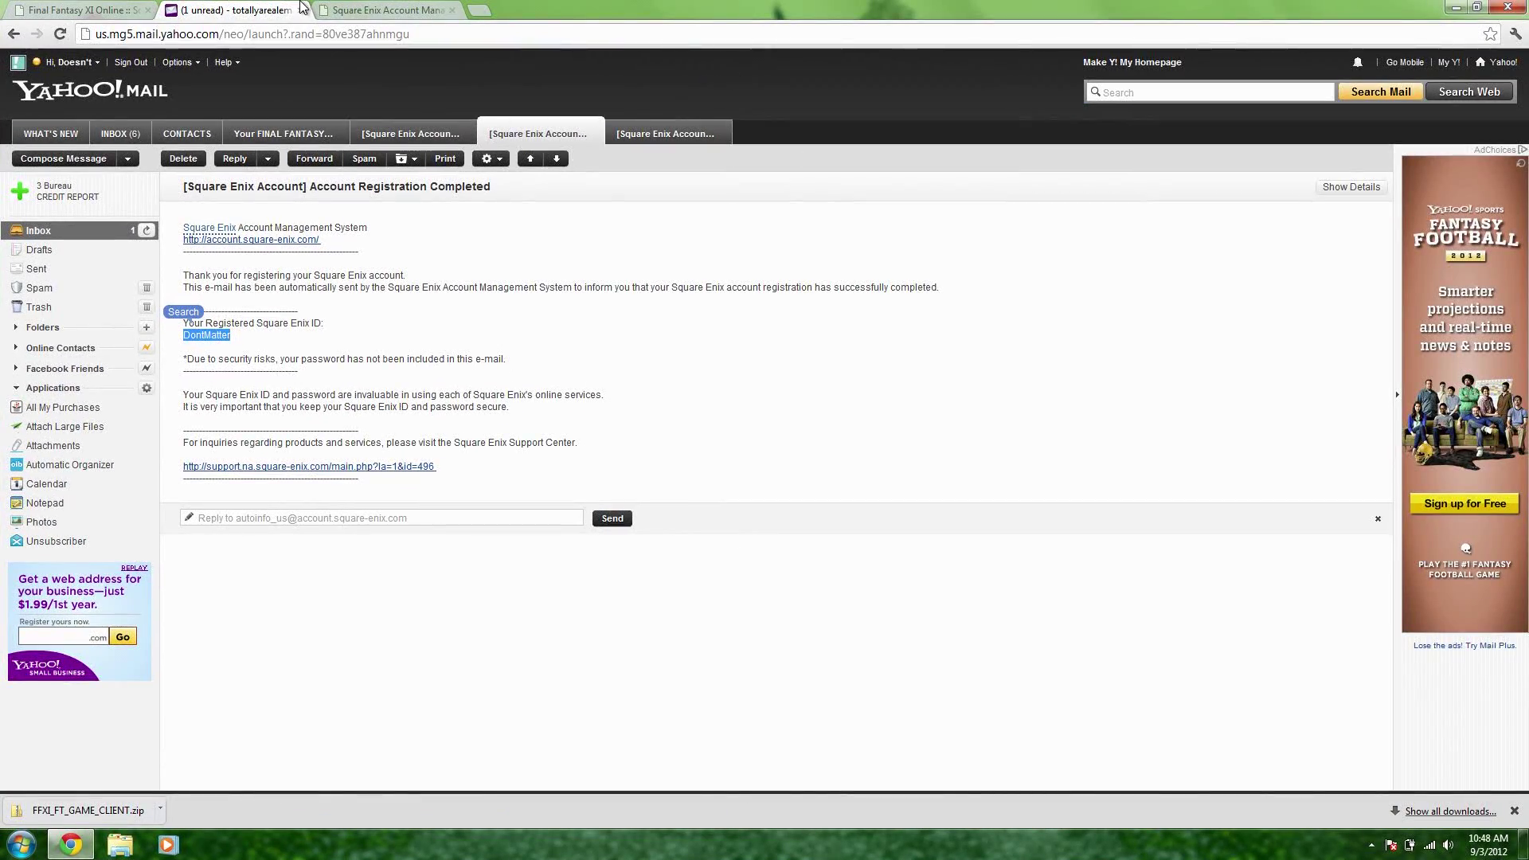
pyautogui.click(350, 9)
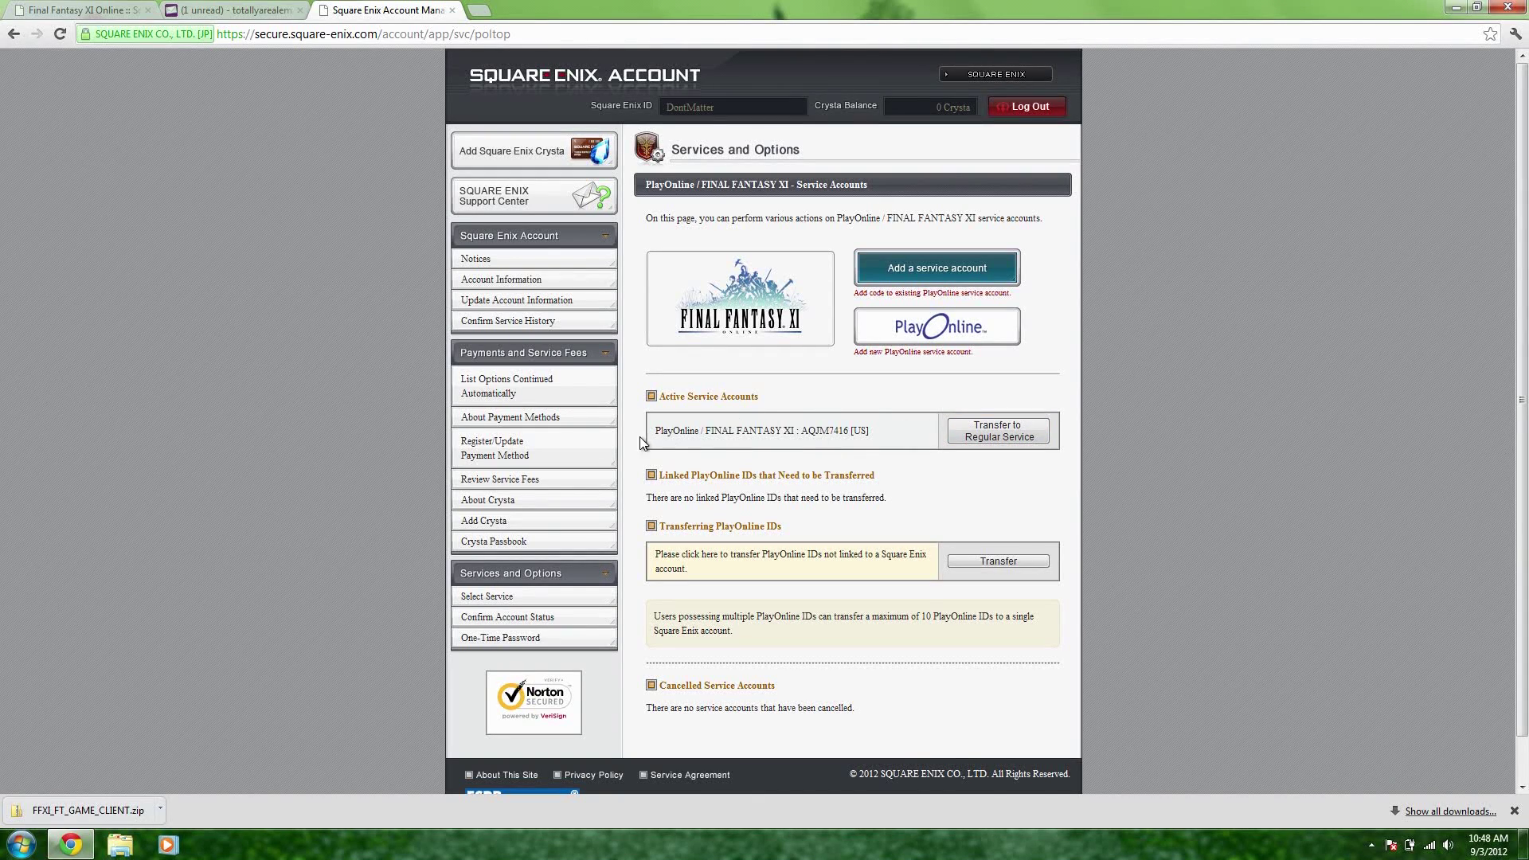
pyautogui.click(981, 439)
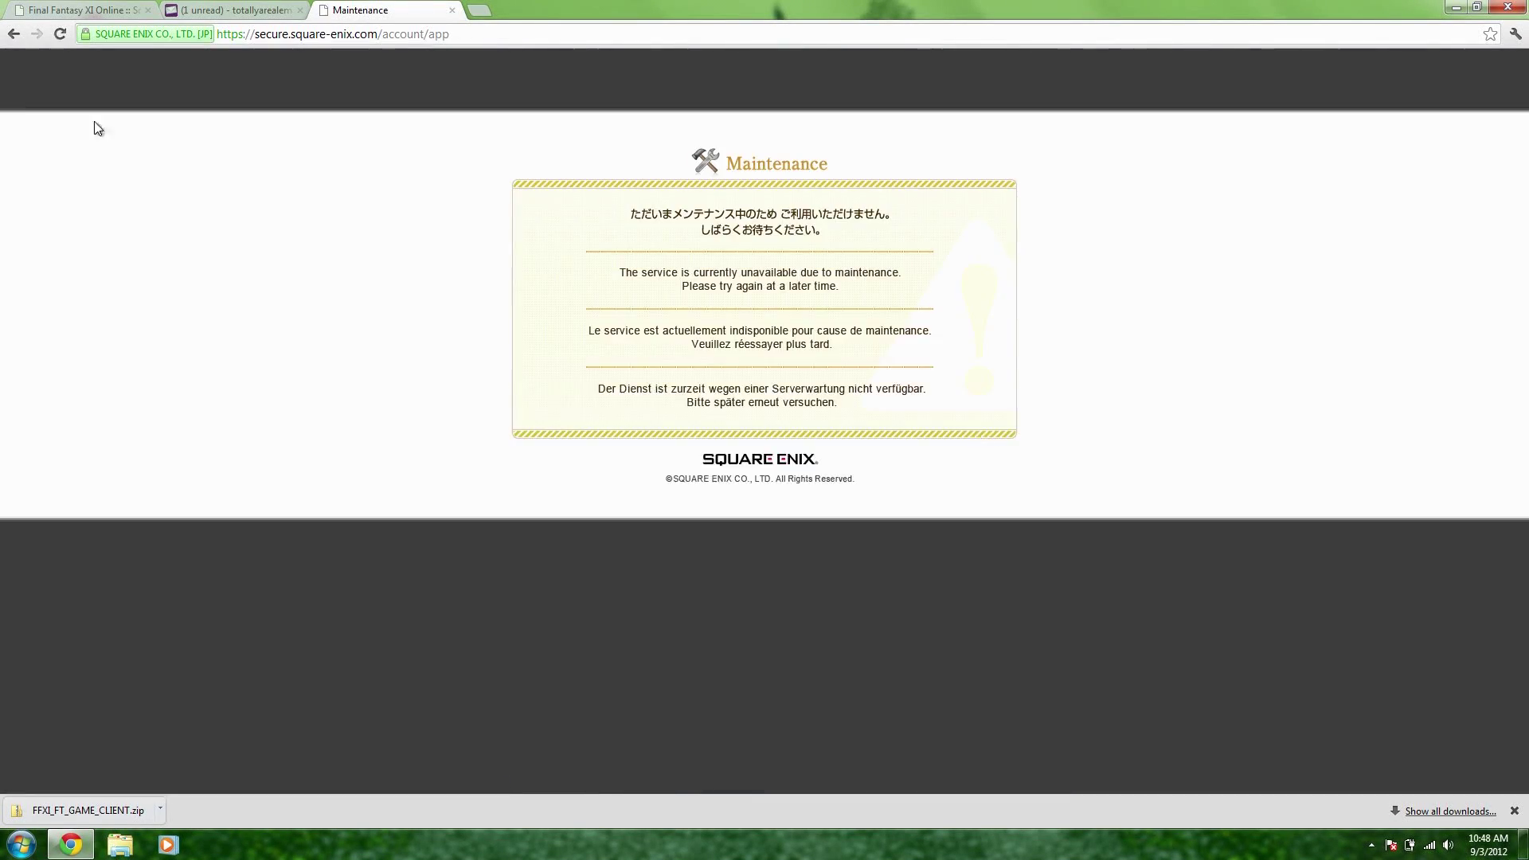
pyautogui.click(13, 34)
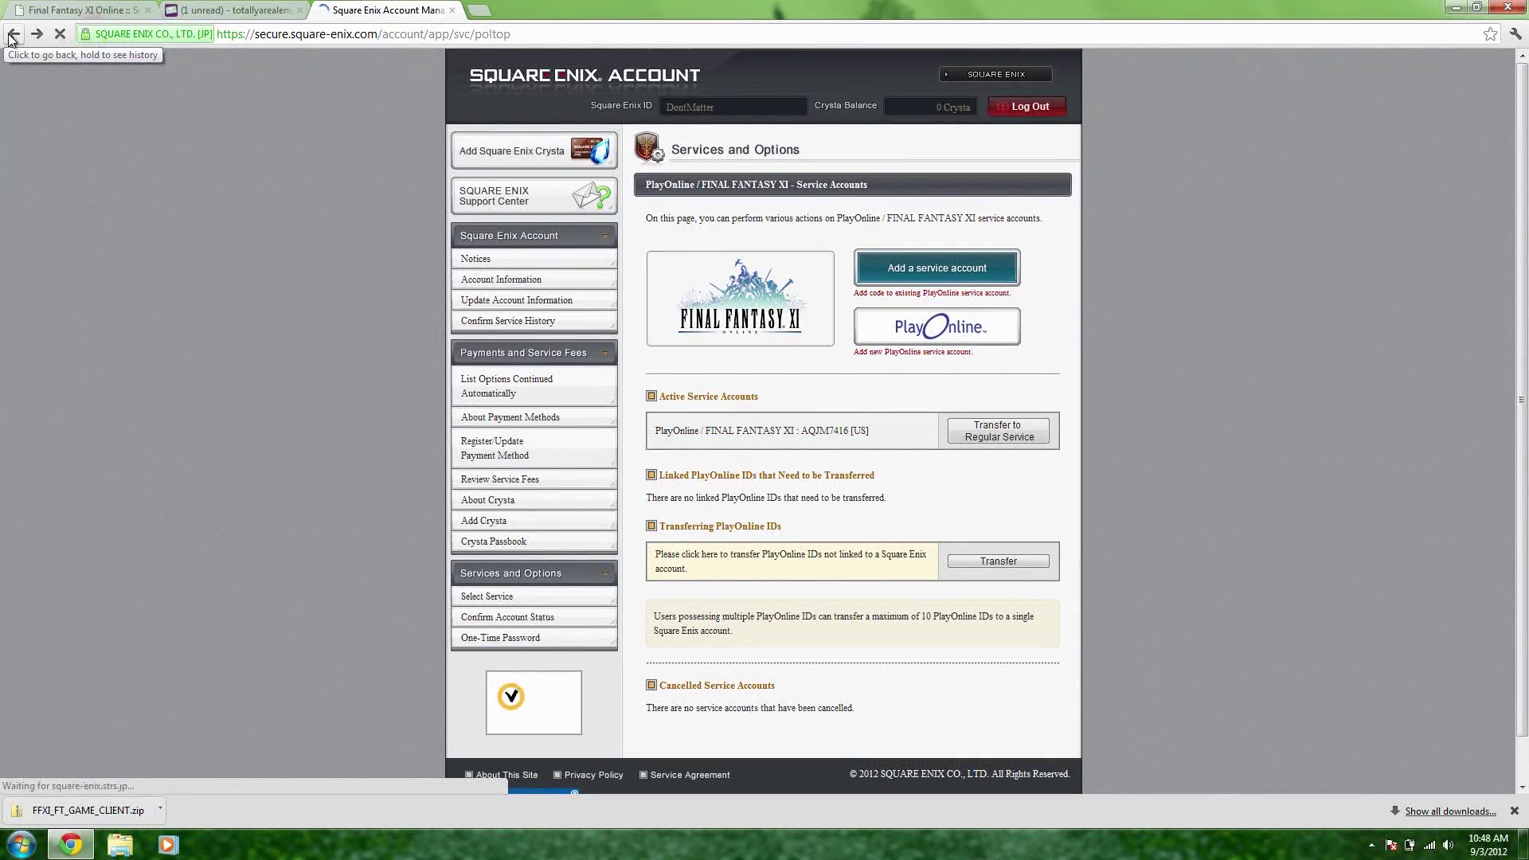
# - Log out, then re-enter the Square Enix ID and password to log back in
pyautogui.click(1032, 107)
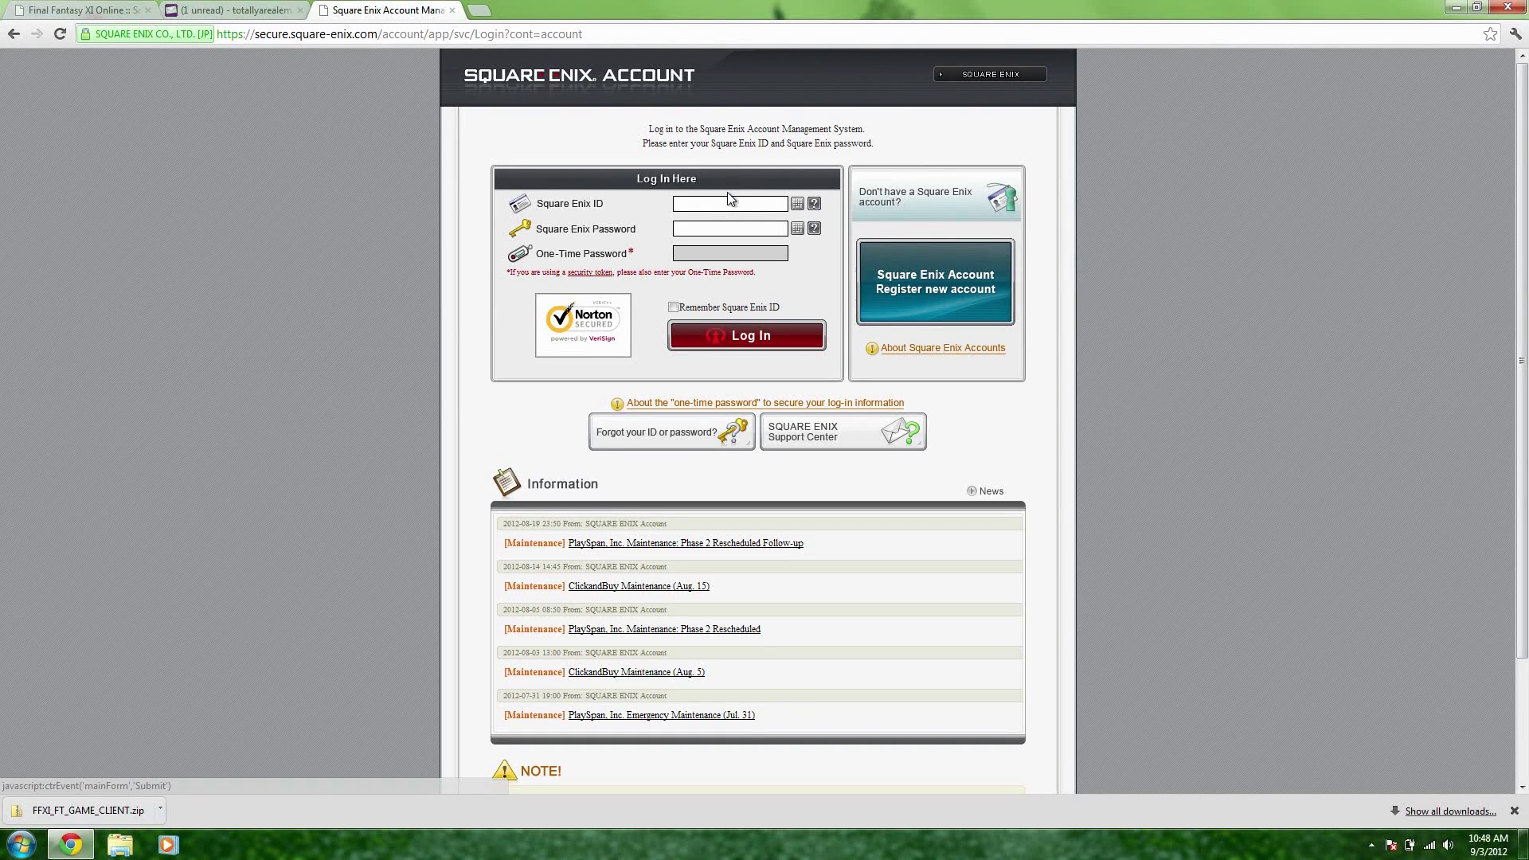
pyautogui.write('DontMatter')
pyautogui.press('Tab')
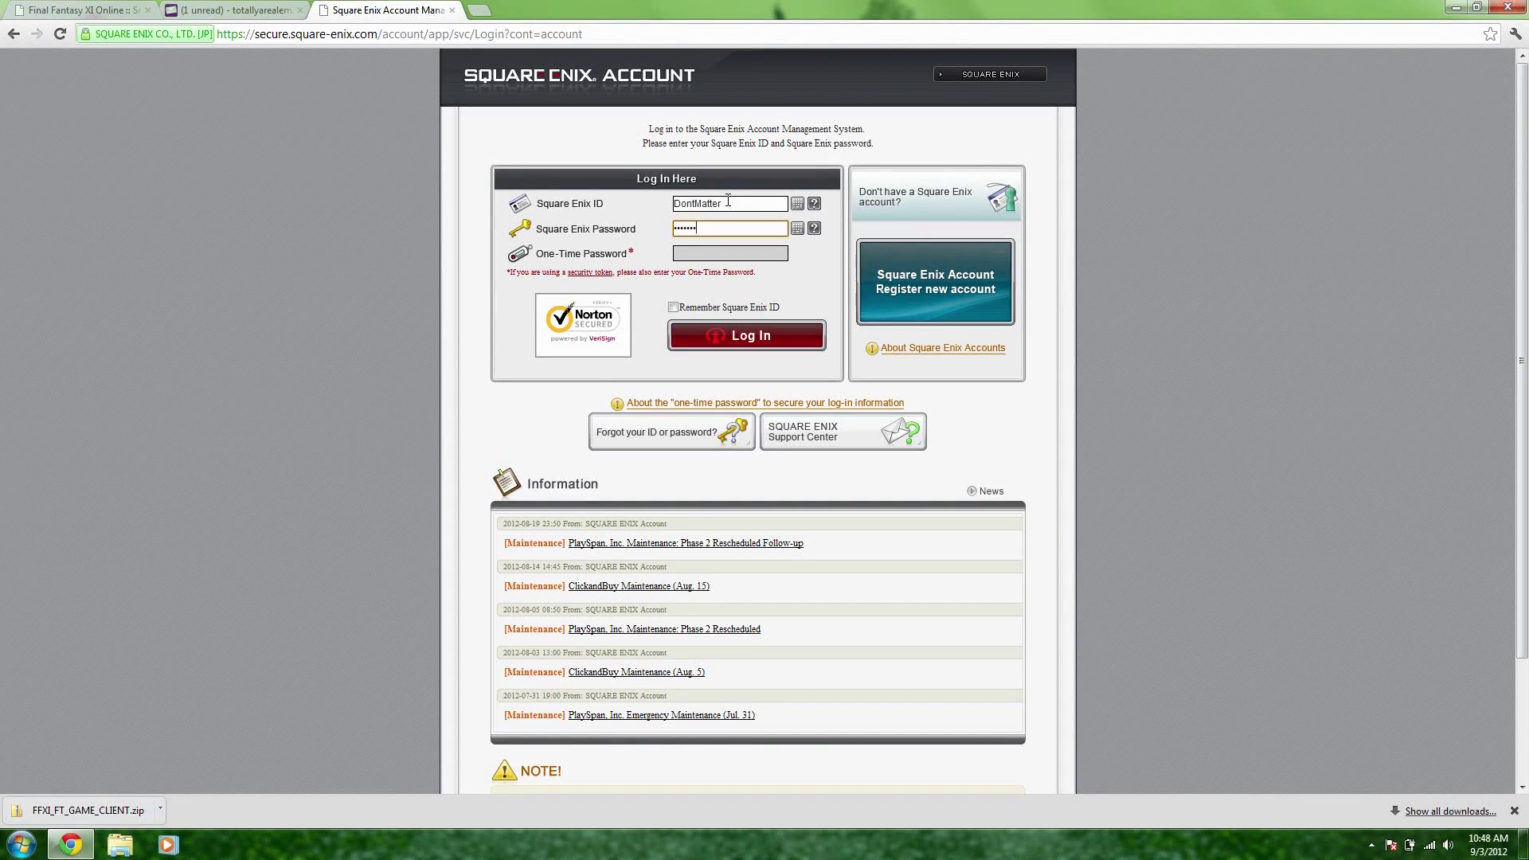
pyautogui.press('Return')
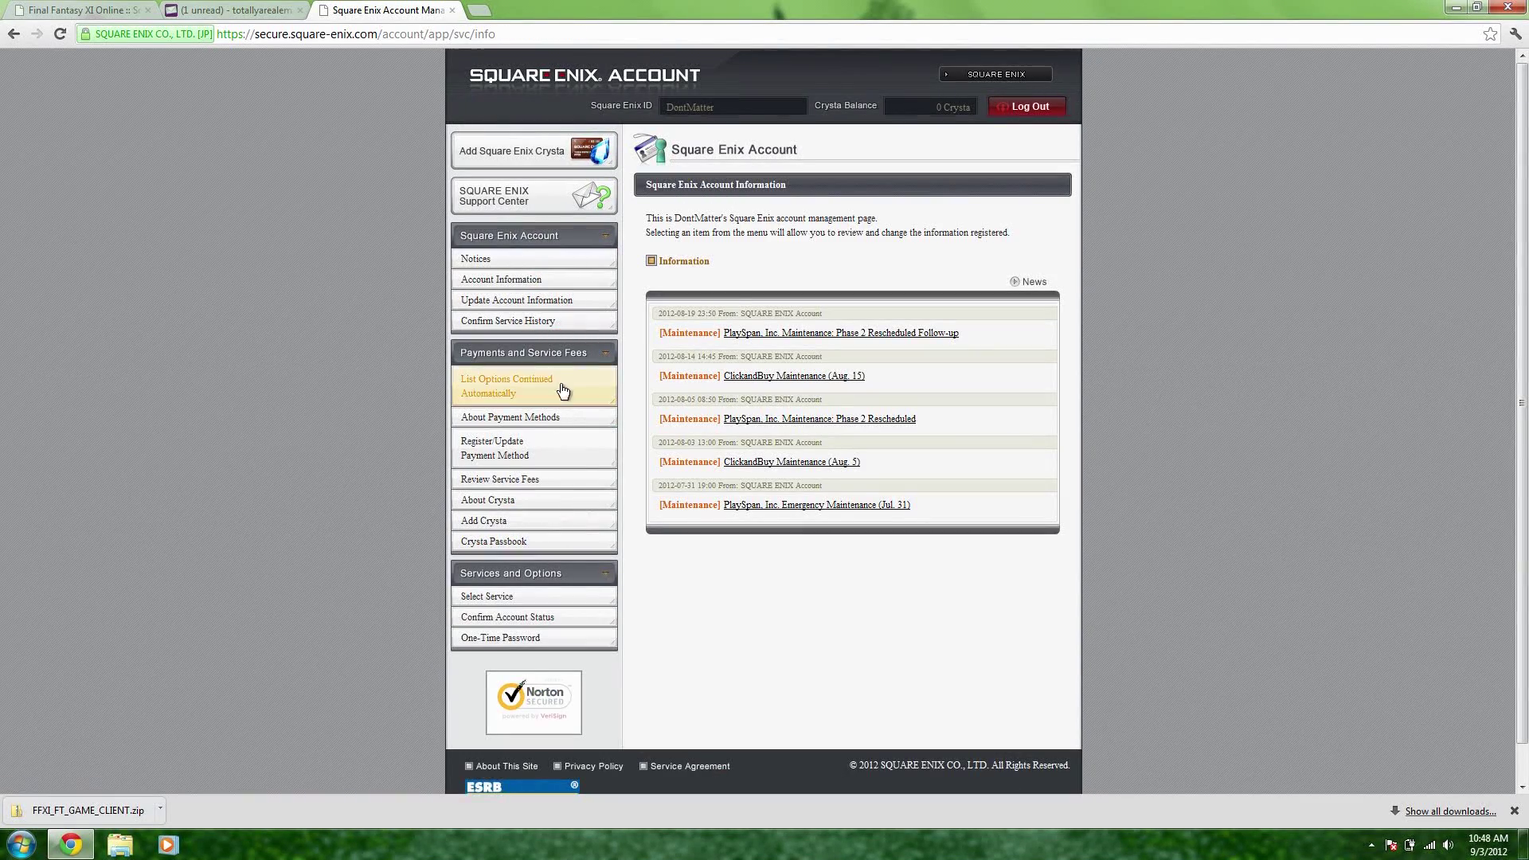
# - Pick PlayOnline / FINAL FANTASY XI under Select Service and return to its Service Accounts list
pyautogui.click(526, 596)
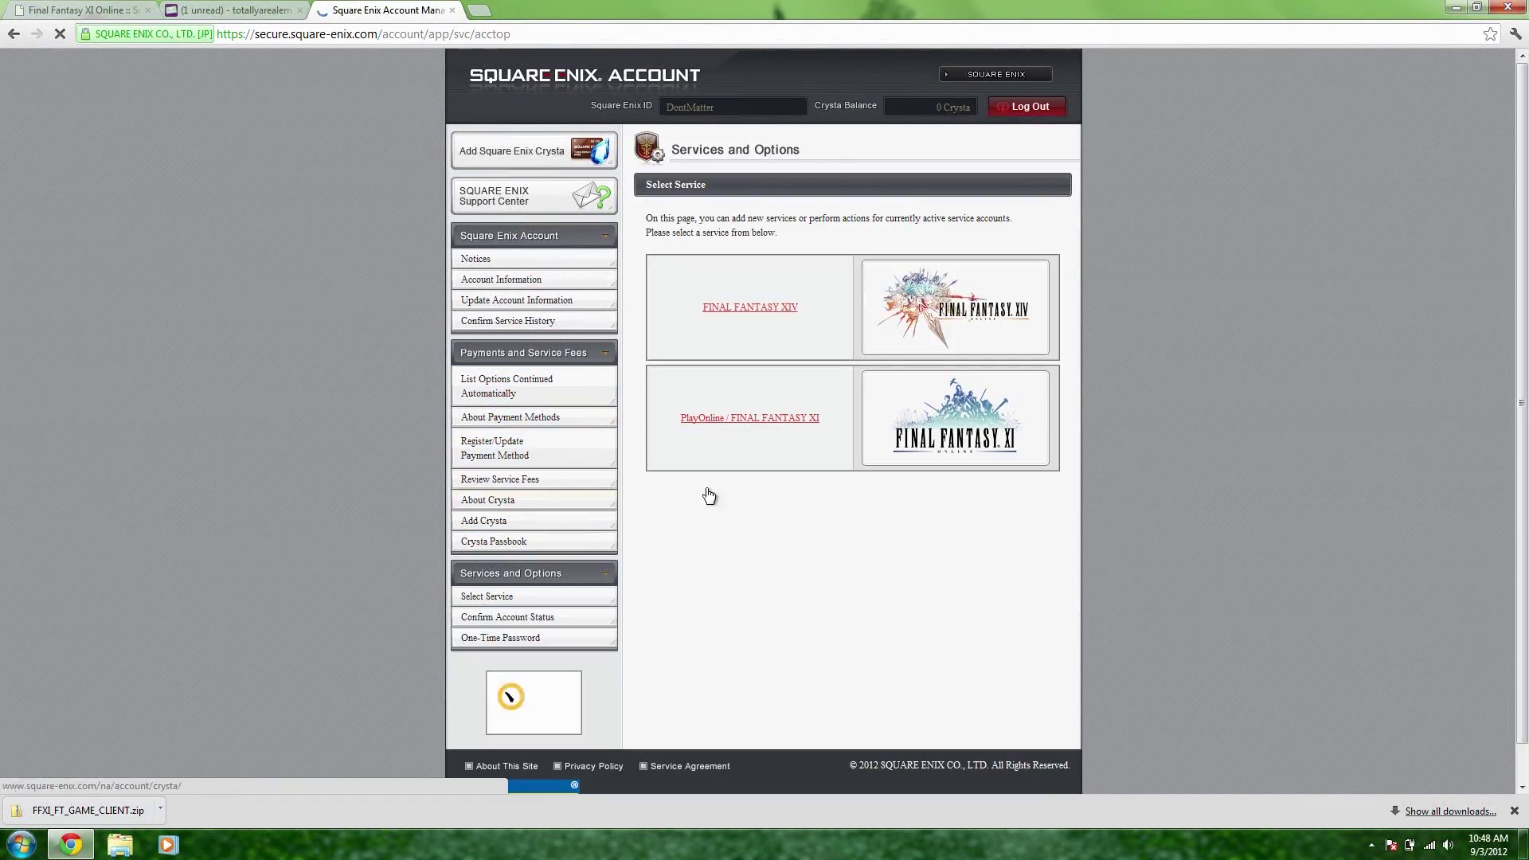
pyautogui.click(797, 419)
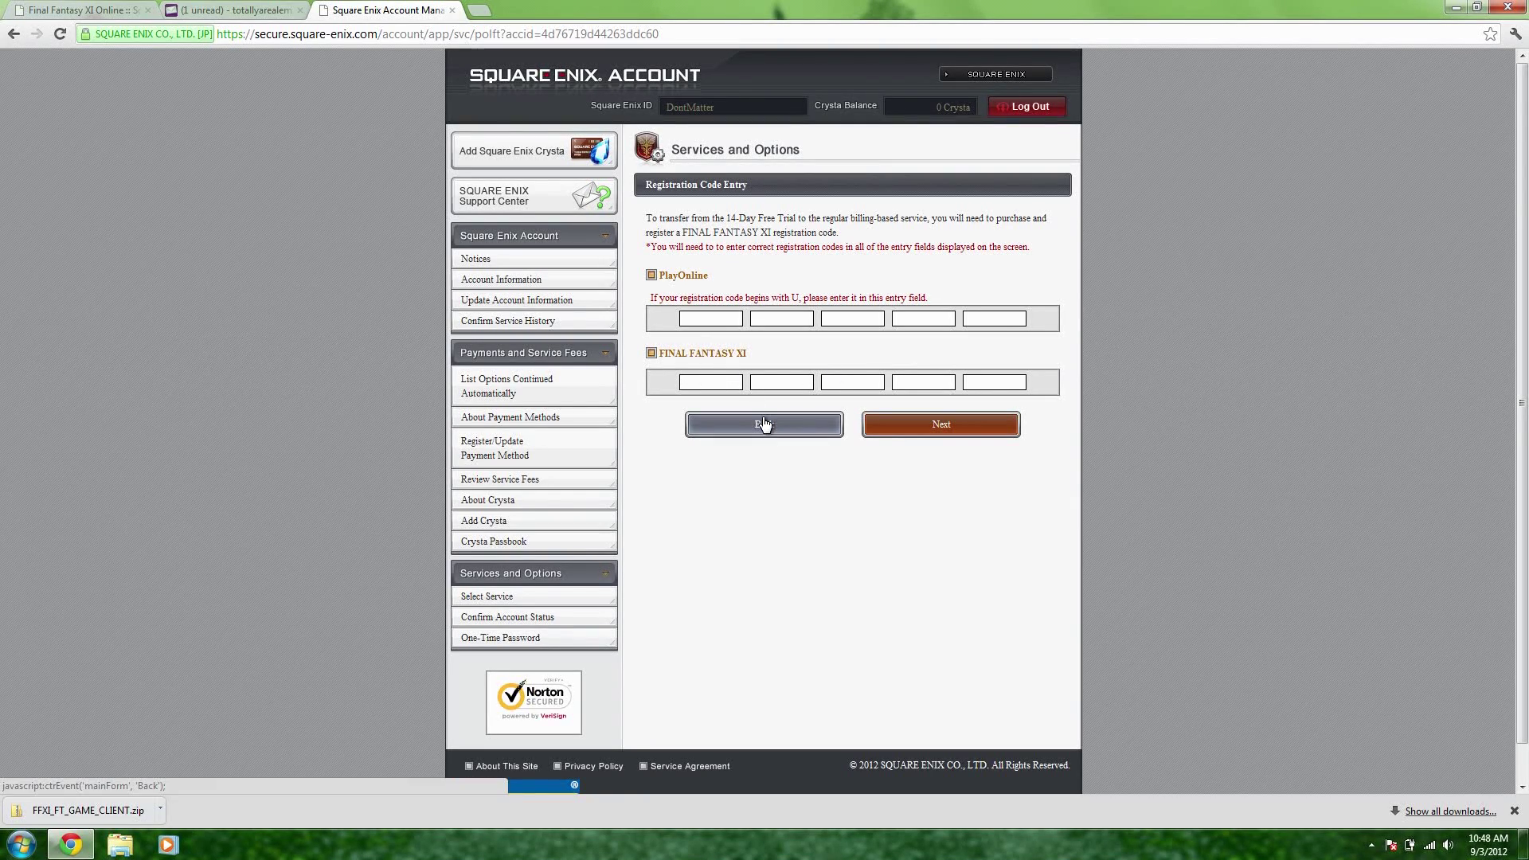
pyautogui.click(733, 426)
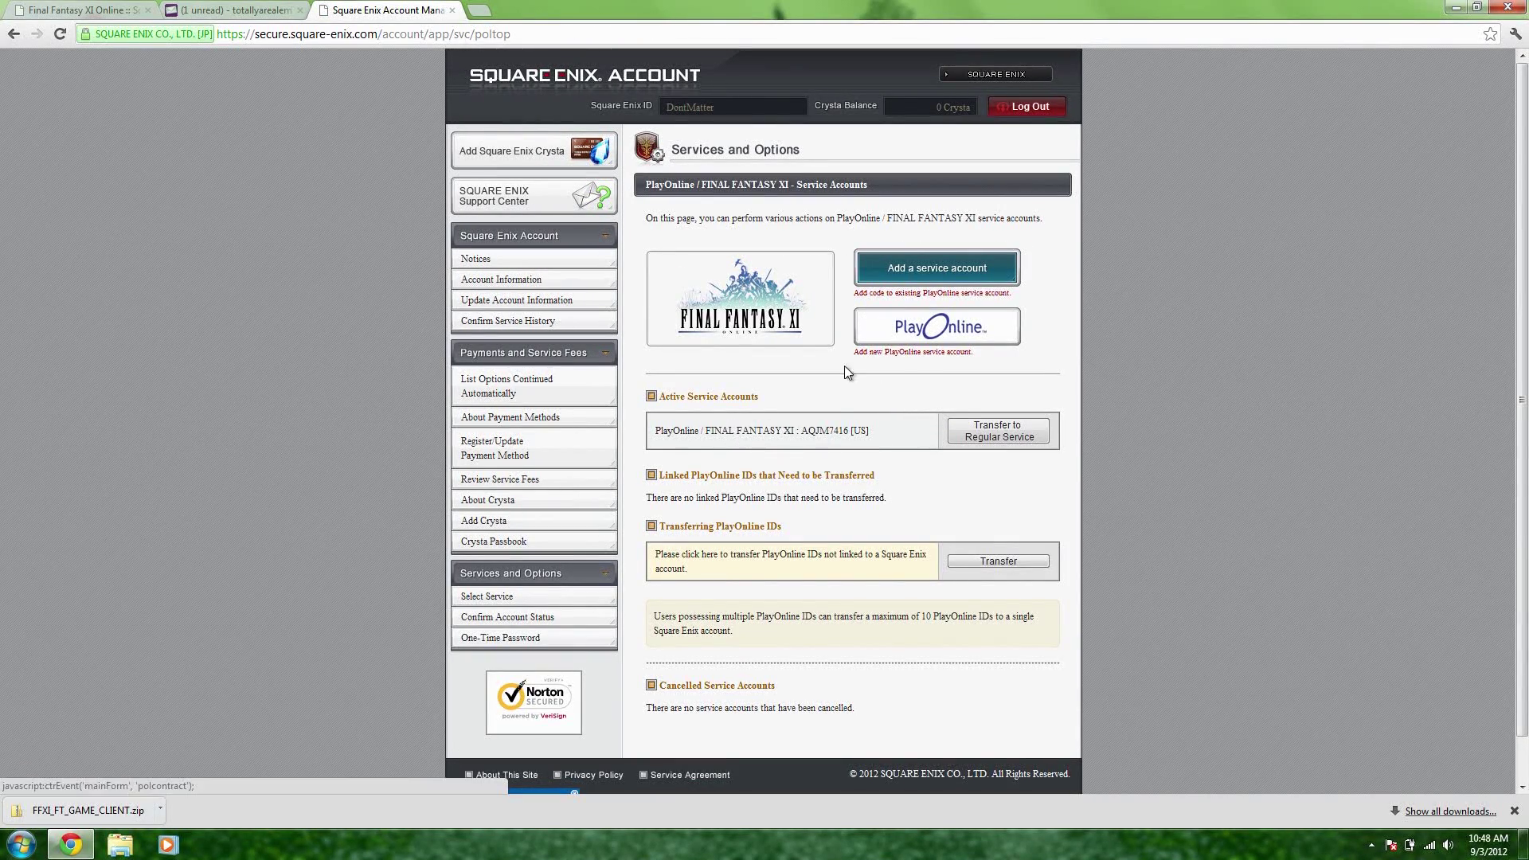
pyautogui.click(951, 279)
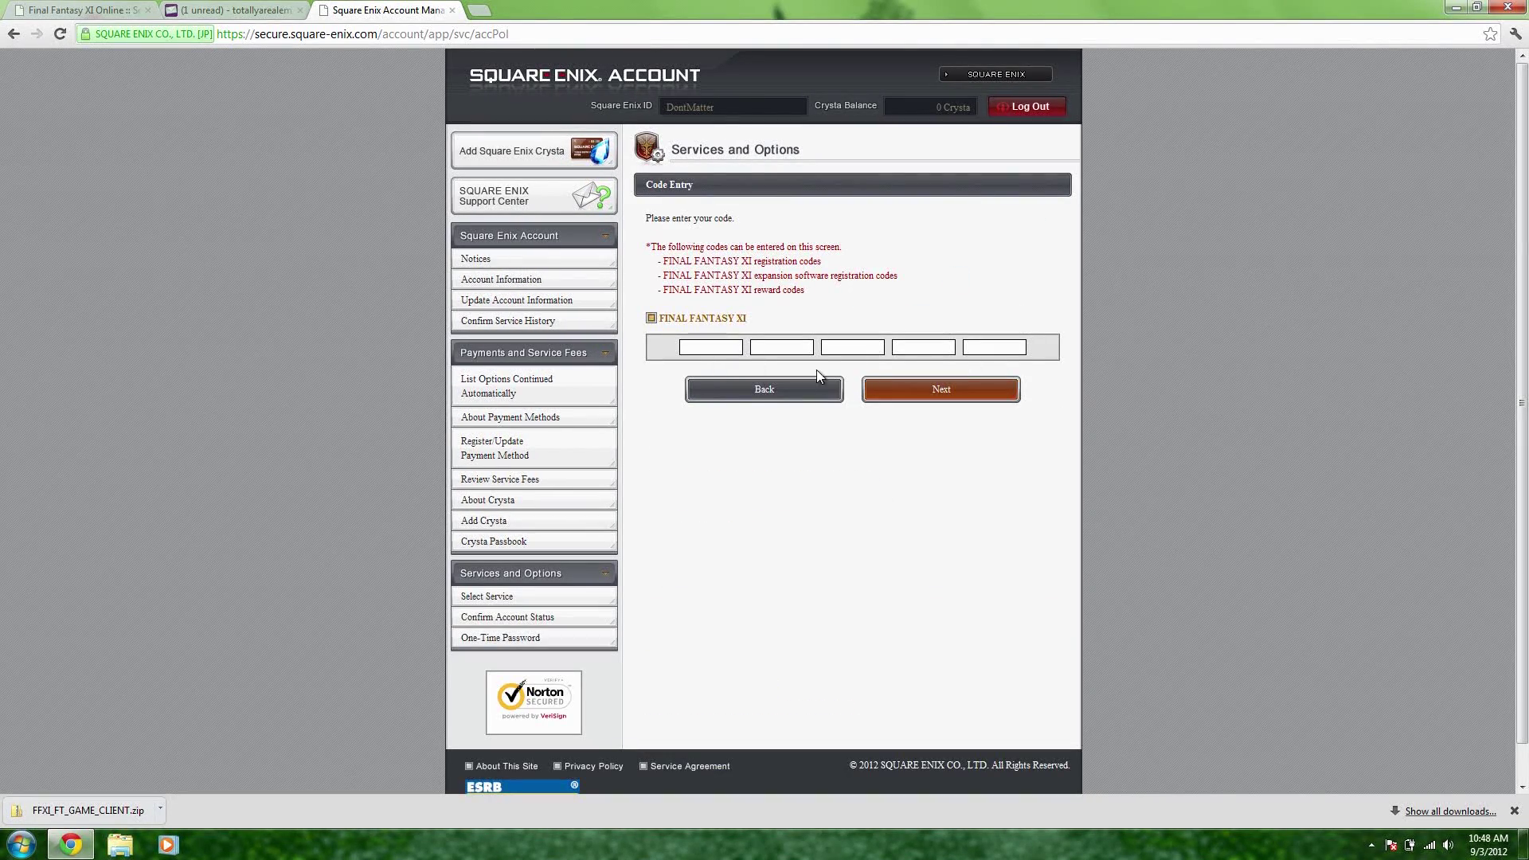
pyautogui.click(764, 392)
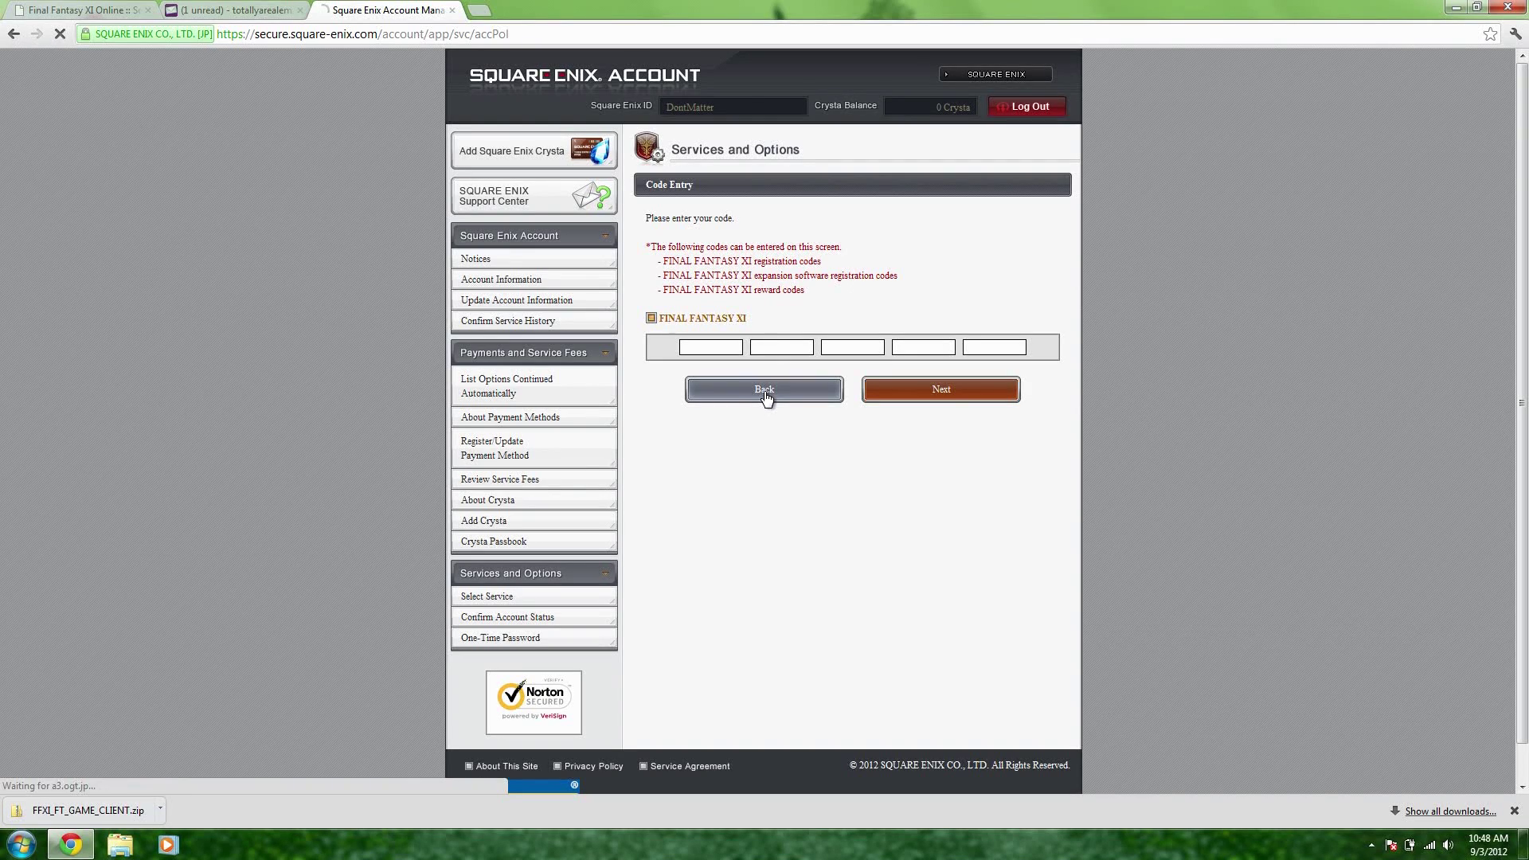
pyautogui.click(889, 329)
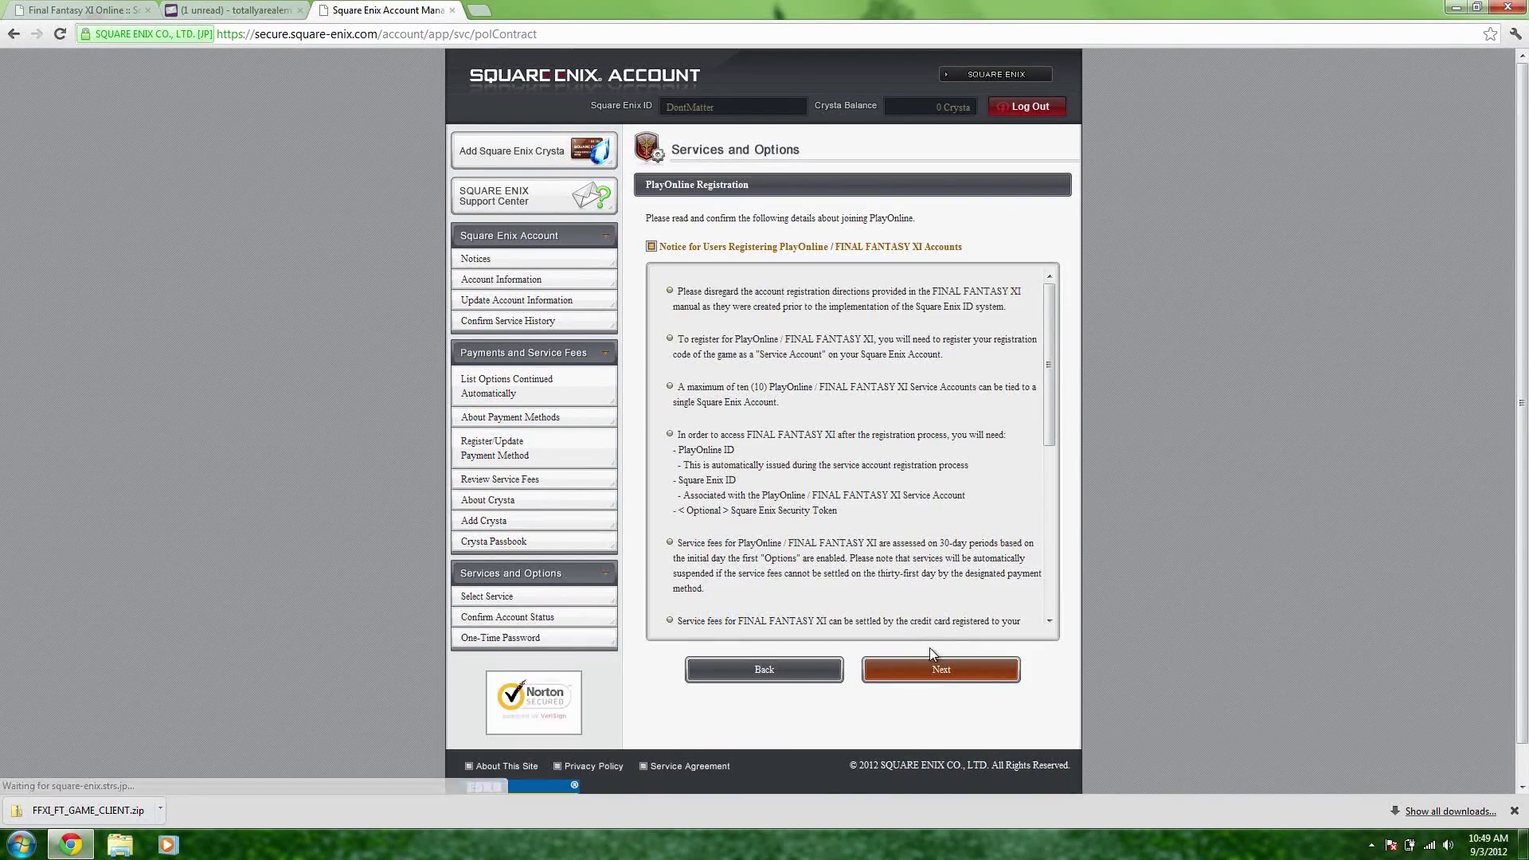
pyautogui.click(937, 668)
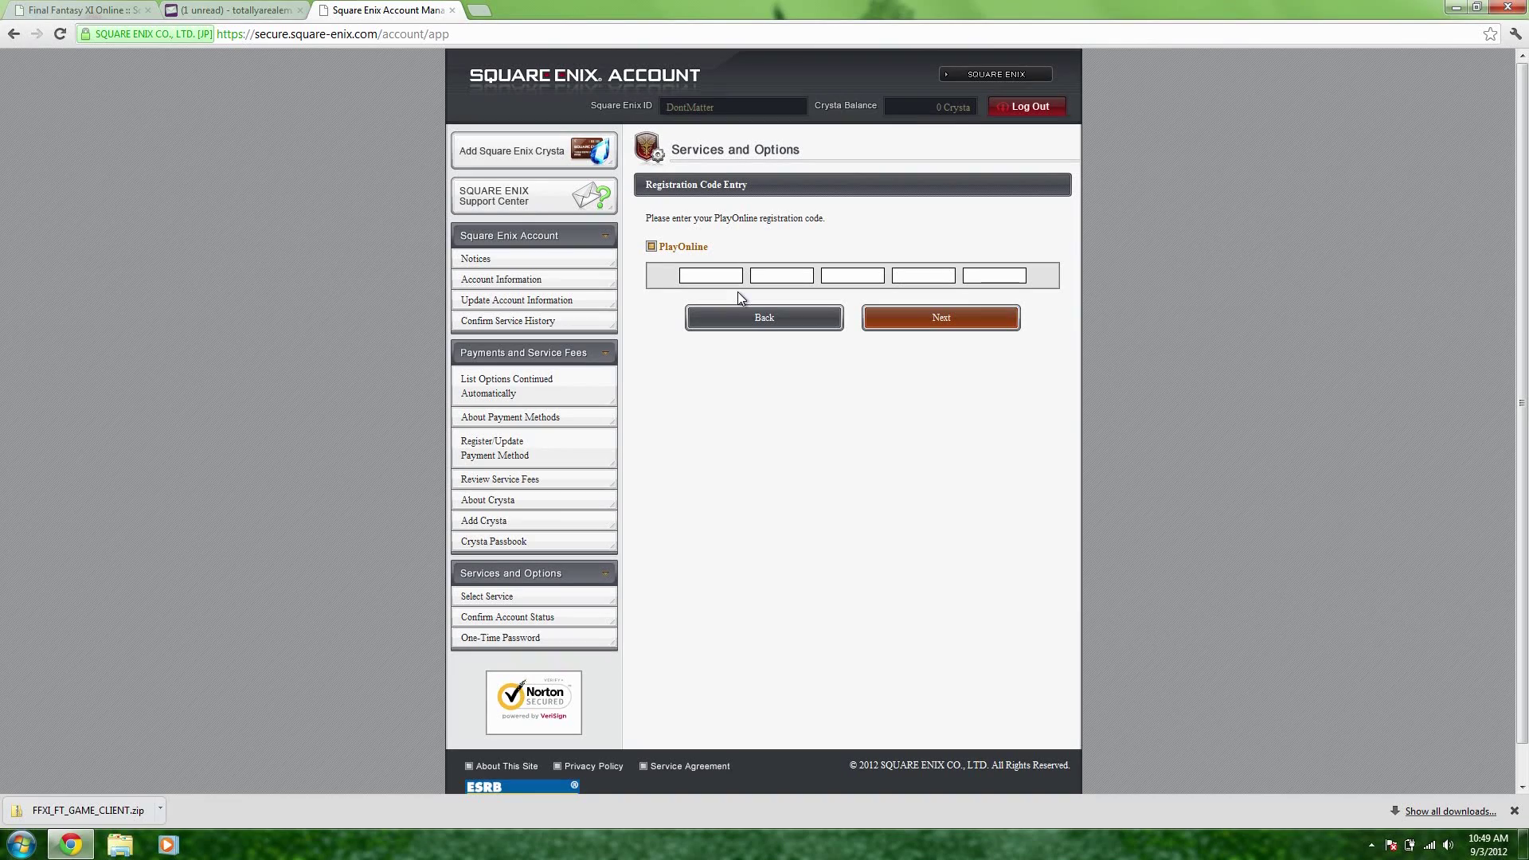
pyautogui.click(756, 321)
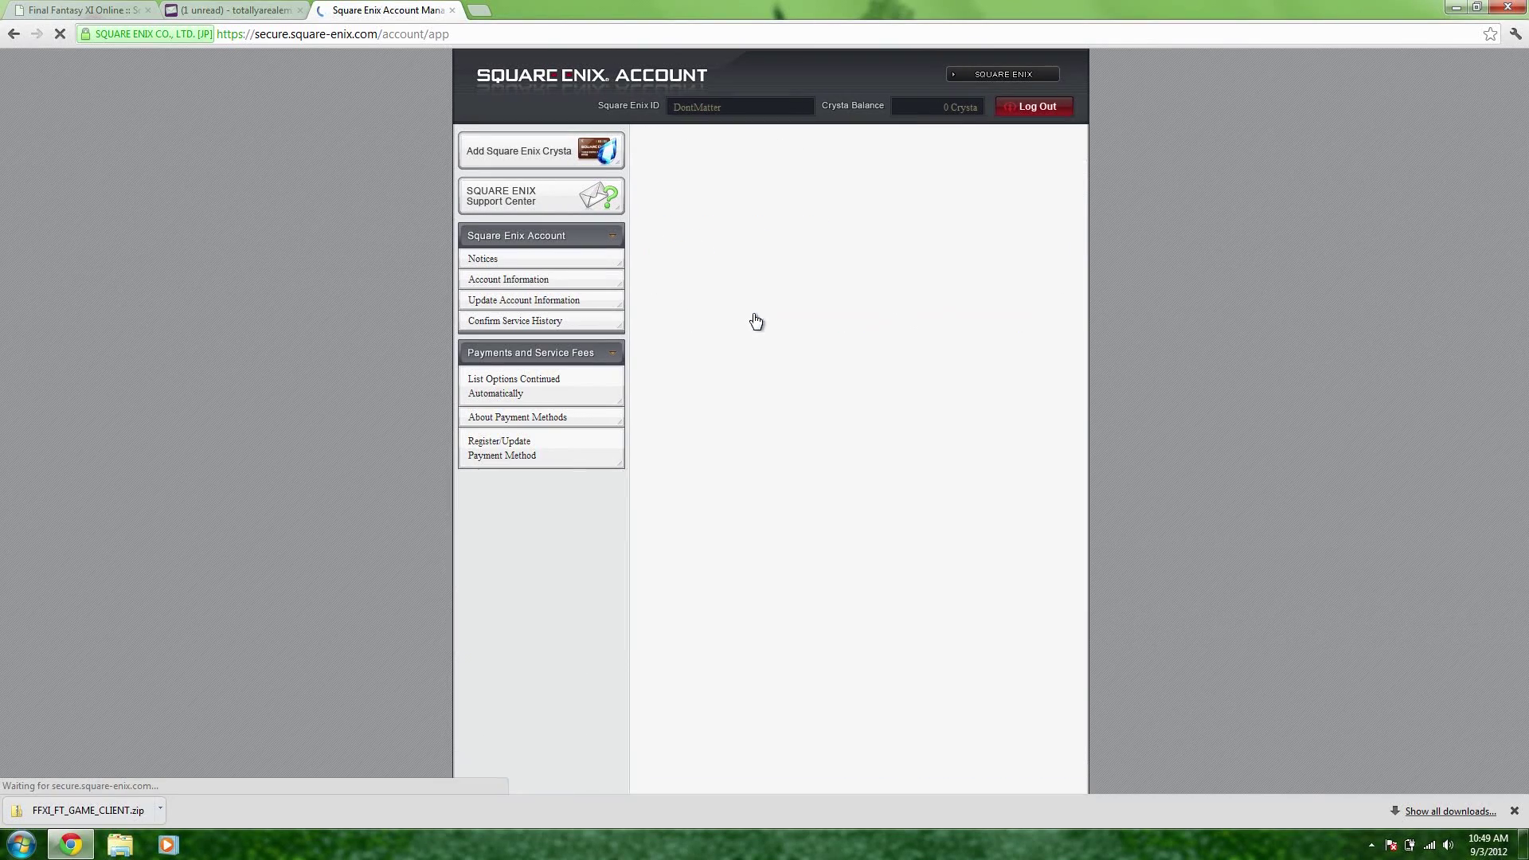
pyautogui.click(773, 685)
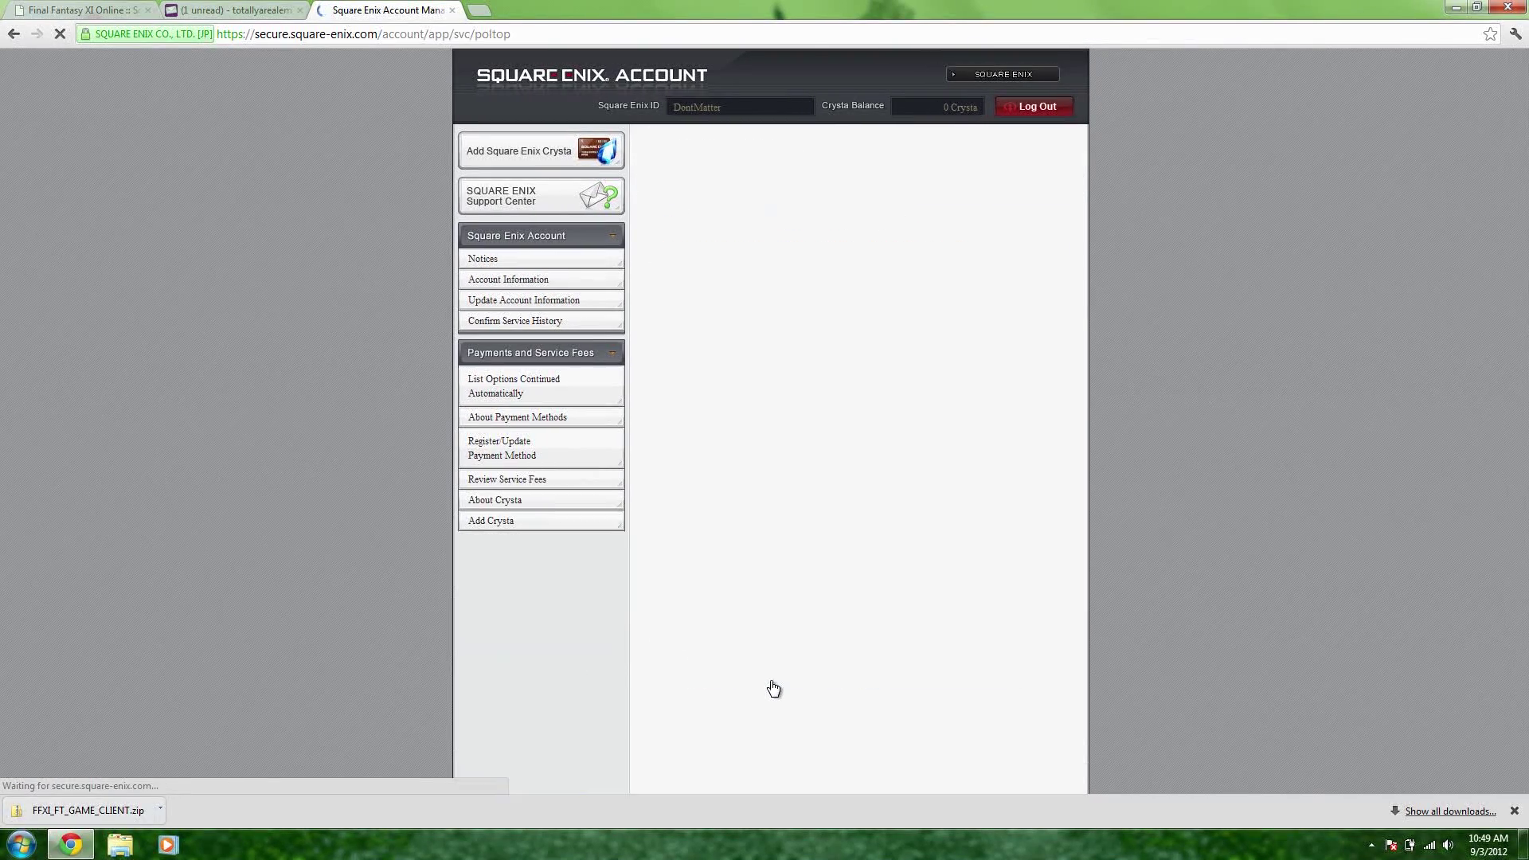